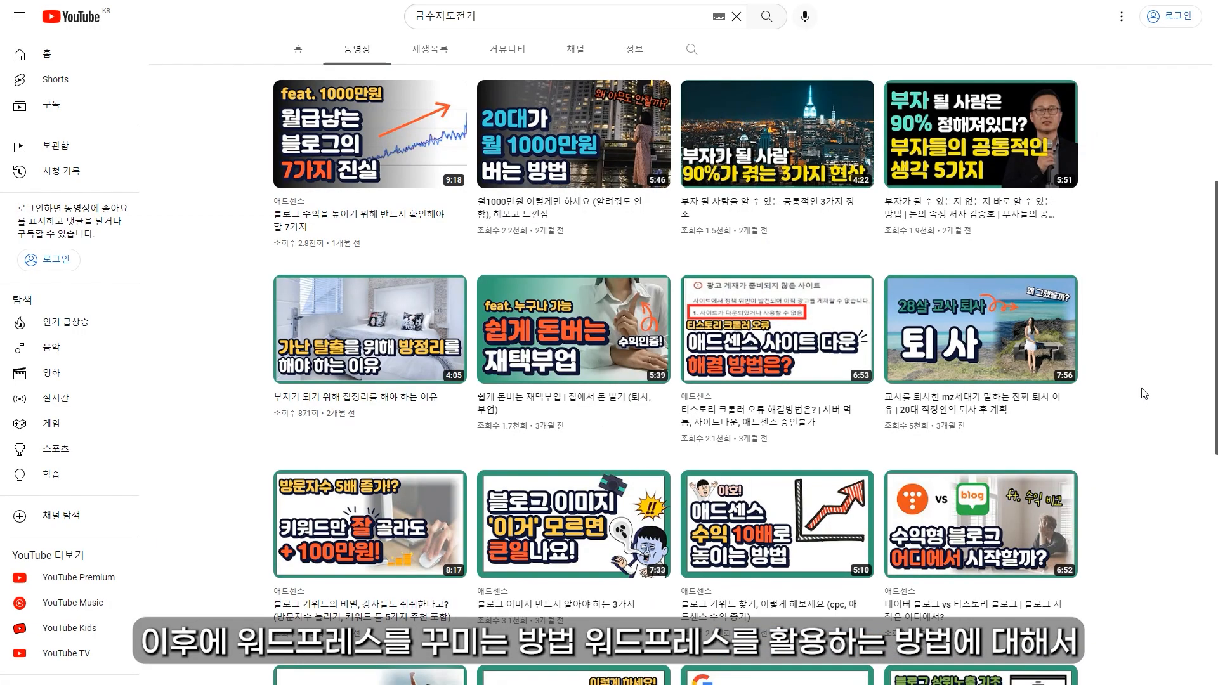
Step: Scroll down through the 금수저 도전기 channel's videos and back up to the banner
scroll(1144, 393, down, 1)
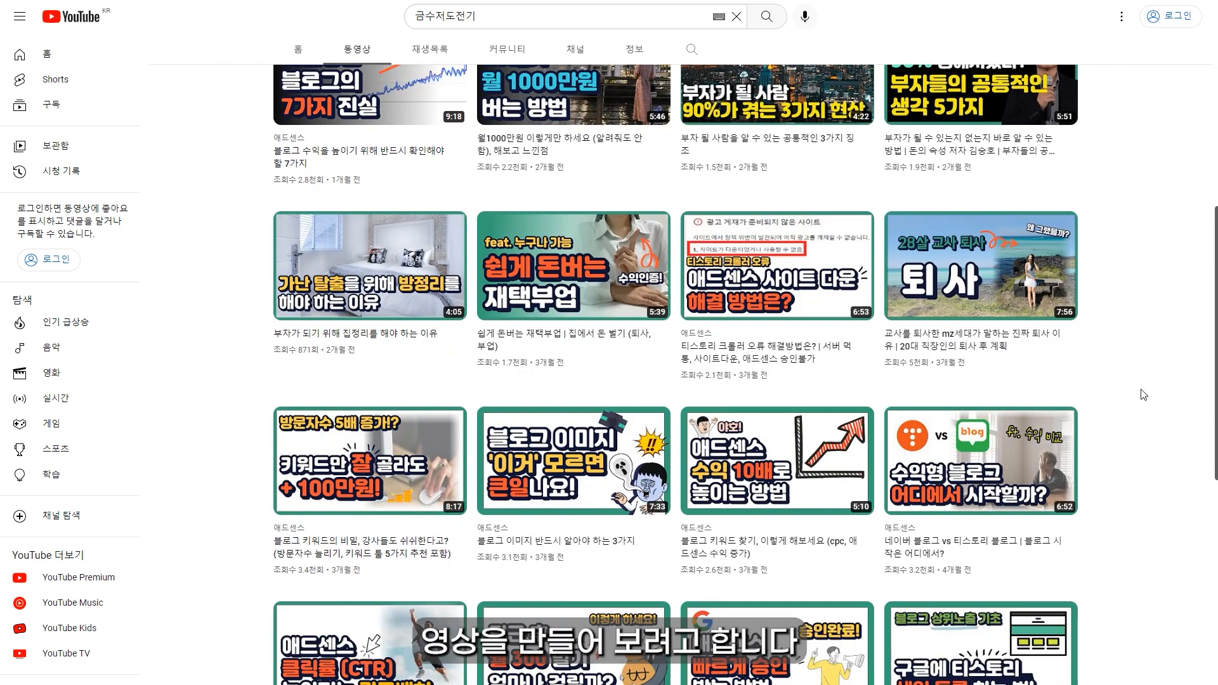
scroll(1143, 395, down, 1)
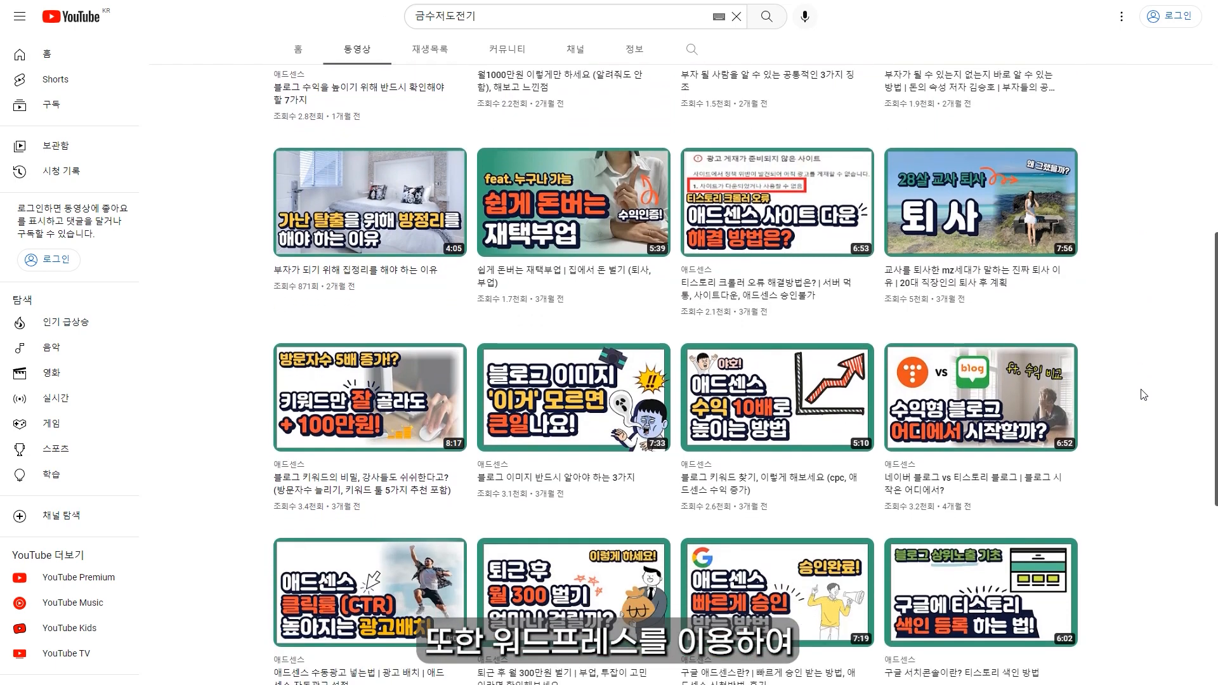
scroll(1144, 395, down, 1)
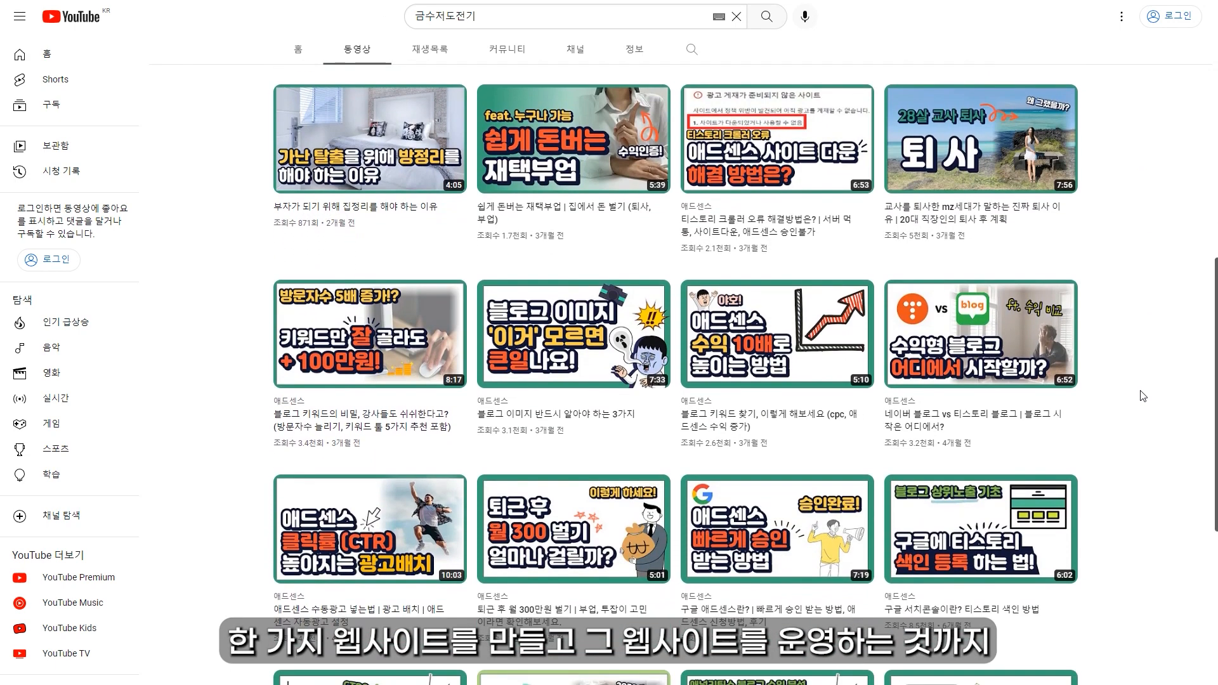
scroll(1142, 396, down, 1)
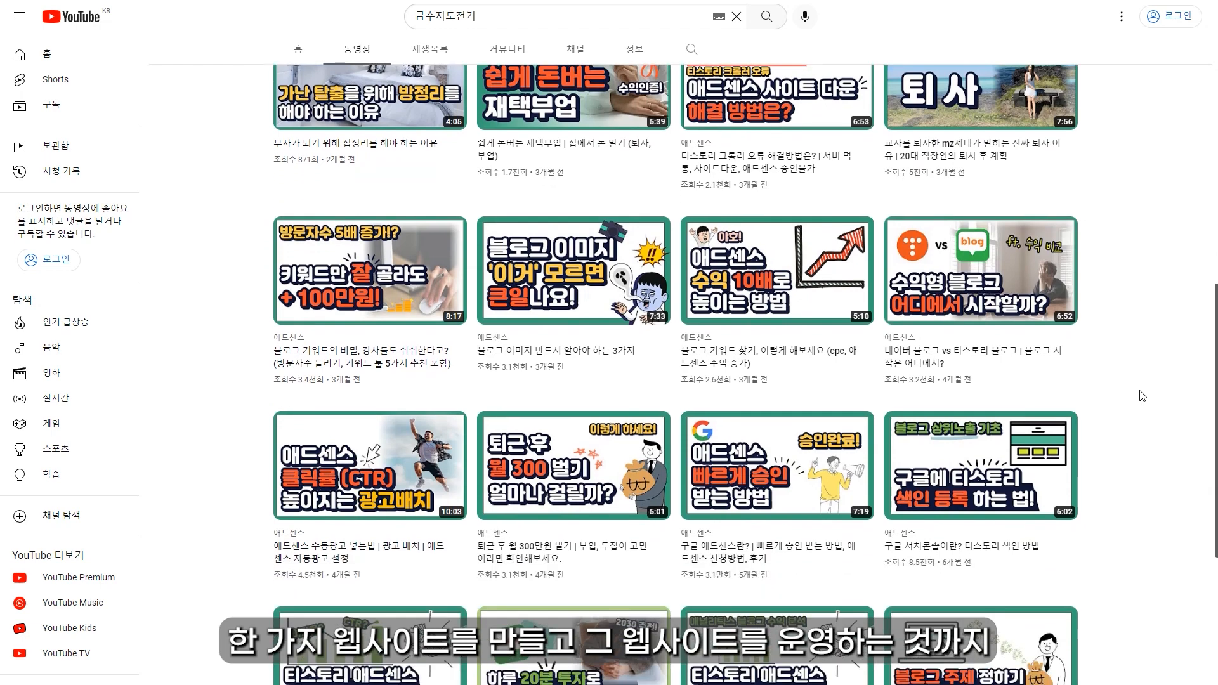
scroll(1142, 397, down, 1)
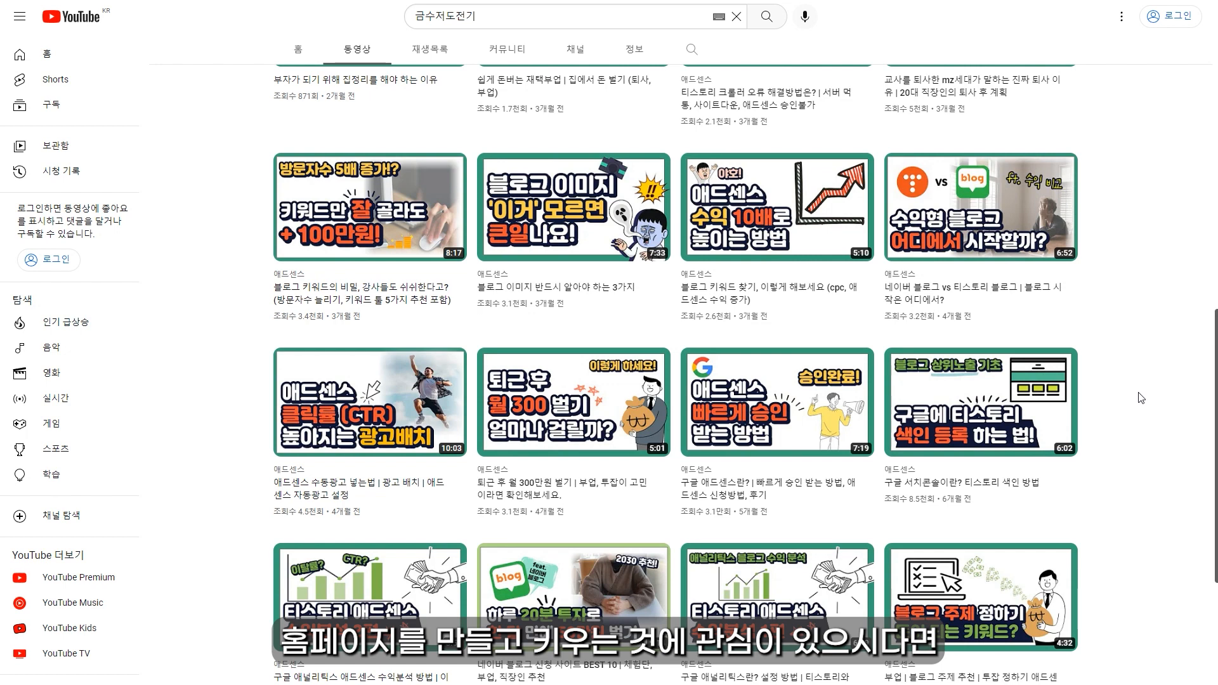
scroll(1142, 398, down, 1)
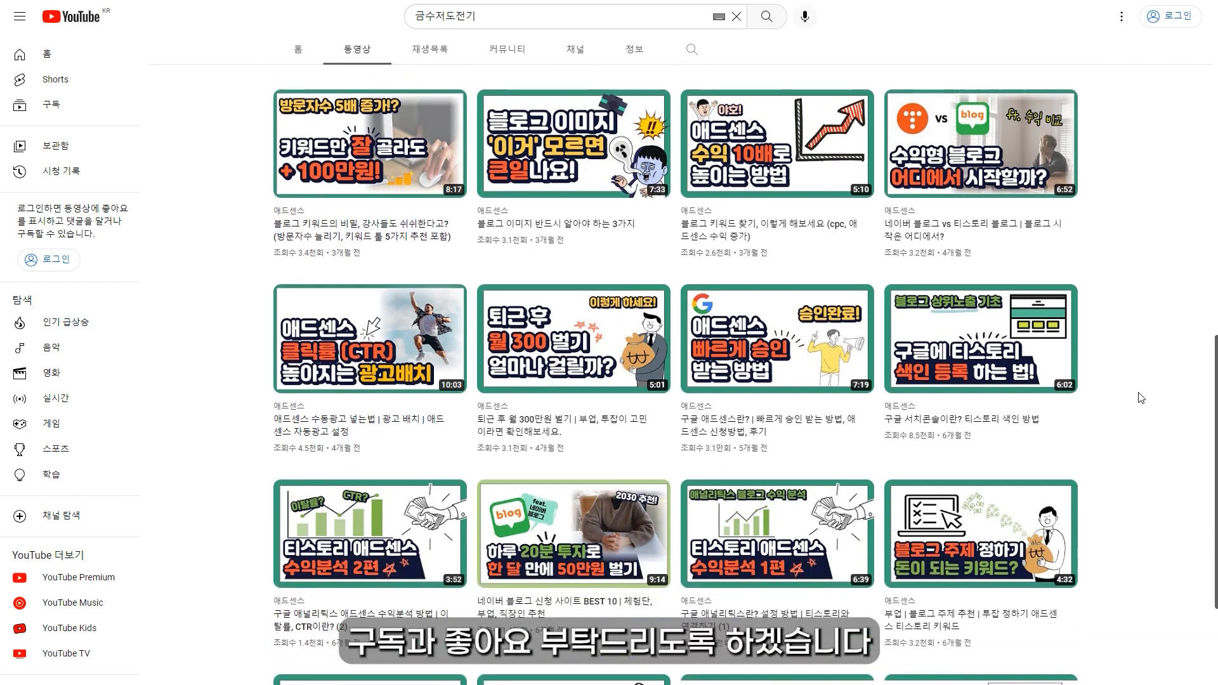
scroll(1141, 397, down, 1)
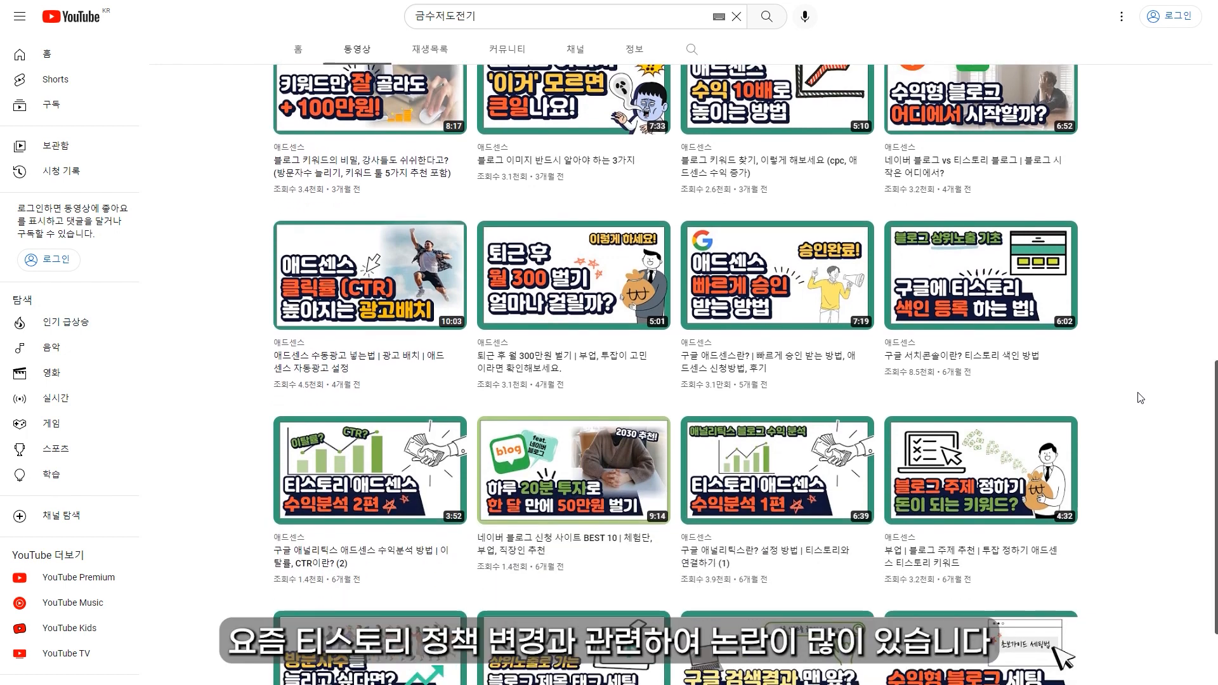
scroll(1141, 398, down, 1)
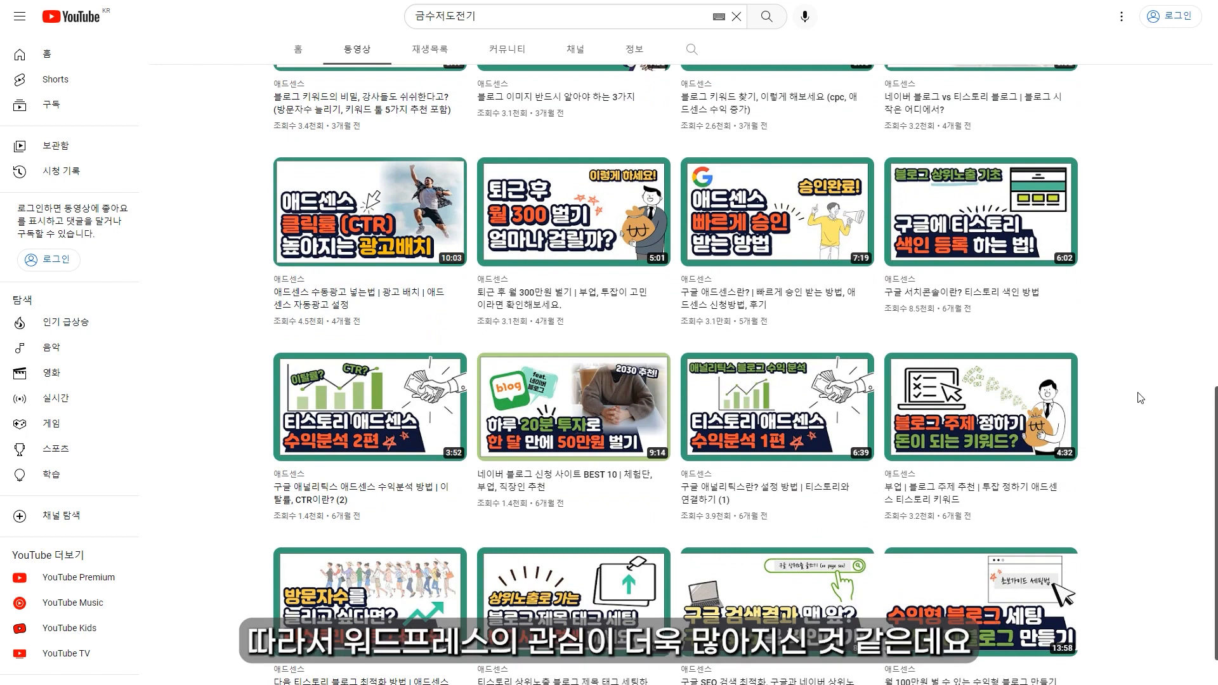
scroll(1140, 397, down, 1)
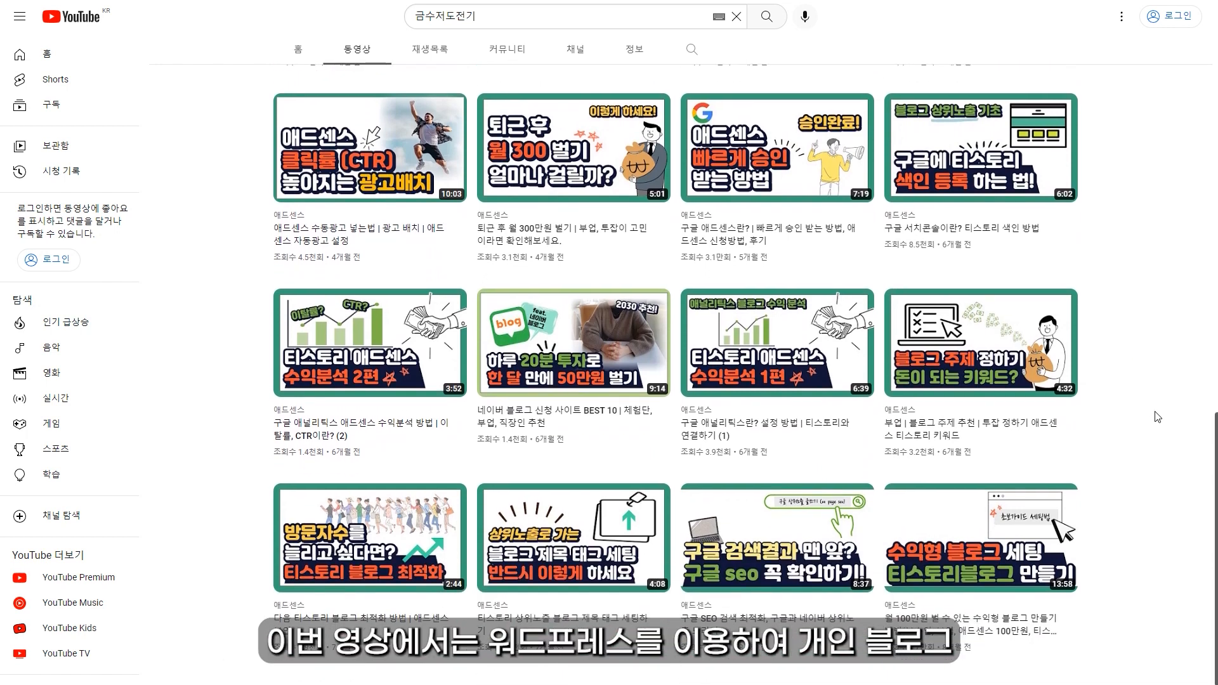
scroll(1159, 418, up, 1)
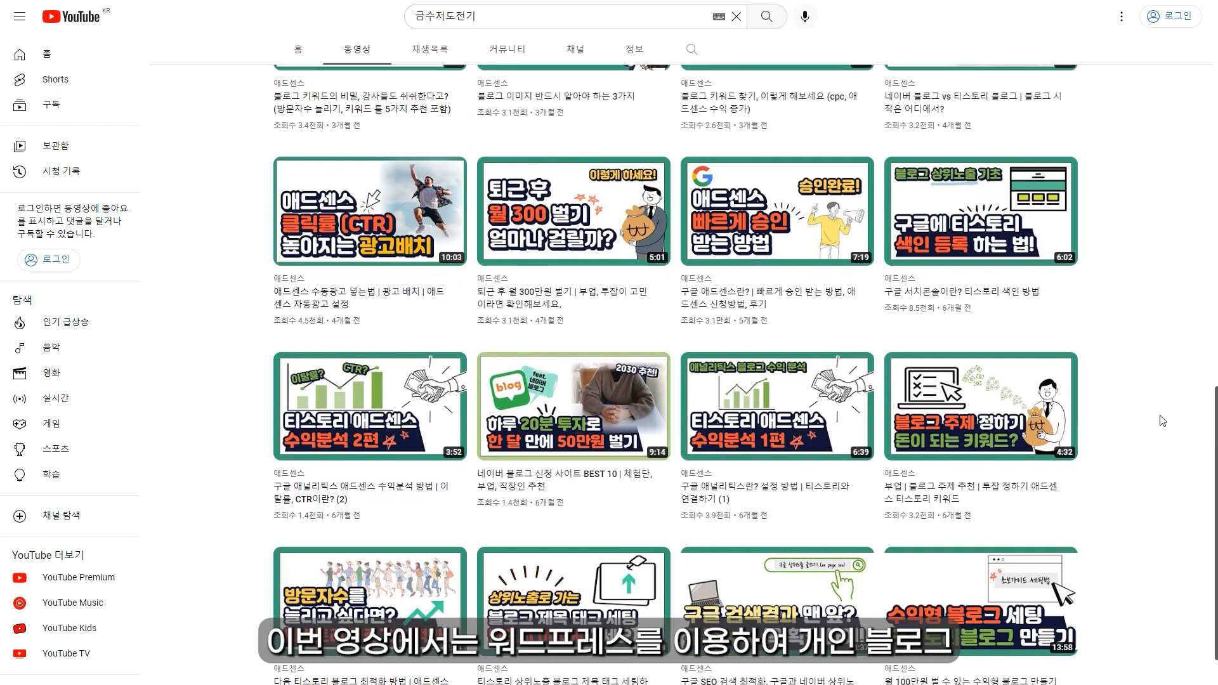
scroll(1164, 427, up, 1)
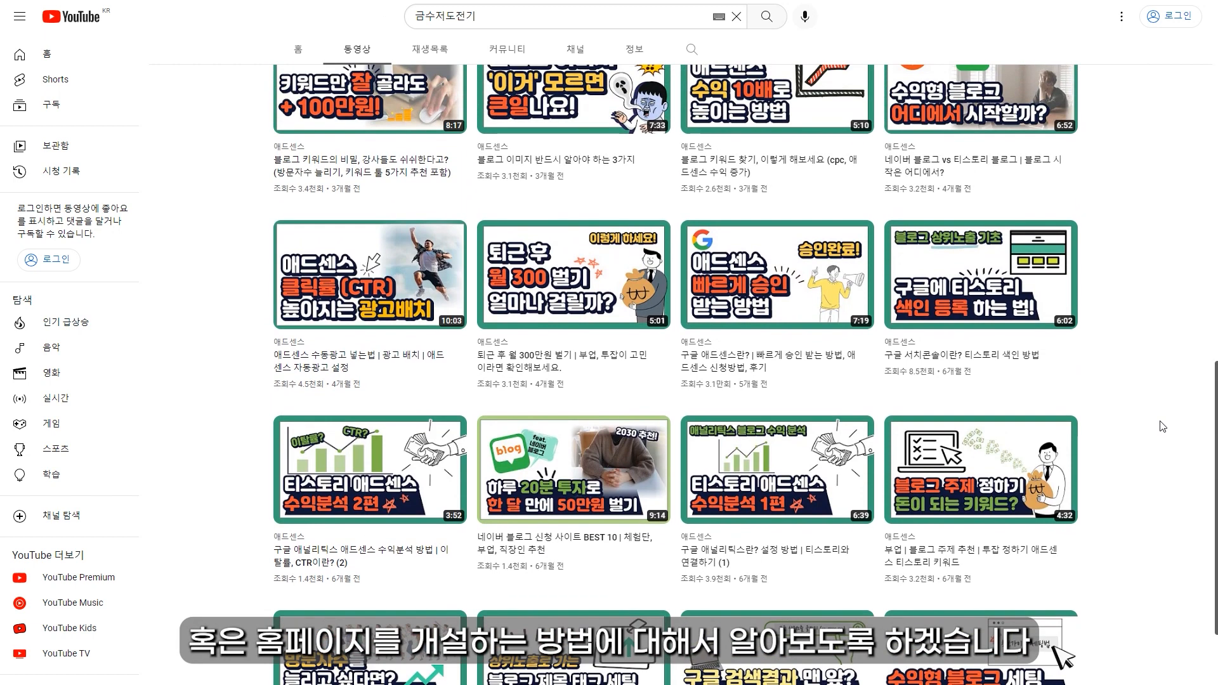
scroll(1161, 426, up, 1)
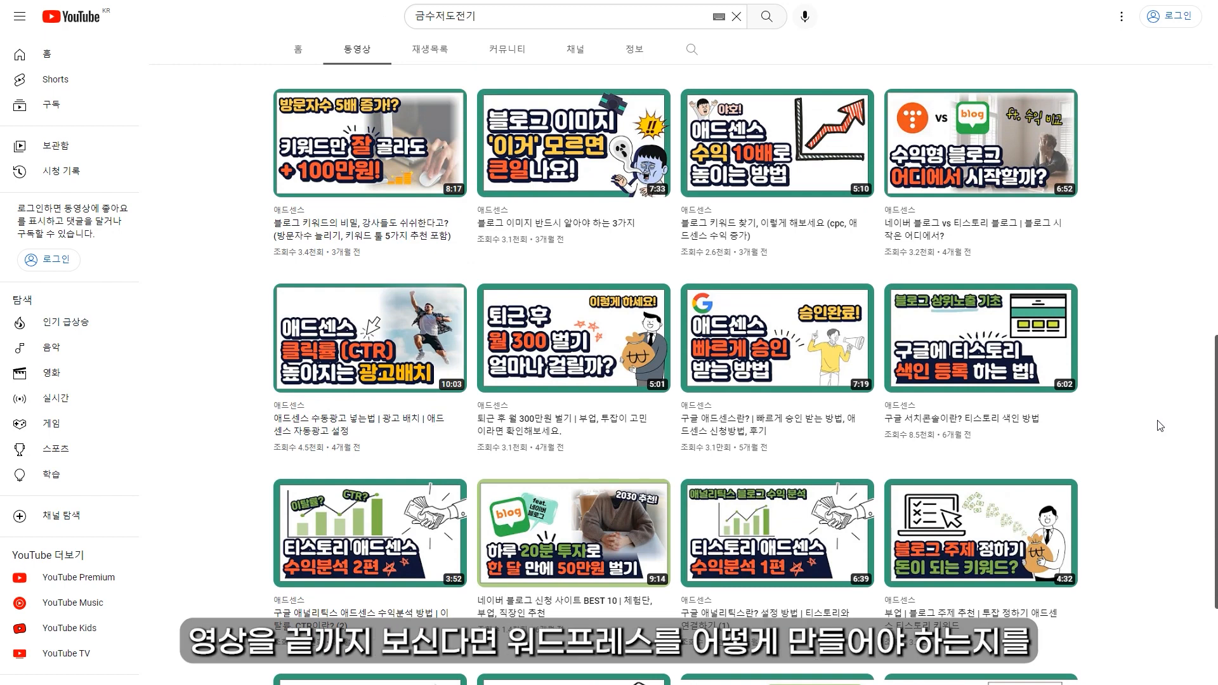
scroll(1159, 425, up, 1)
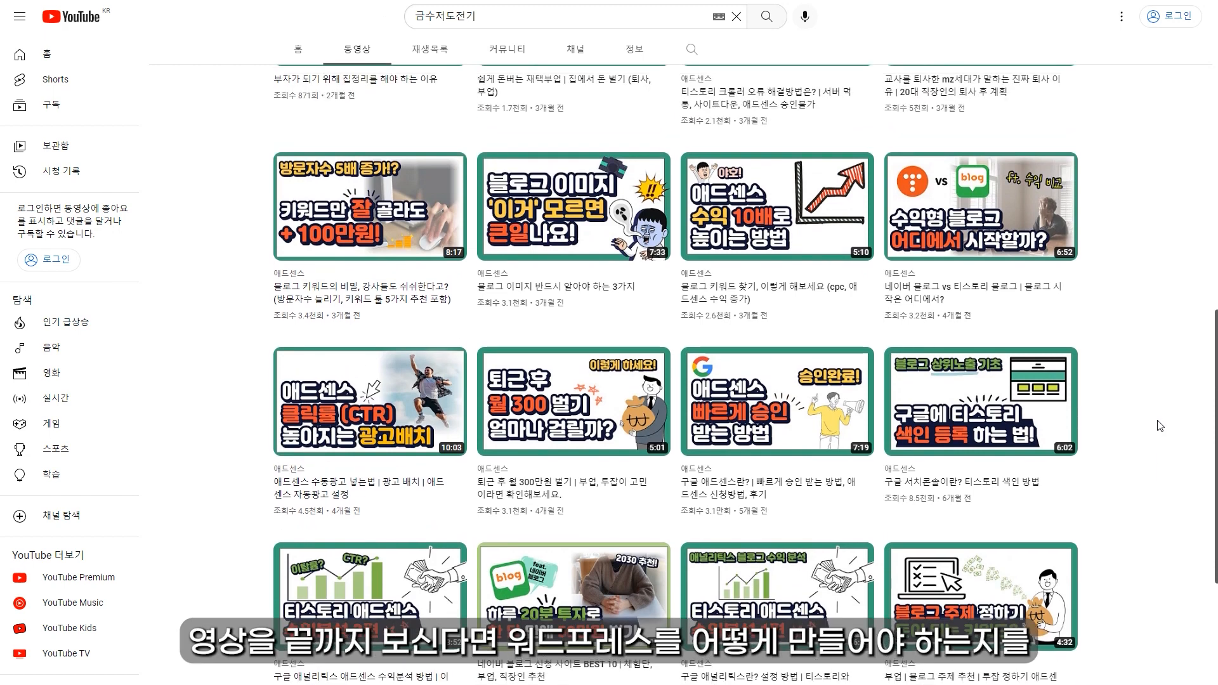
scroll(1160, 426, up, 1)
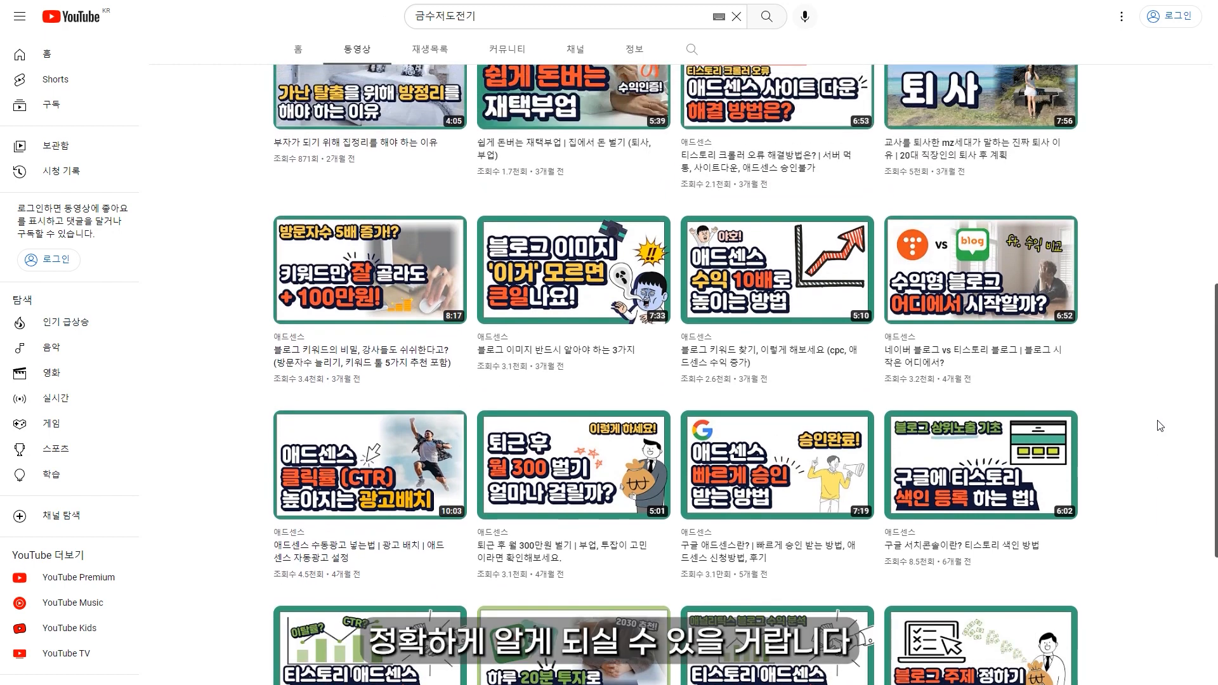
scroll(1159, 426, up, 1)
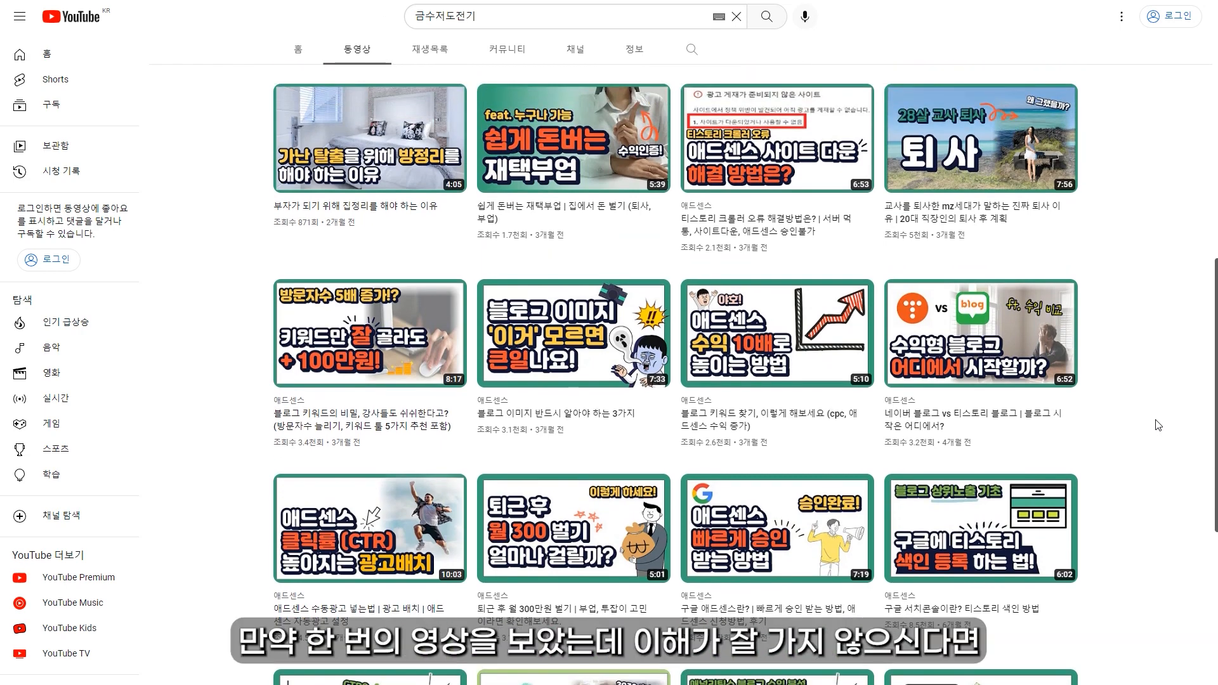
scroll(1160, 426, up, 1)
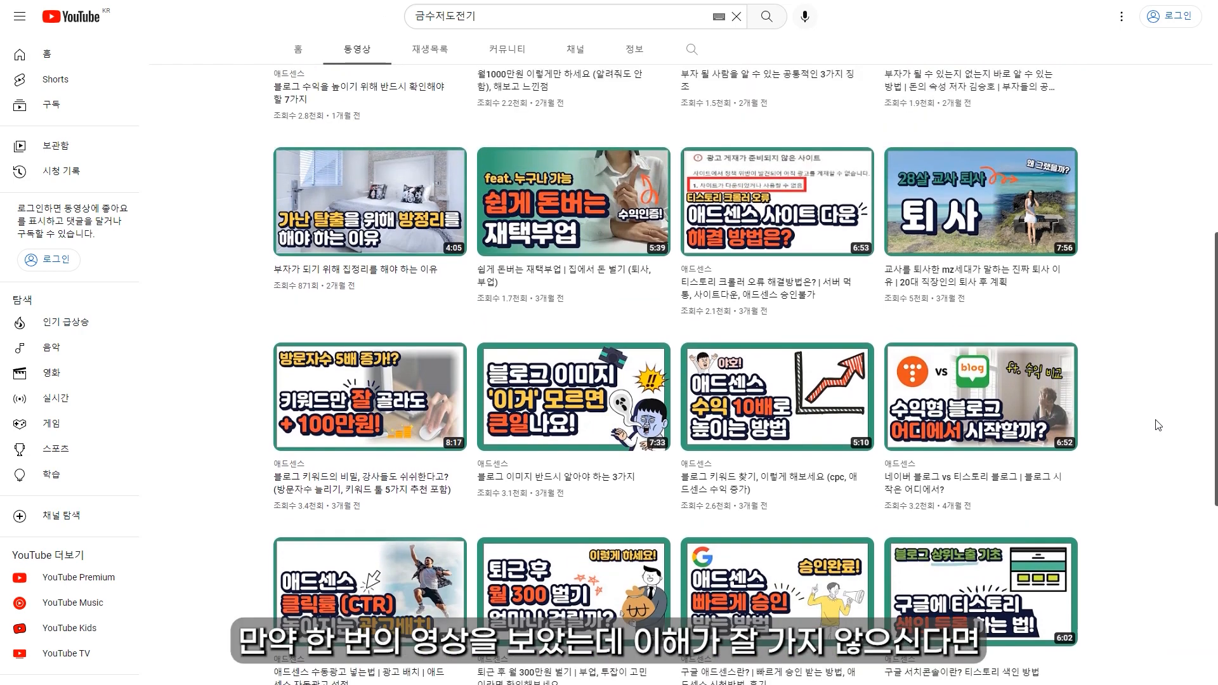
scroll(1158, 426, up, 1)
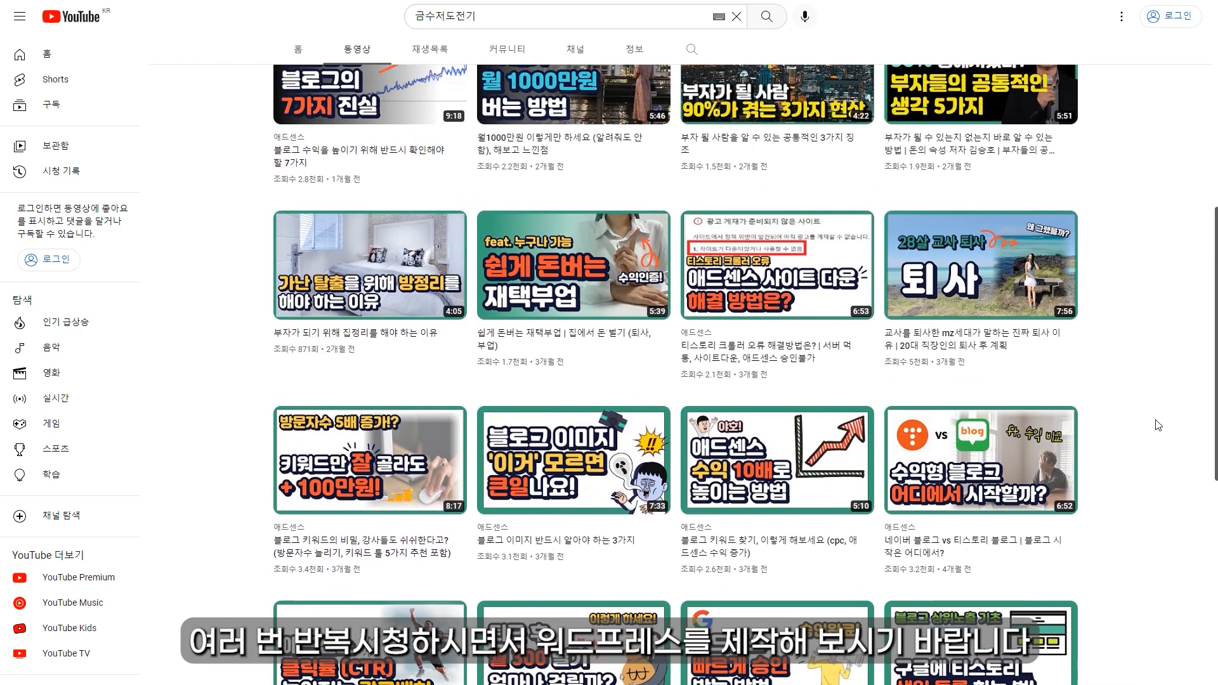
scroll(1159, 426, up, 1)
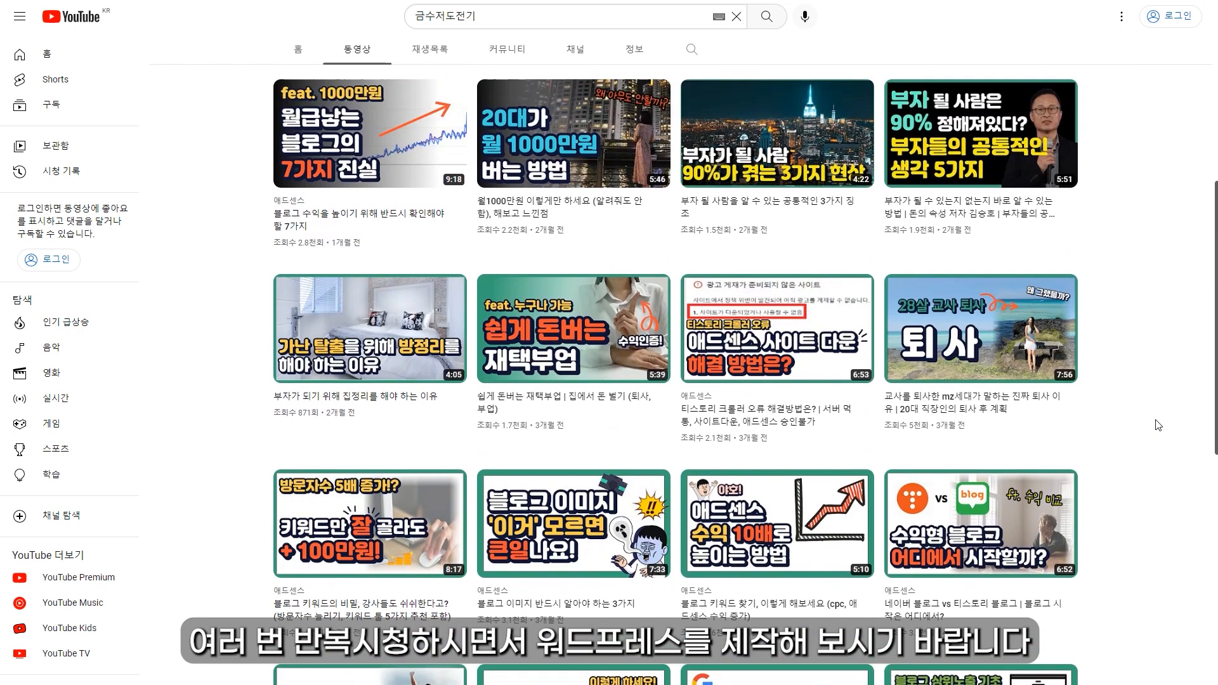
scroll(1158, 426, up, 1)
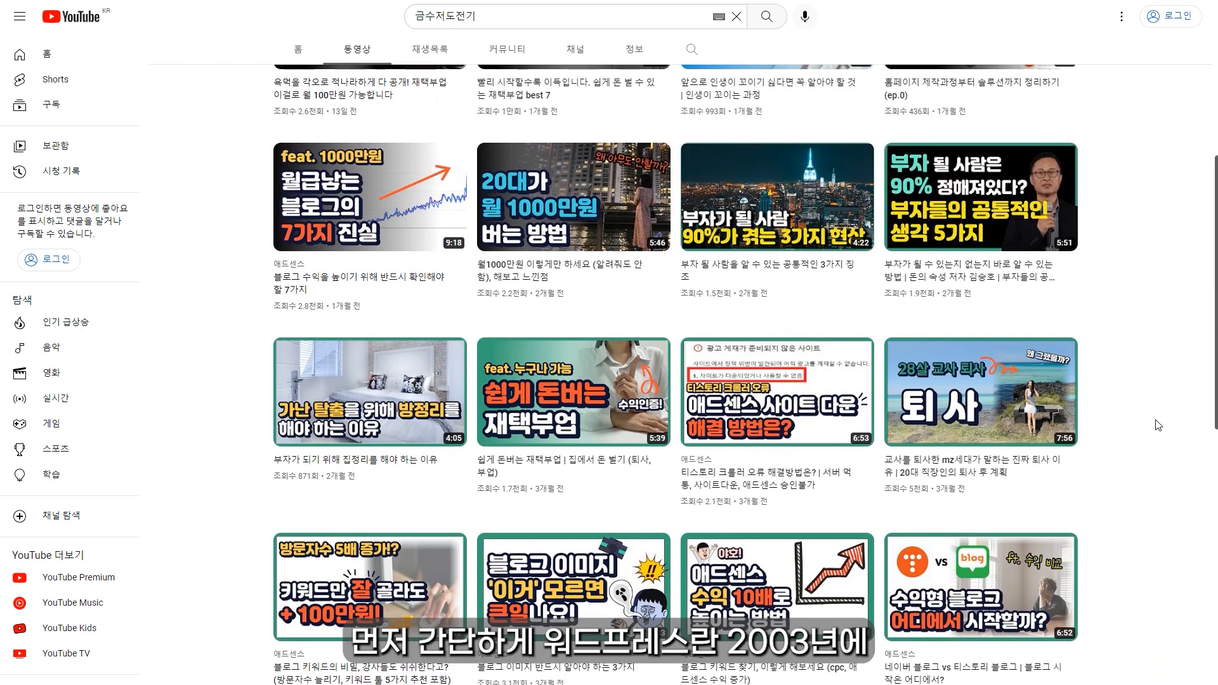
scroll(1158, 426, up, 1)
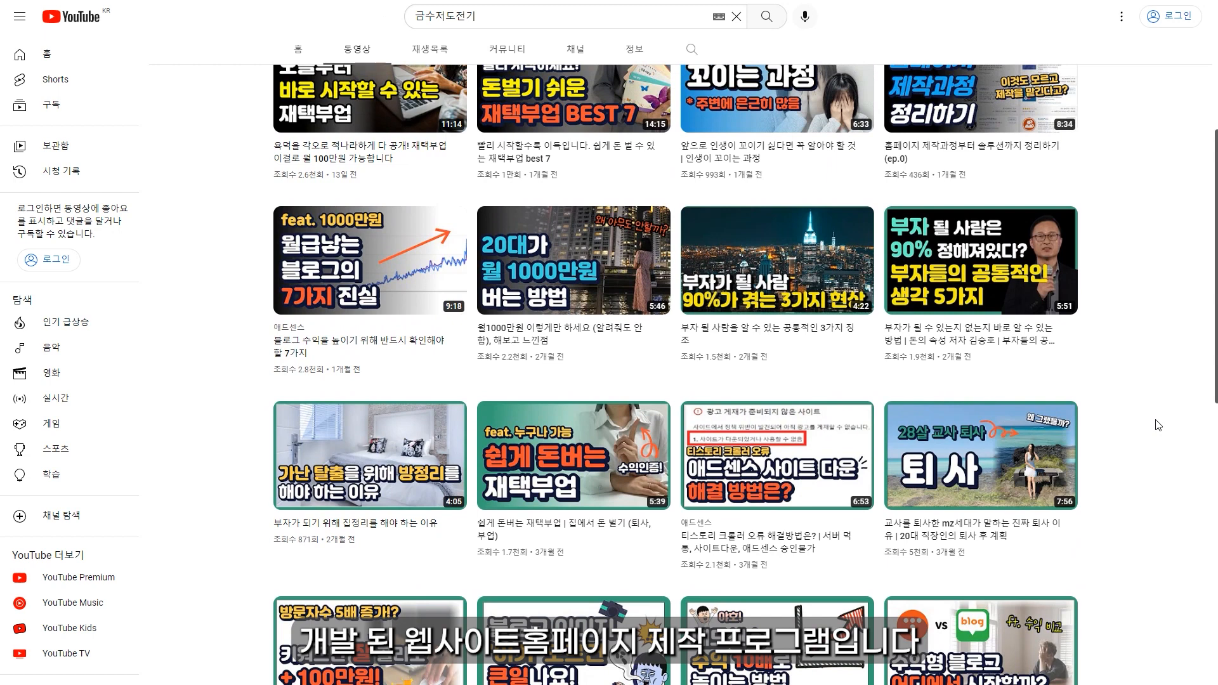
scroll(1158, 425, up, 1)
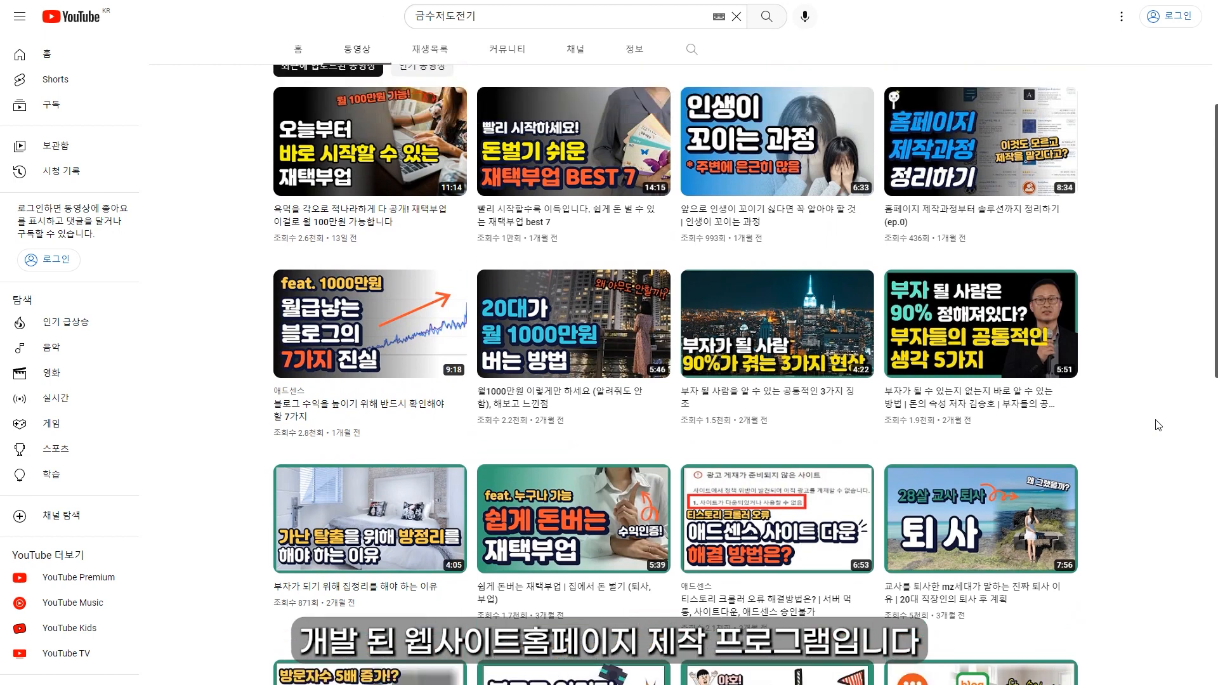
scroll(1158, 426, up, 1)
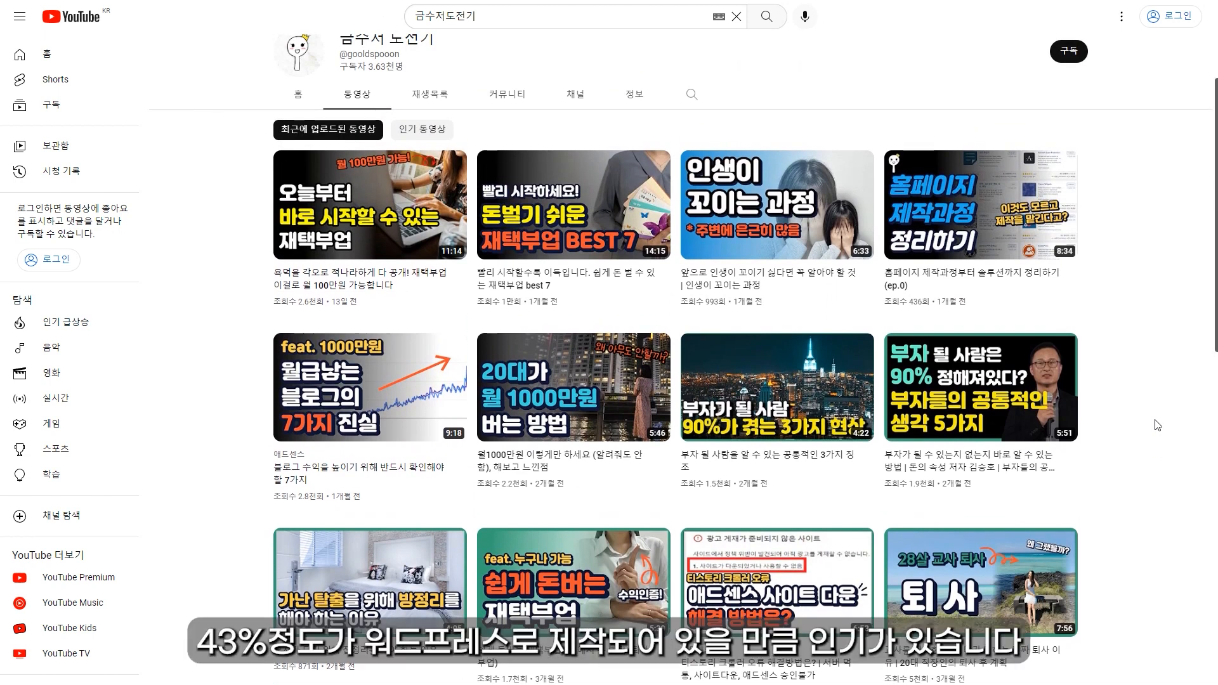
scroll(1158, 426, up, 1)
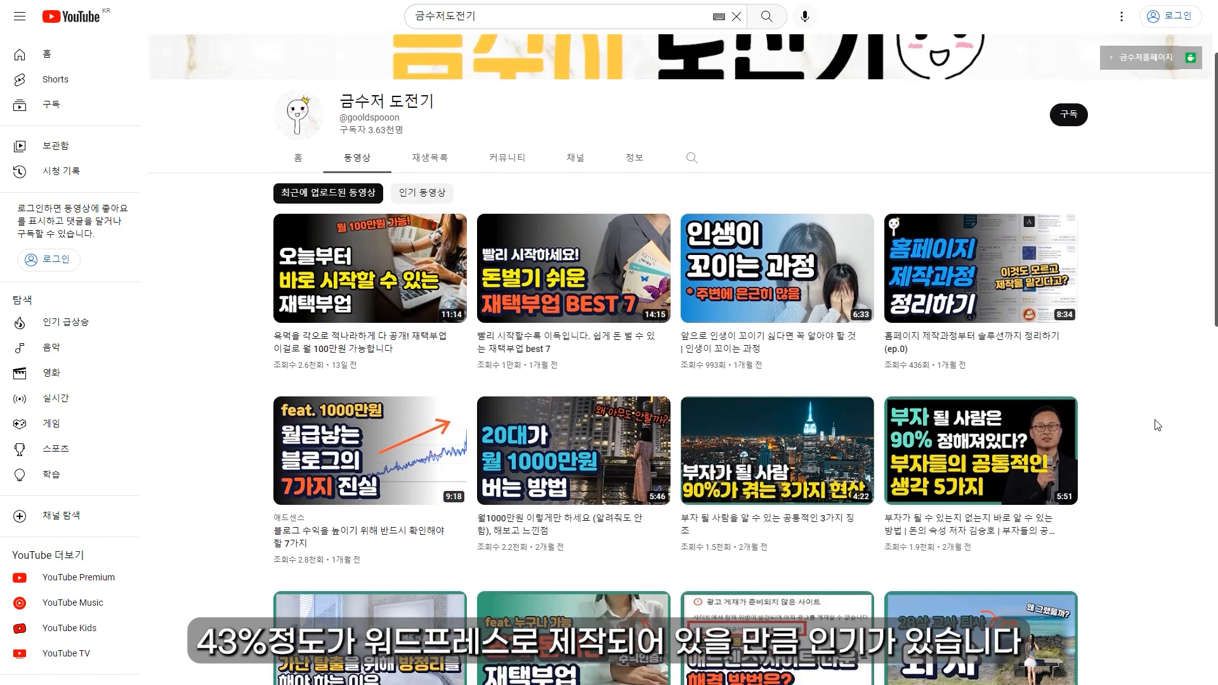
scroll(1158, 425, up, 1)
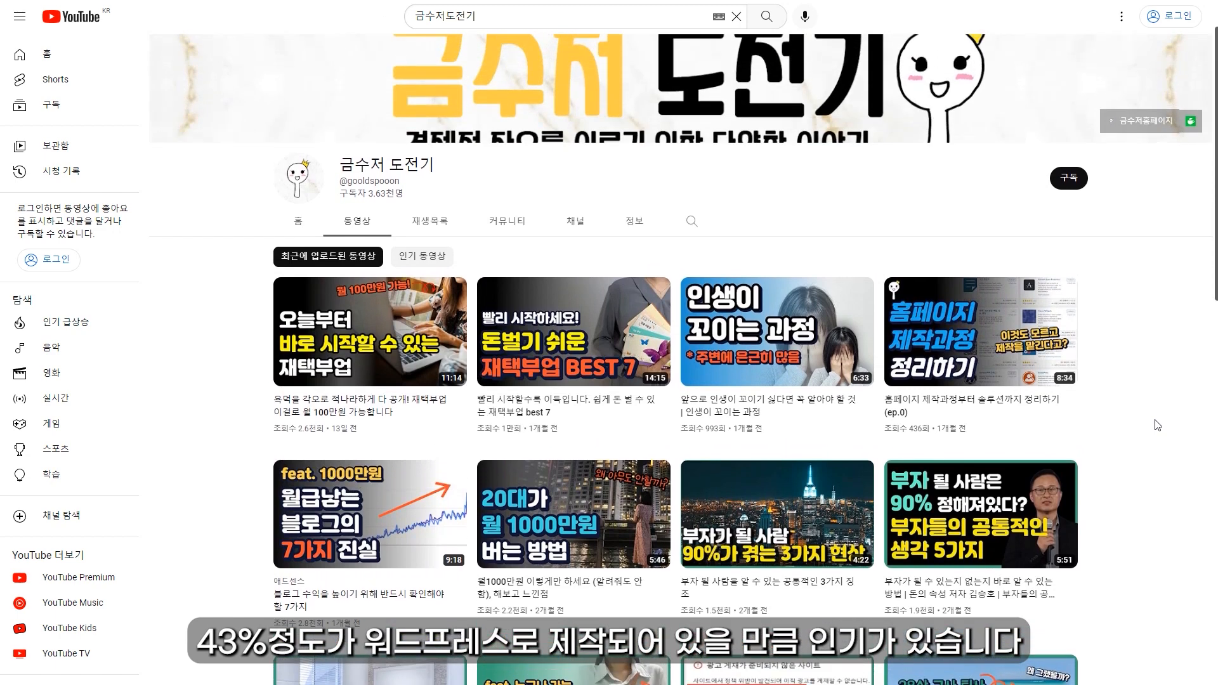
scroll(1158, 425, up, 1)
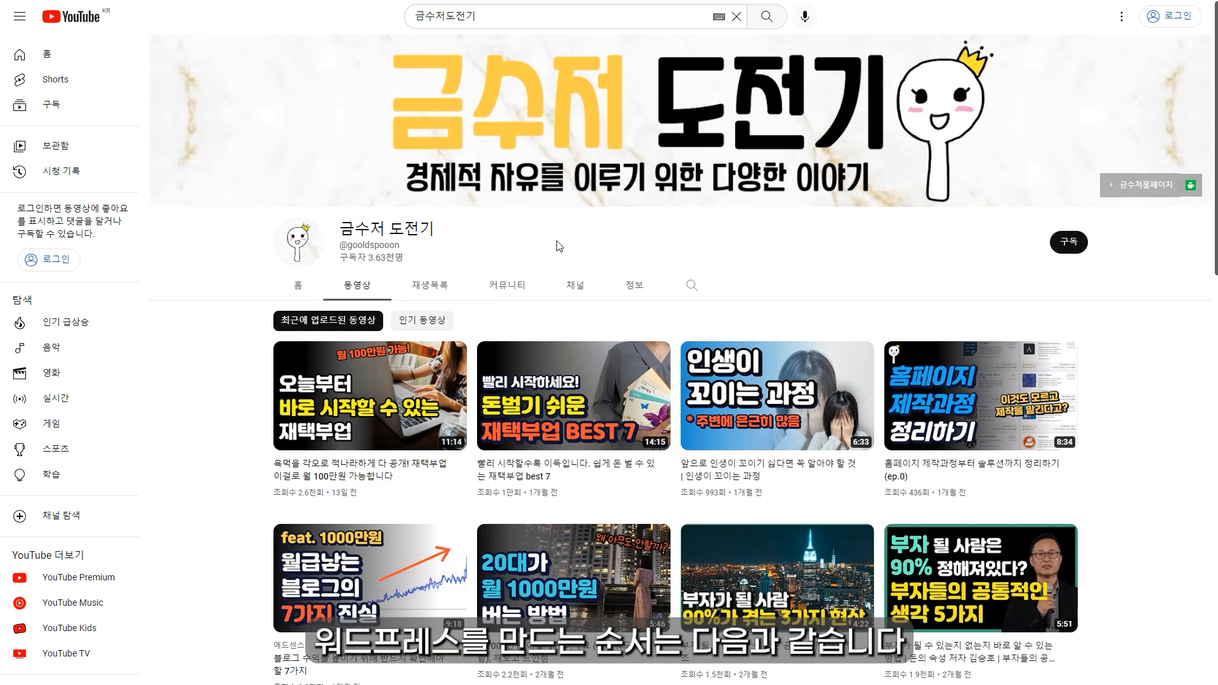
Step: Browse the video list a second time, return to the banner, then scroll the hosting.kr homepage
scroll(653, 317, down, 1)
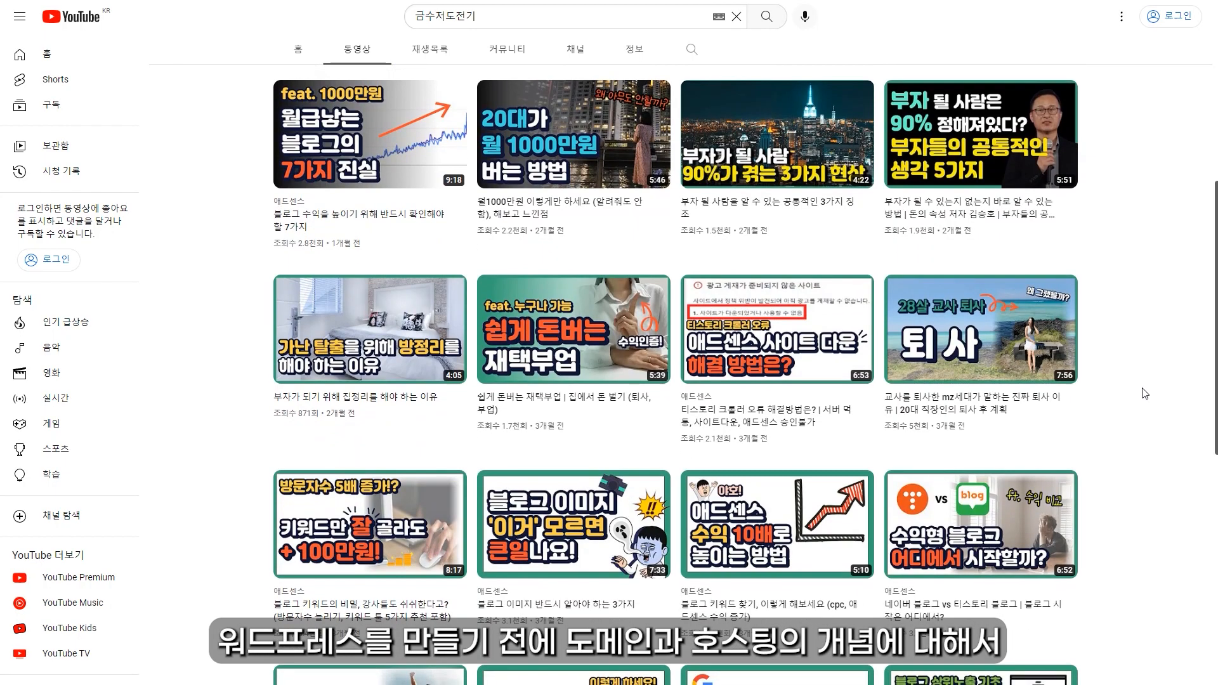
scroll(1143, 393, down, 1)
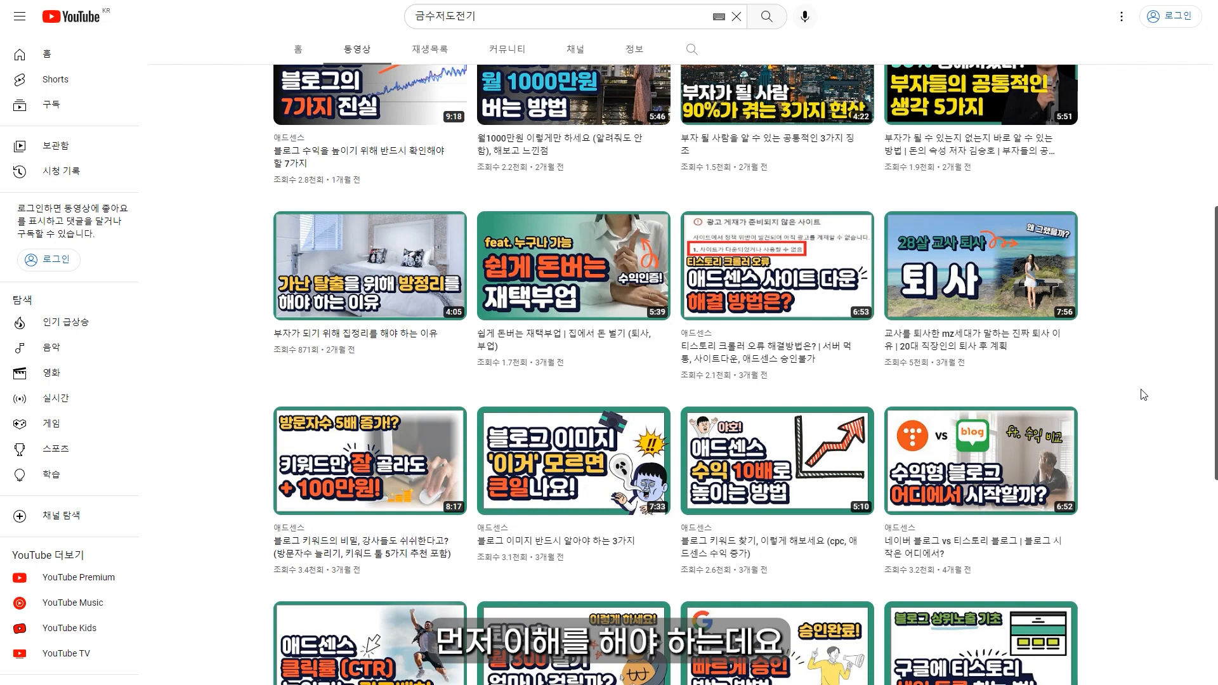
scroll(1144, 395, down, 1)
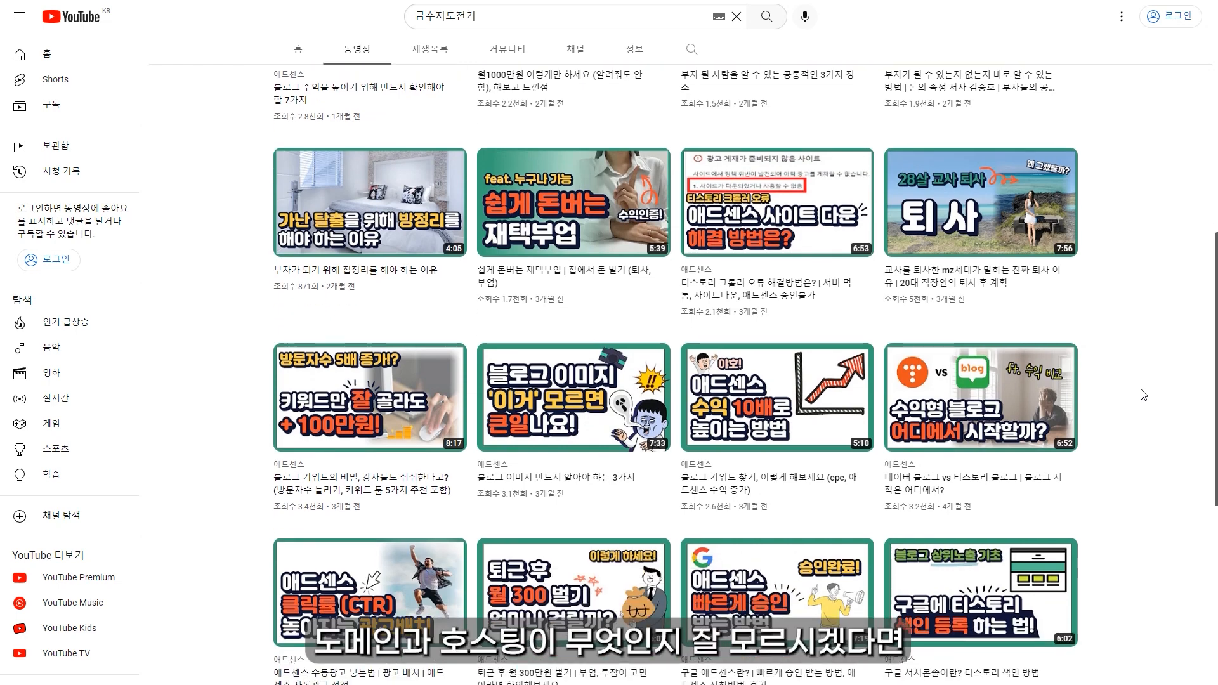
scroll(1143, 394, down, 1)
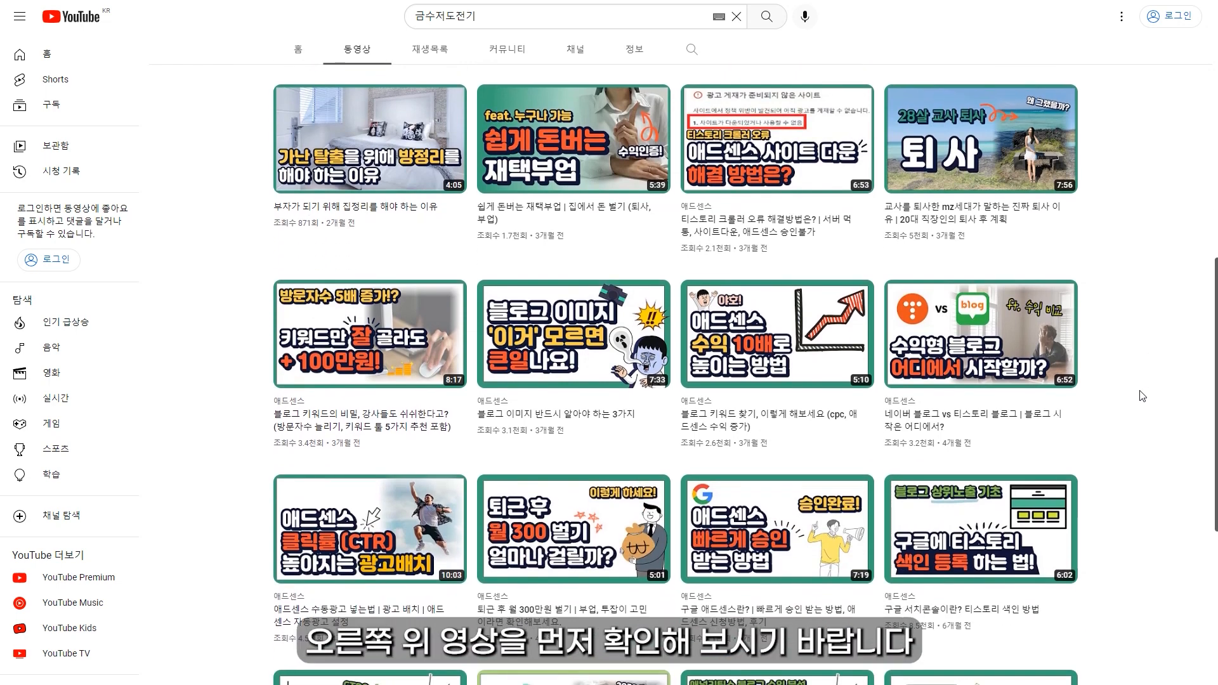
scroll(1142, 396, down, 1)
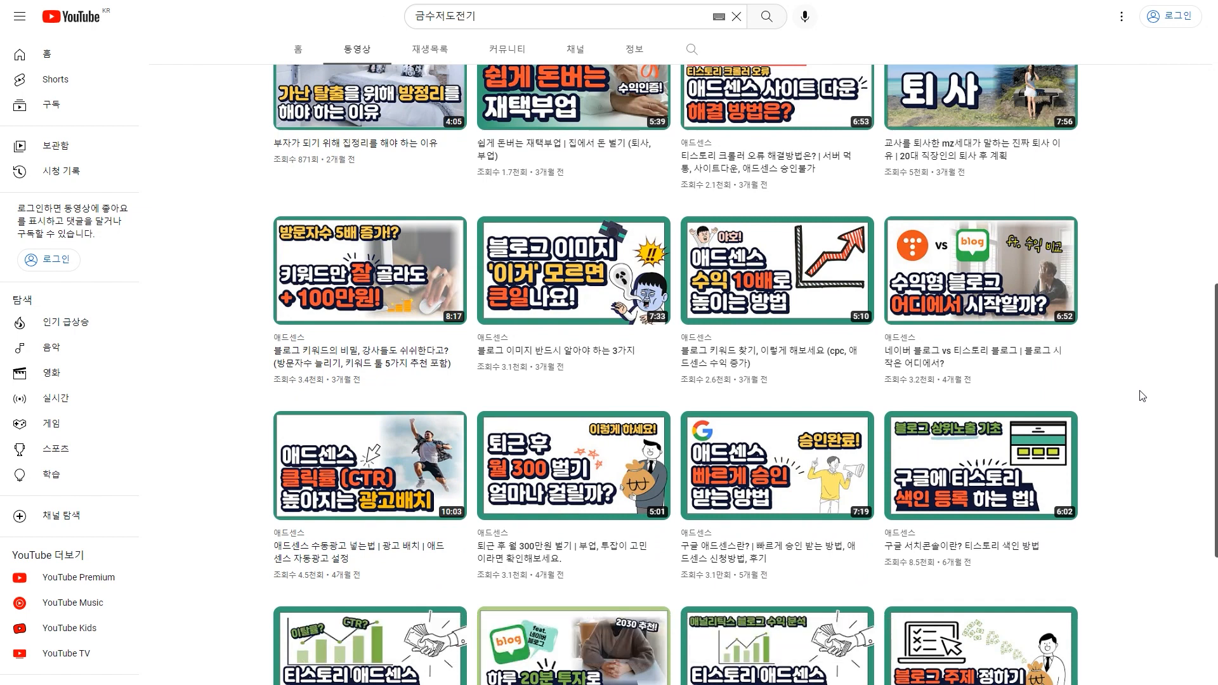
scroll(1142, 396, down, 1)
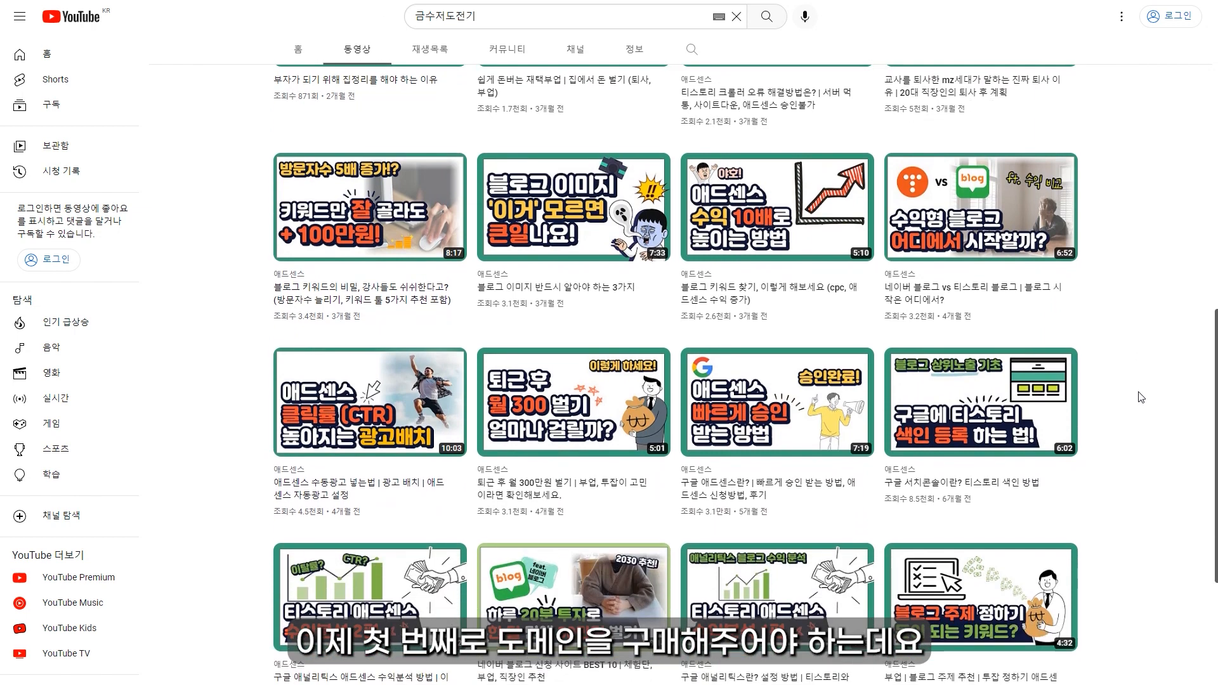
scroll(1142, 397, down, 1)
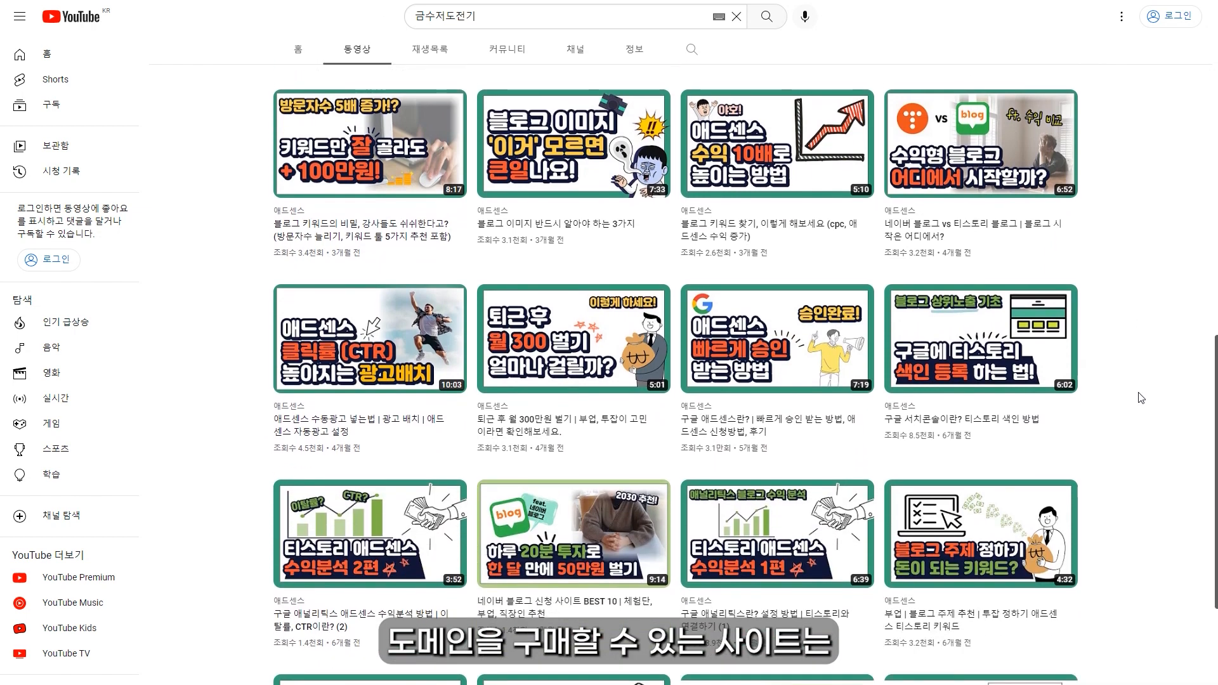
scroll(1141, 398, down, 1)
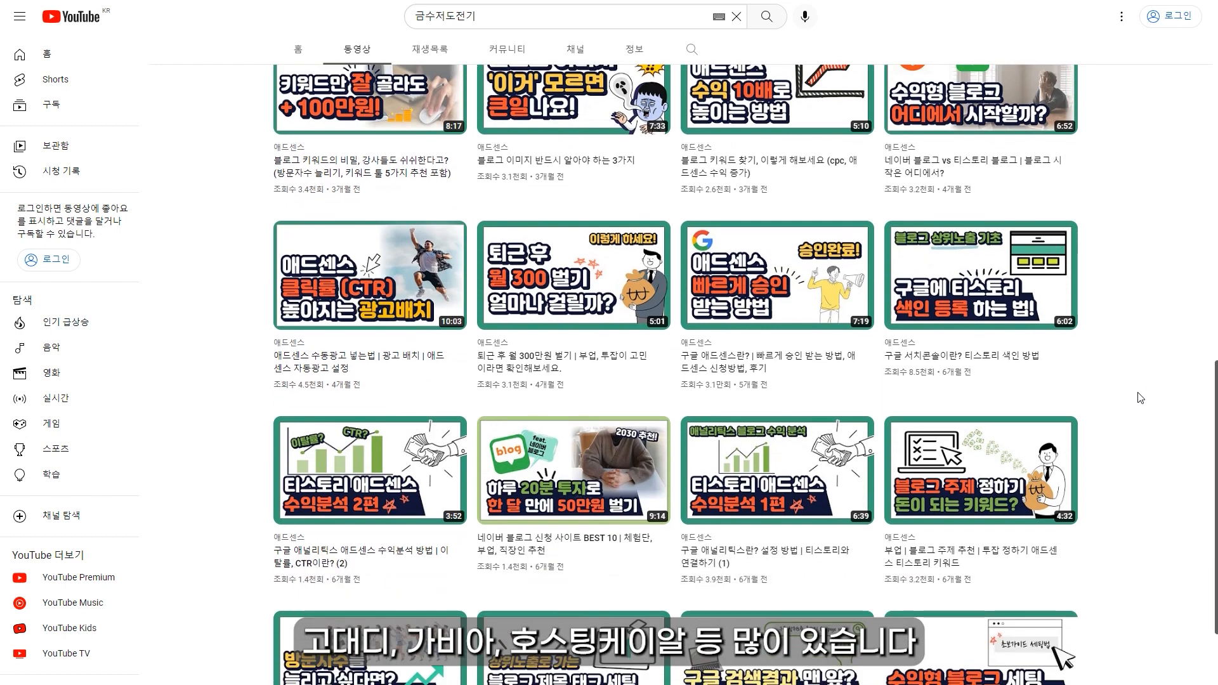
scroll(1140, 398, down, 1)
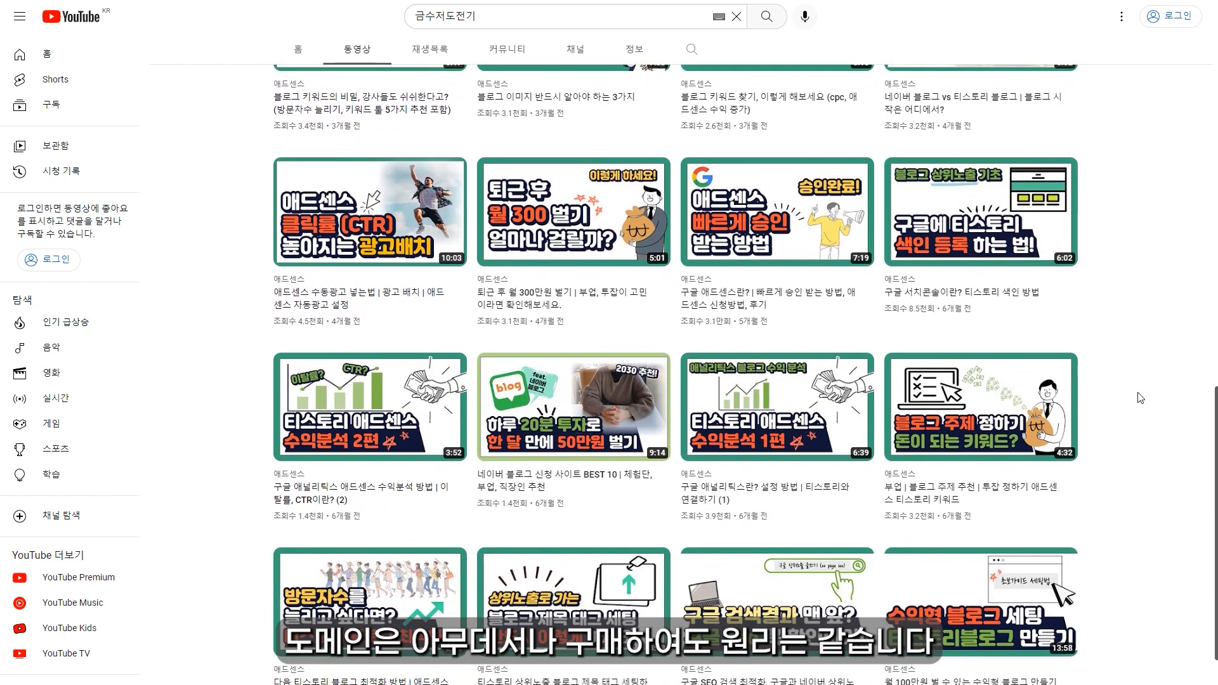
scroll(1141, 398, down, 1)
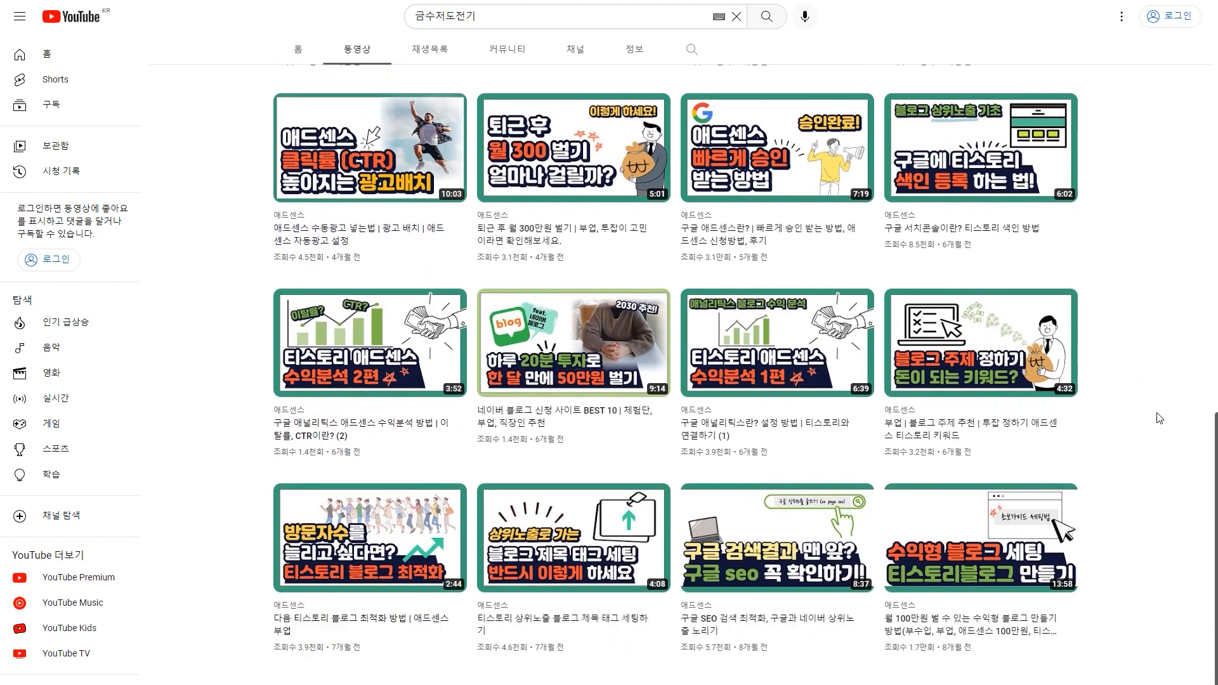
scroll(1160, 420, up, 1)
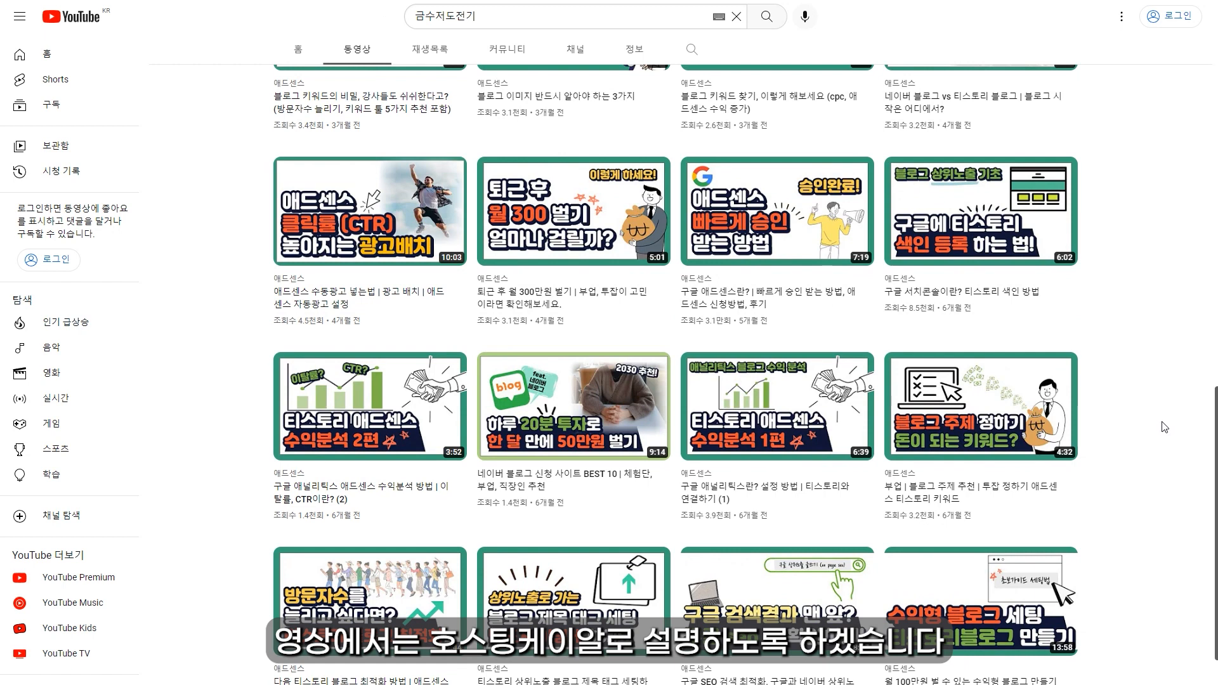
scroll(1166, 427, up, 1)
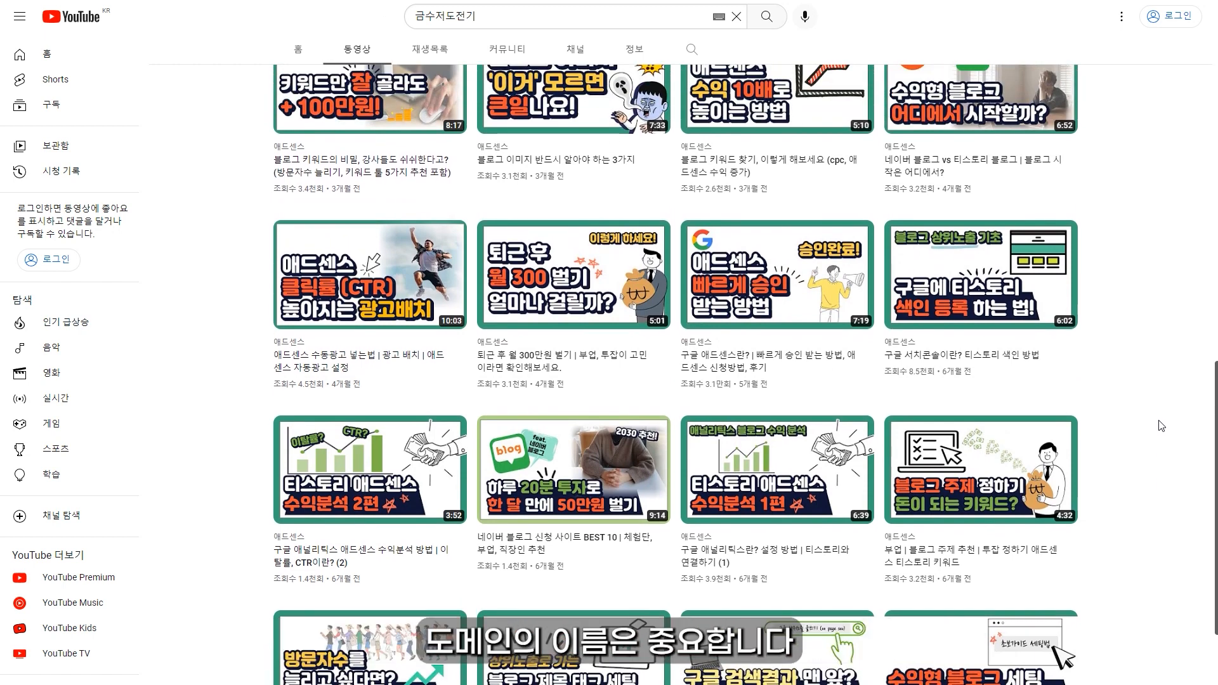
scroll(1161, 425, up, 1)
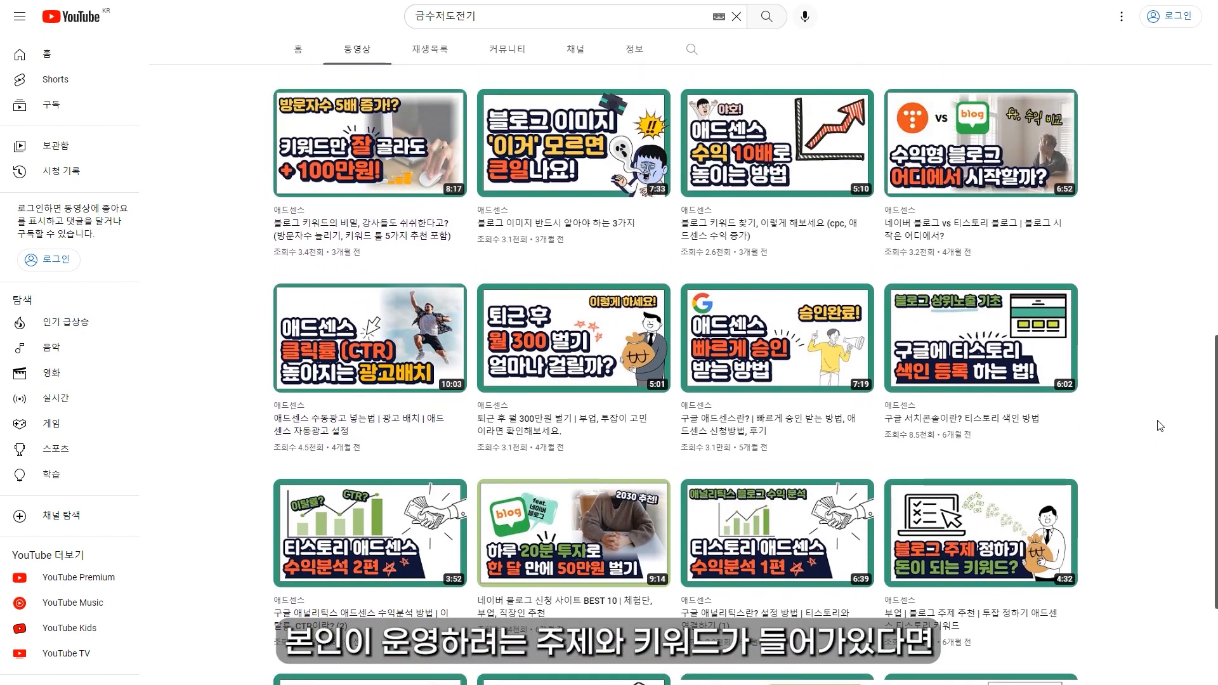
scroll(1160, 426, up, 1)
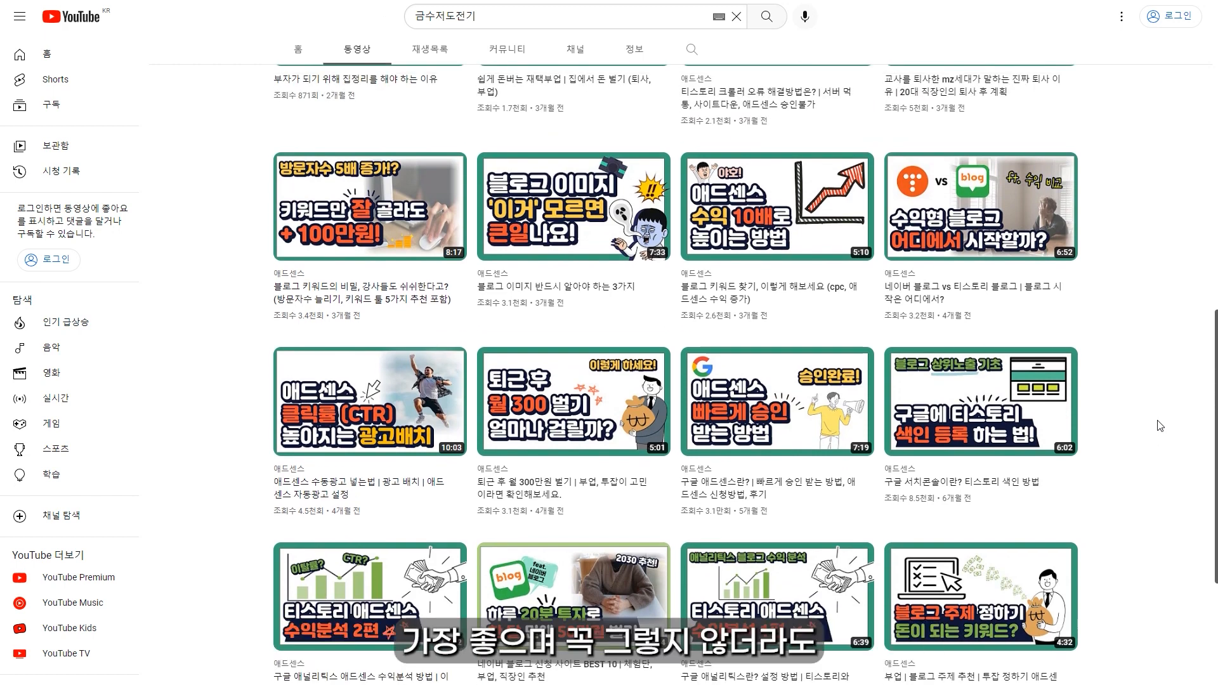
scroll(1160, 426, up, 1)
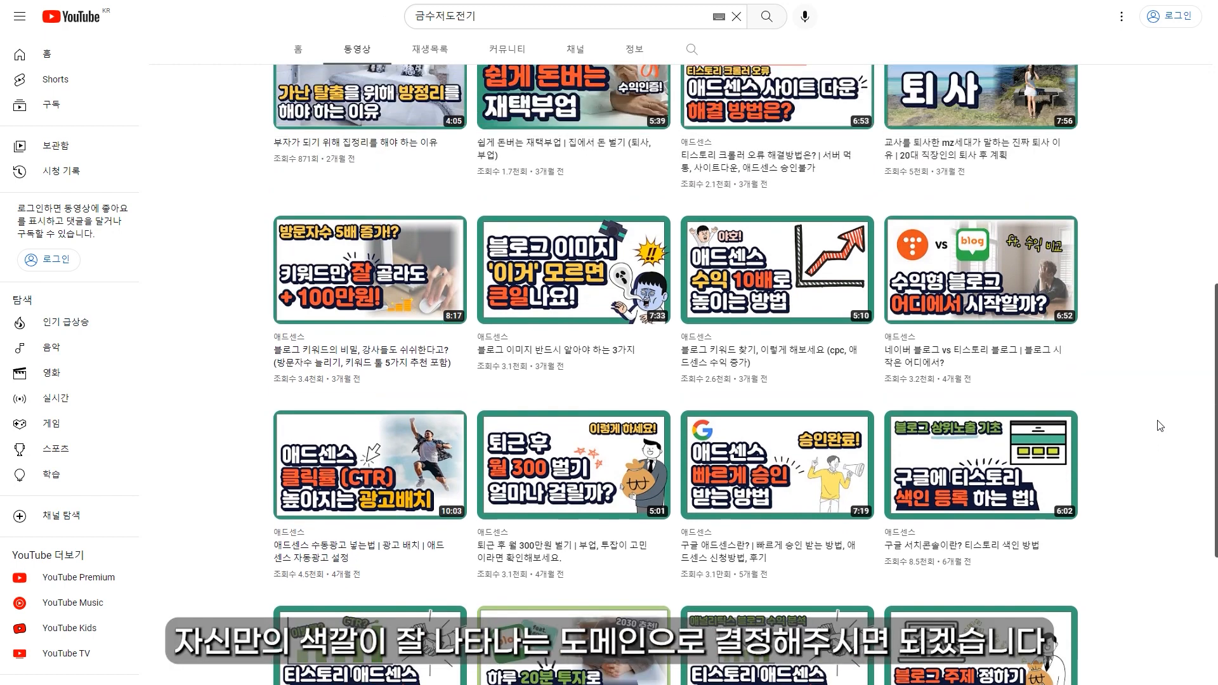
scroll(1160, 425, up, 1)
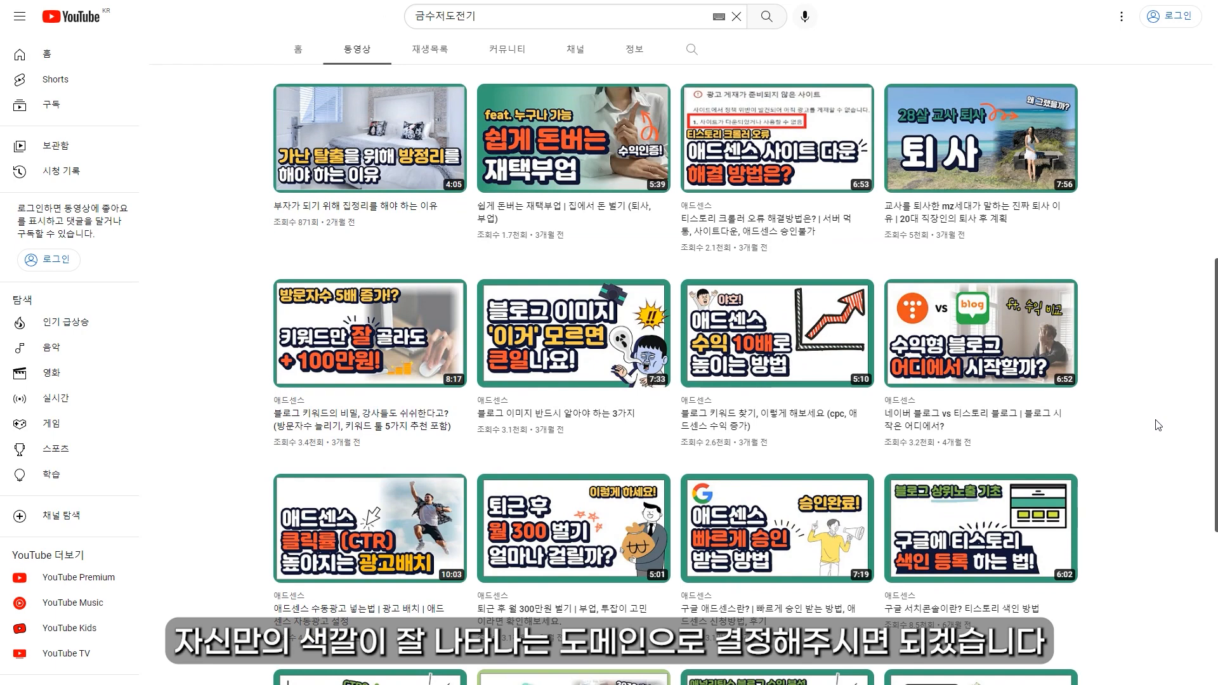
scroll(1159, 425, up, 1)
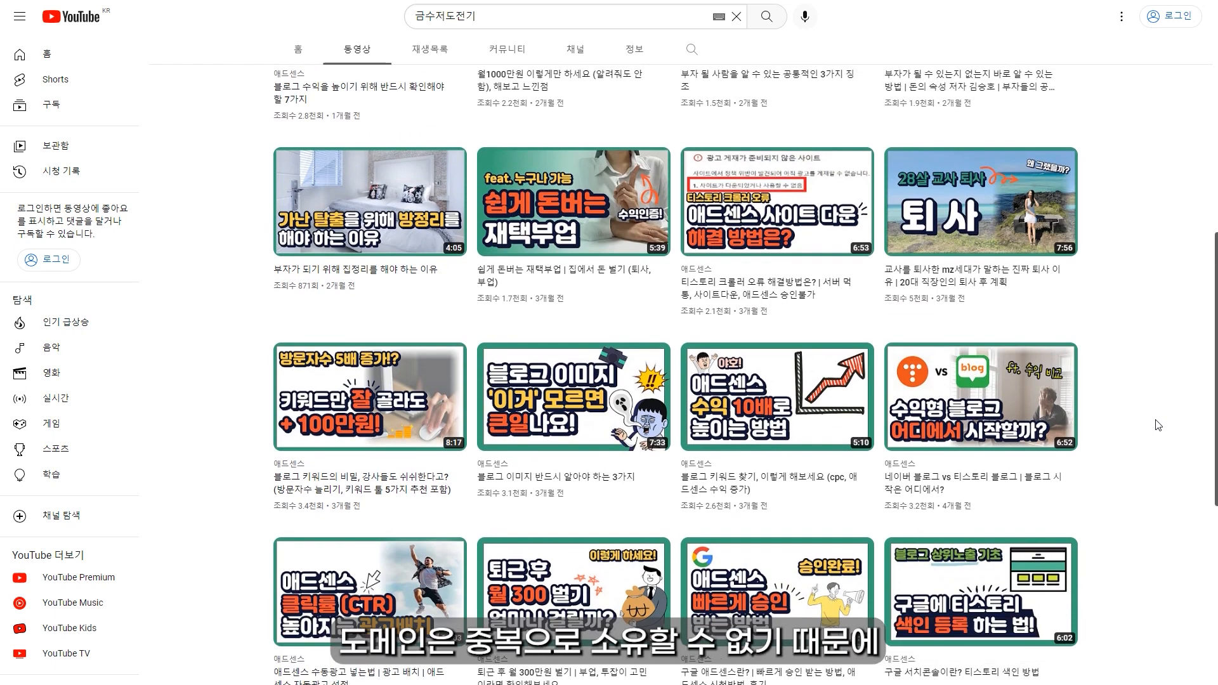
scroll(1158, 426, up, 1)
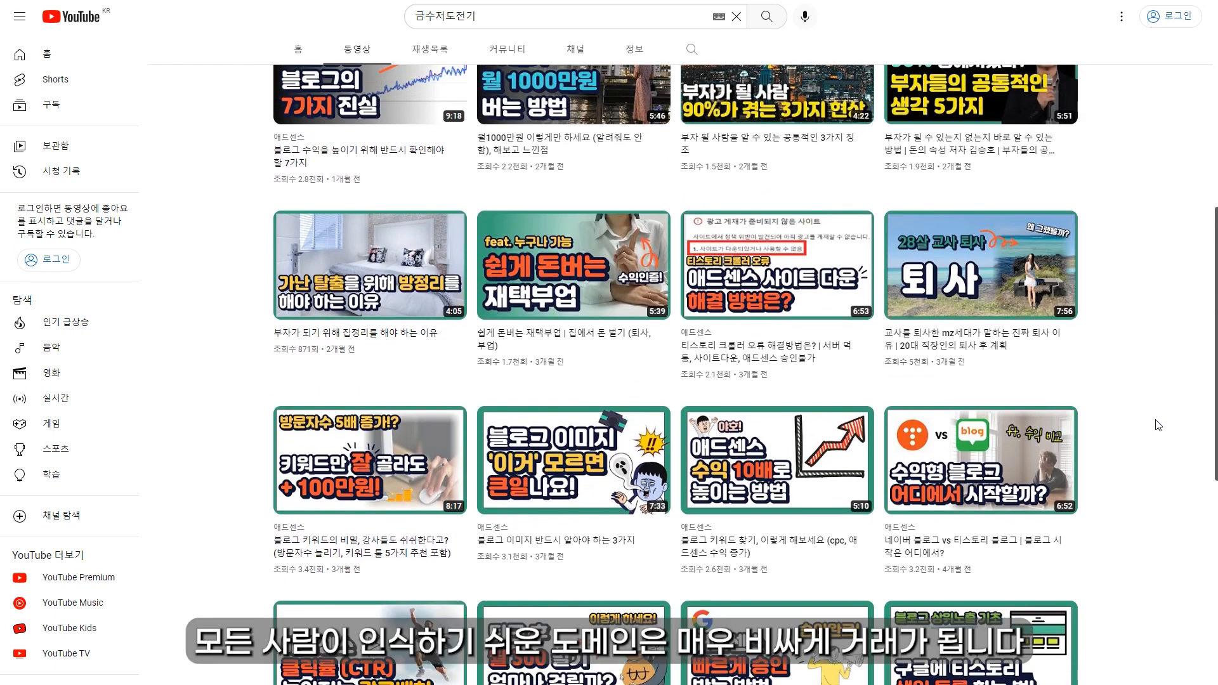
scroll(1159, 426, up, 1)
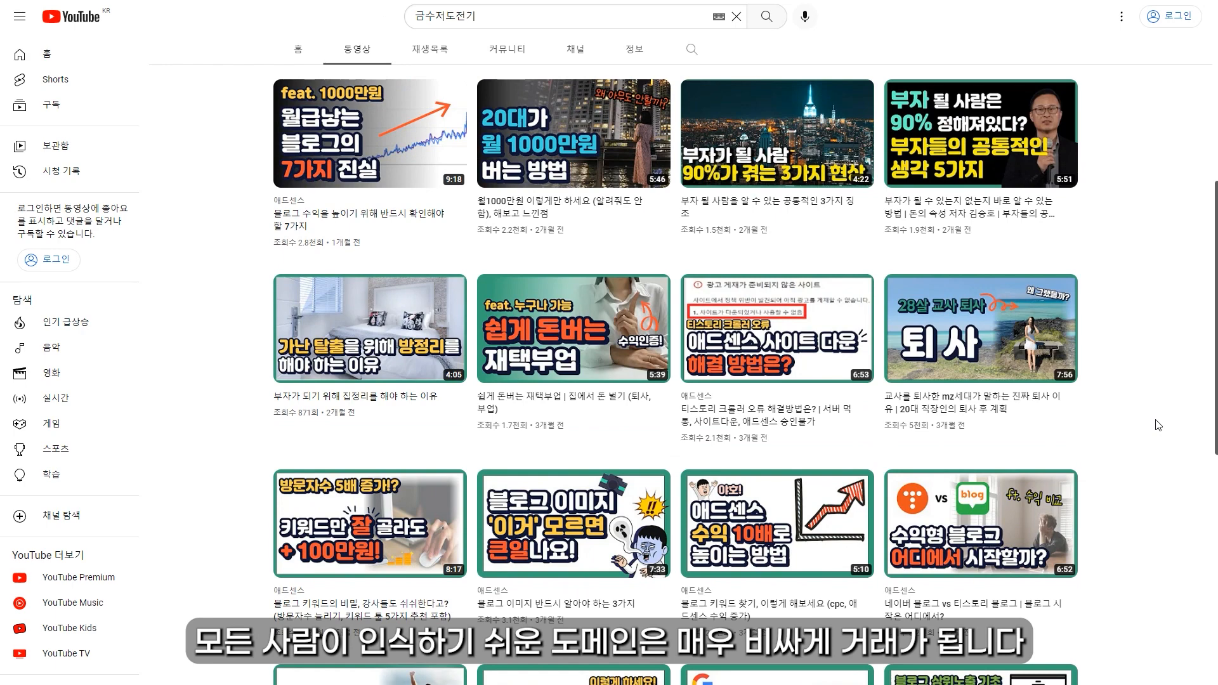
scroll(1158, 425, up, 1)
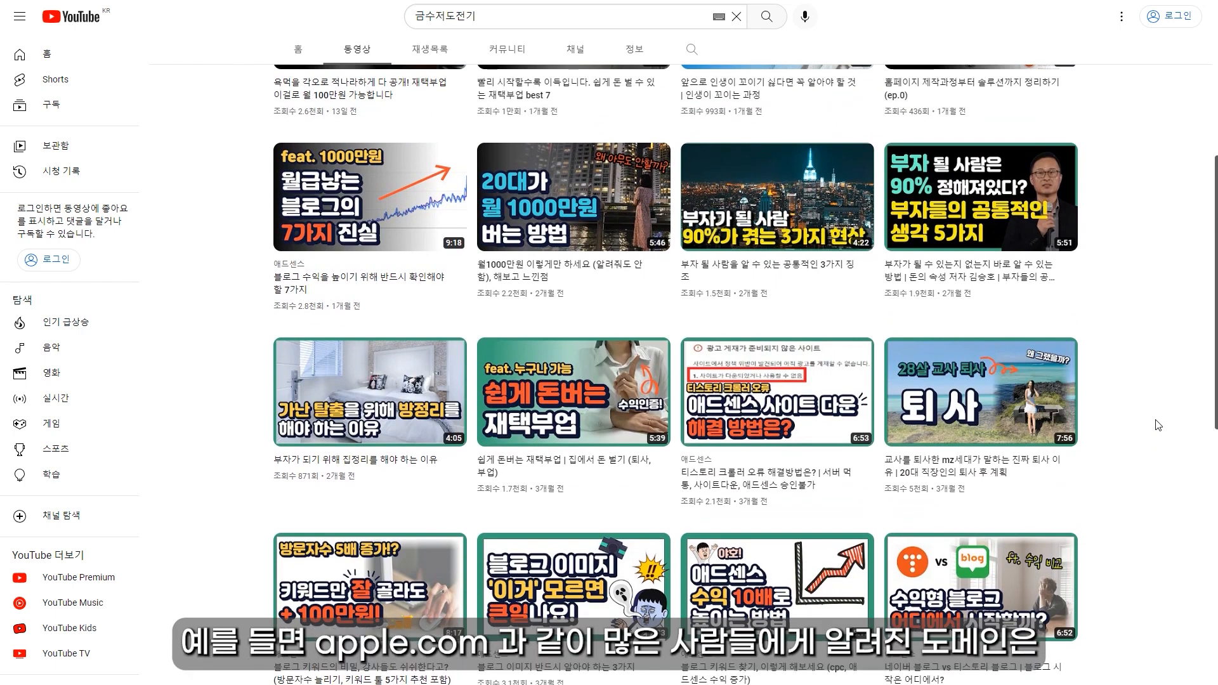
scroll(1158, 426, up, 1)
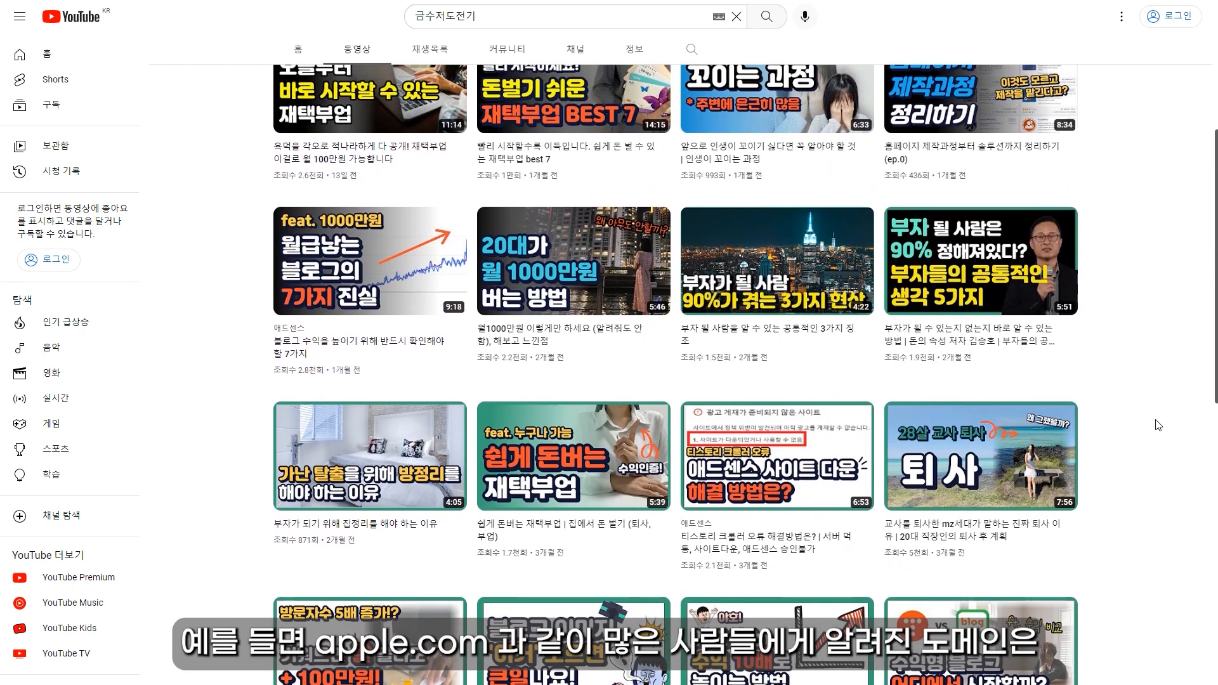
scroll(1158, 426, up, 1)
scroll(1158, 426, up, 1)
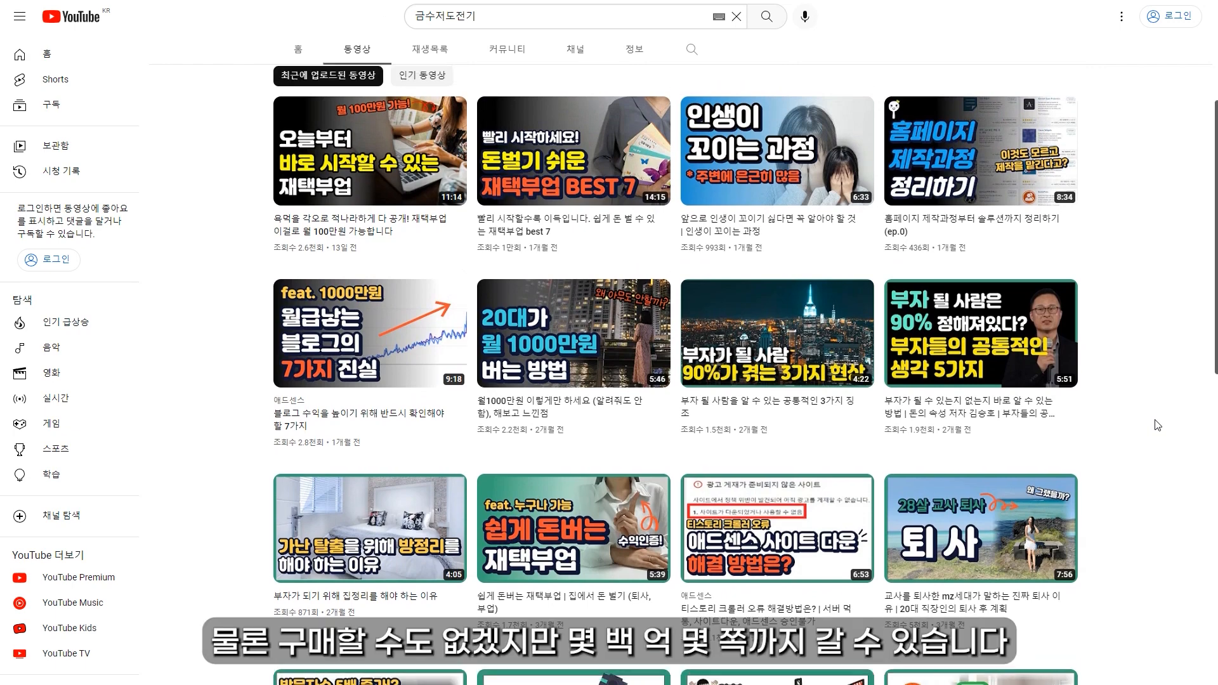
scroll(1159, 425, up, 1)
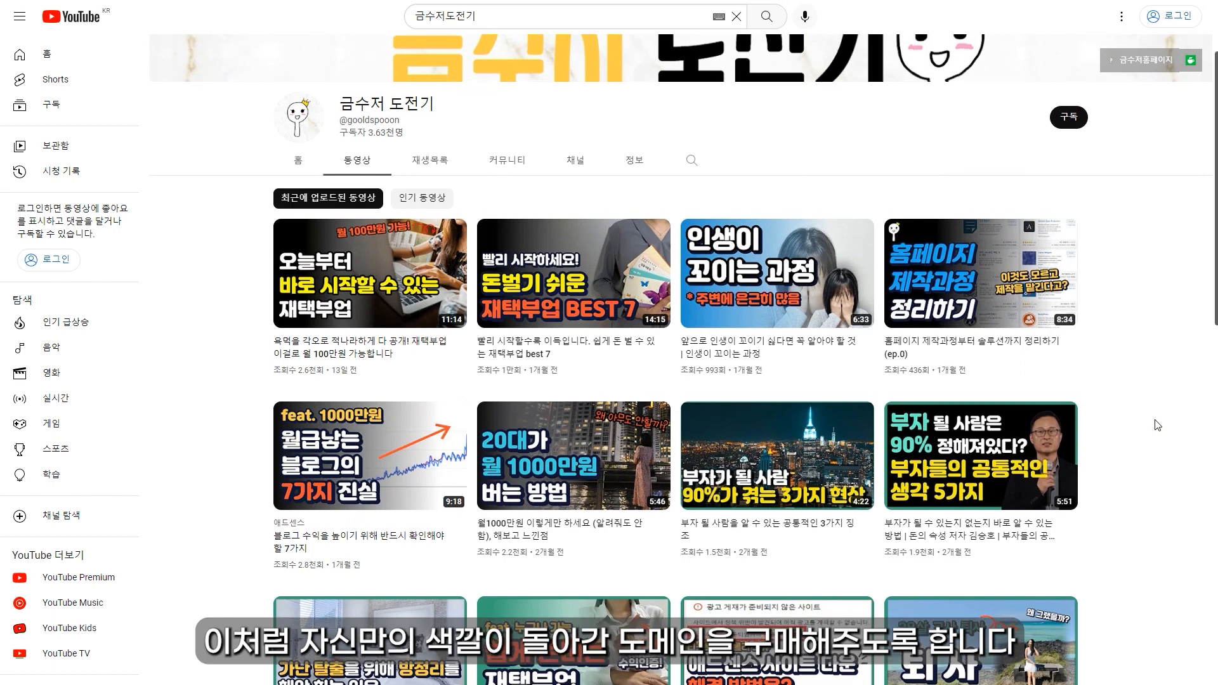
scroll(1158, 426, up, 1)
scroll(1158, 426, up, 1)
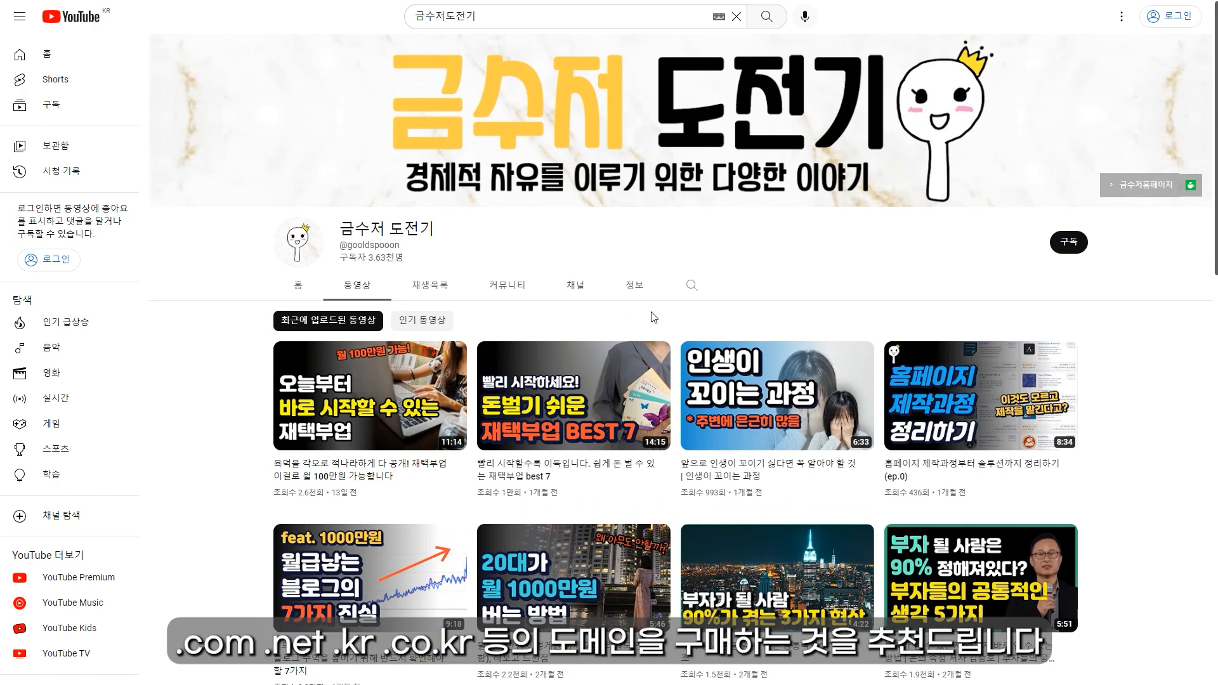
scroll(654, 317, down, 1)
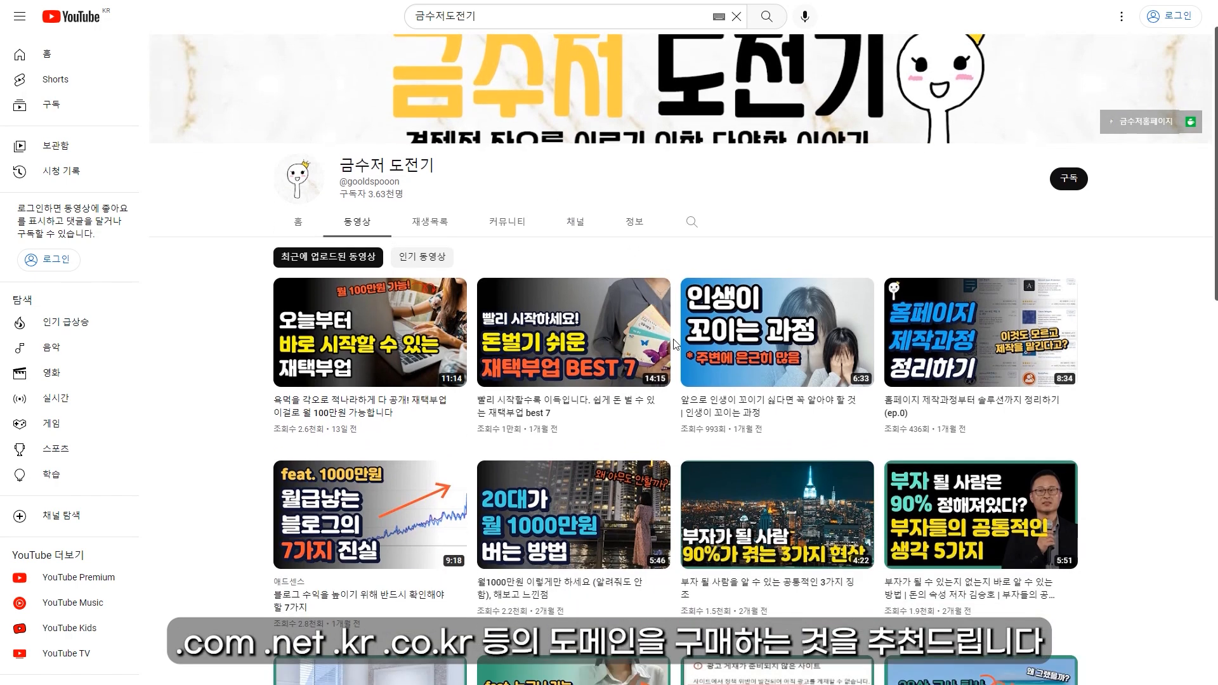
scroll(680, 334, down, 1)
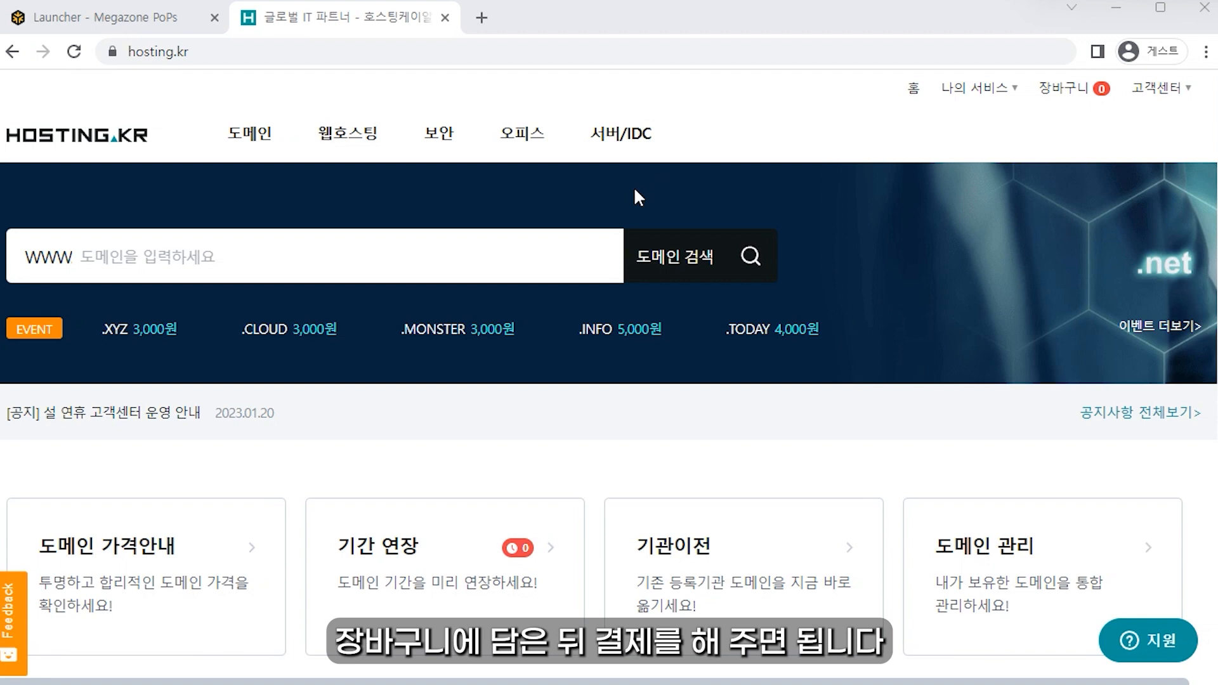
Step: Search Hosting.kr's domain box for mygoldspoon
click(351, 256)
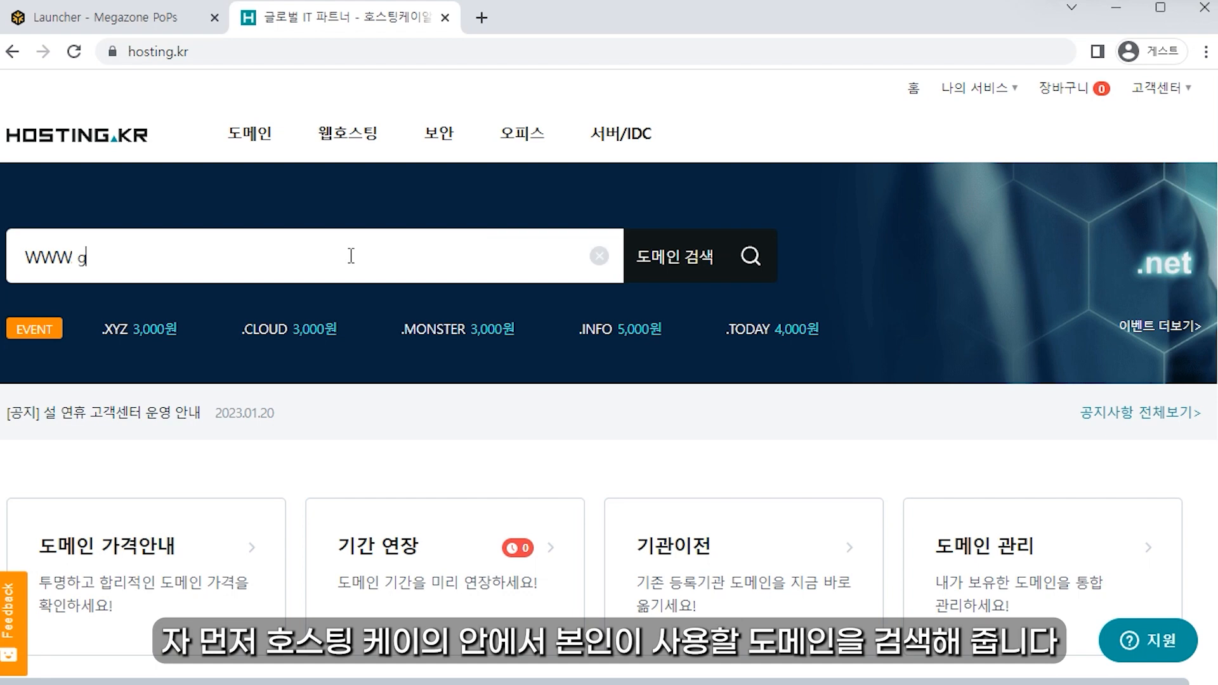
text(mygoldspoon)
key(Return)
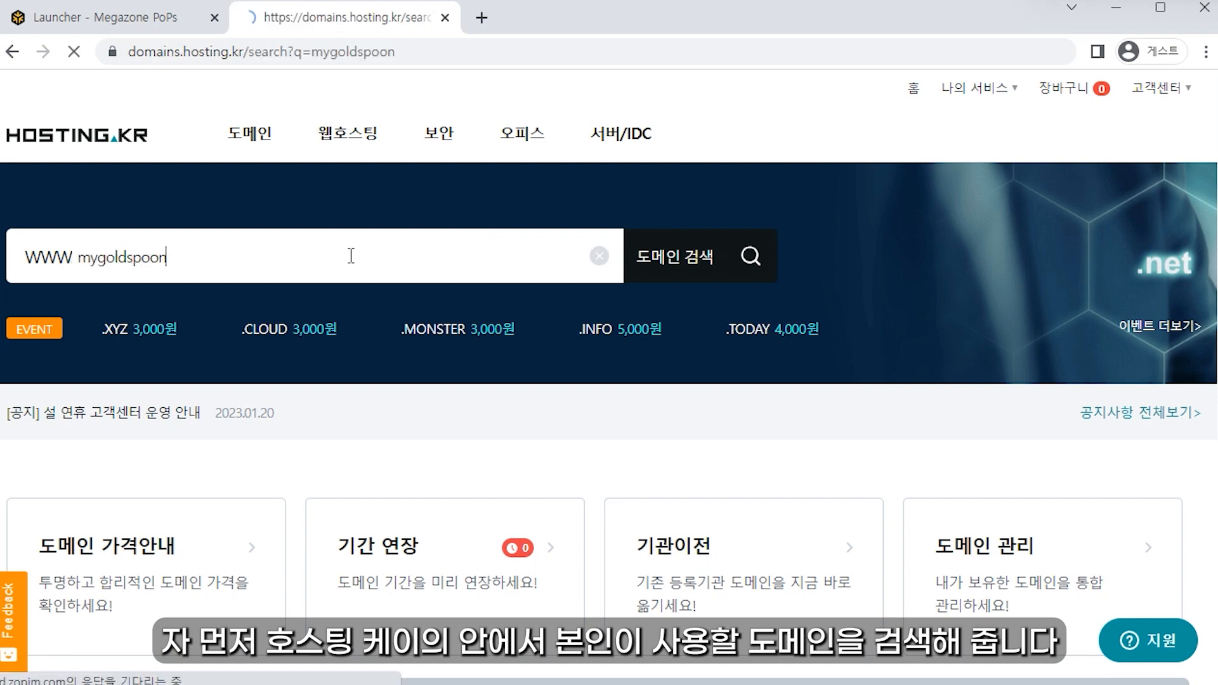
Step: Add mygoldspoon.com from the search results to the cart
scroll(457, 307, down, 2)
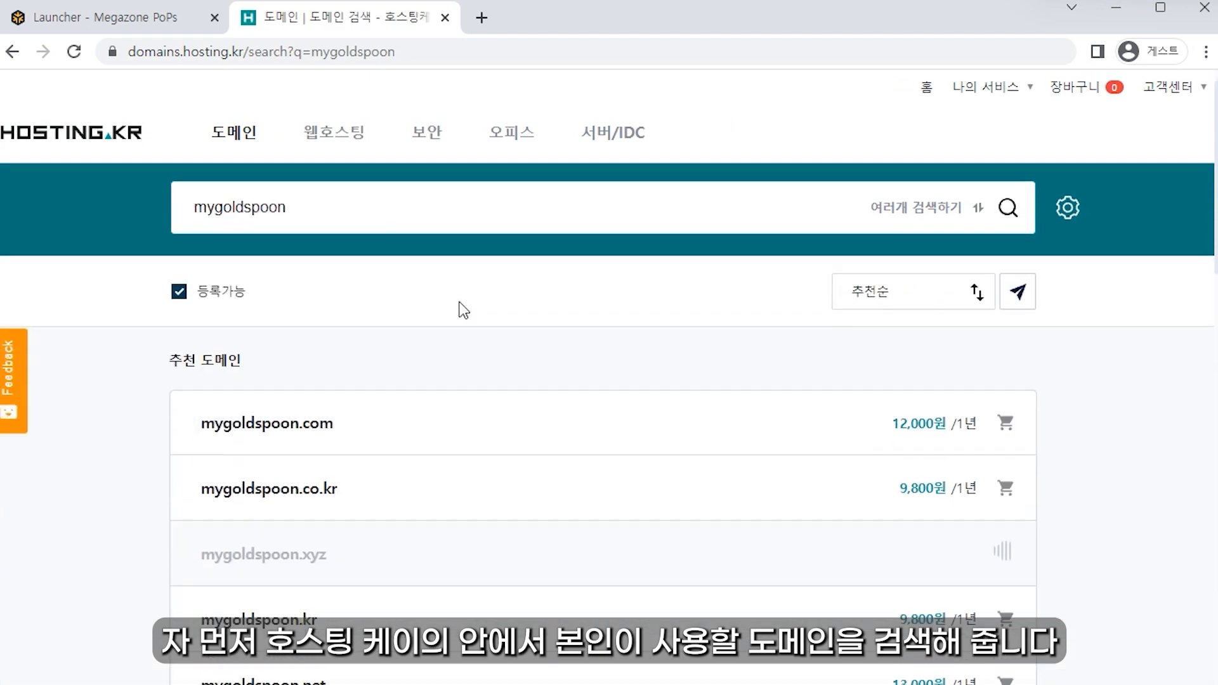
drag(159, 385, 340, 384)
drag(362, 443, 305, 448)
click(427, 287)
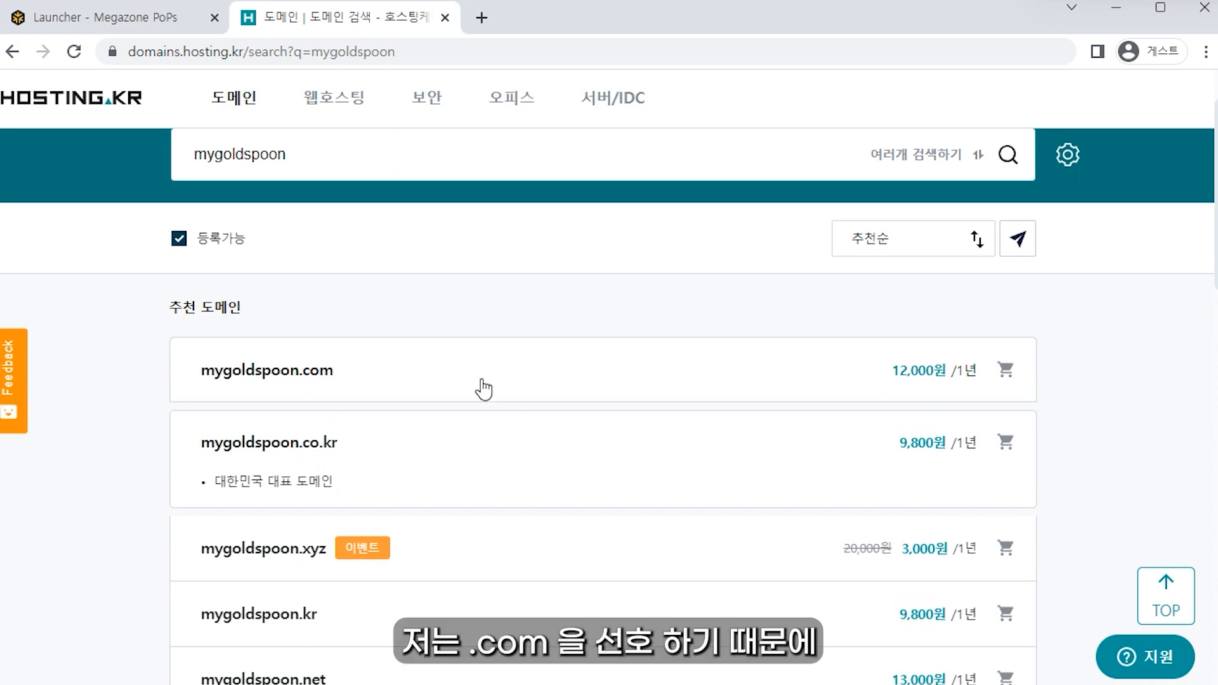
click(480, 382)
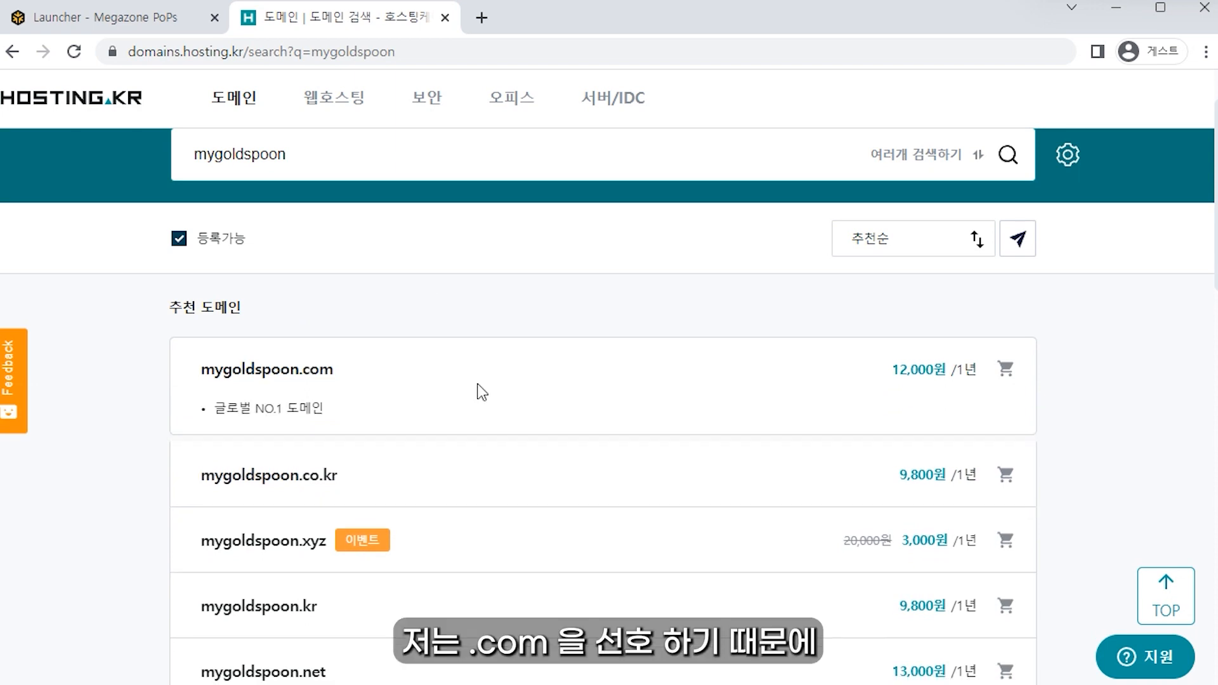
click(1005, 369)
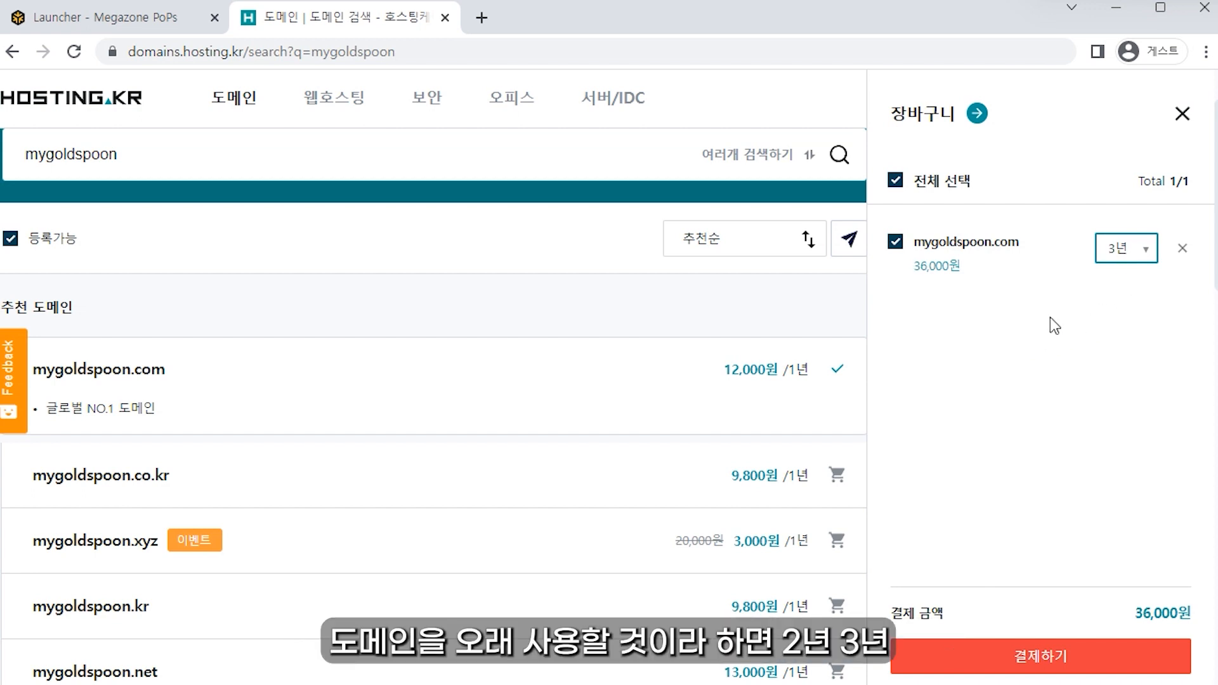
Step: Set the registration term to 1년 (12,000원) and review the privacy protection offer
click(1128, 248)
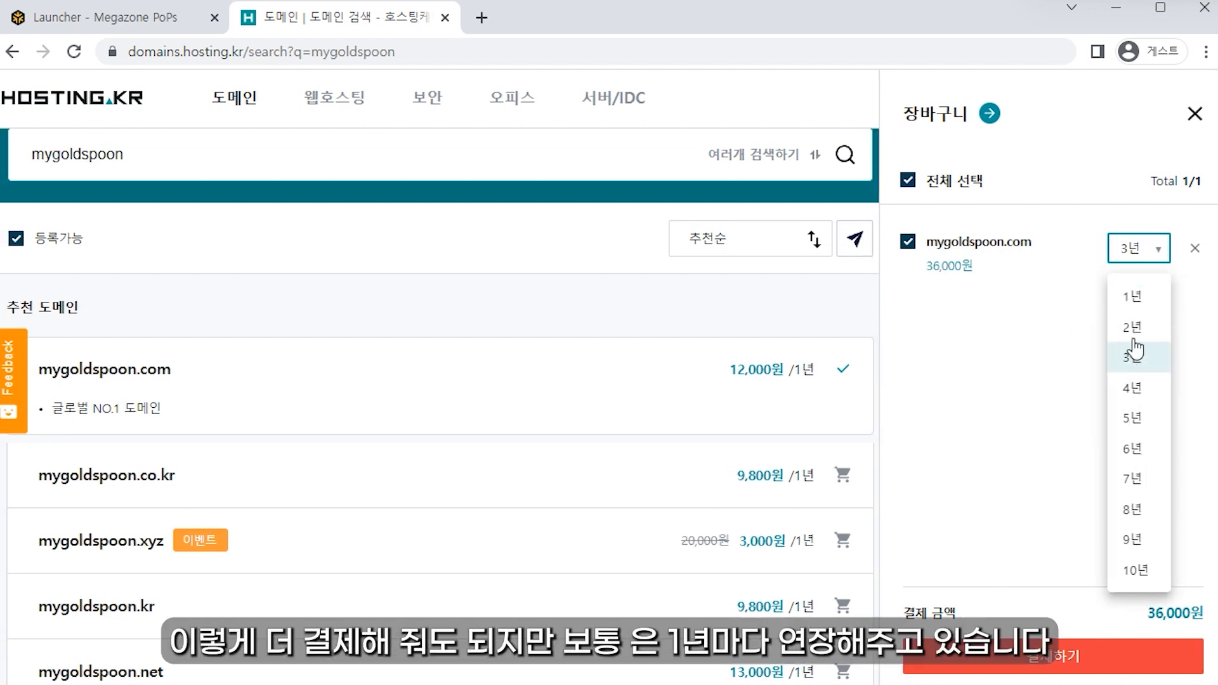
click(1132, 296)
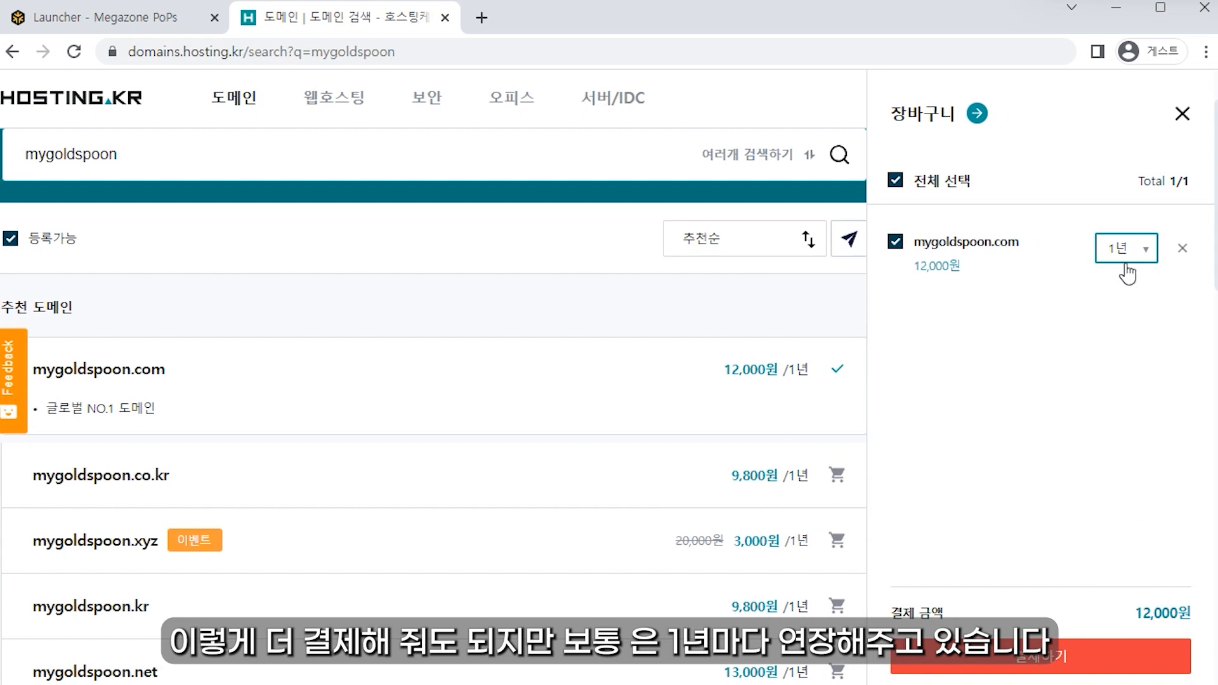
drag(75, 290, 270, 300)
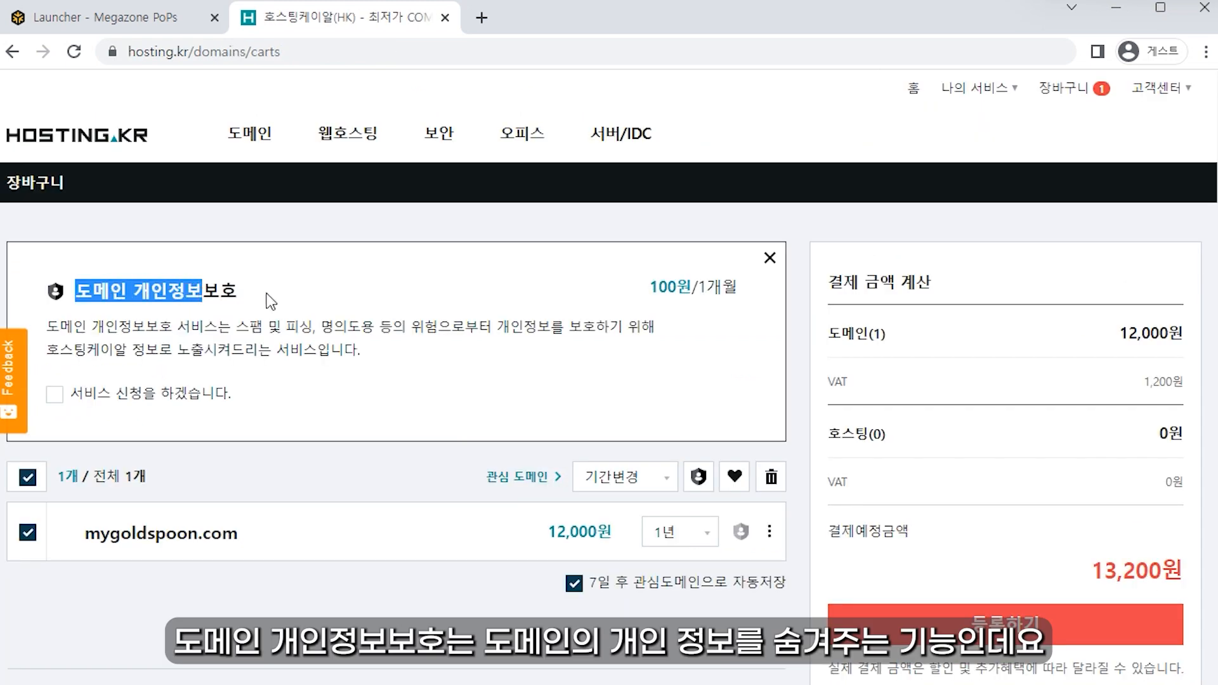
drag(394, 356, 389, 294)
click(434, 359)
drag(434, 359, 369, 293)
click(370, 293)
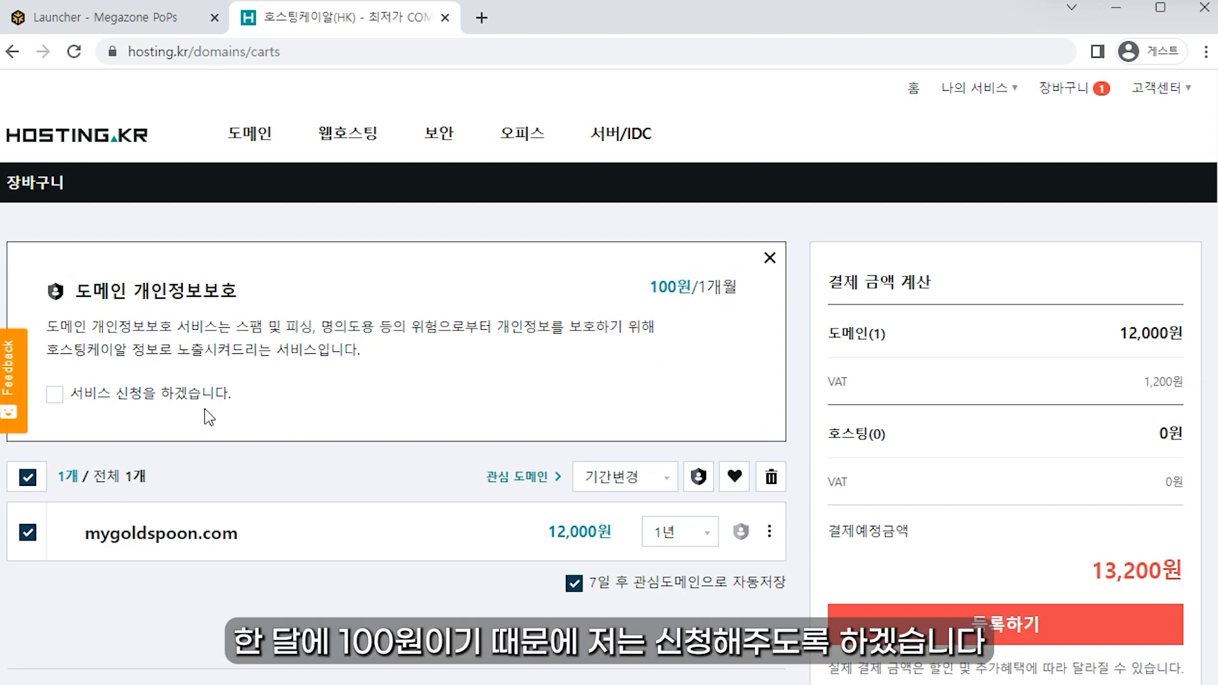
Step: Add domain privacy protection to the mygoldspoon.com order
click(116, 396)
drag(1137, 383, 1174, 381)
click(1088, 564)
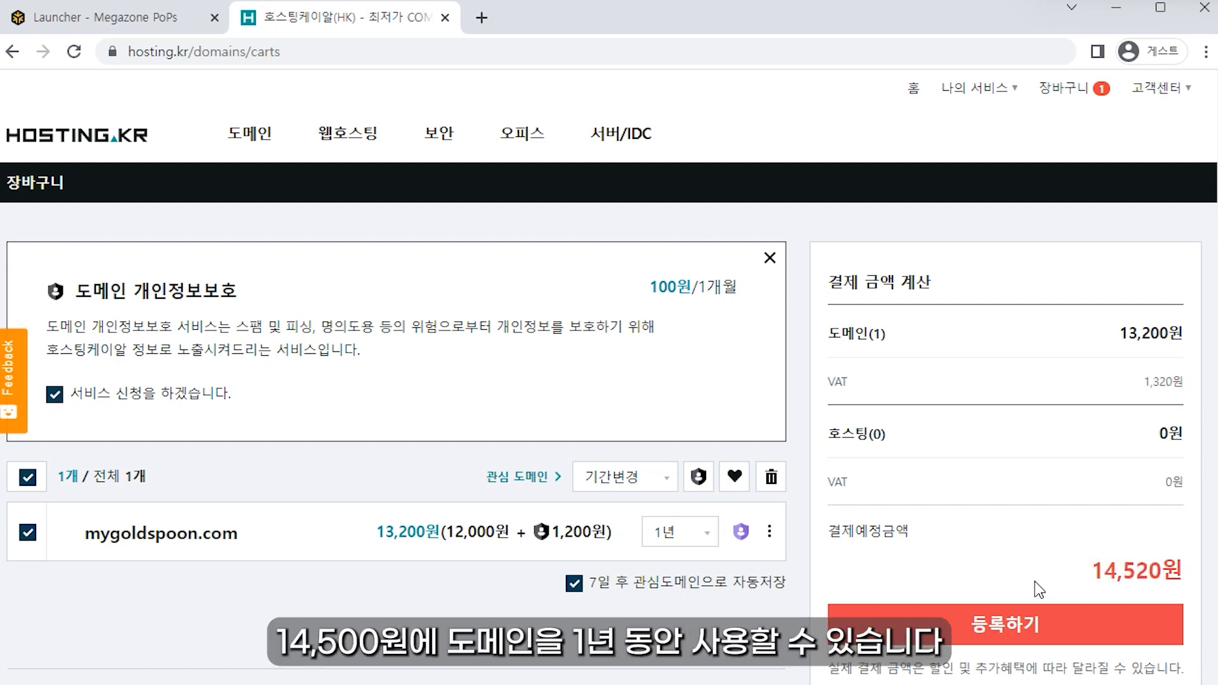
Step: Register the domain, save the details for payment, then go to 나의 서비스 > 도메인 관리
click(1010, 633)
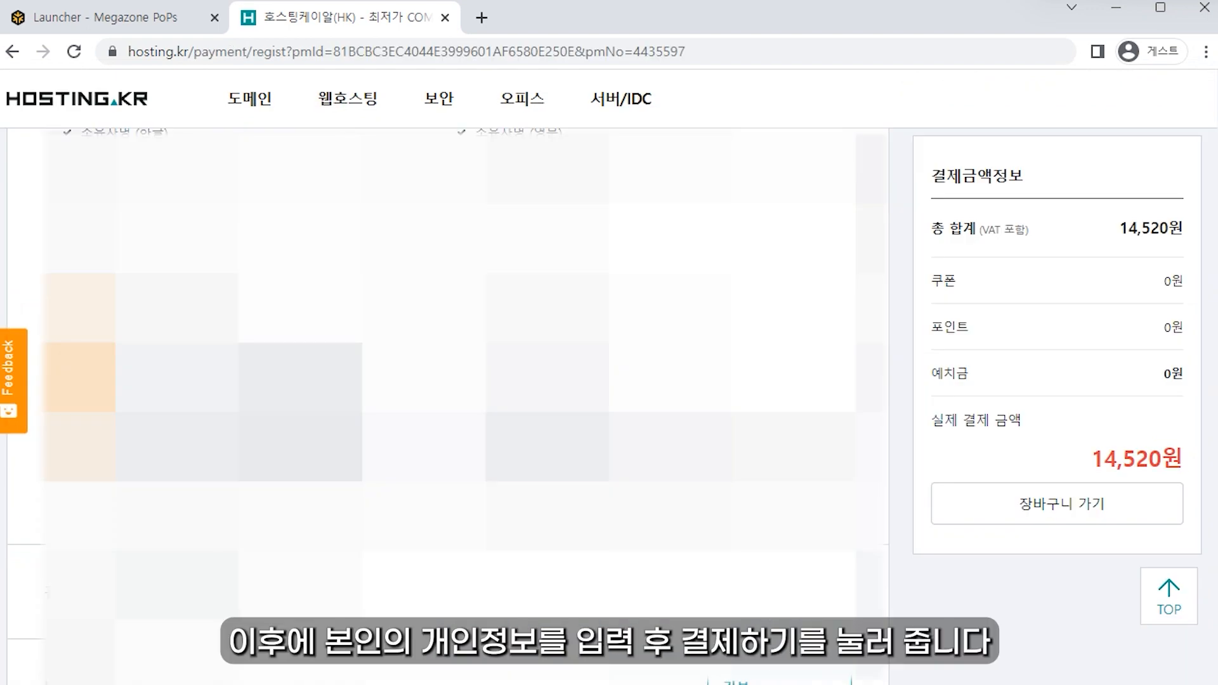
scroll(473, 535, down, 3)
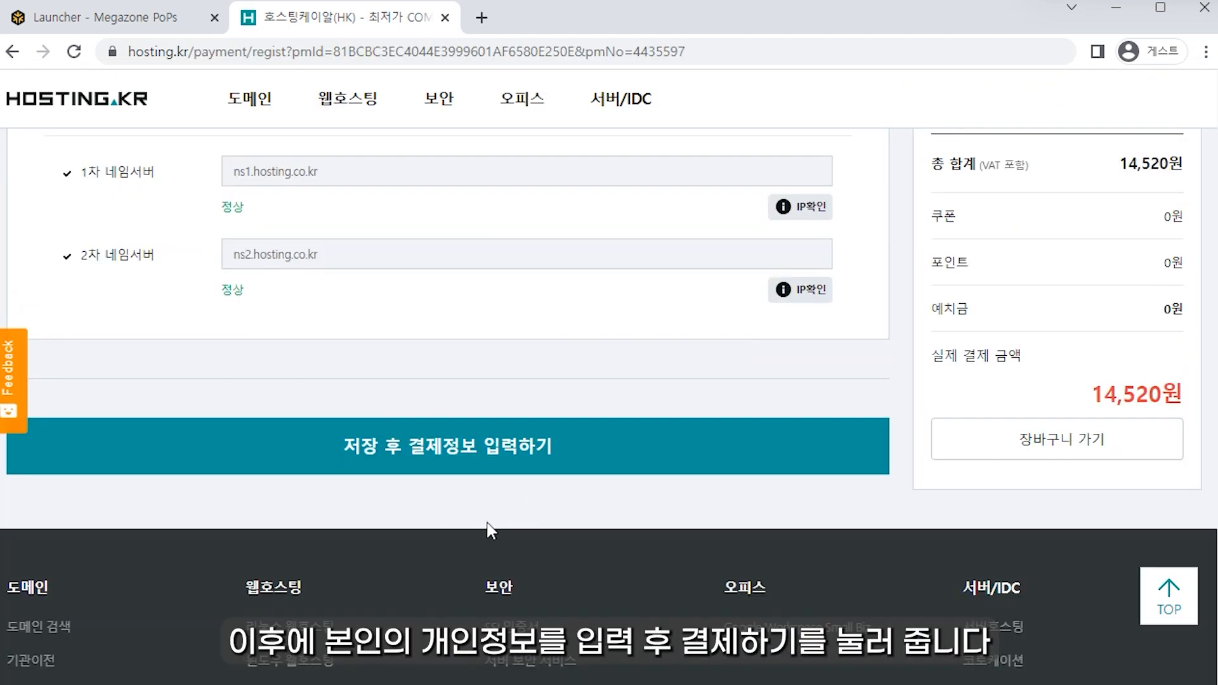
click(470, 471)
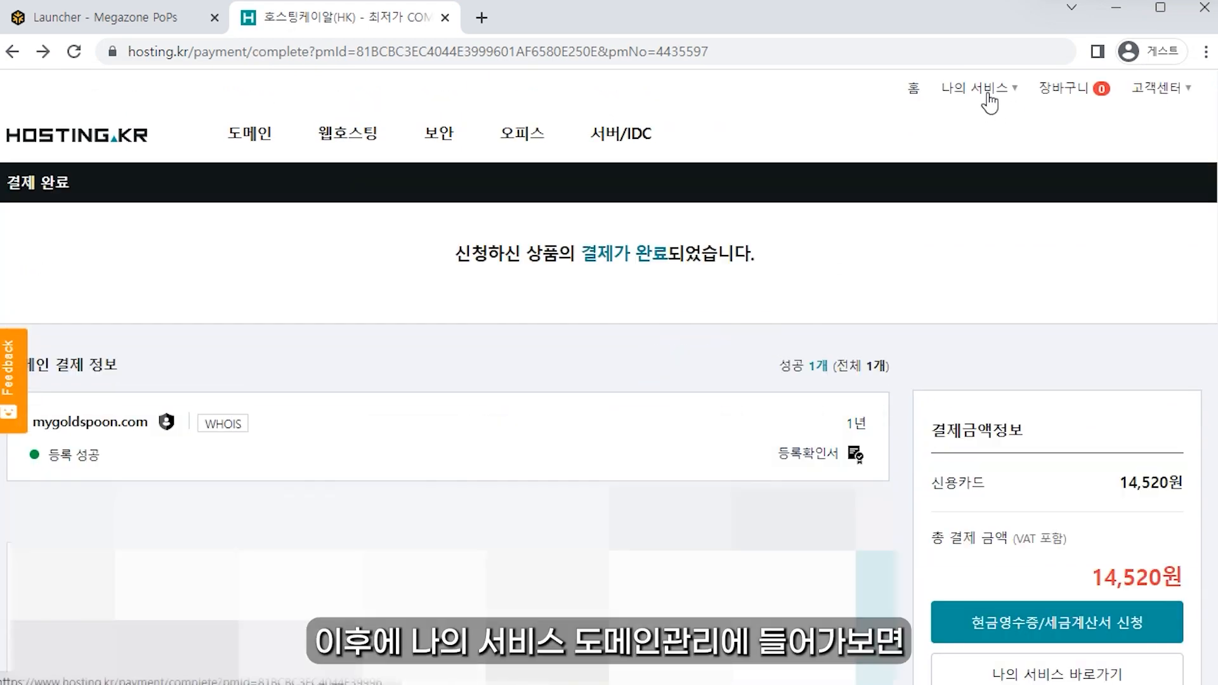
click(982, 97)
click(792, 349)
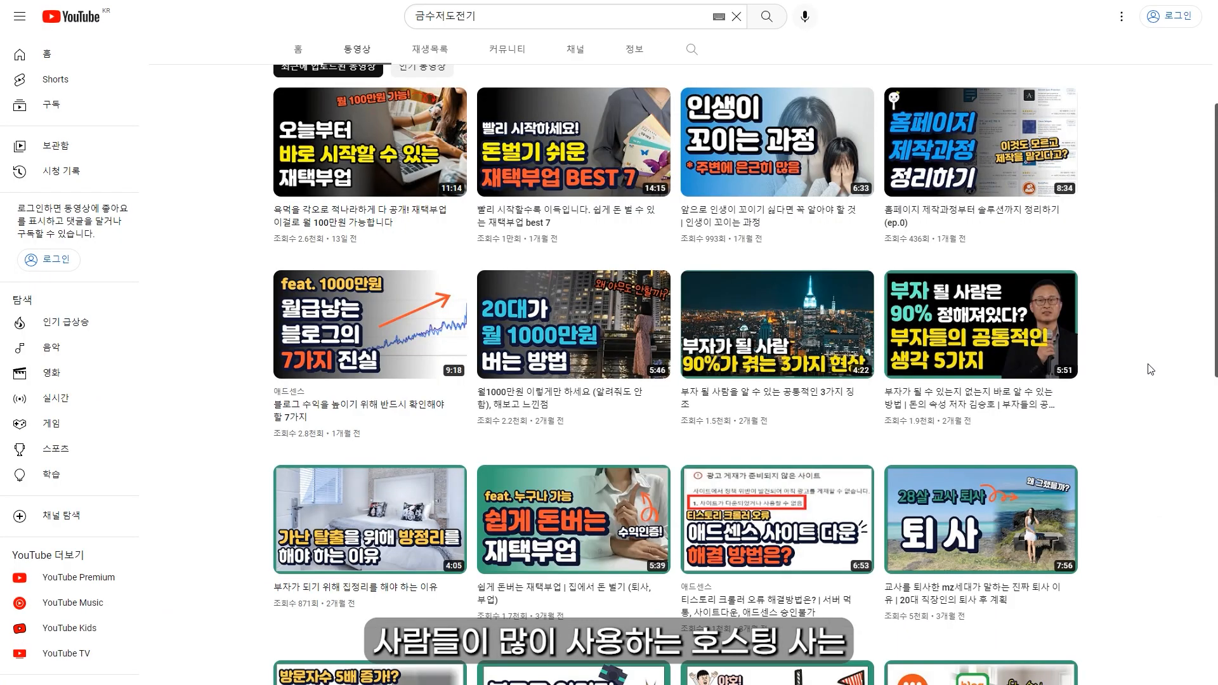
scroll(1150, 368, down, 1)
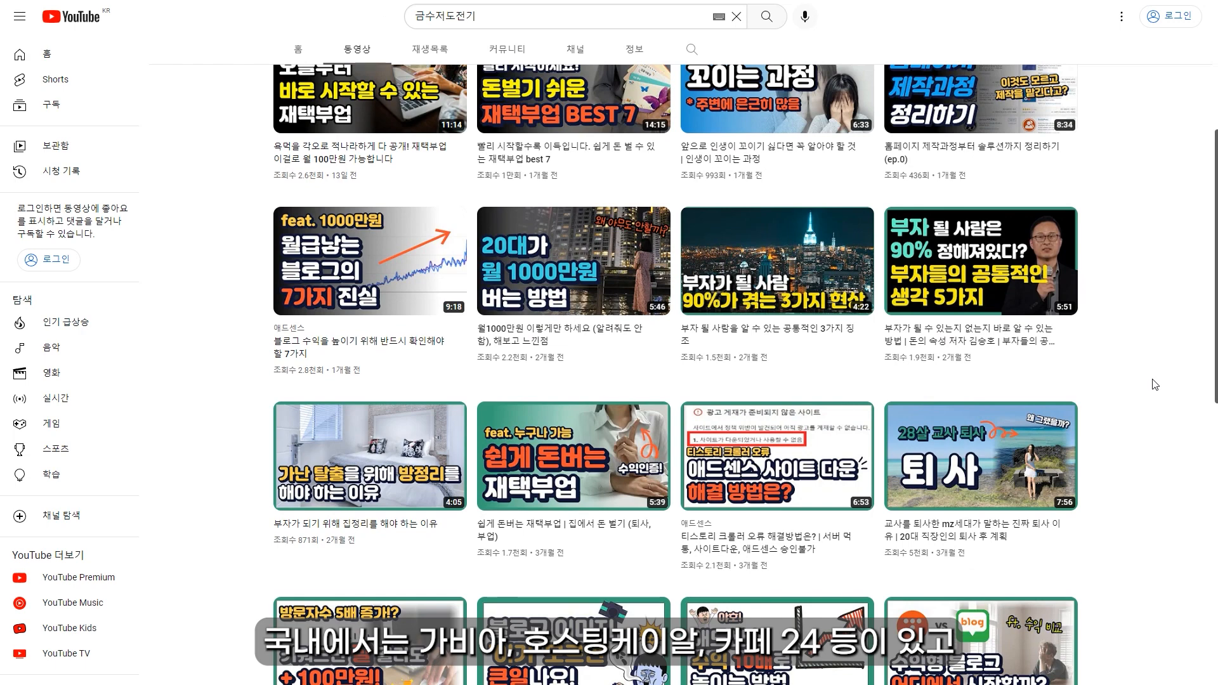
scroll(1154, 384, down, 1)
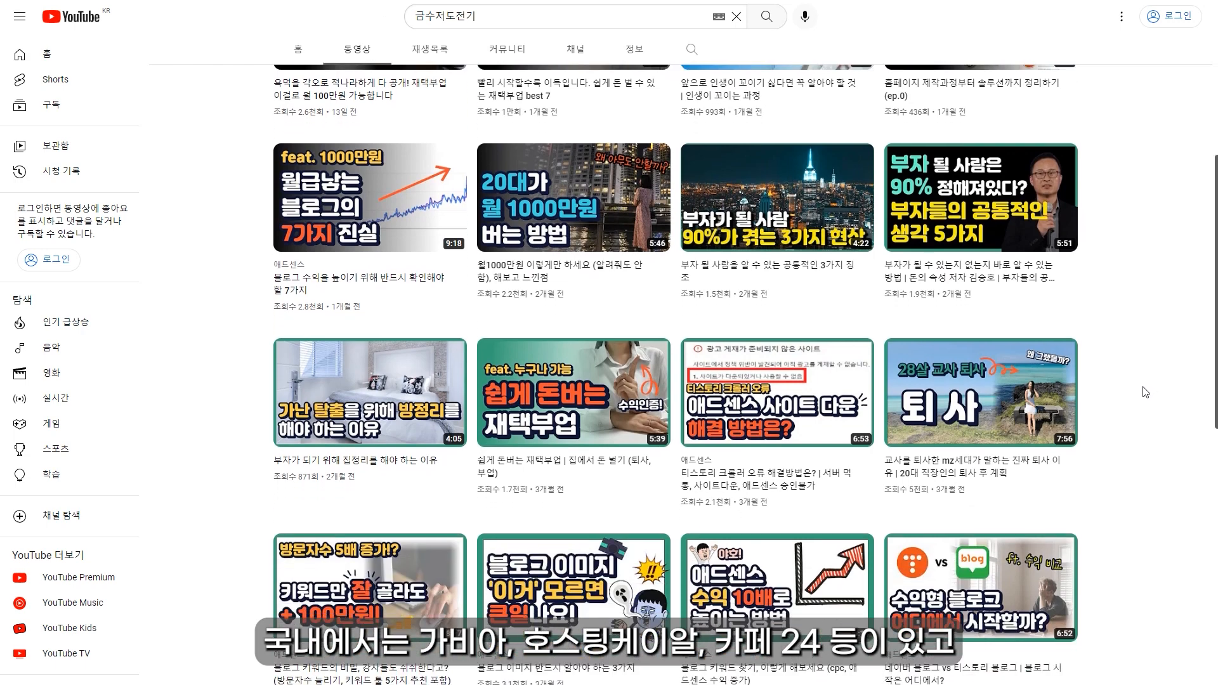
scroll(1145, 393, down, 1)
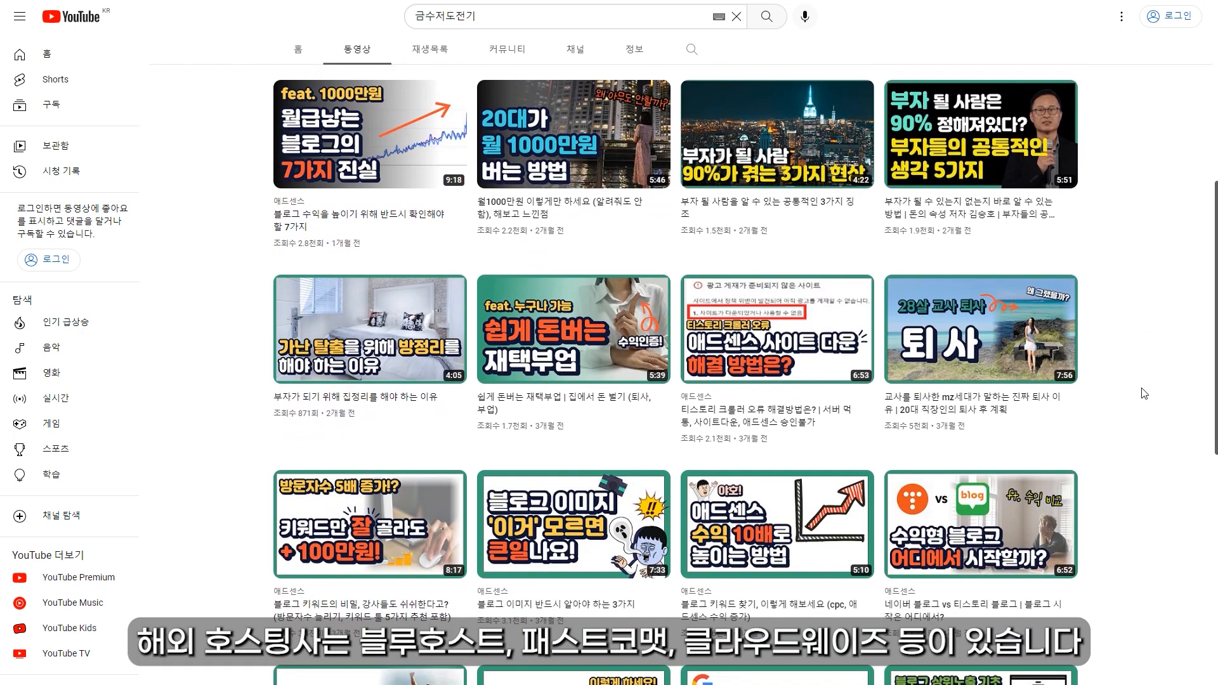
scroll(1143, 394, down, 1)
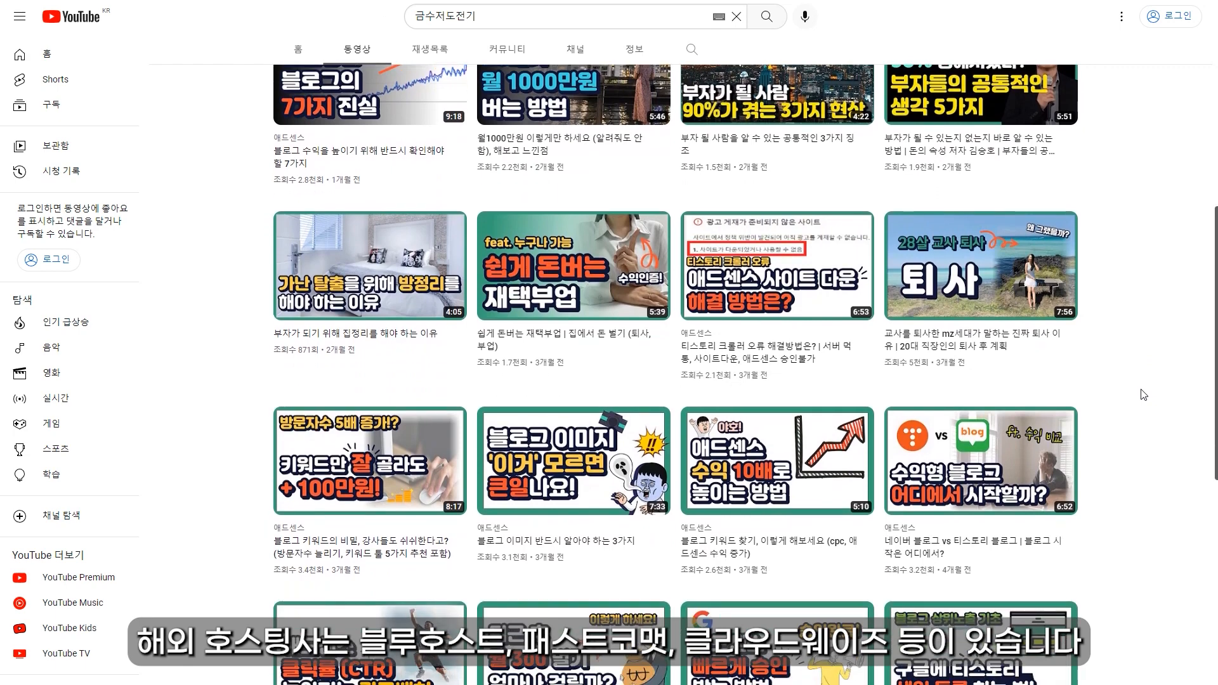
scroll(1143, 394, down, 1)
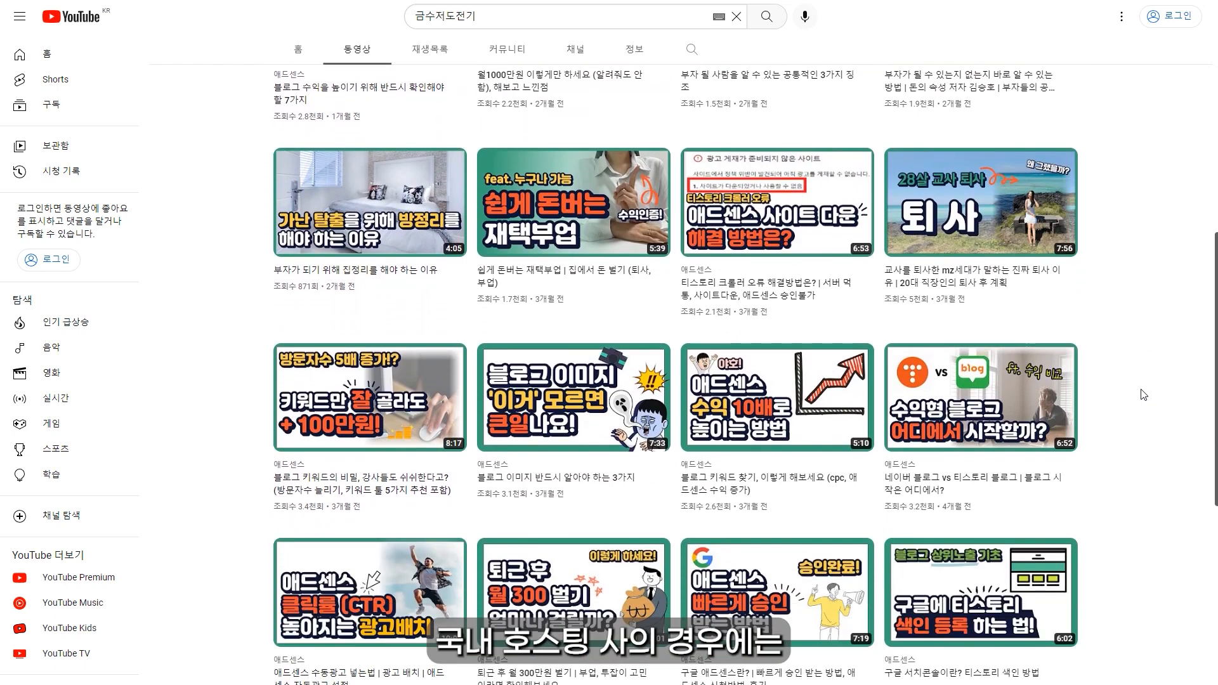
scroll(1143, 394, down, 1)
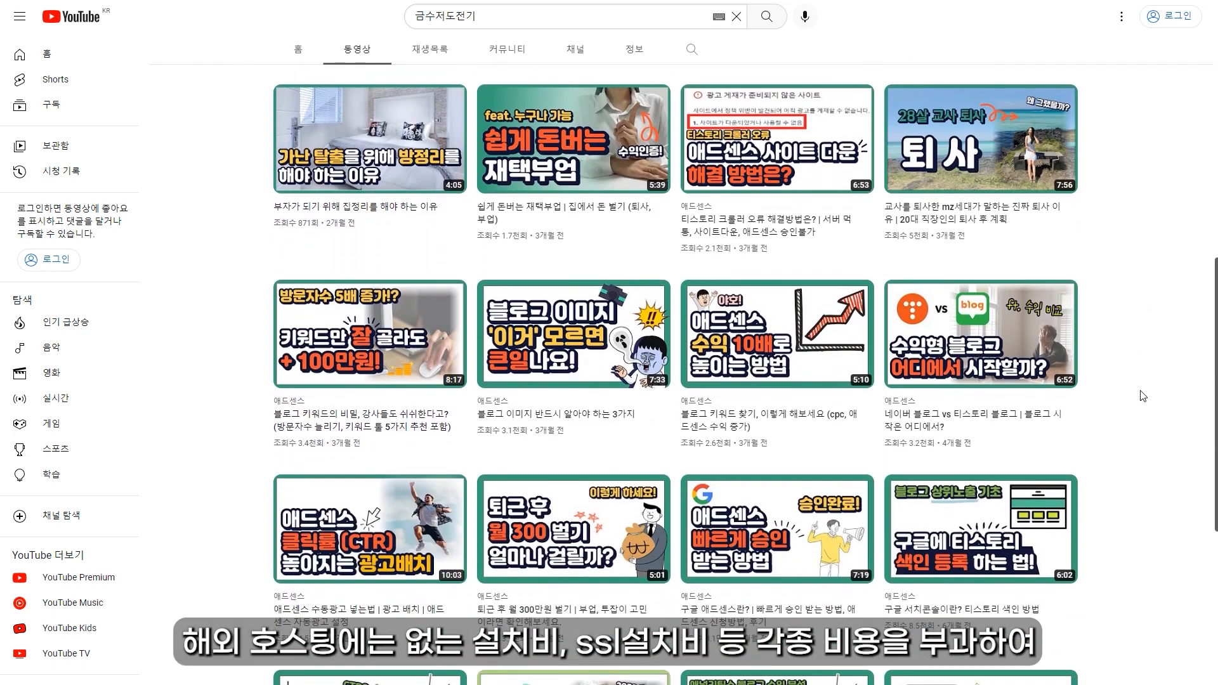
scroll(1142, 396, down, 1)
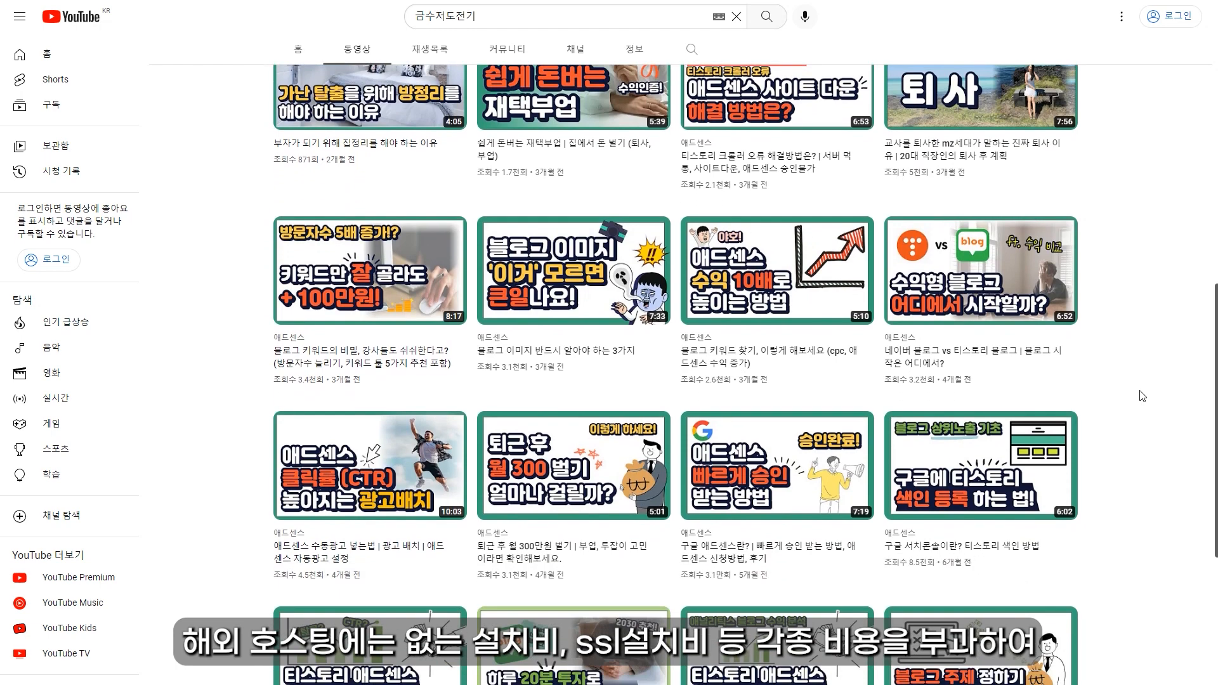
scroll(1143, 397, down, 1)
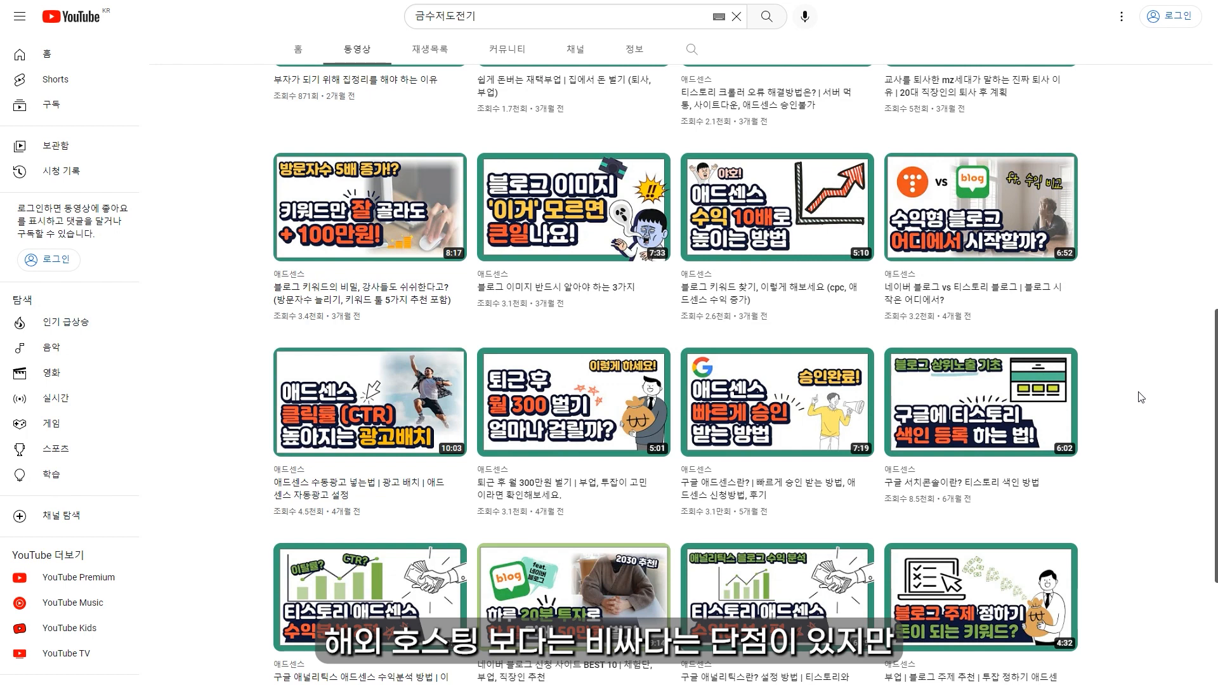
scroll(1141, 397, down, 1)
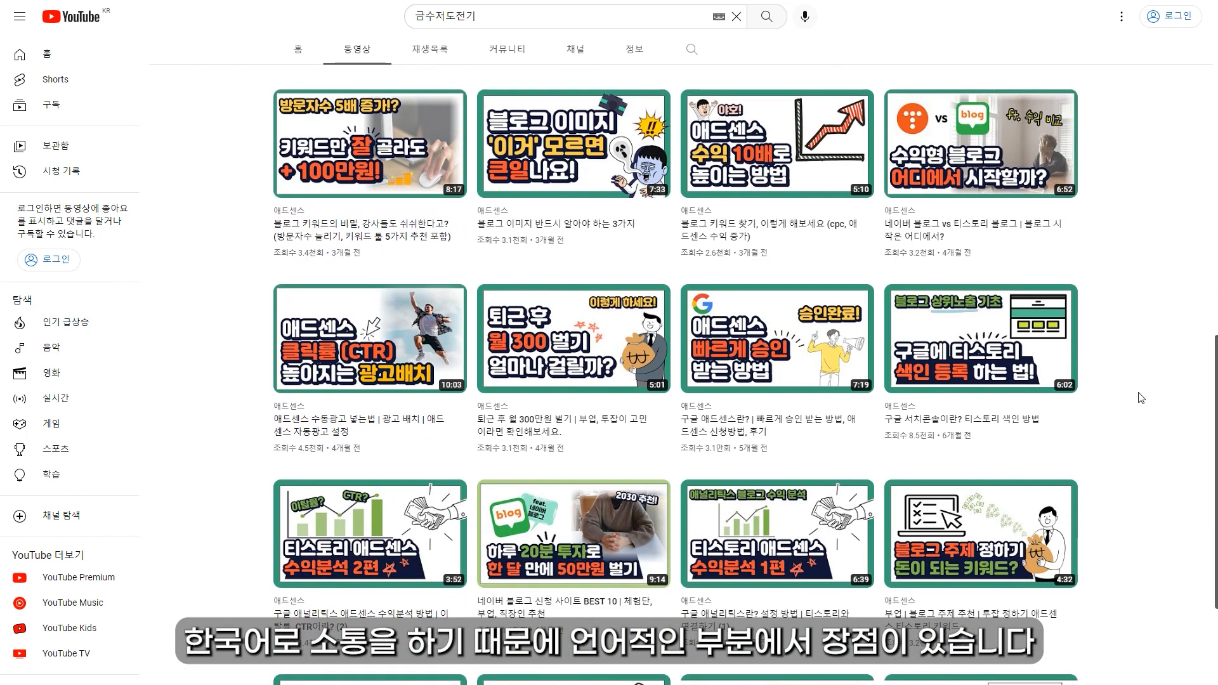
scroll(1141, 398, down, 1)
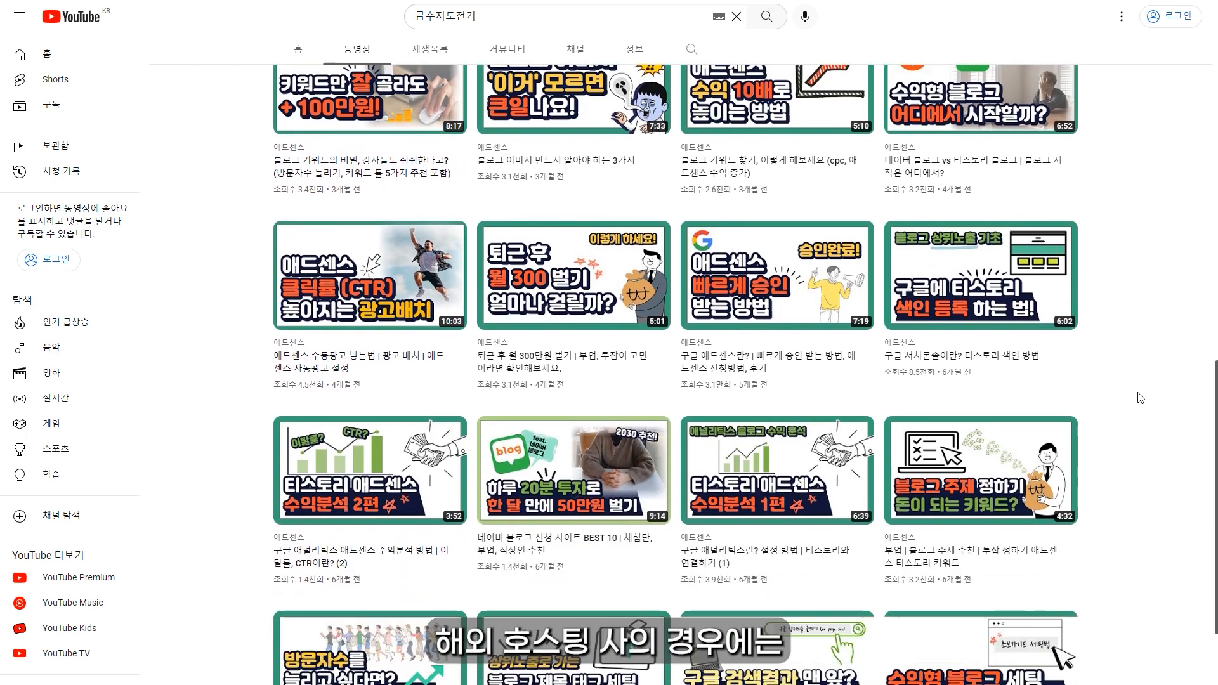
scroll(1141, 398, down, 1)
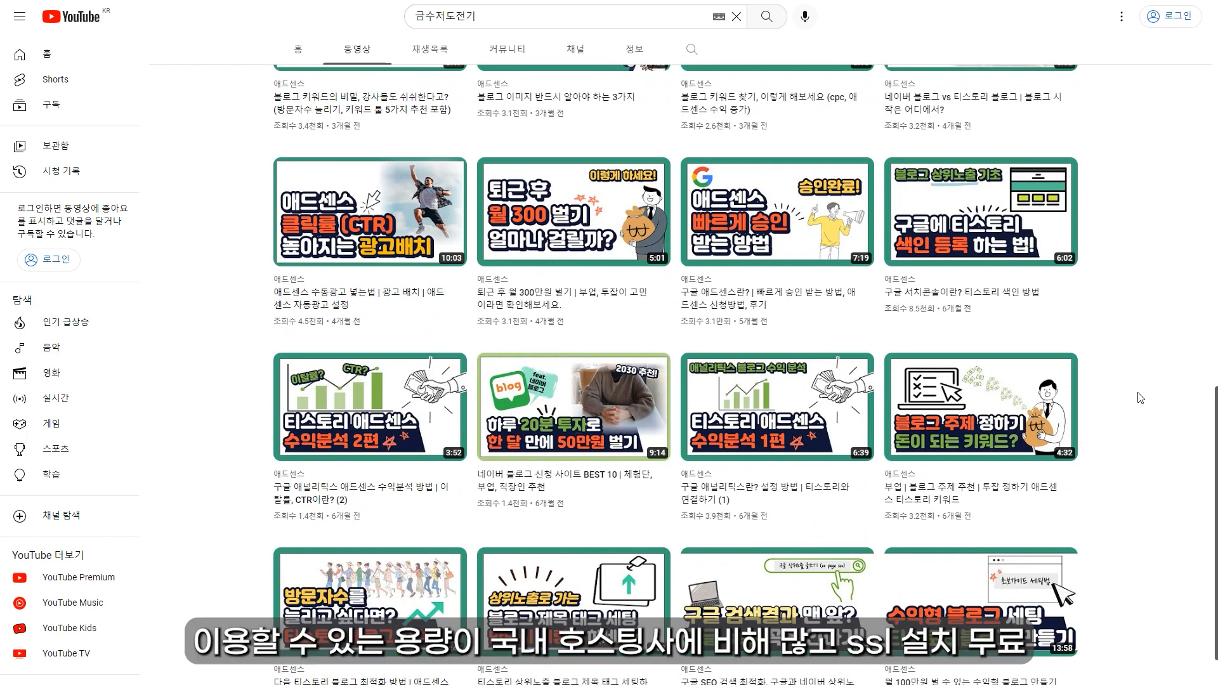
scroll(1141, 398, down, 1)
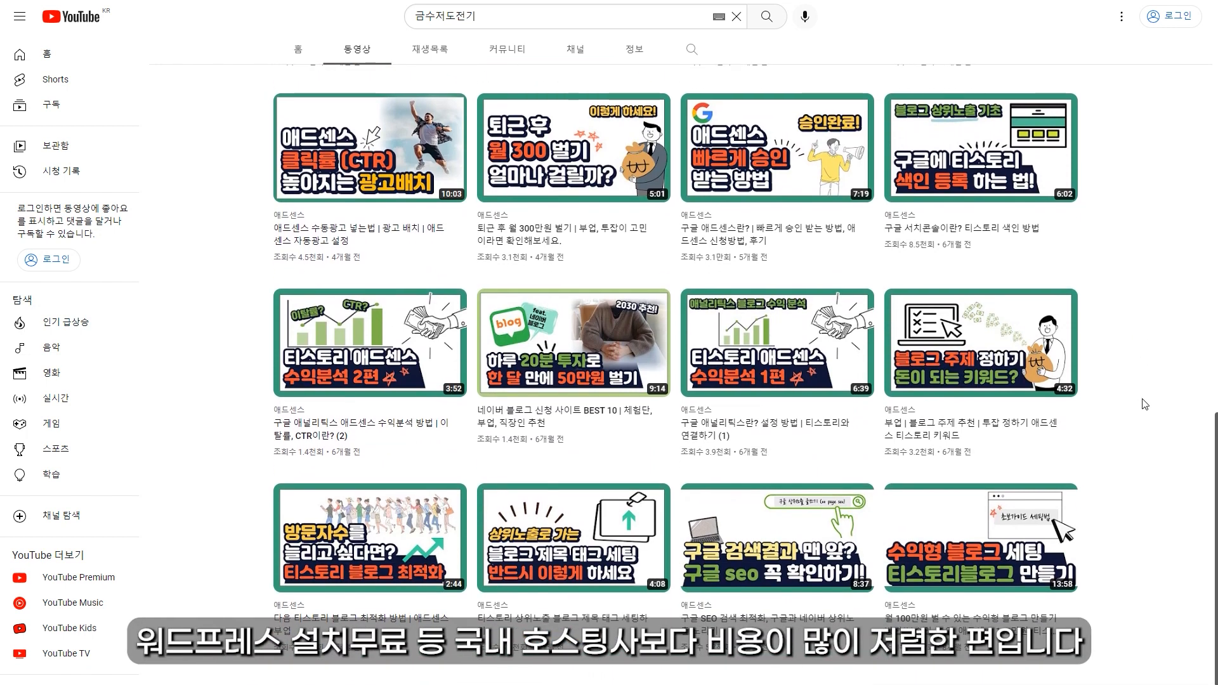
scroll(1160, 419, up, 1)
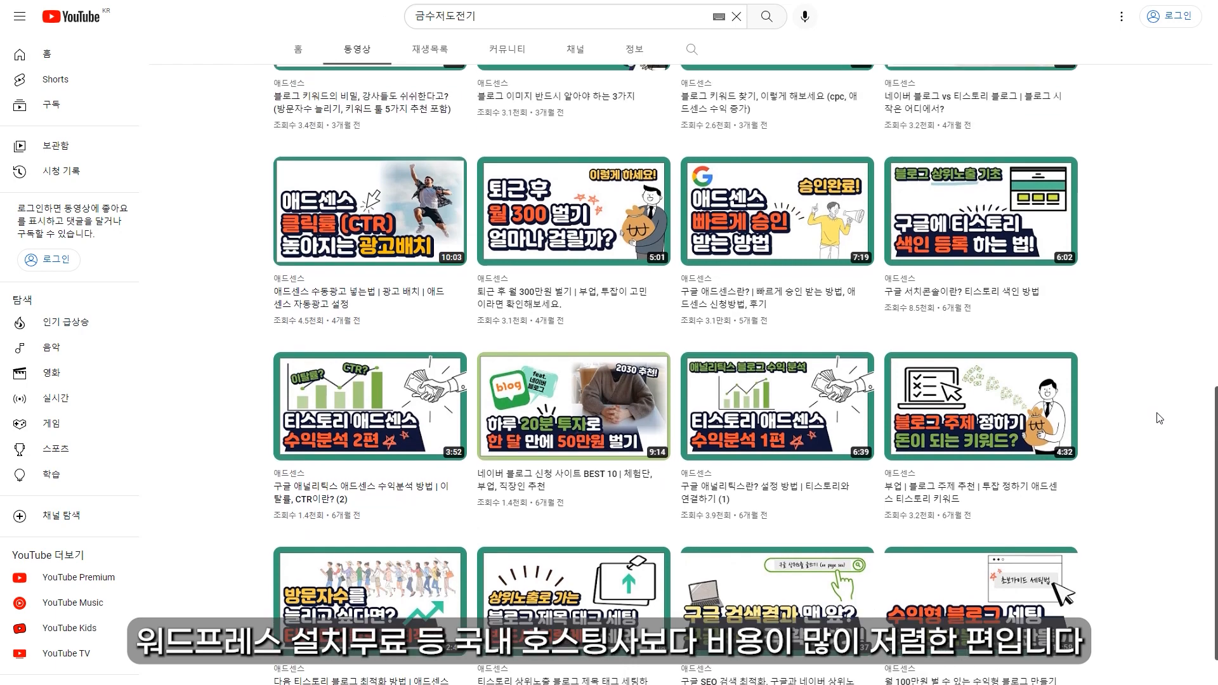
scroll(1163, 427, up, 1)
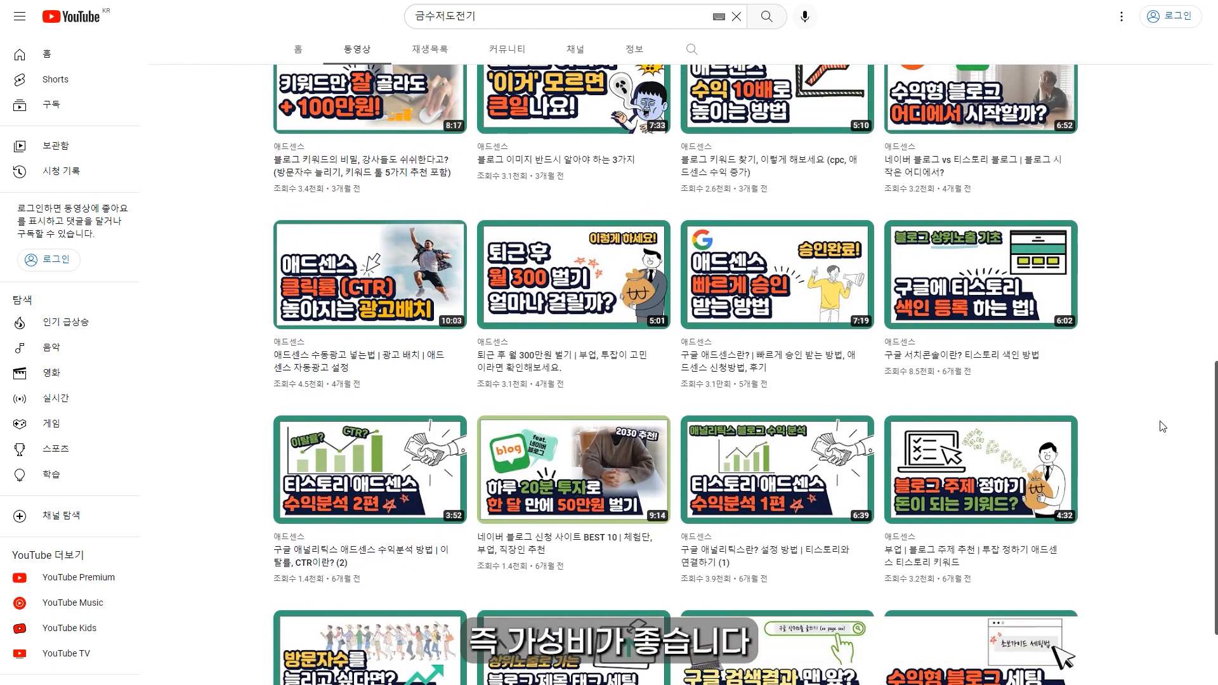
scroll(1161, 426, up, 1)
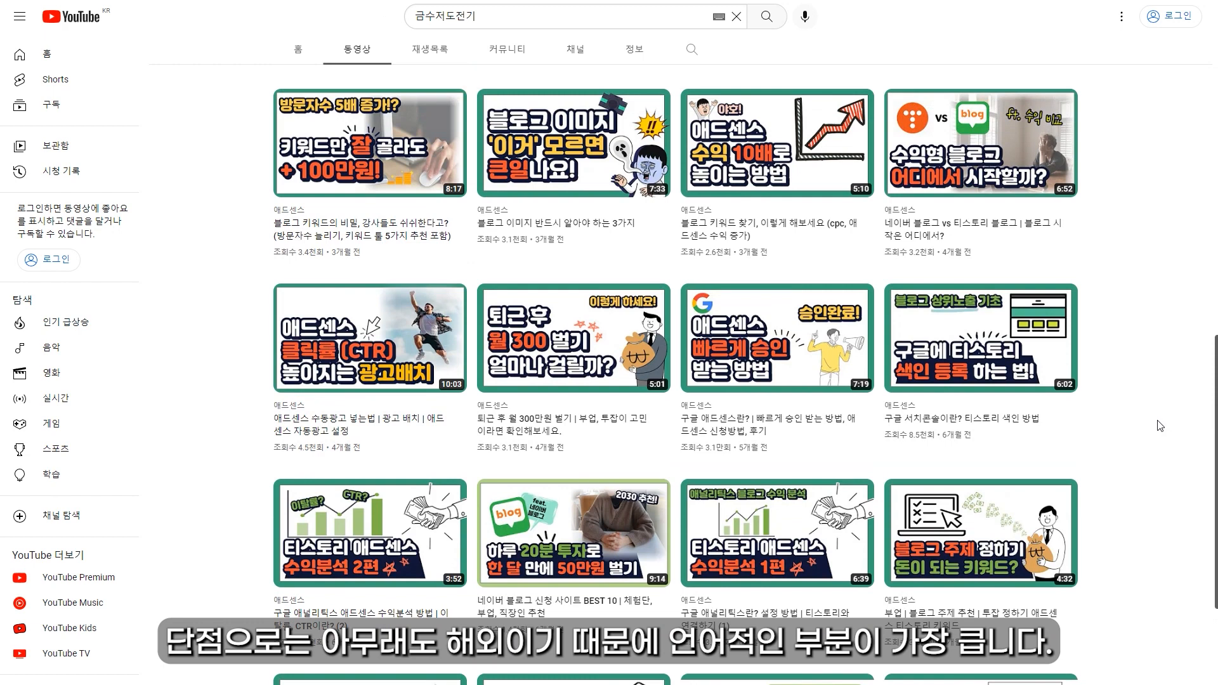
scroll(1160, 425, up, 1)
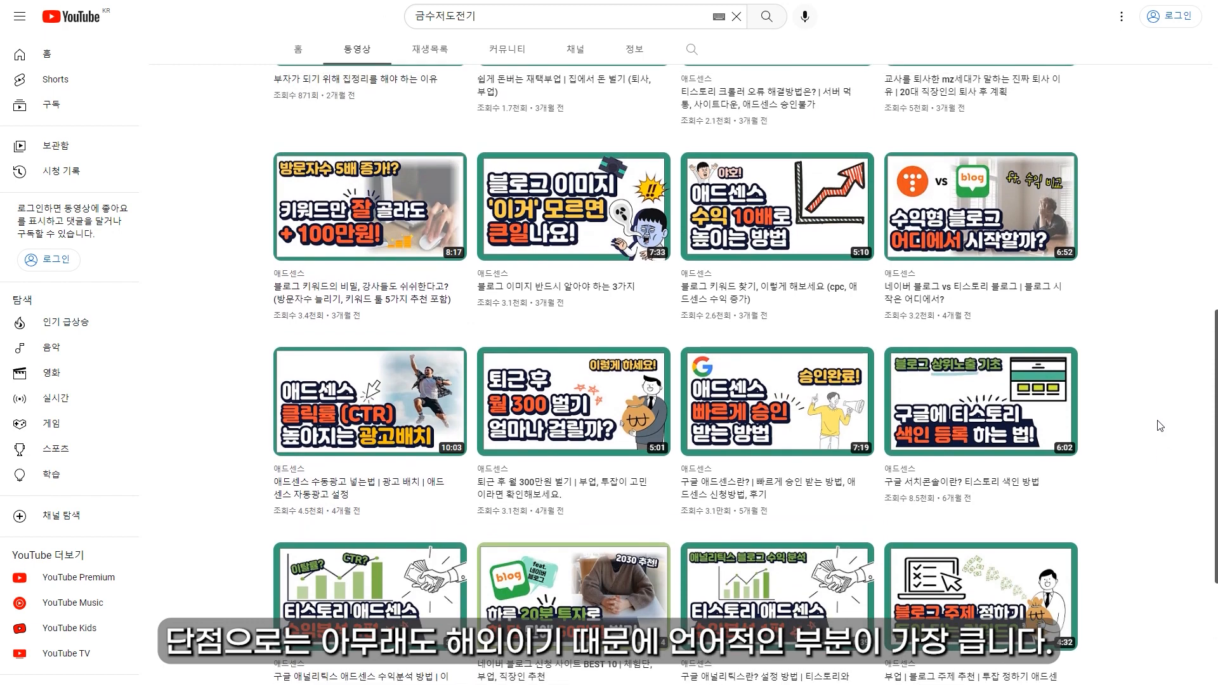
scroll(1160, 426, up, 1)
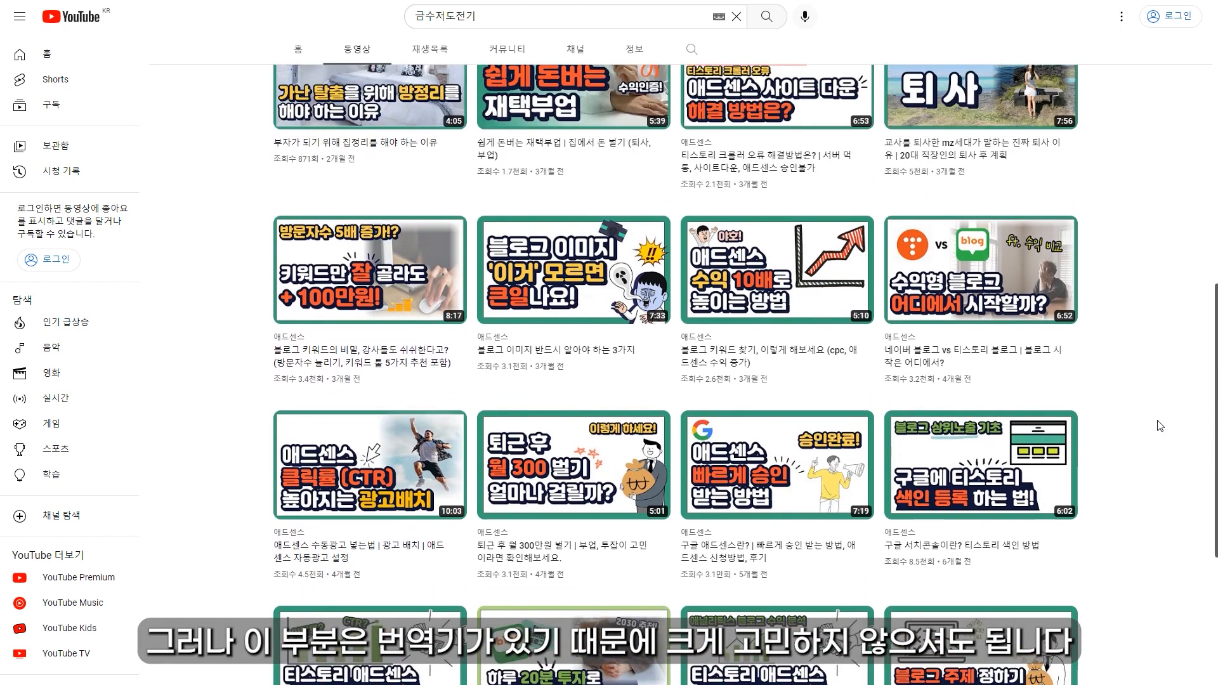
scroll(1159, 425, up, 1)
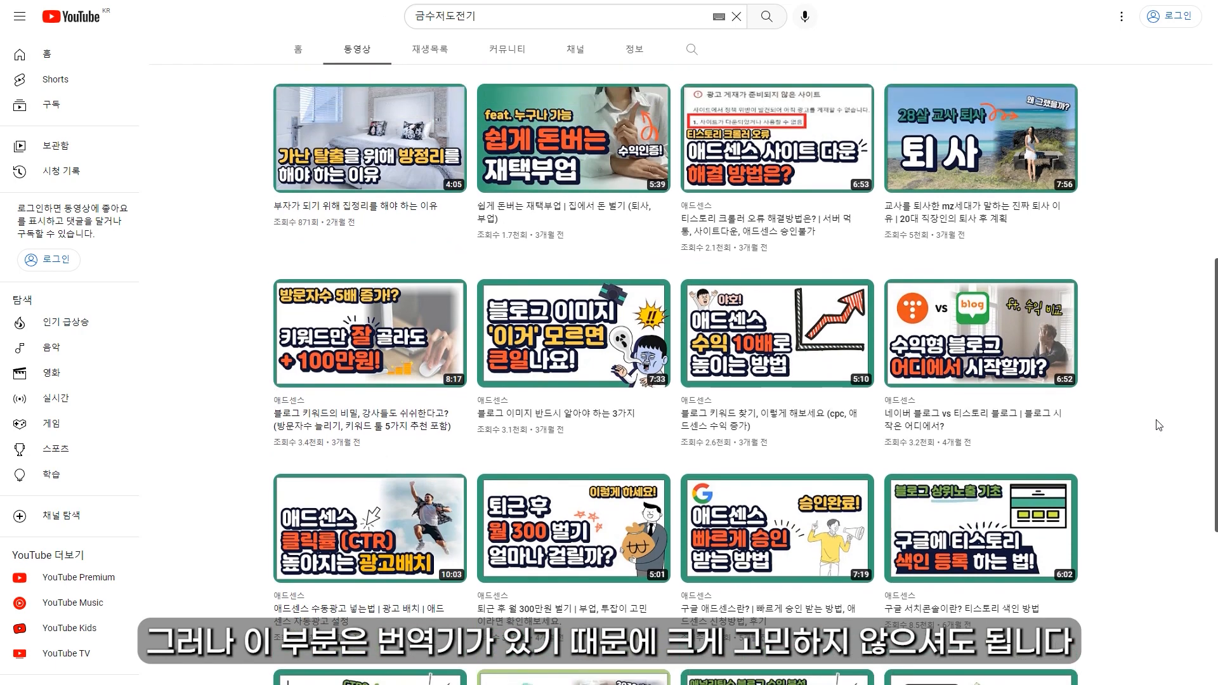
scroll(1158, 425, up, 1)
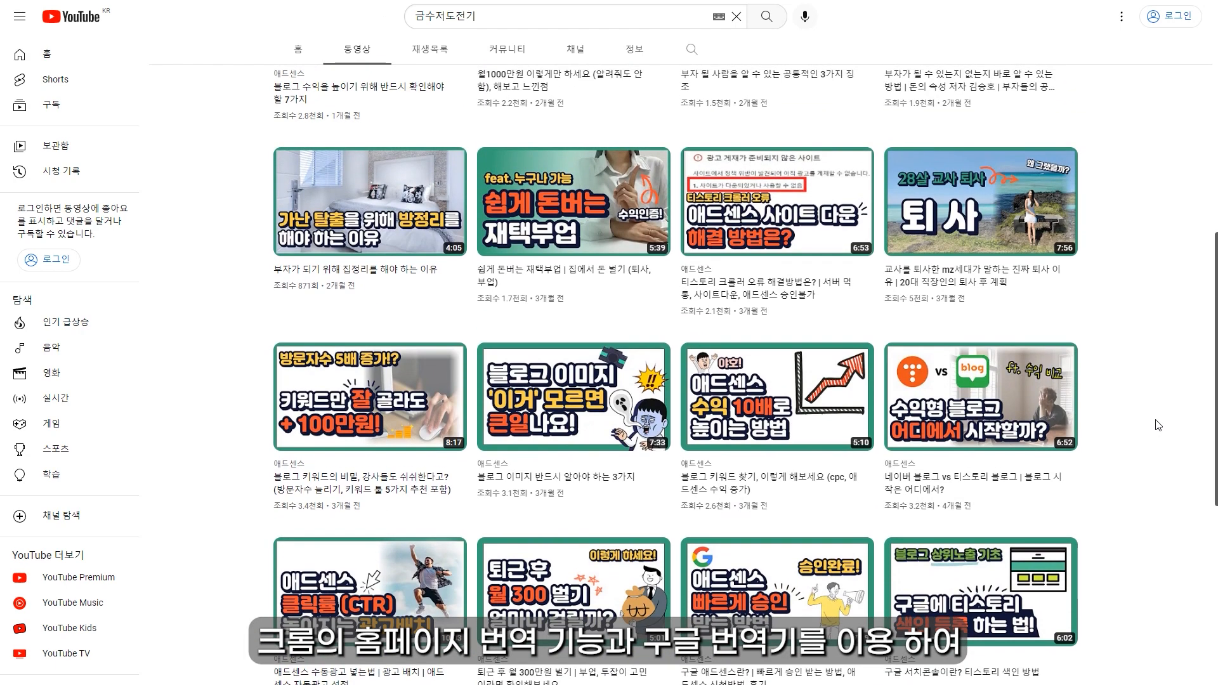
scroll(1158, 426, up, 1)
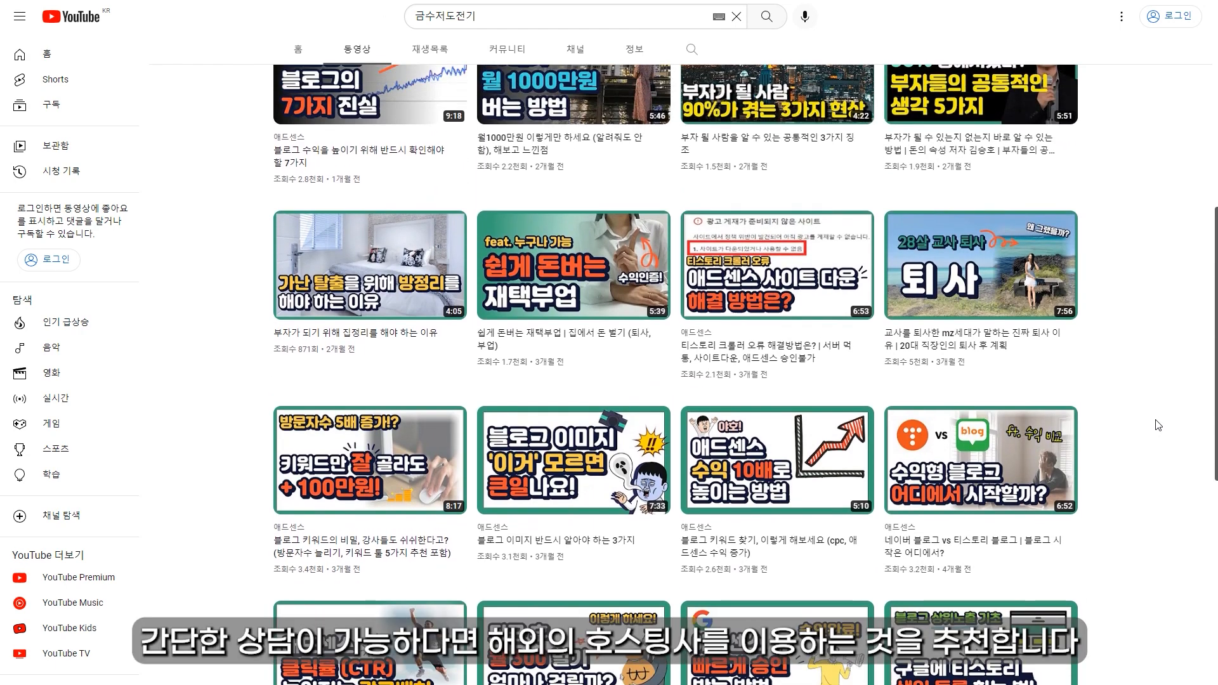
scroll(1159, 425, up, 1)
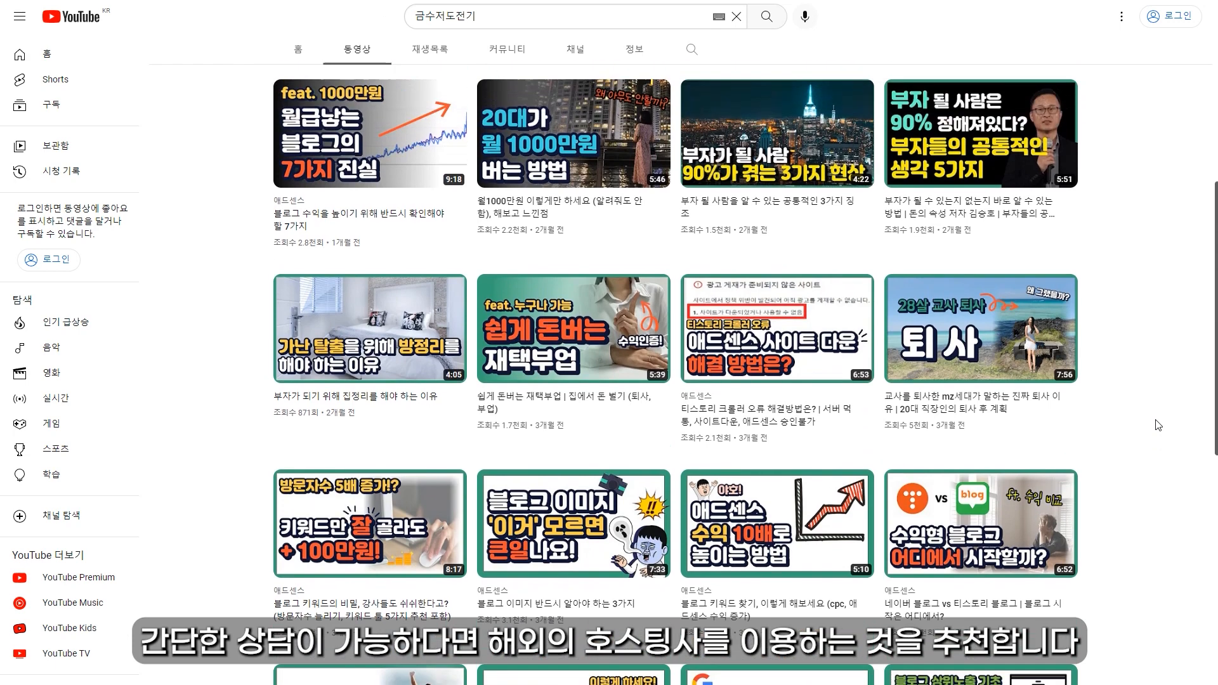
scroll(1158, 425, up, 1)
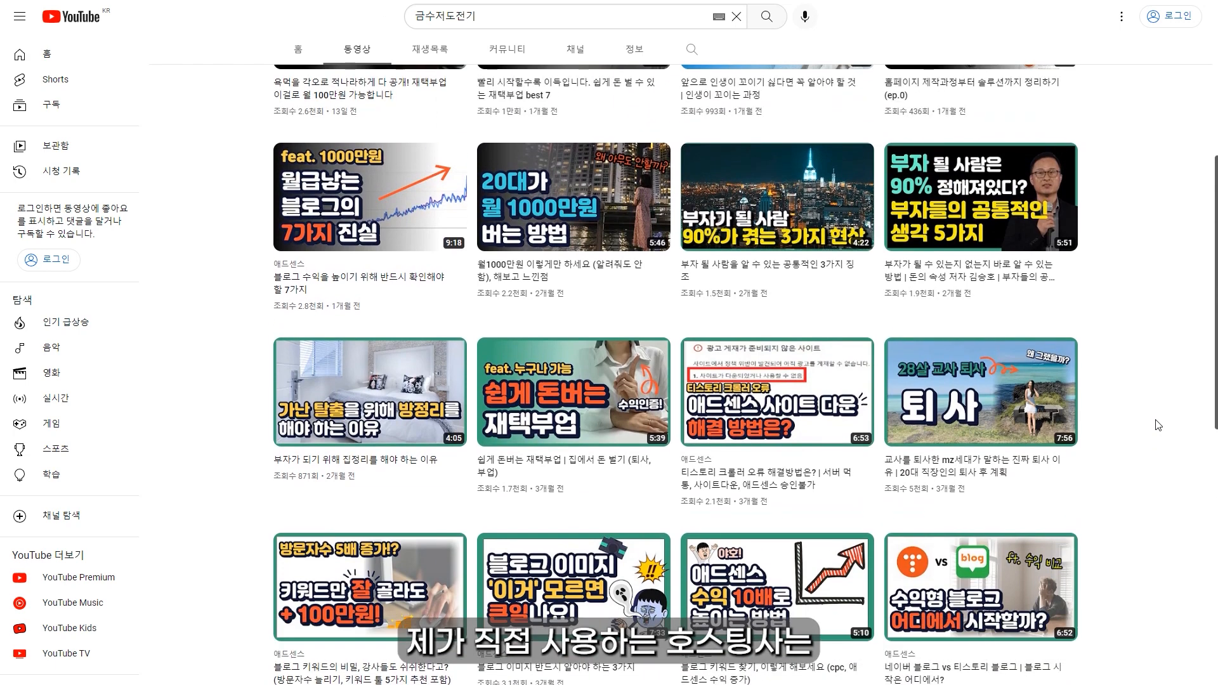
scroll(1158, 426, up, 1)
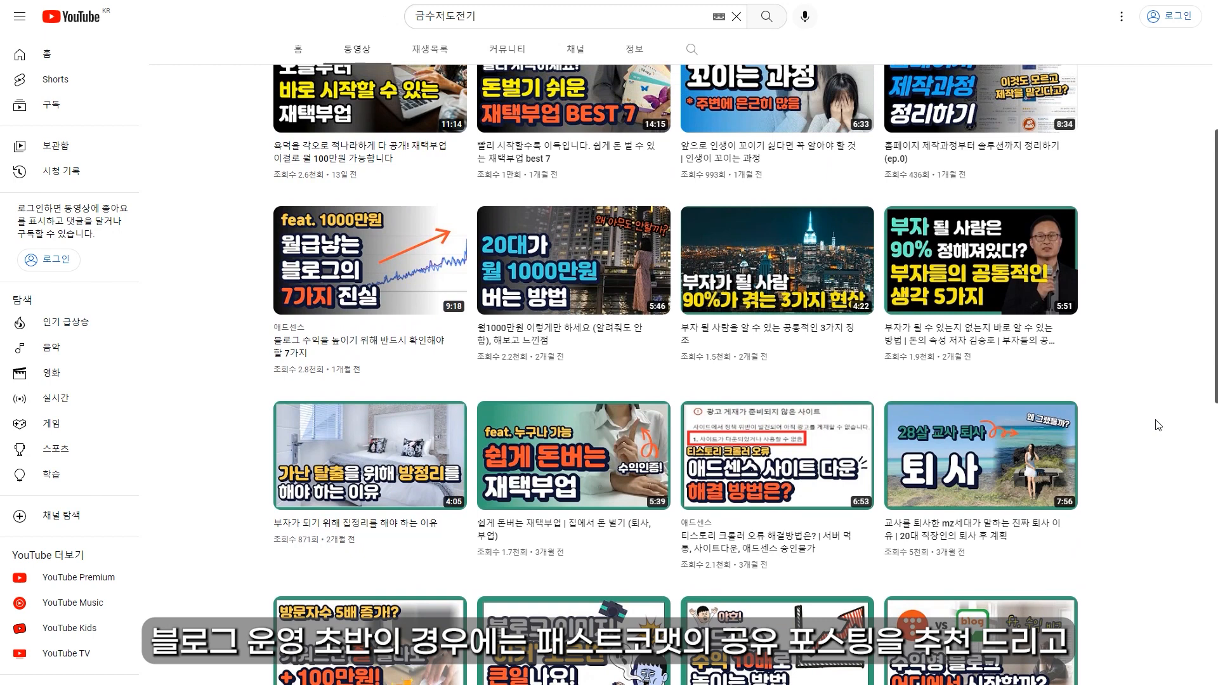
scroll(1158, 426, up, 1)
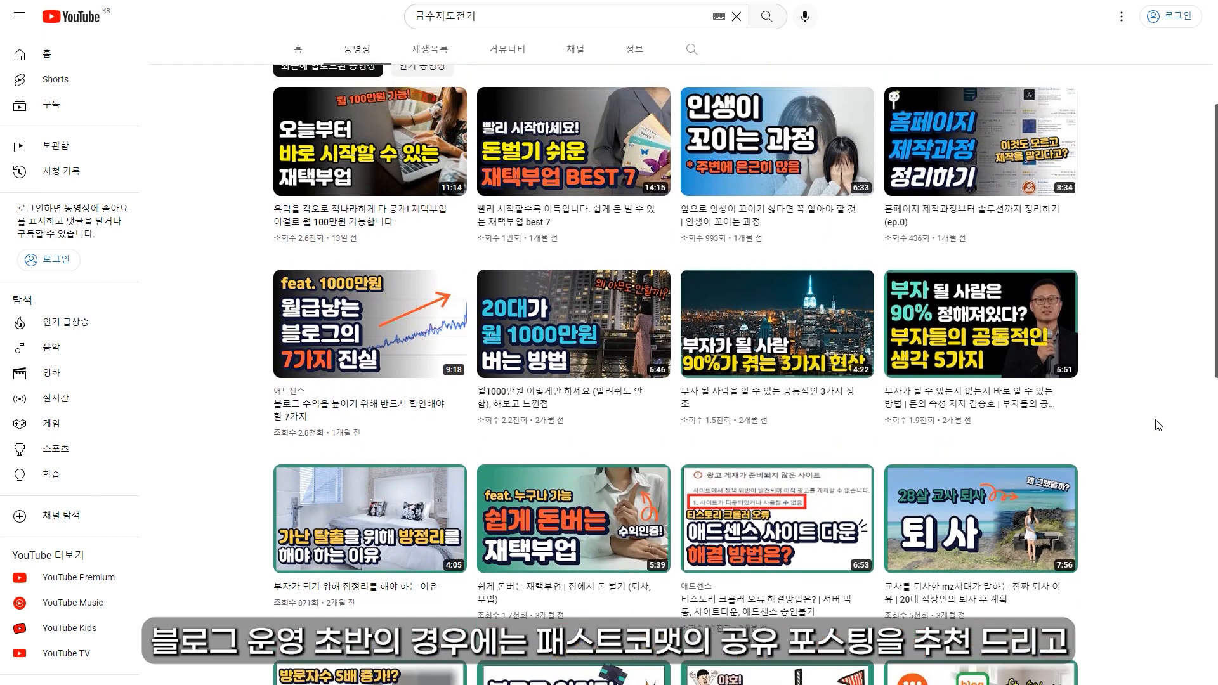
scroll(1158, 425, up, 1)
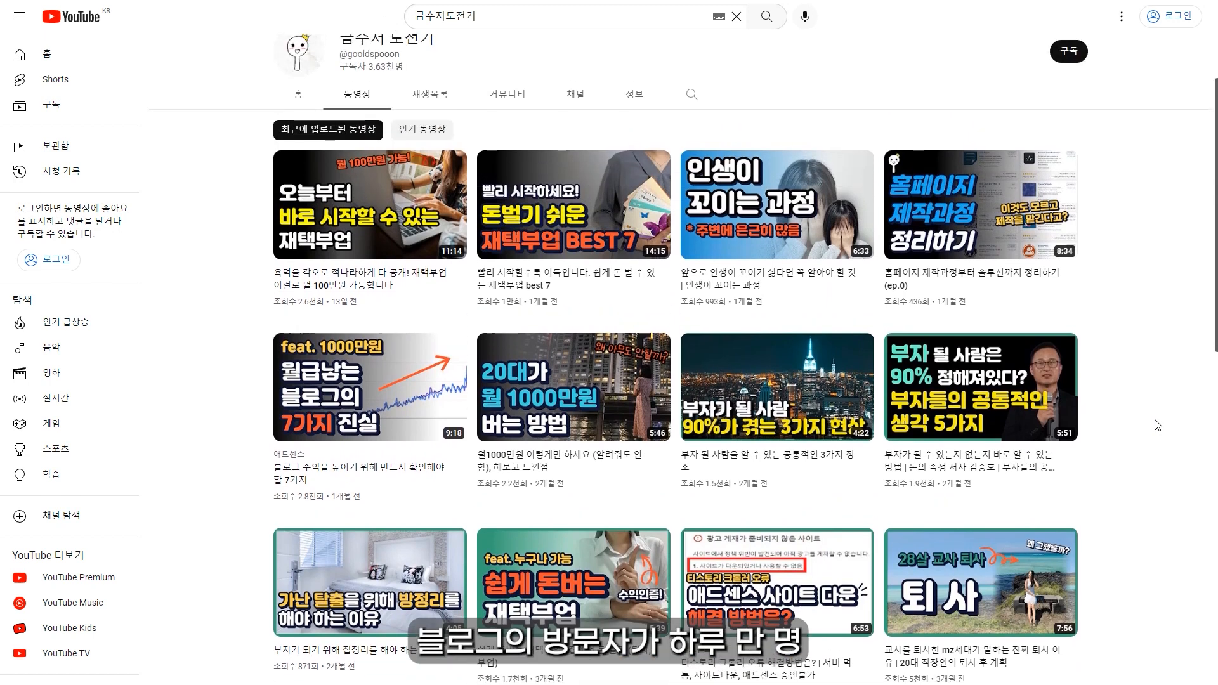
scroll(1158, 425, up, 1)
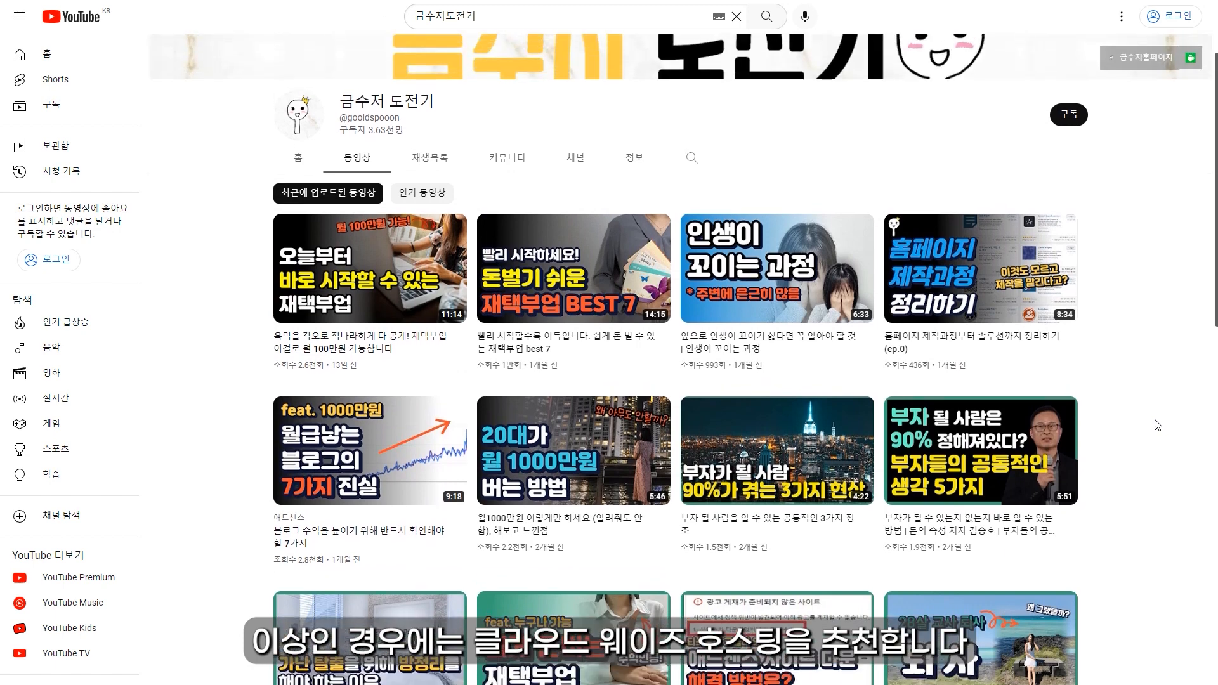
scroll(1158, 426, up, 1)
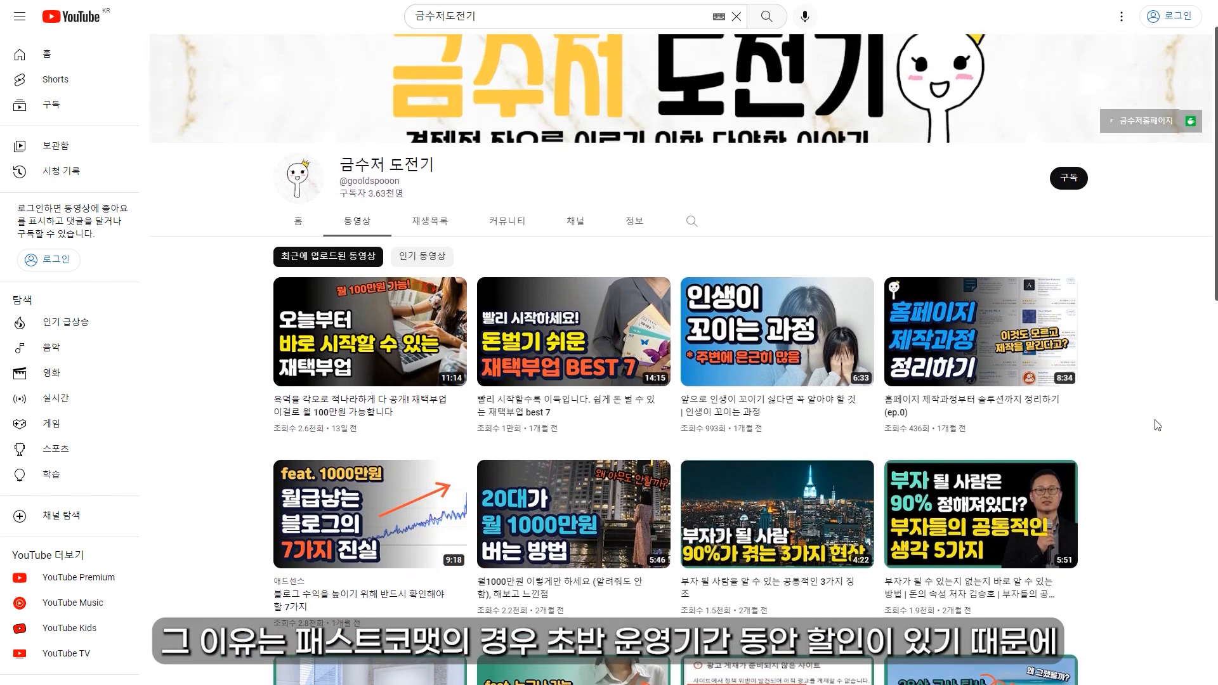
scroll(1158, 426, up, 1)
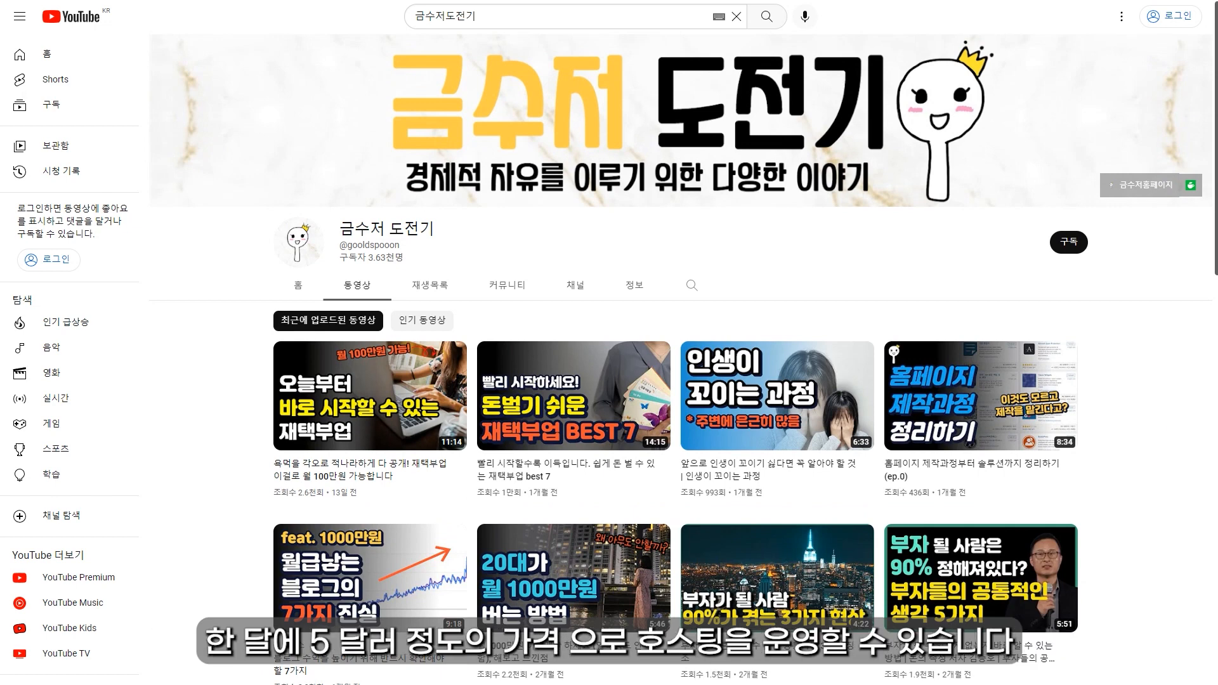
scroll(1151, 369, down, 4)
scroll(1150, 369, down, 1)
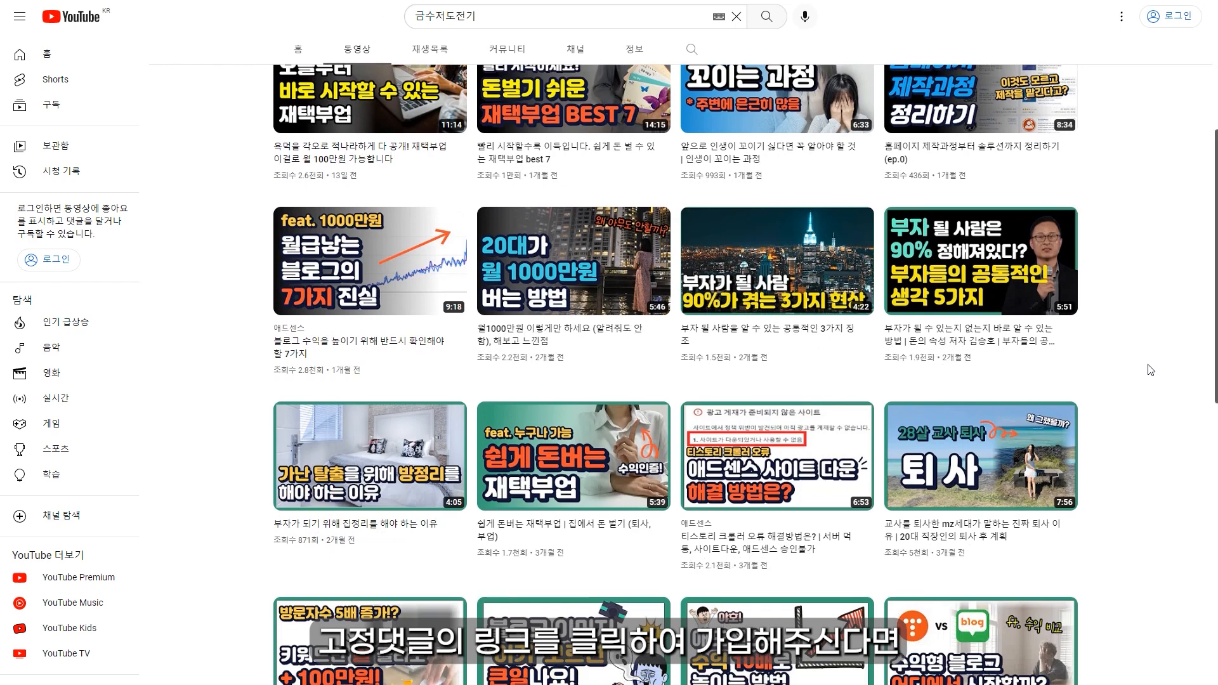
scroll(1154, 385, down, 1)
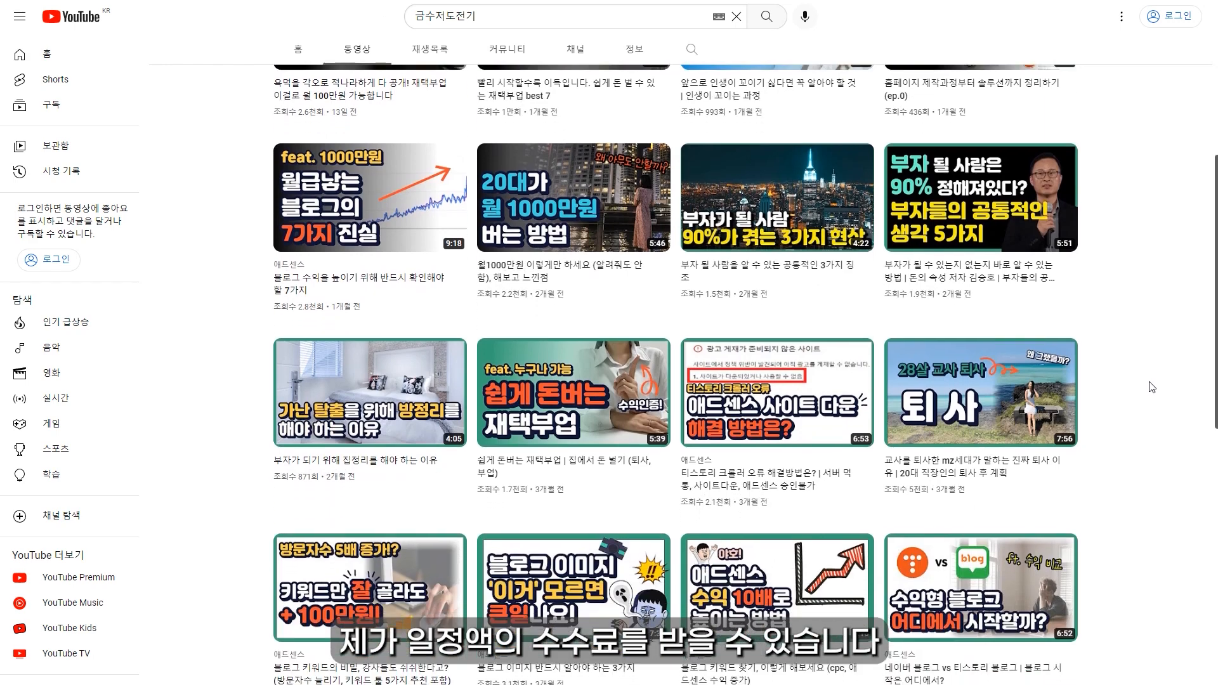
scroll(1145, 393, down, 1)
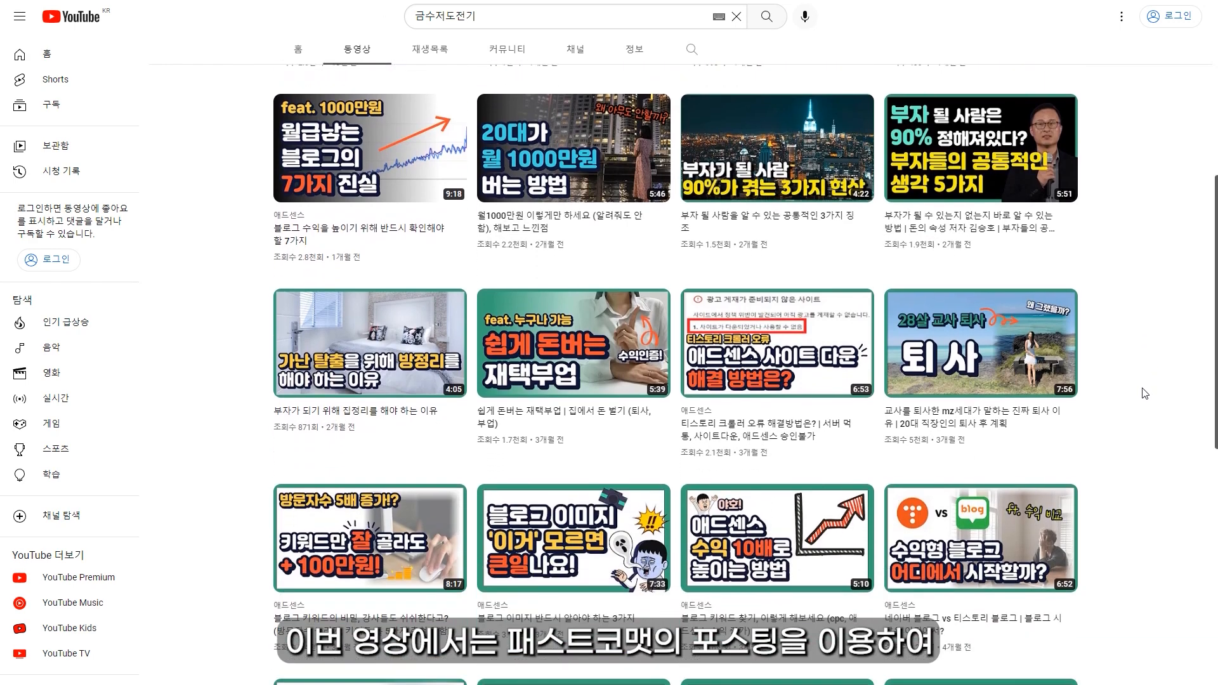
scroll(1144, 394, down, 1)
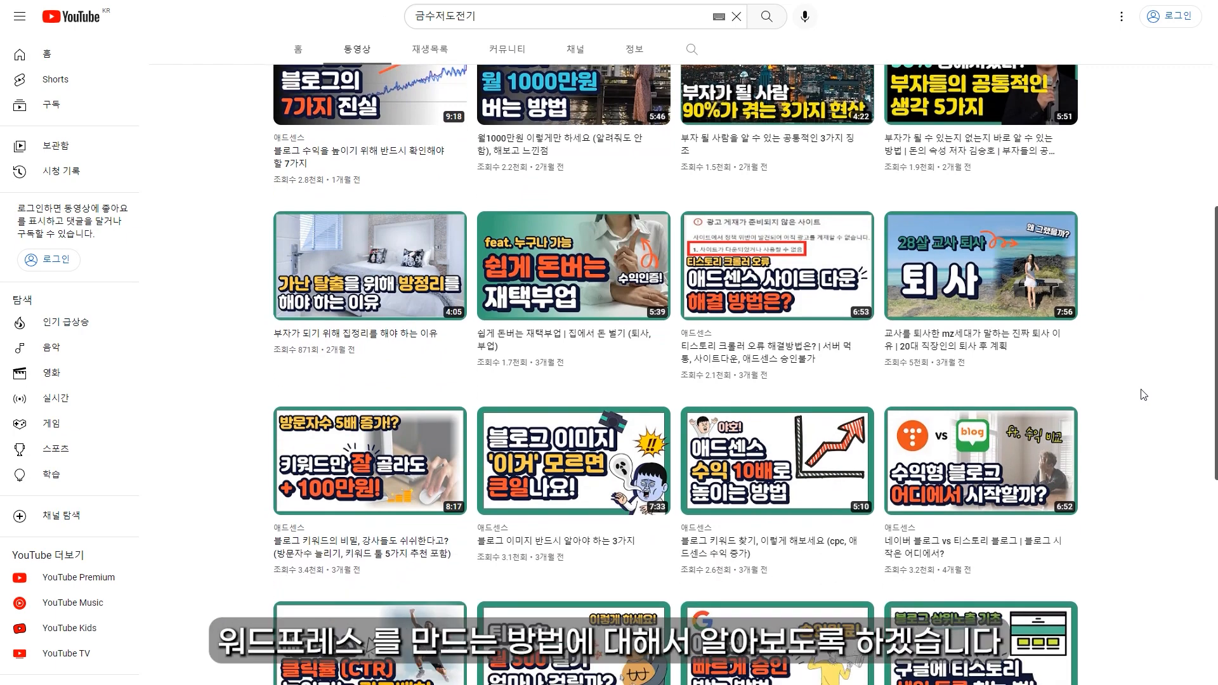
scroll(1144, 394, down, 1)
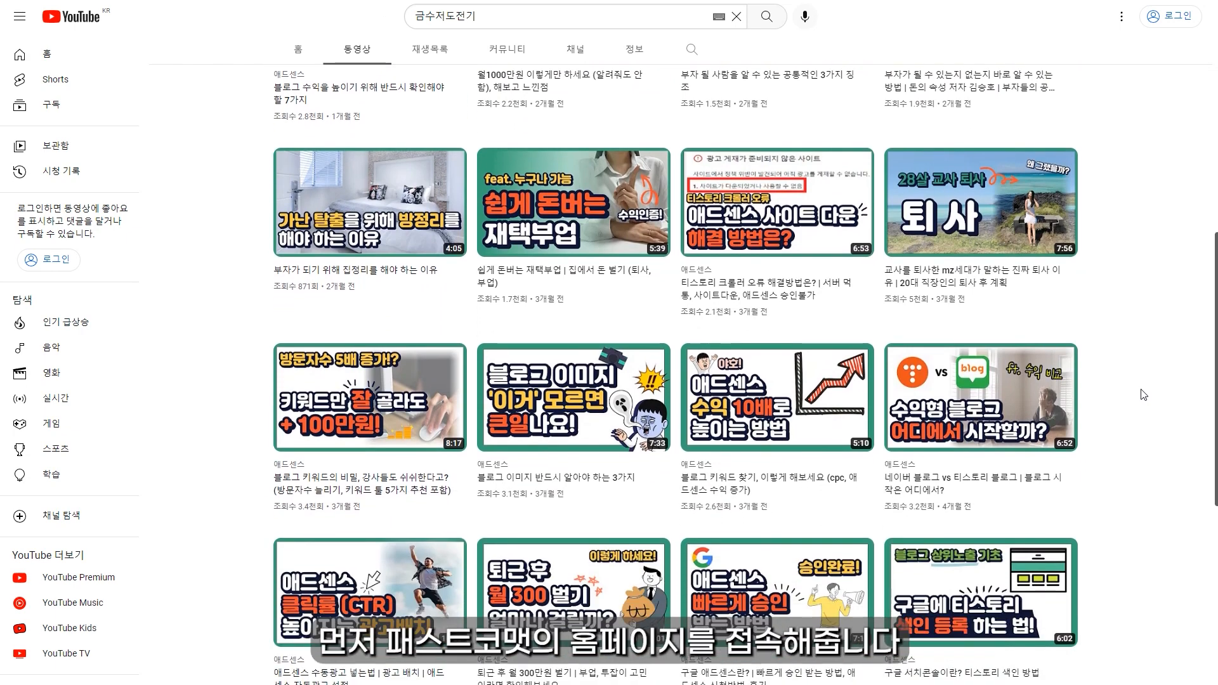
scroll(1144, 394, down, 1)
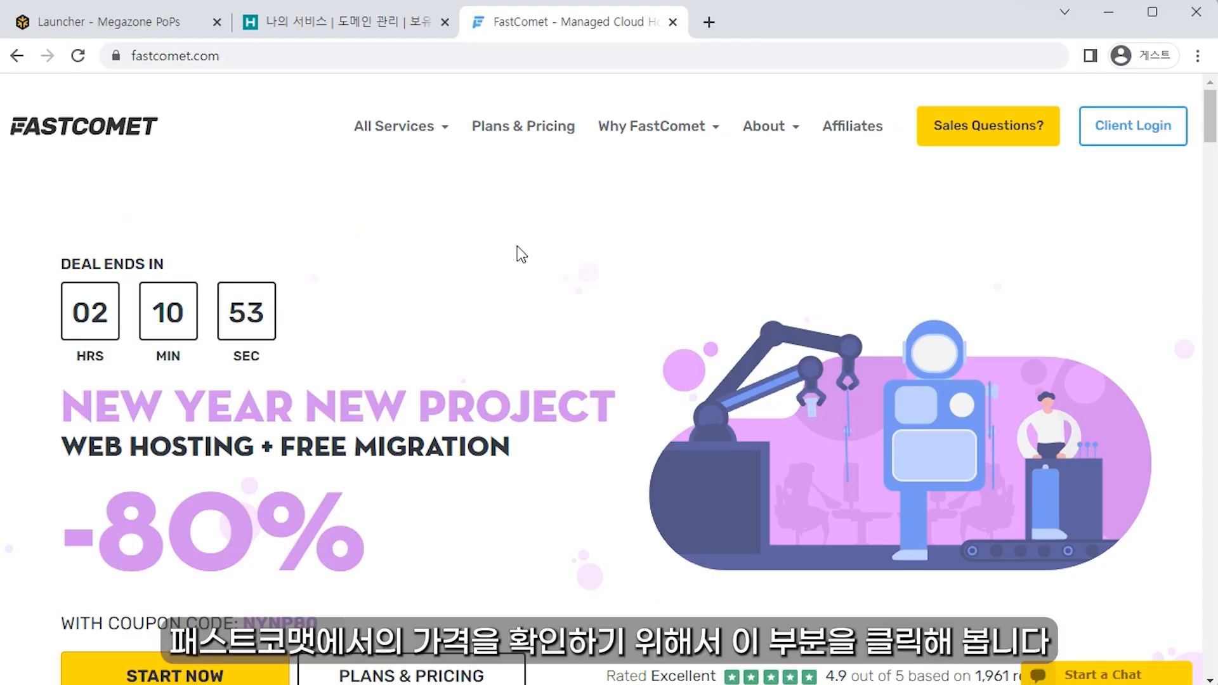
Step: Open Plans & Pricing and compare the FastCloud plan prices, cheapest at $1.99
click(533, 151)
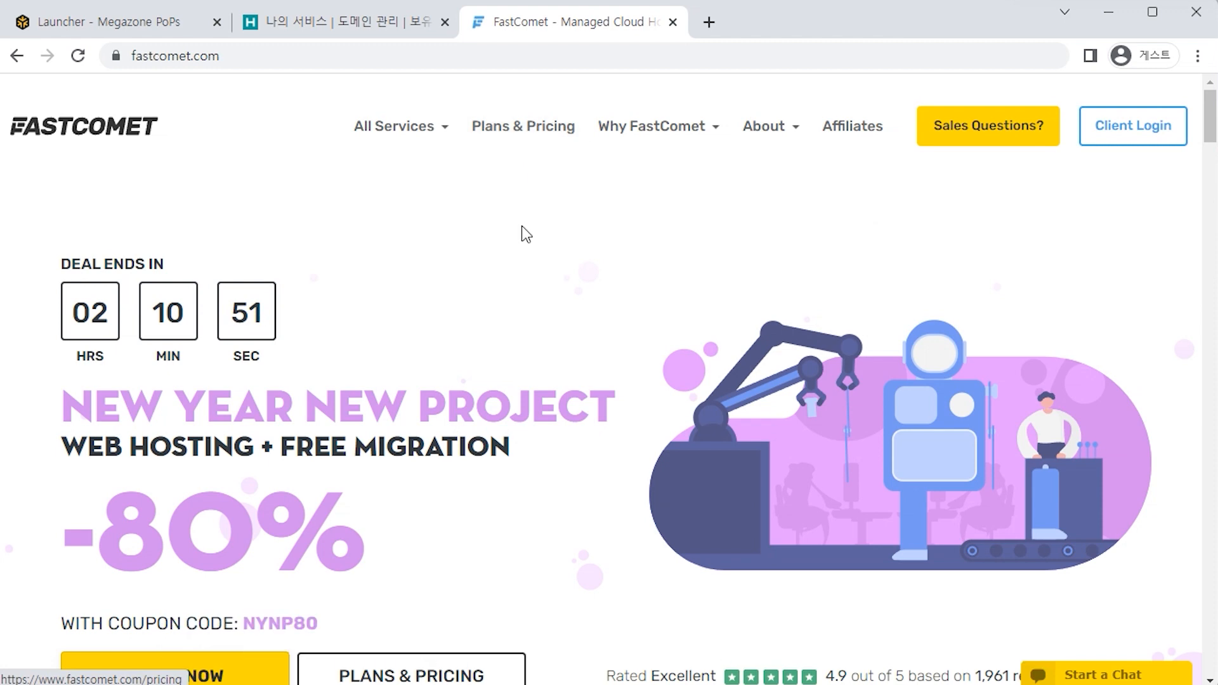
drag(411, 353, 770, 367)
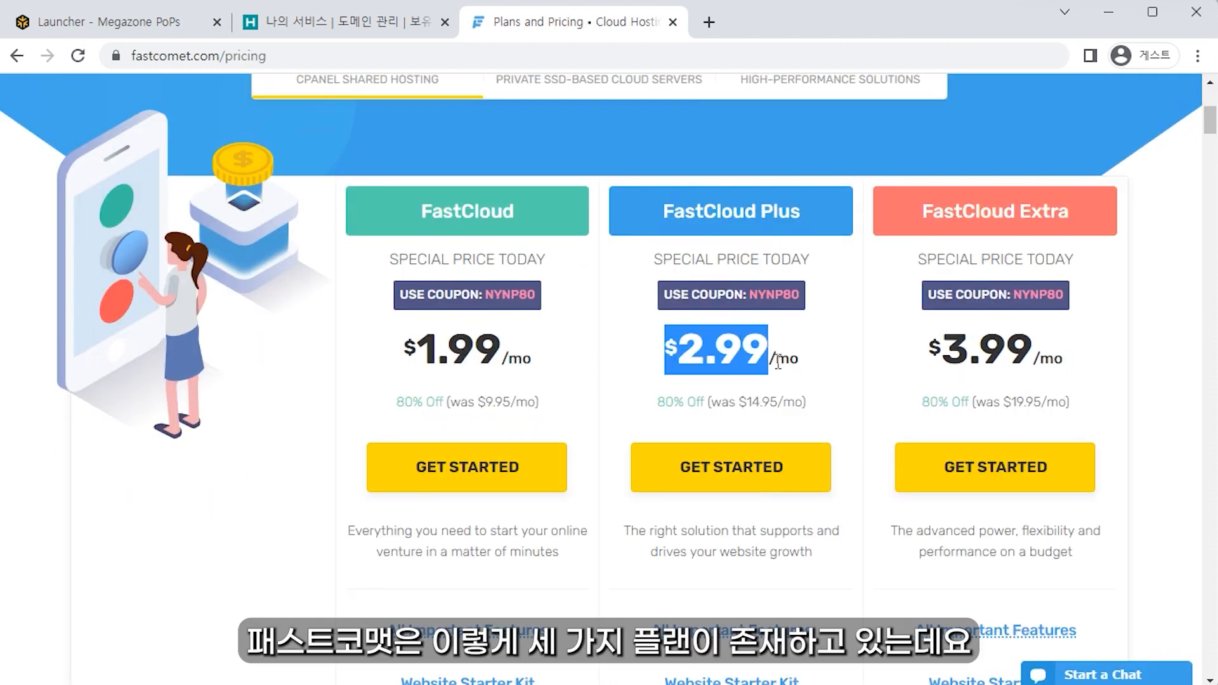
drag(929, 364, 1062, 368)
click(508, 374)
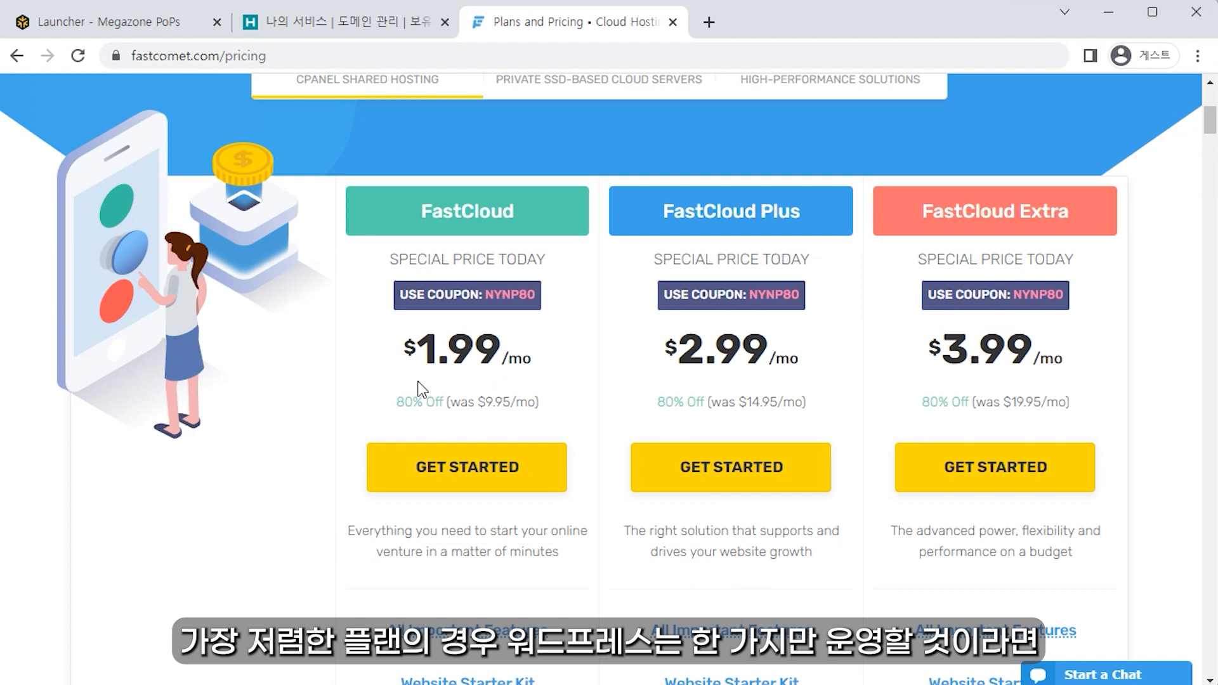
drag(401, 363, 562, 366)
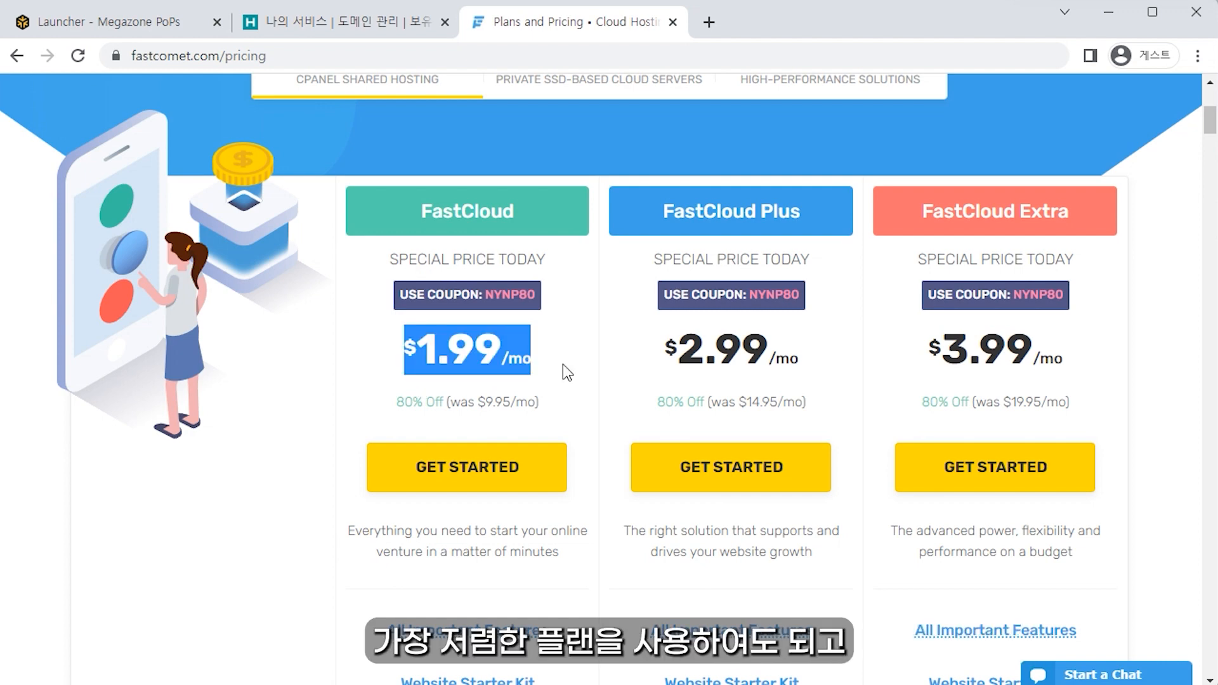
click(792, 395)
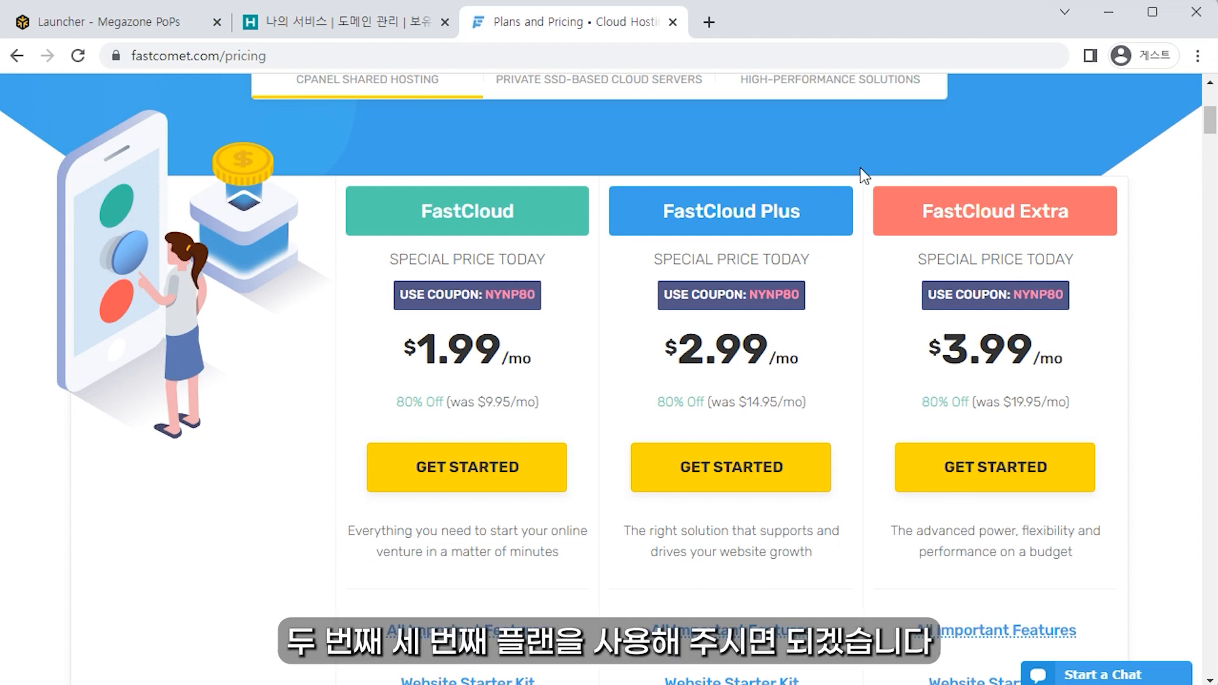
Step: Translate the FastComet pricing page into Korean
right_click(849, 350)
click(930, 577)
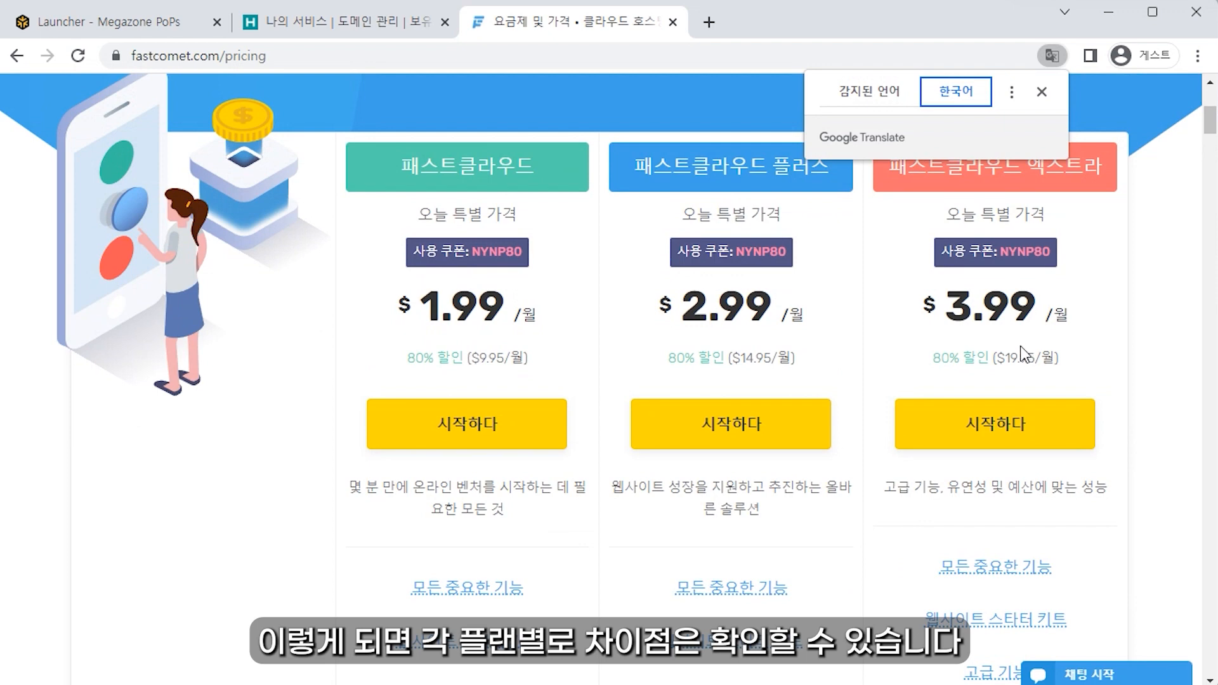
scroll(969, 368, down, 5)
scroll(913, 370, up, 6)
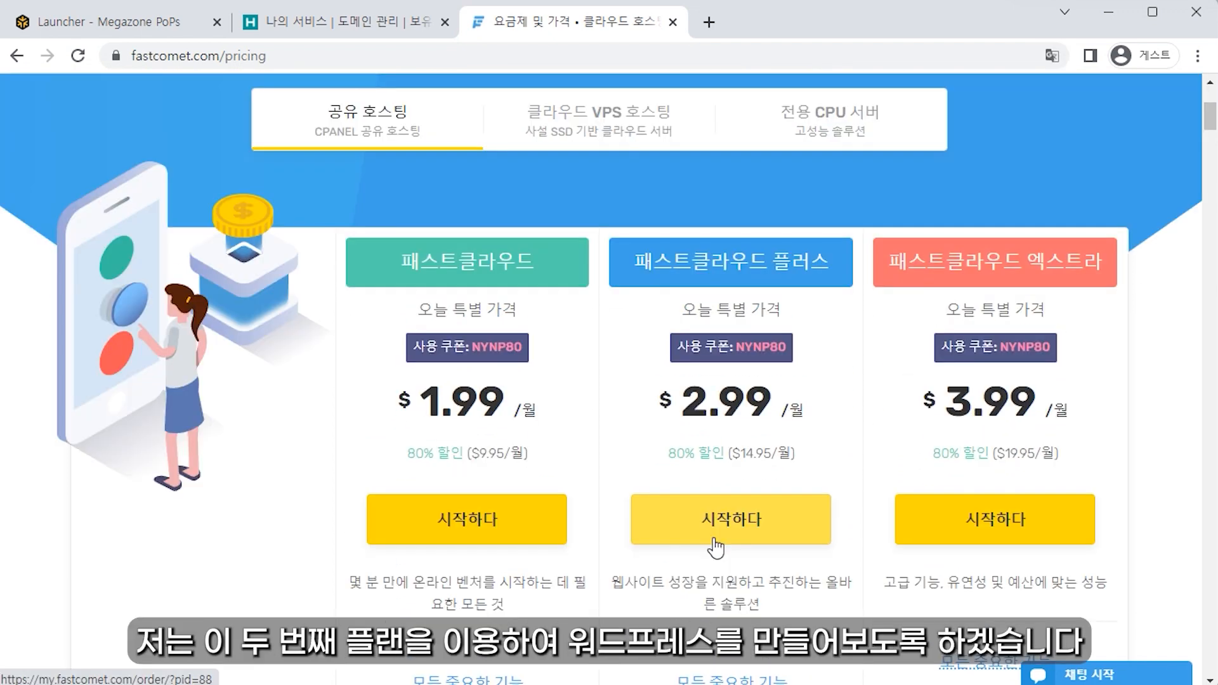
Step: Order FastCloud Plus using the already-owned domain mygoldspoon.com
click(726, 540)
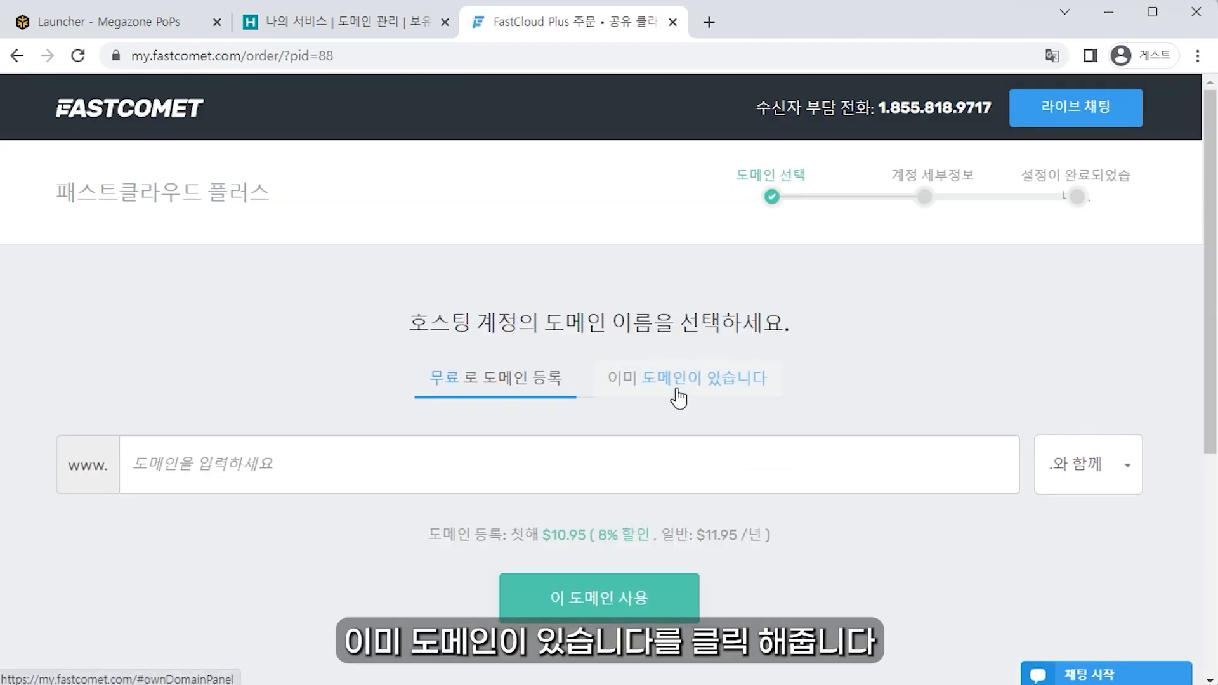
click(676, 390)
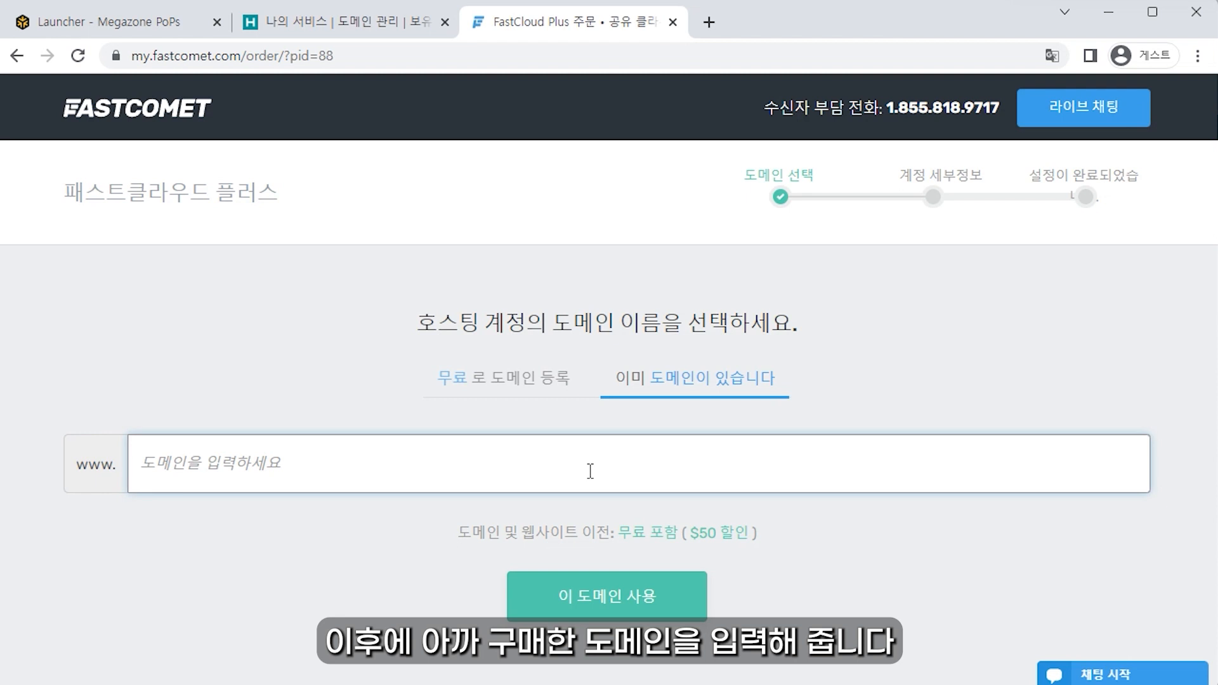
text(mygoldspoon.com)
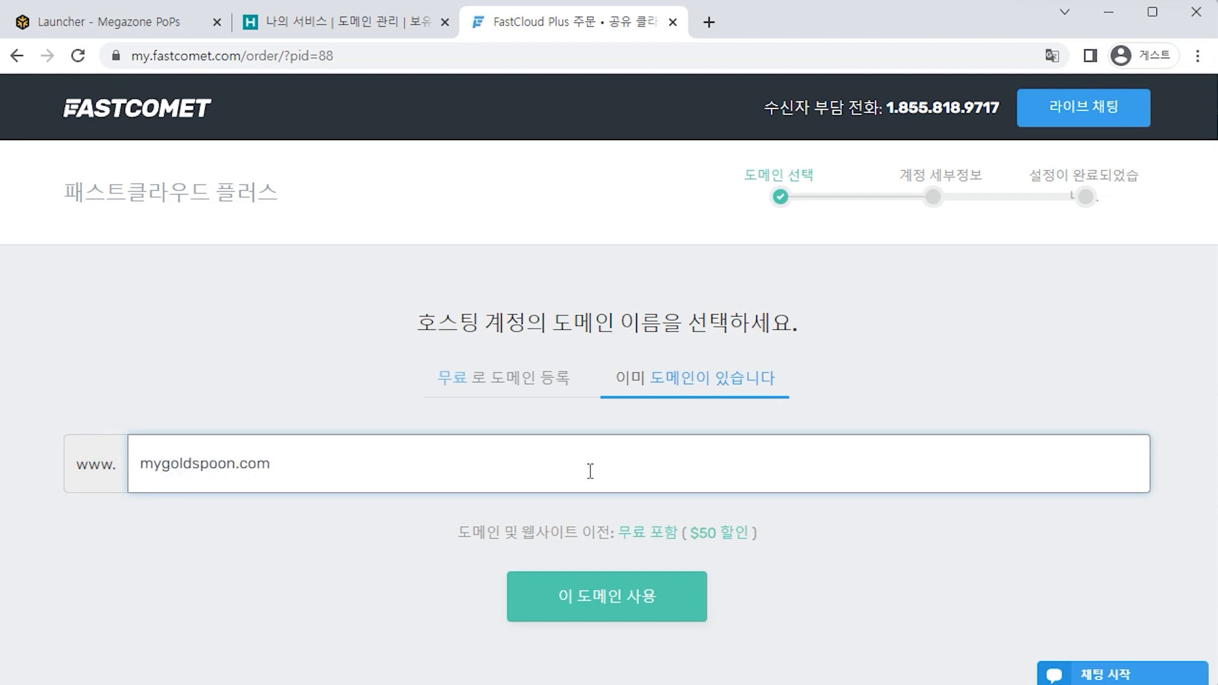
click(671, 610)
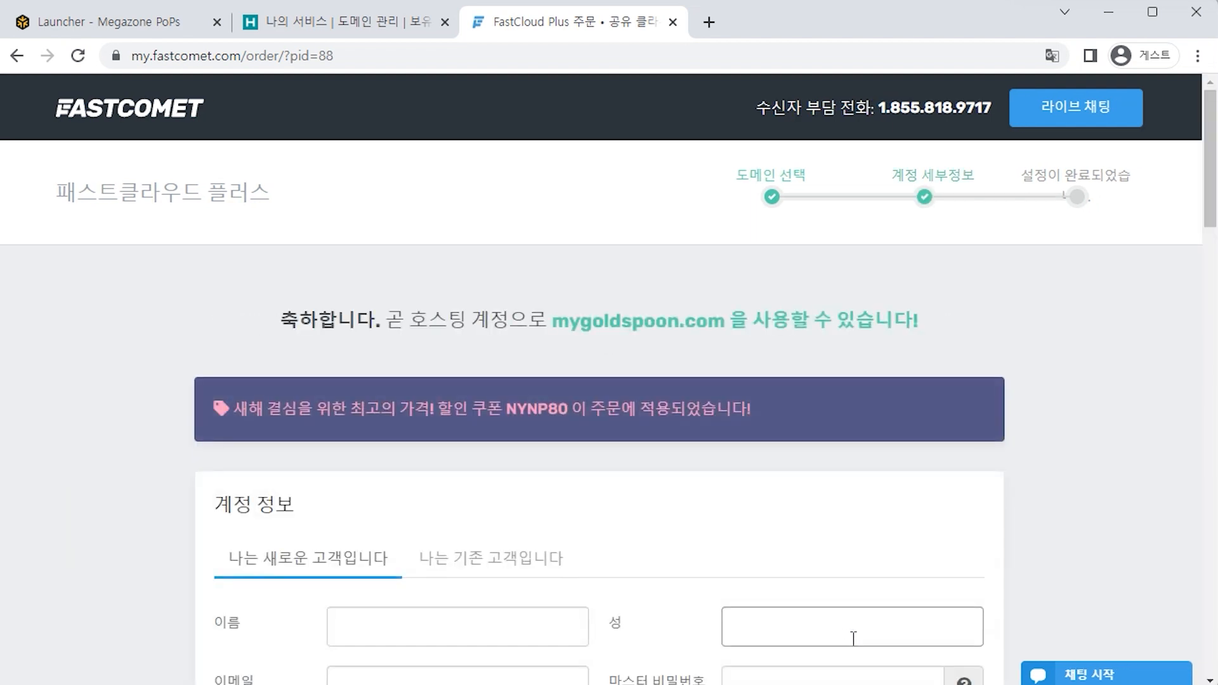
Step: Translate the FastComet account information form into English
scroll(854, 638, down, 5)
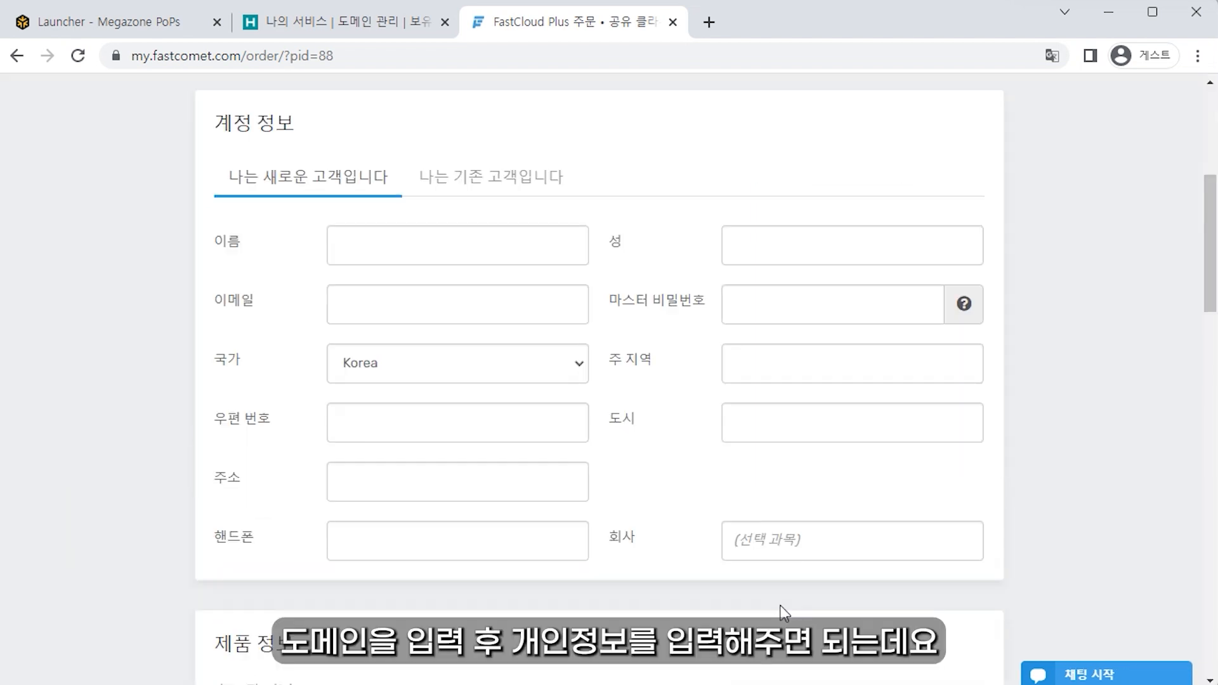
right_click(717, 161)
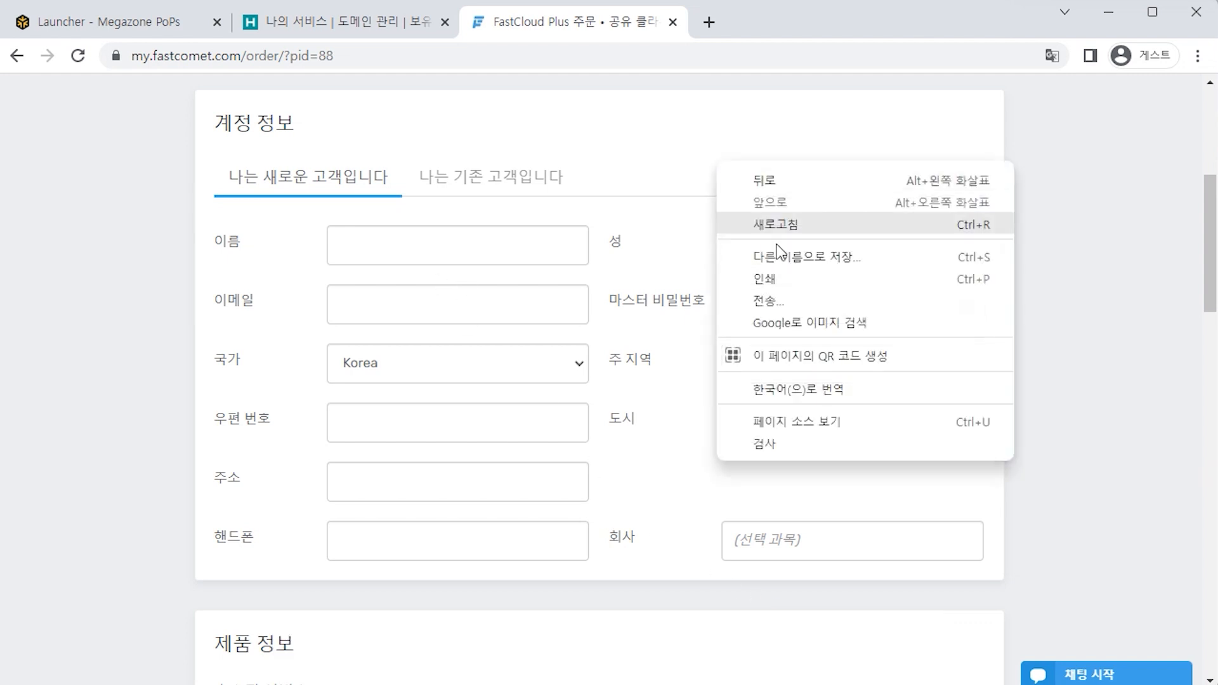
click(873, 397)
Step: Fill in the first name and move on to the Master Password and State/Region fields
click(475, 248)
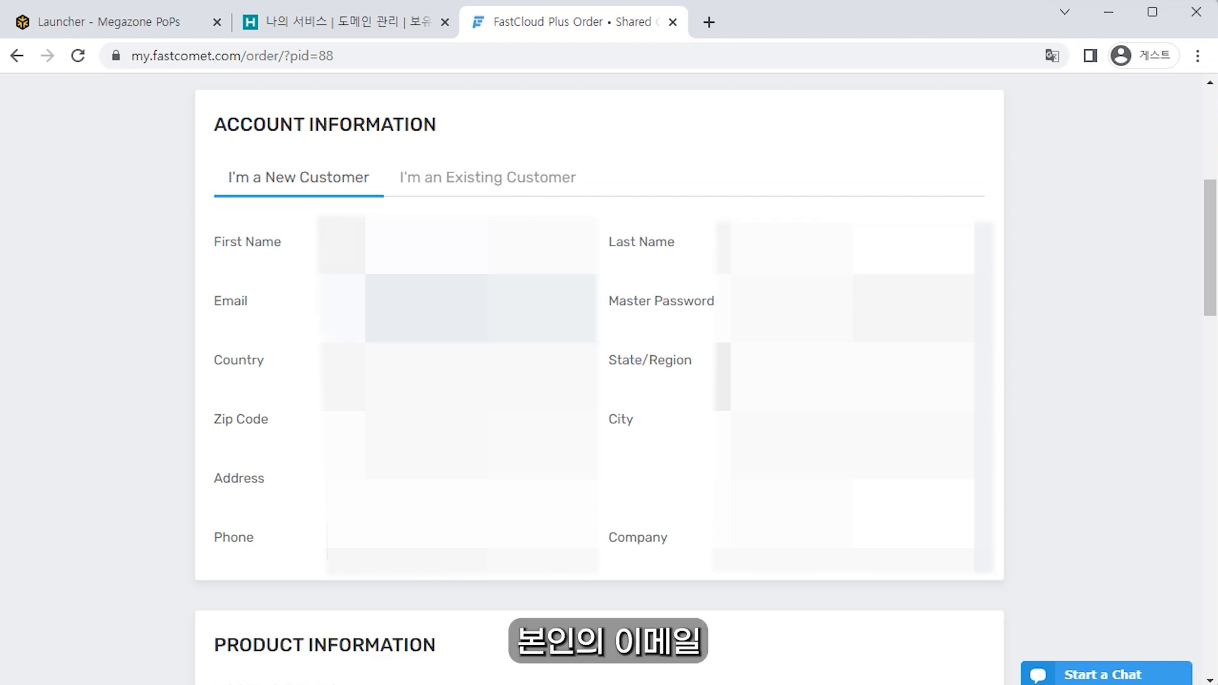
key(Tab)
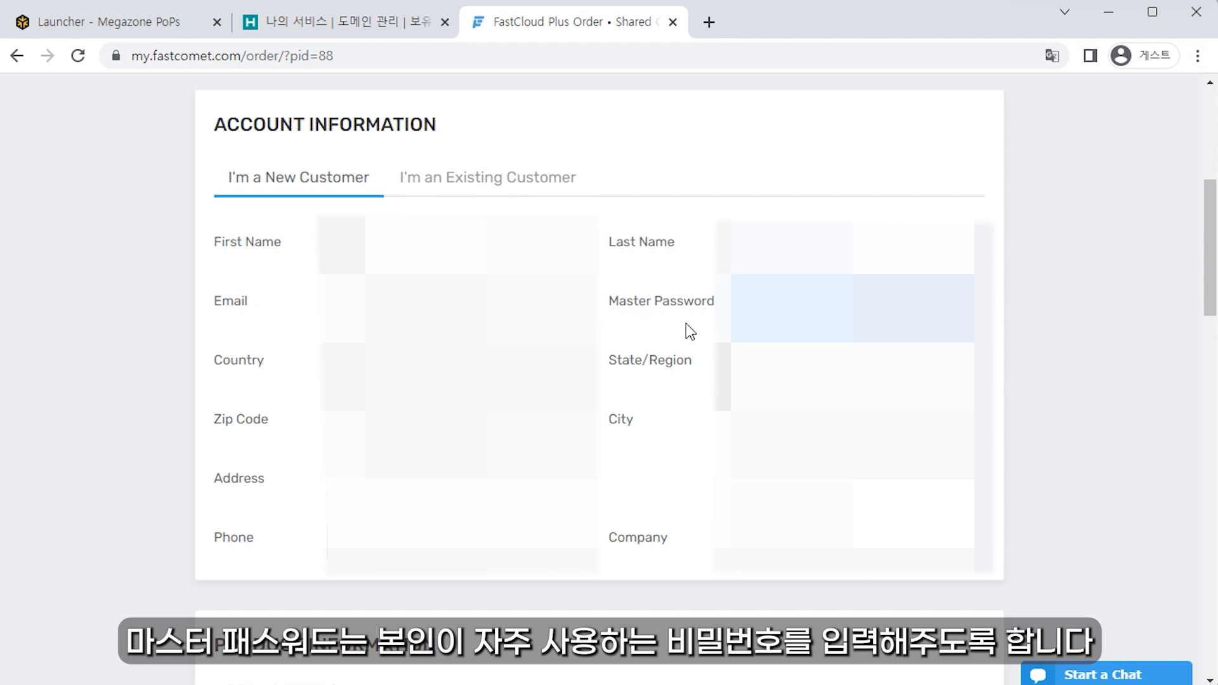
drag(604, 310, 717, 311)
click(628, 321)
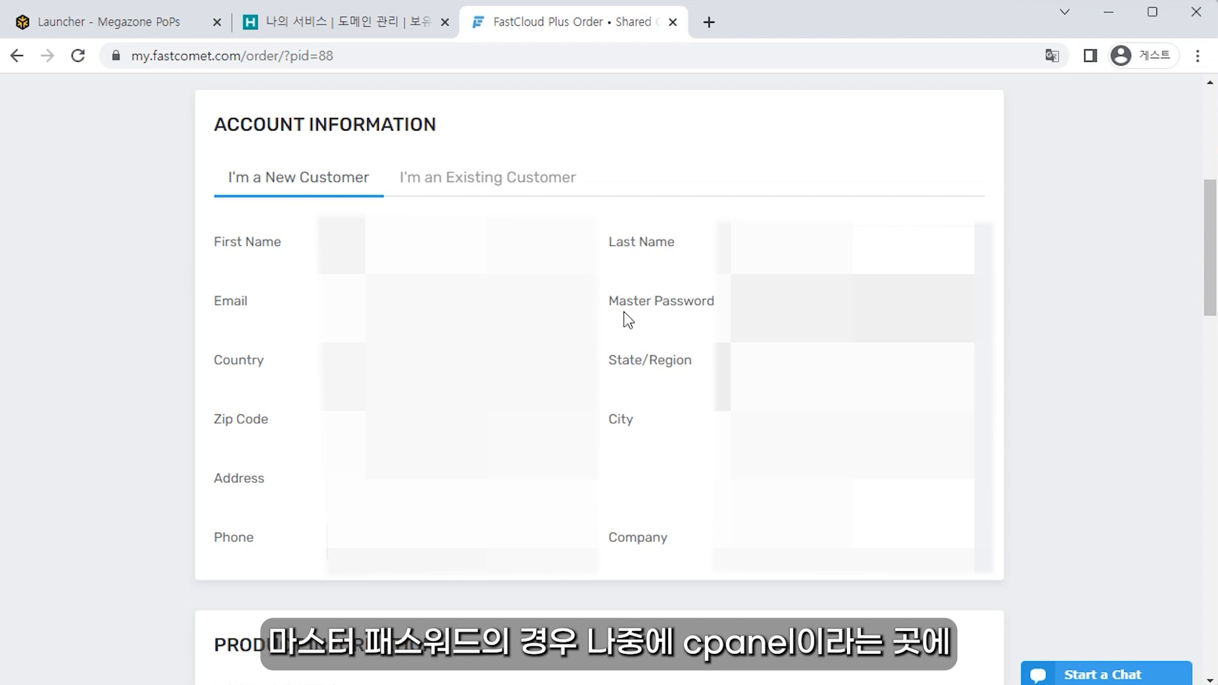
drag(606, 311, 708, 329)
click(667, 383)
drag(599, 368, 692, 366)
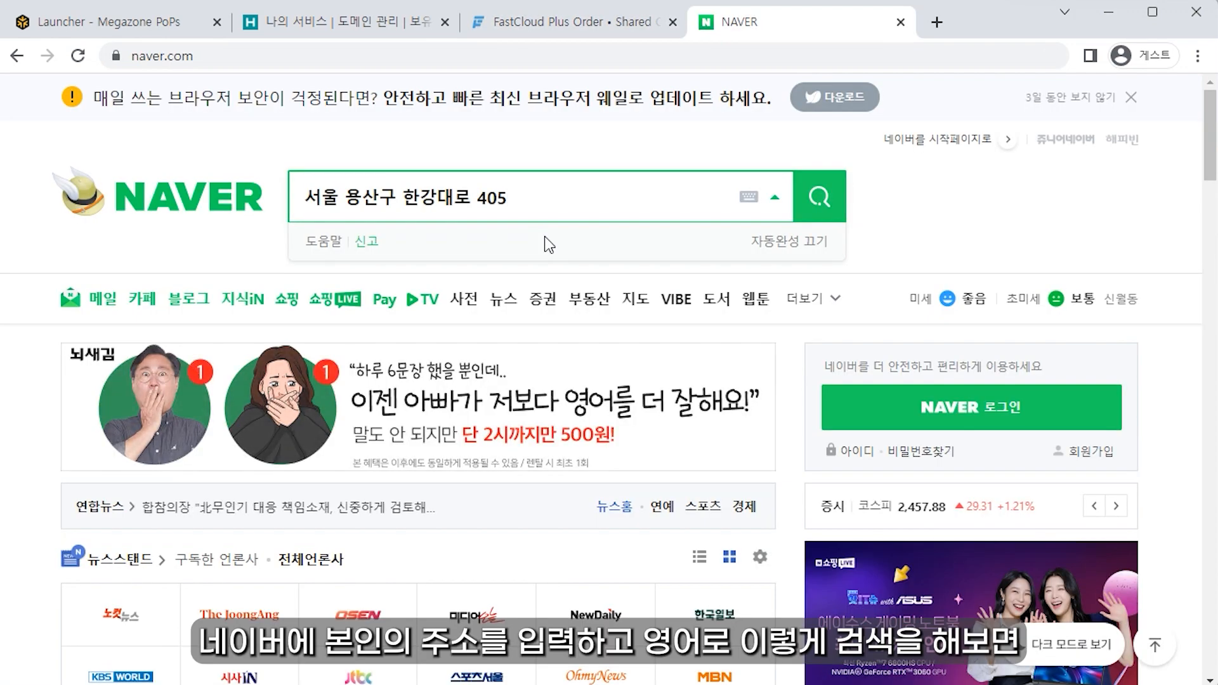
Step: Search Naver for the street address plus '영어로', then return to the order form
text(영어로)
key(Return)
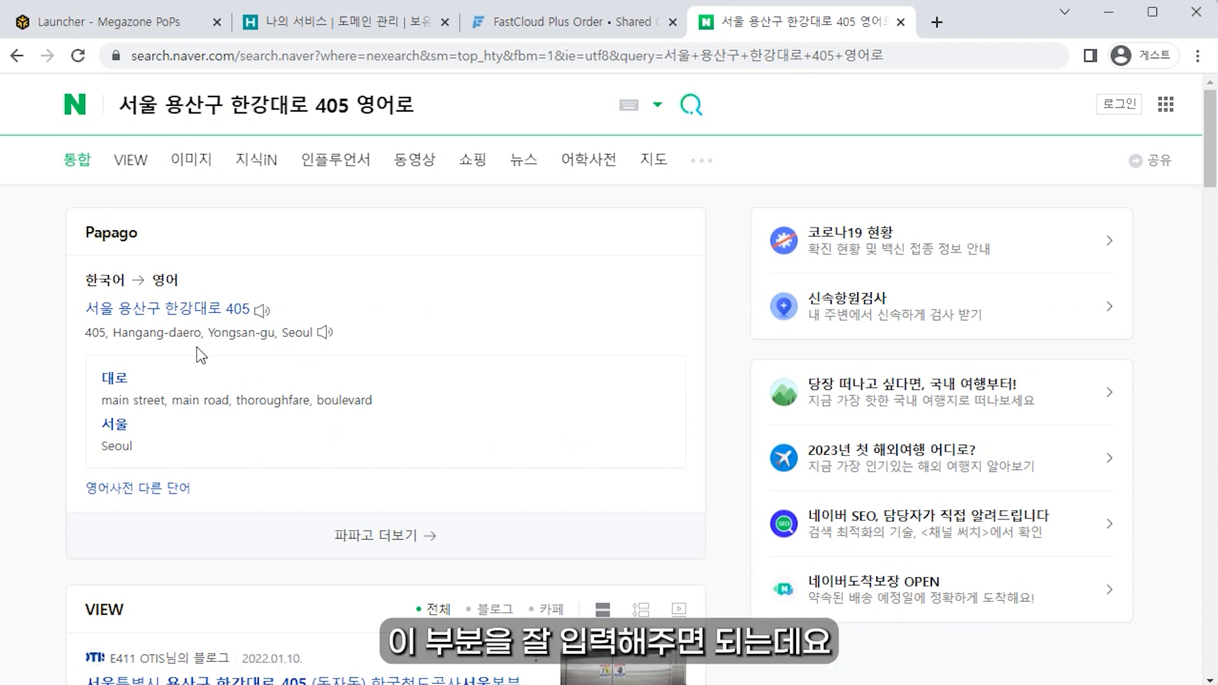
click(555, 21)
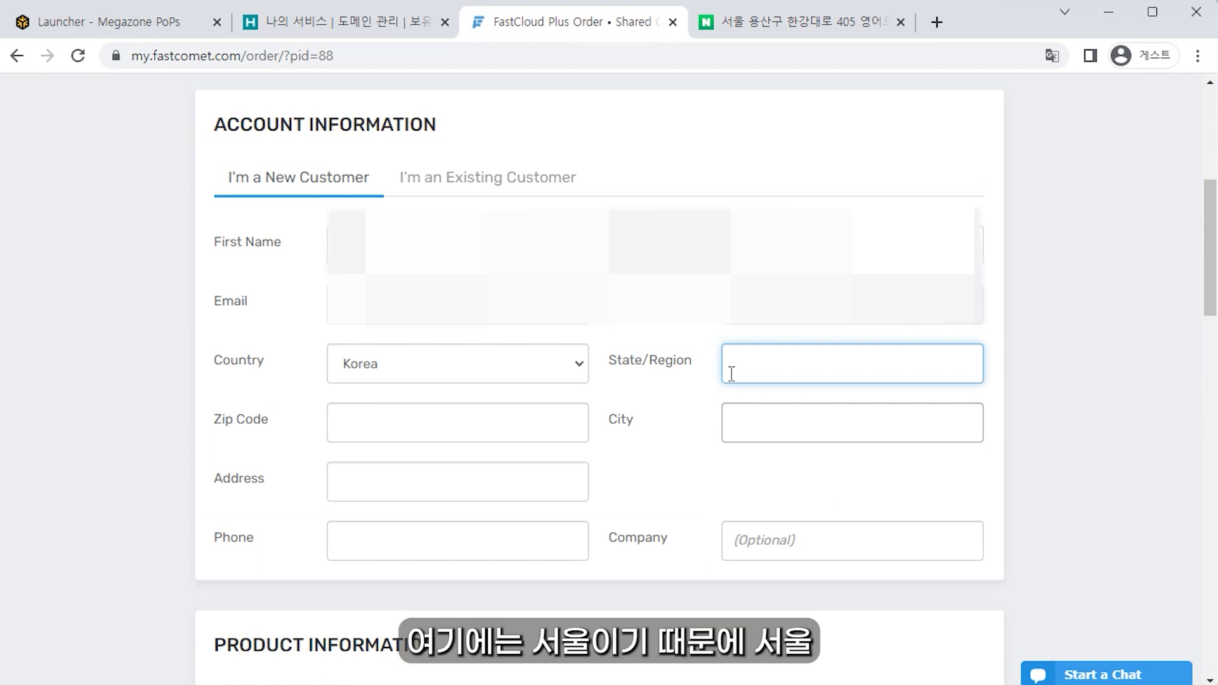
Step: Enter seoul as State/Region and paste the postal code from Naver into Zip Code
click(767, 360)
text(s)
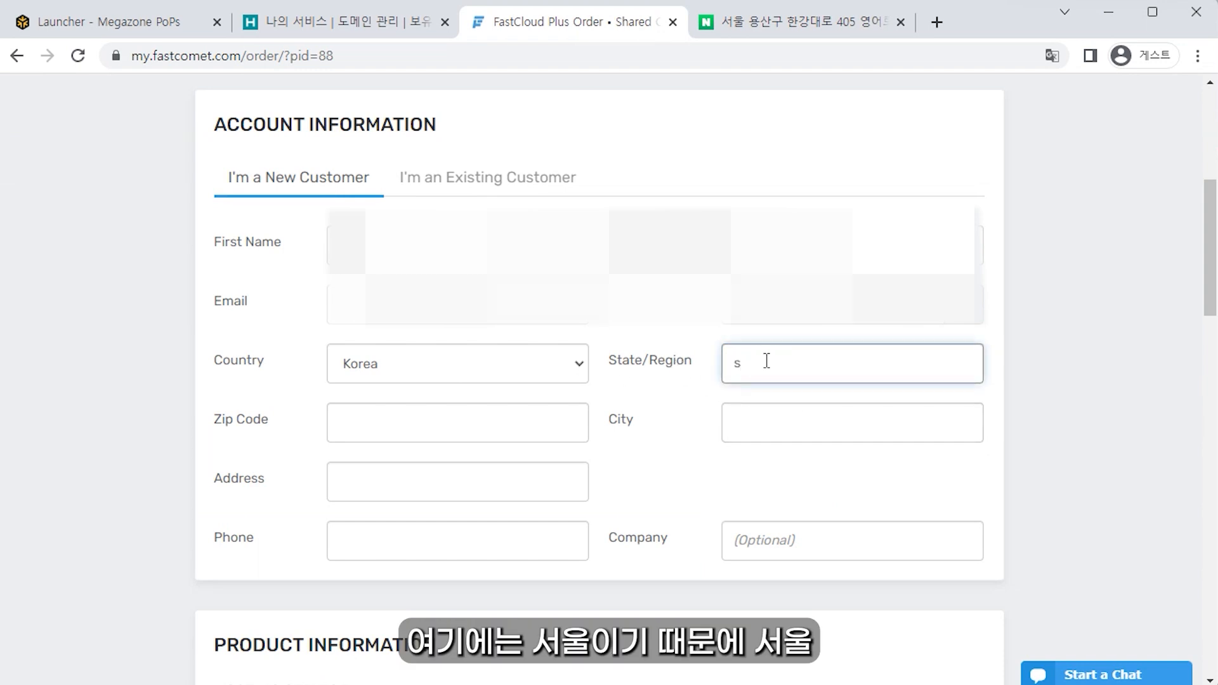
text(eoul)
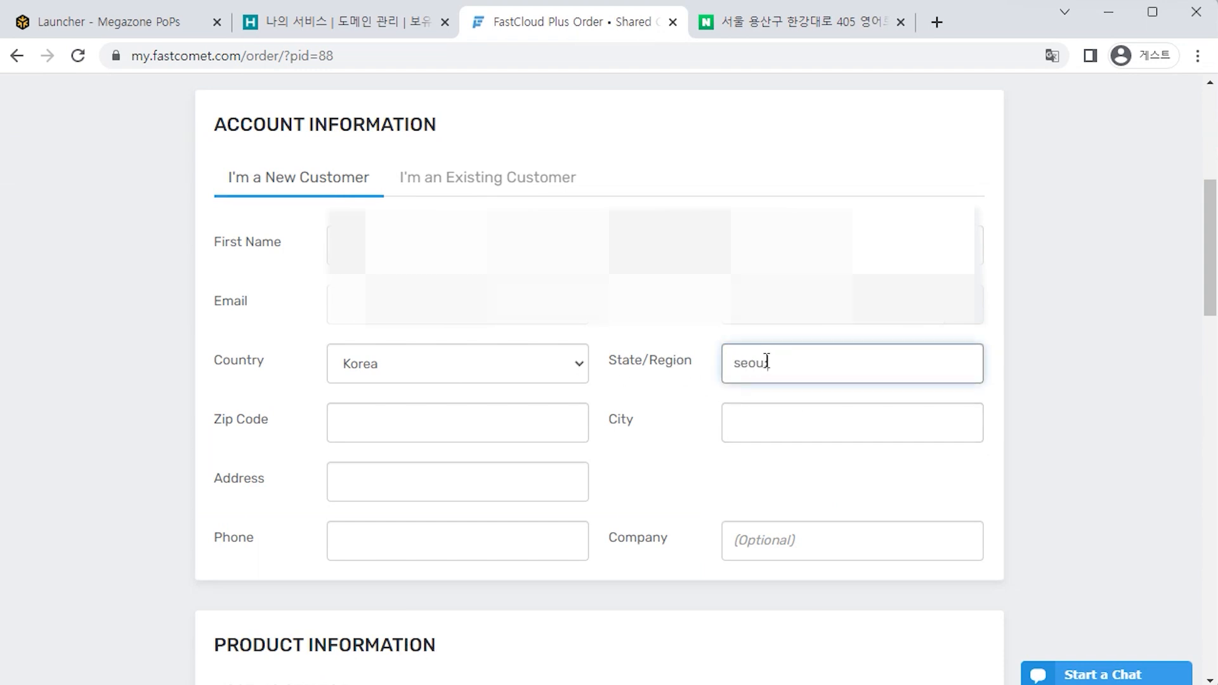
click(251, 422)
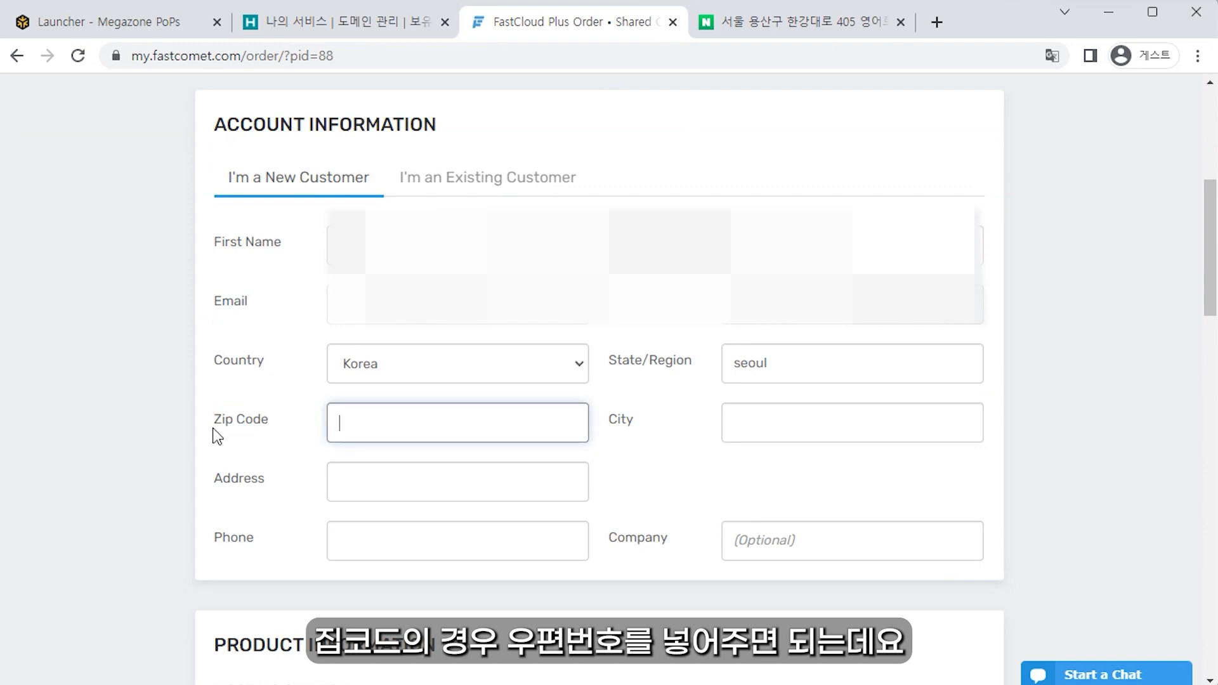
drag(216, 429, 264, 424)
click(780, 22)
scroll(717, 342, down, 7)
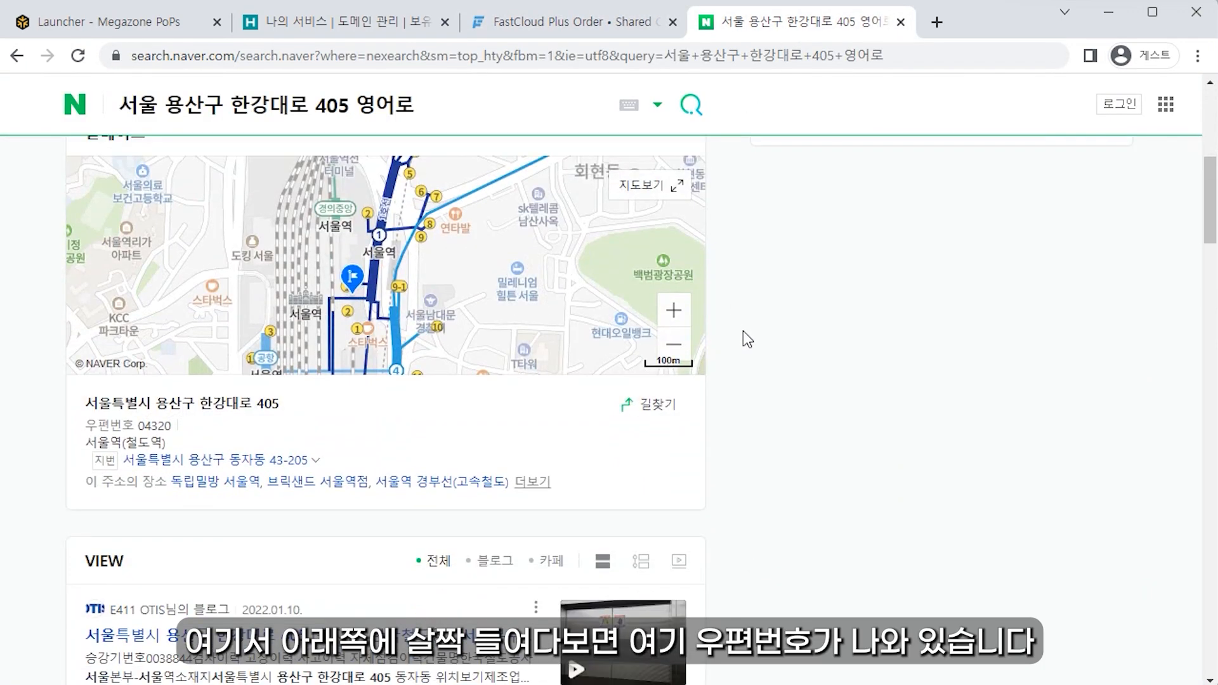
drag(139, 426, 171, 426)
key(ctrl+c)
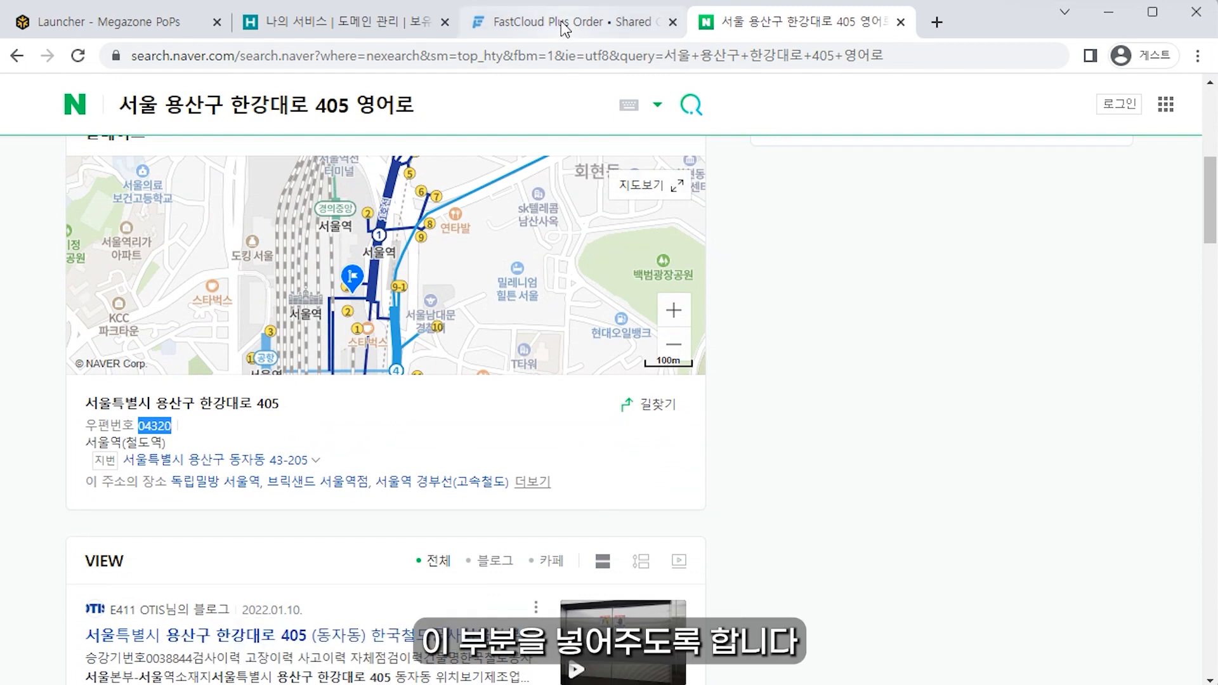
click(540, 24)
click(418, 421)
key(ctrl+v)
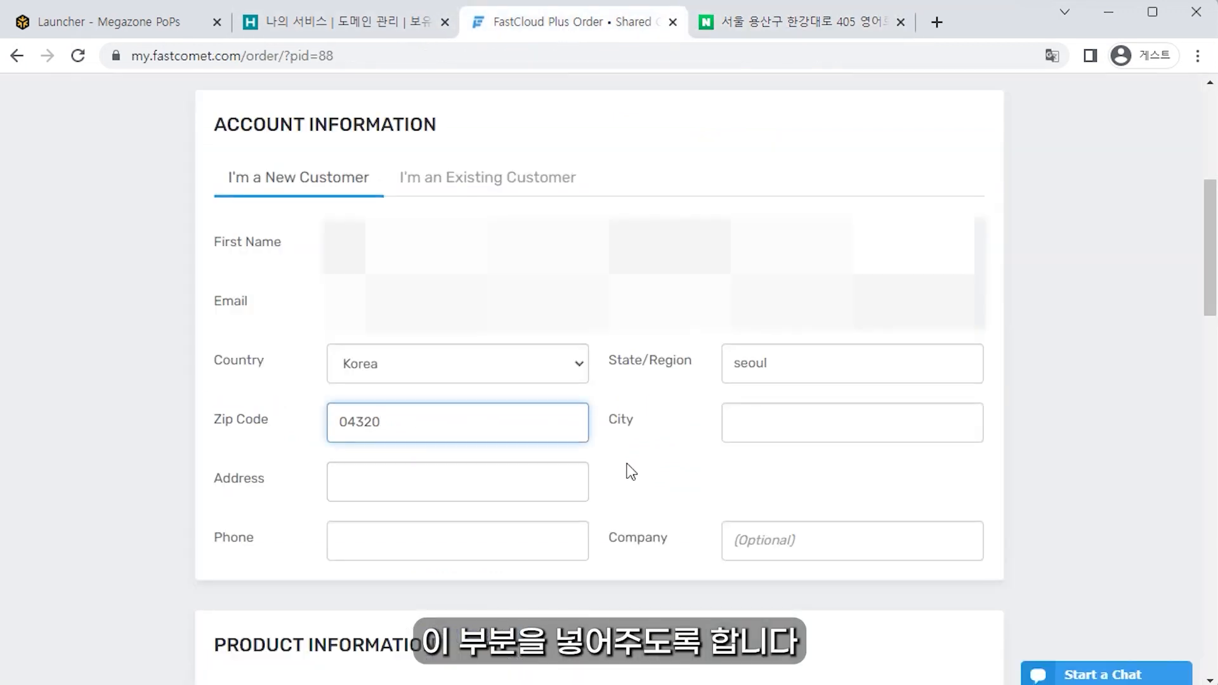
Step: Enter Yongsan-gu as City, paste the romanized street address, and type the phone number
click(770, 429)
text(Yongsan-gu)
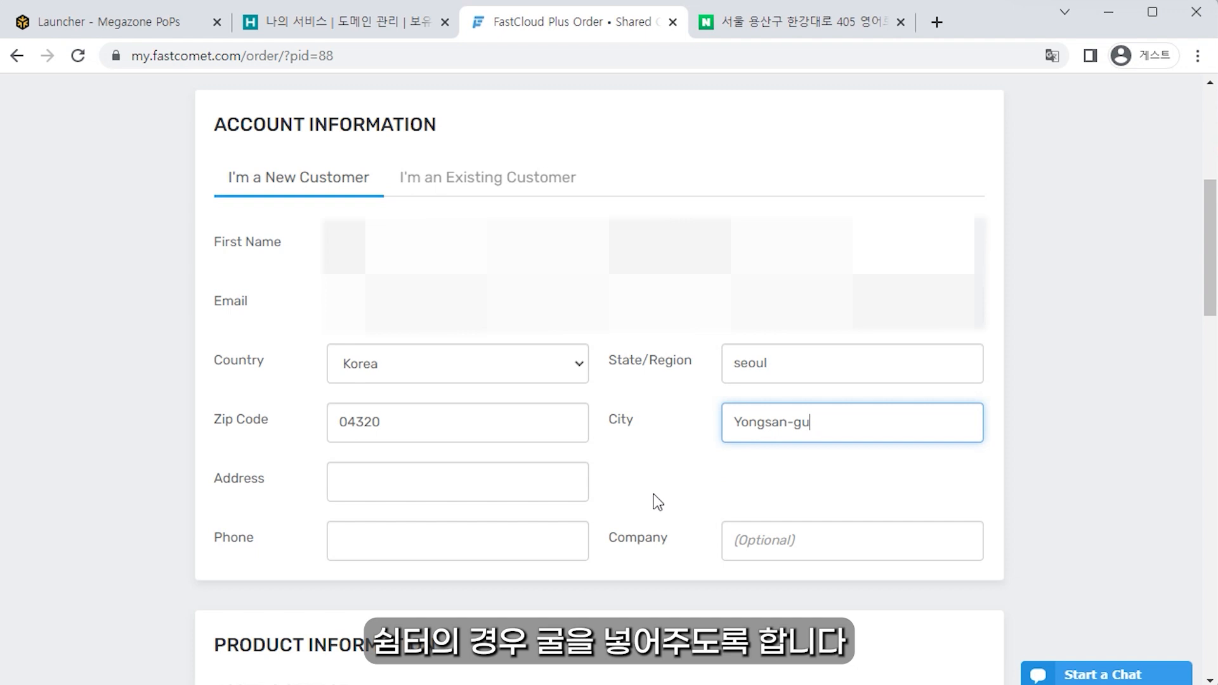
double_click(215, 483)
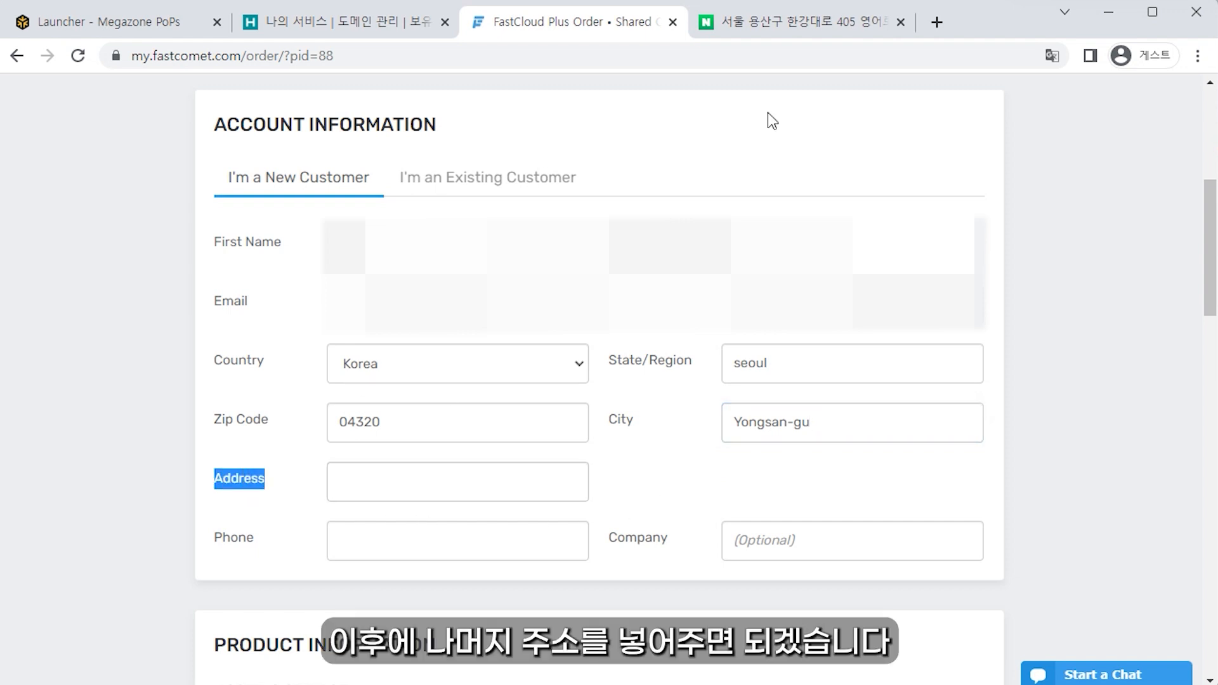
click(837, 29)
drag(85, 332, 202, 334)
key(ctrl+c)
click(579, 28)
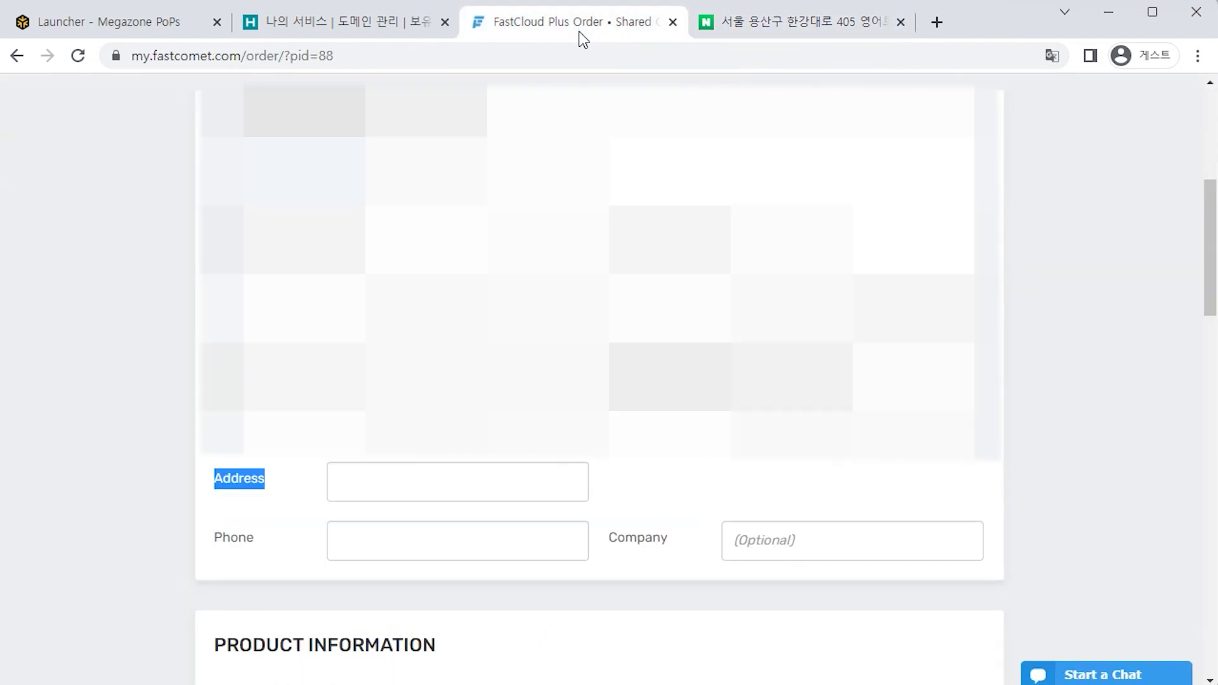
click(430, 472)
key(ctrl+v)
click(546, 541)
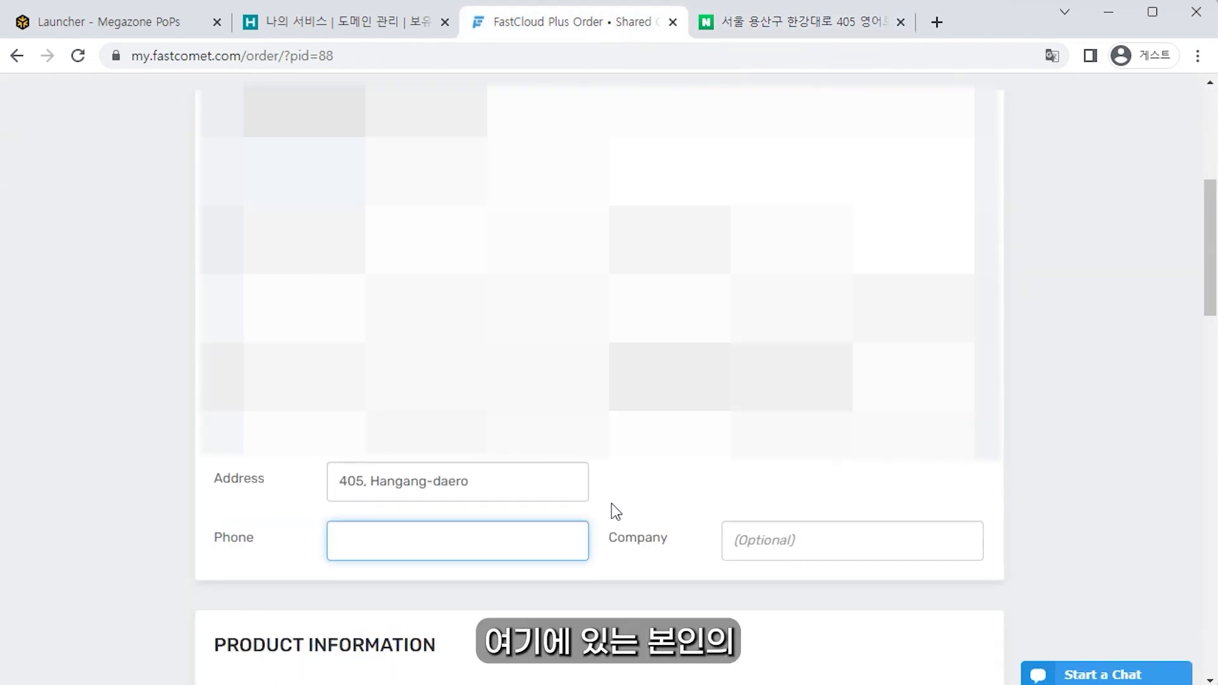
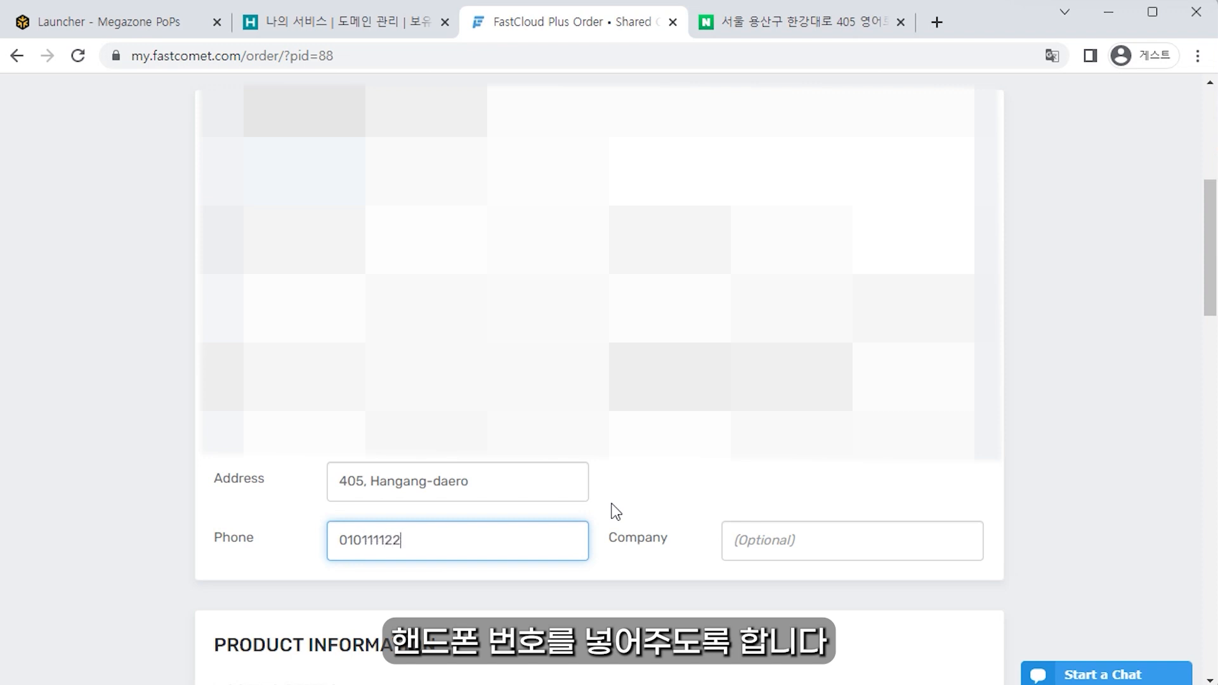
scroll(872, 321, down, 7)
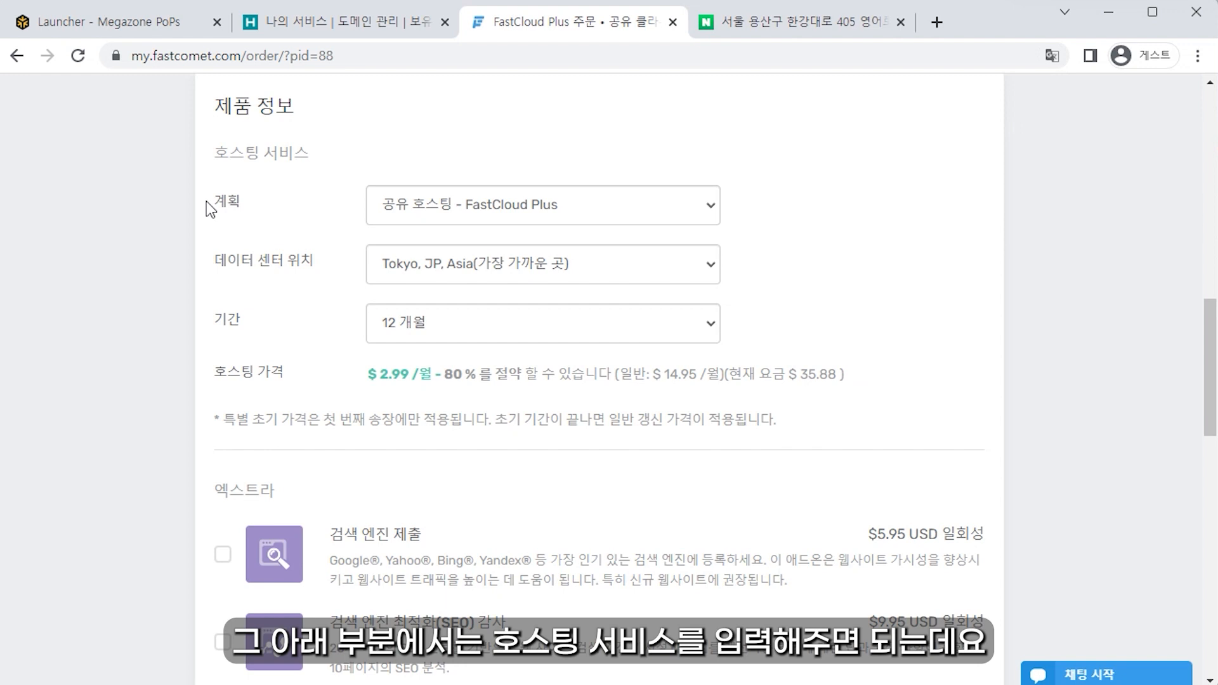
Step: Choose the FastCloud Plus plan with the Tokyo data center
click(601, 212)
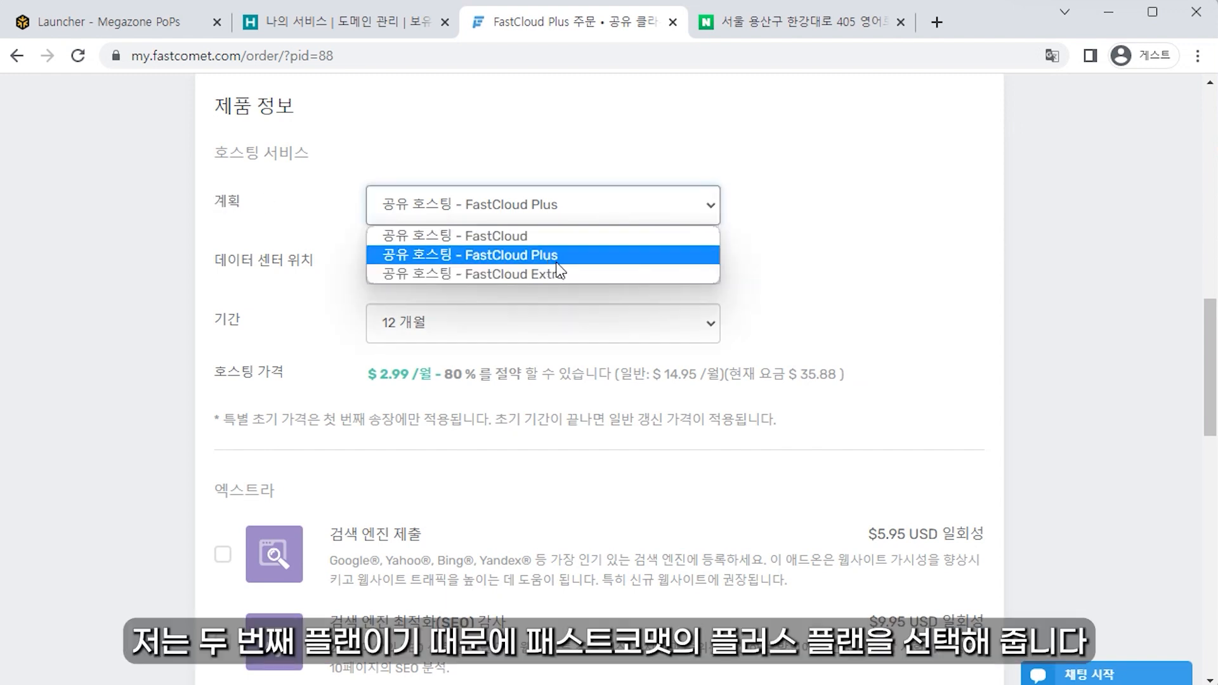
click(553, 260)
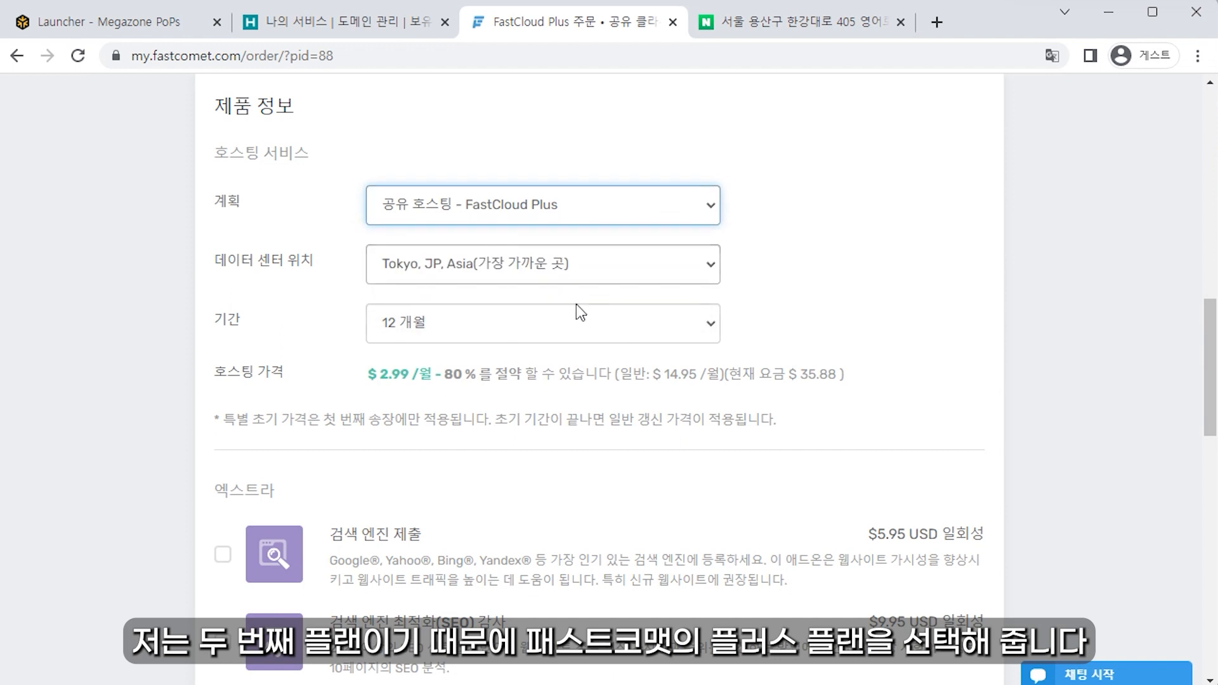
key(Tab)
click(406, 272)
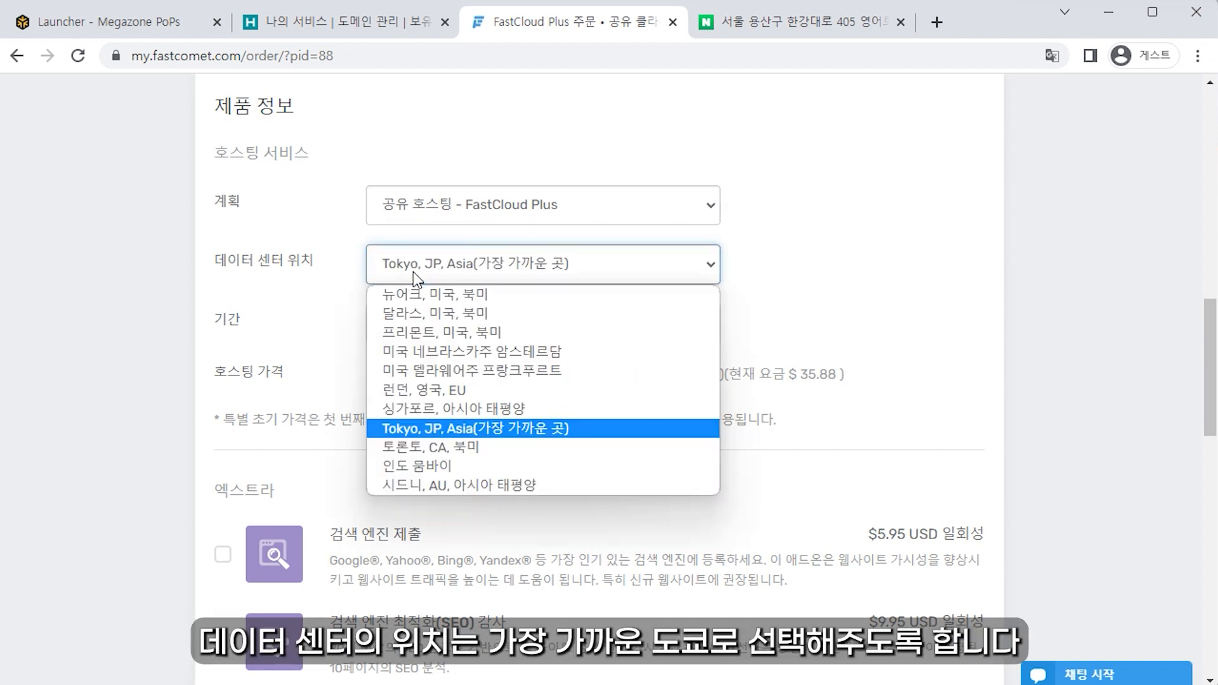
click(389, 432)
Step: Change the contract period from 12 to 36 months, bringing the charge to $107.64
click(398, 338)
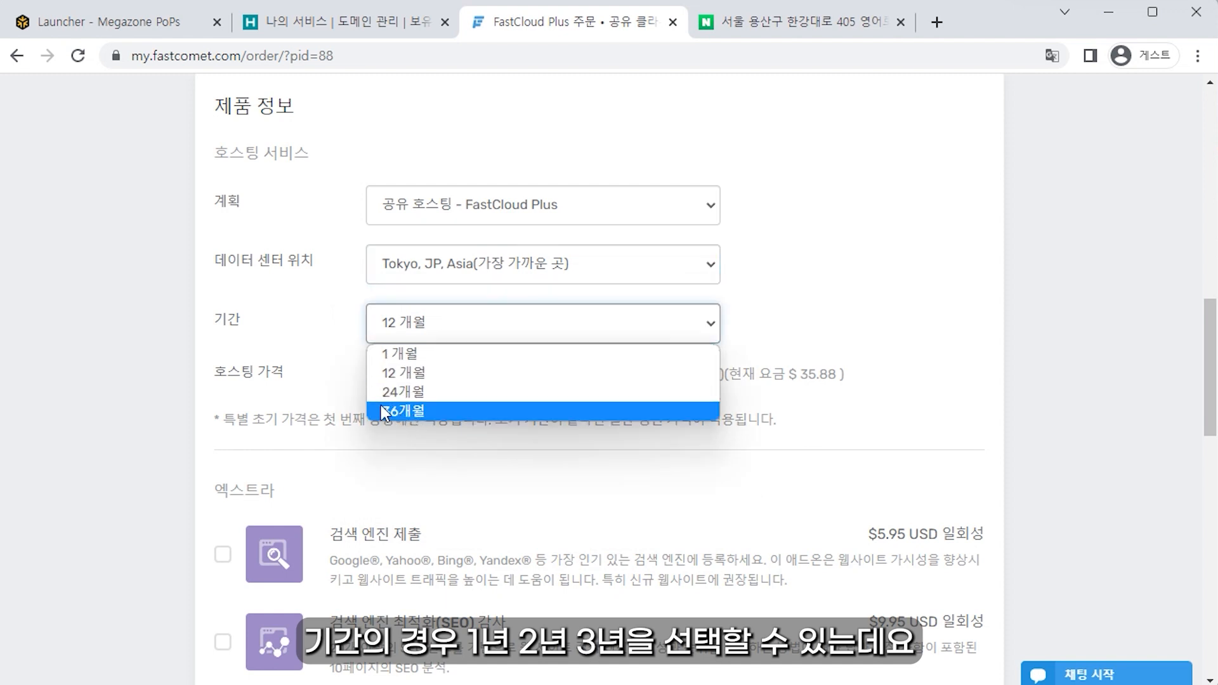
click(349, 394)
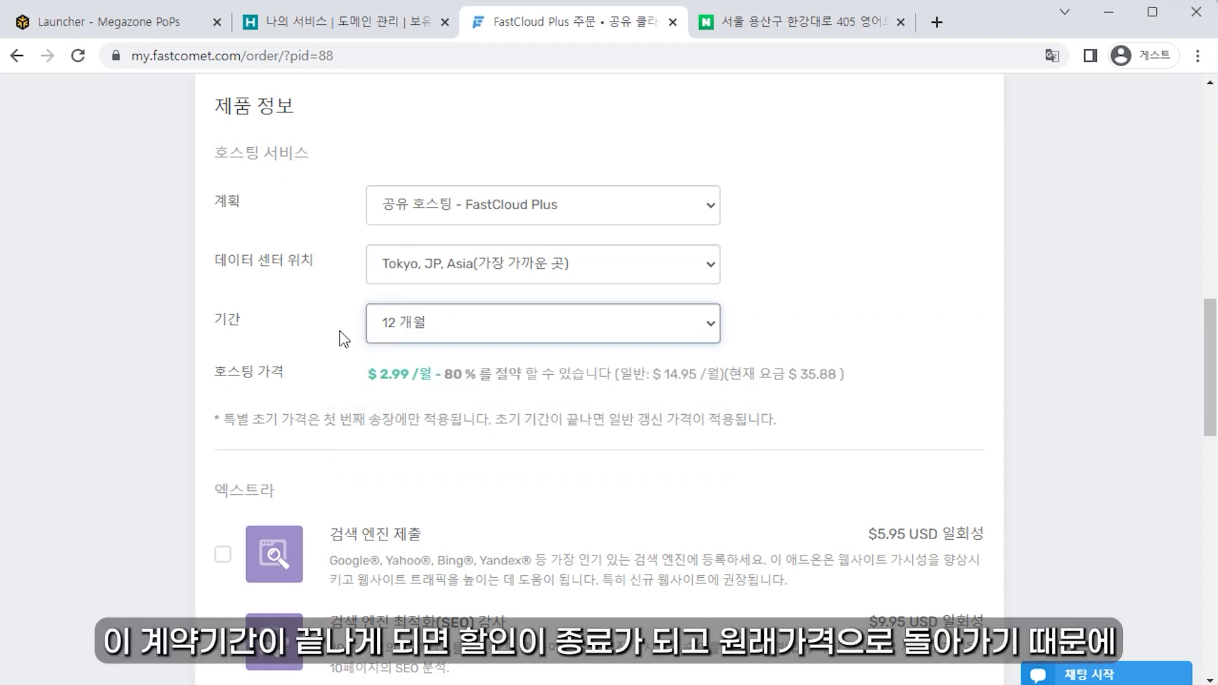
drag(369, 378, 419, 375)
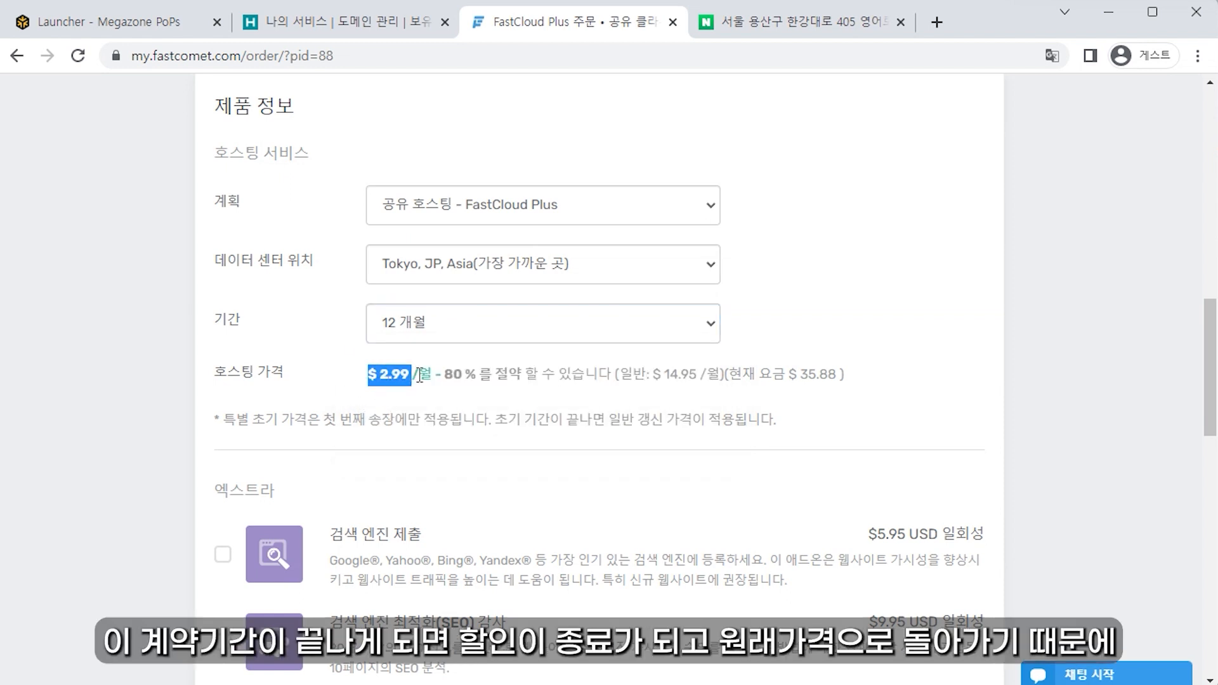
click(475, 377)
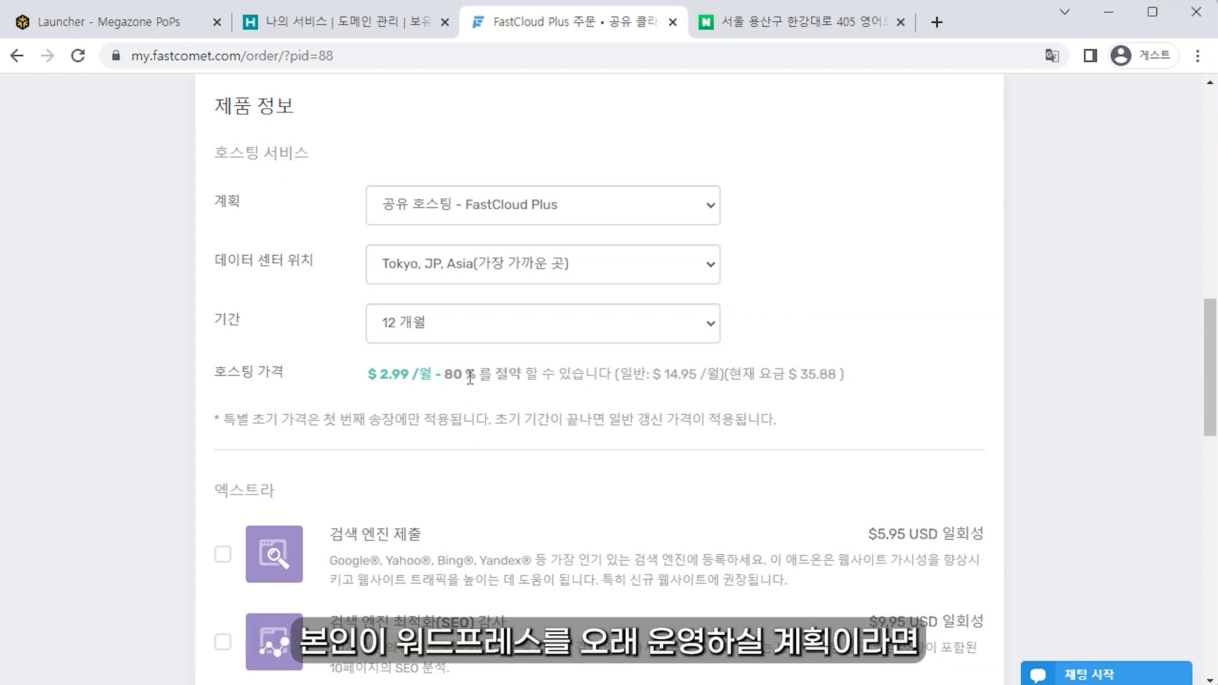
click(459, 336)
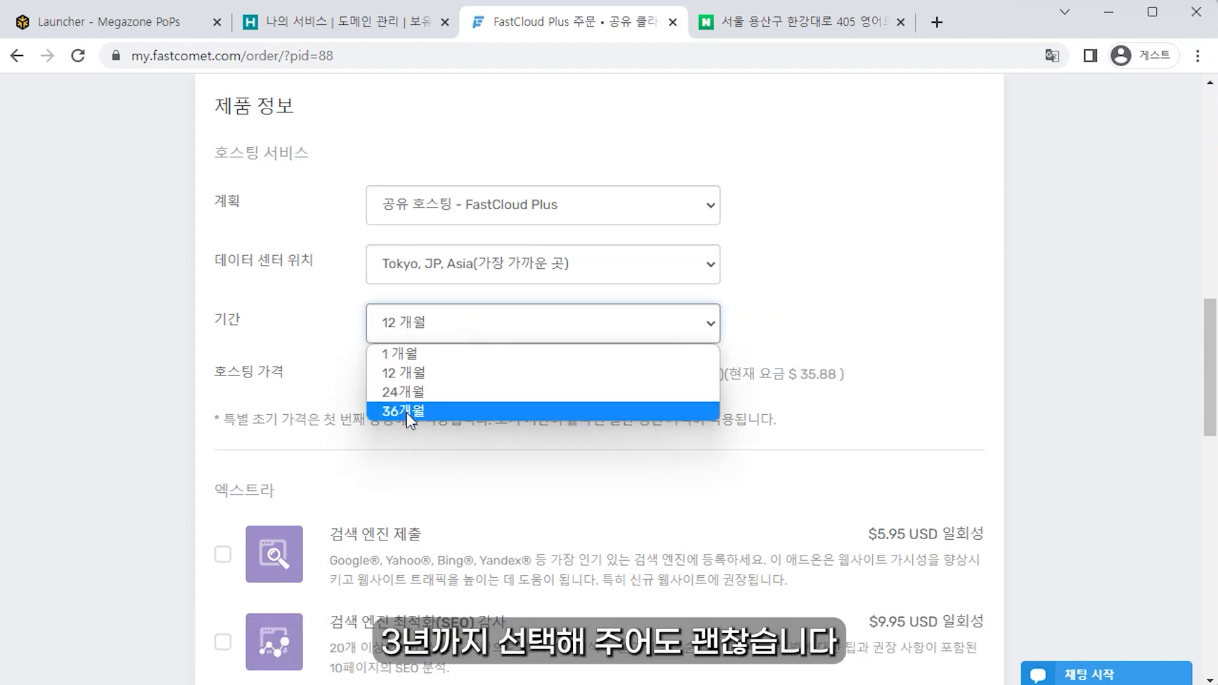
click(406, 413)
click(436, 334)
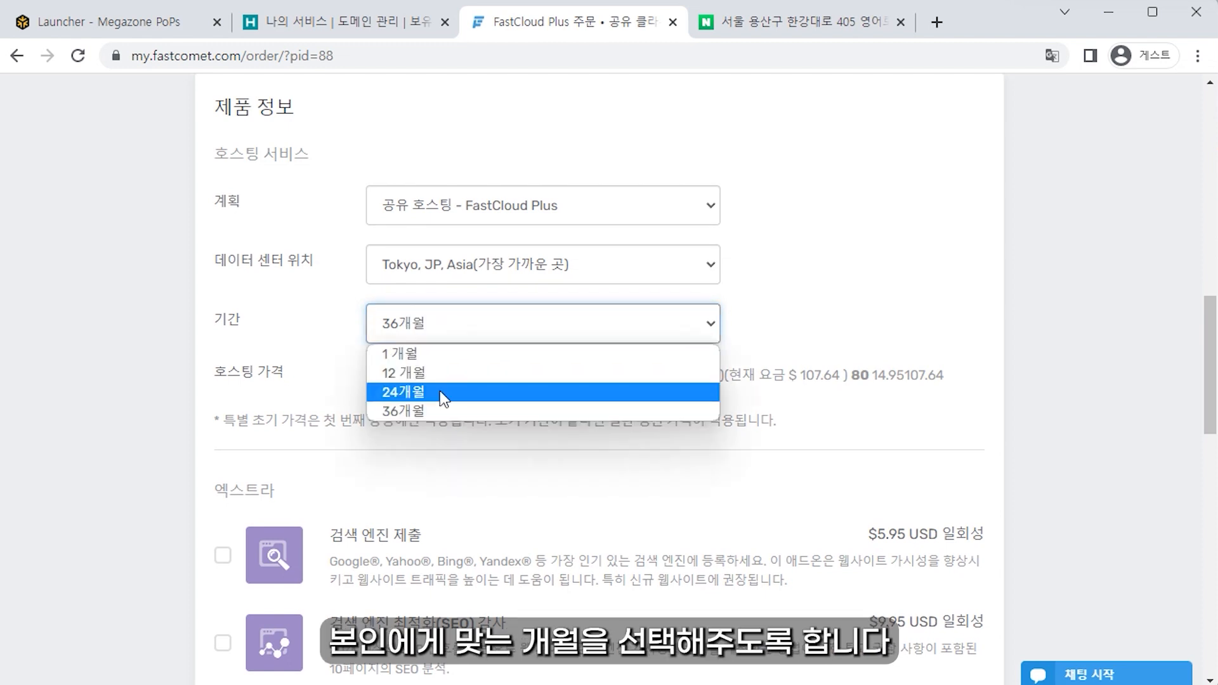
Step: Switch the FastCloud Plus order back to a 12-month period and review the order details
click(406, 373)
scroll(665, 219, down, 6)
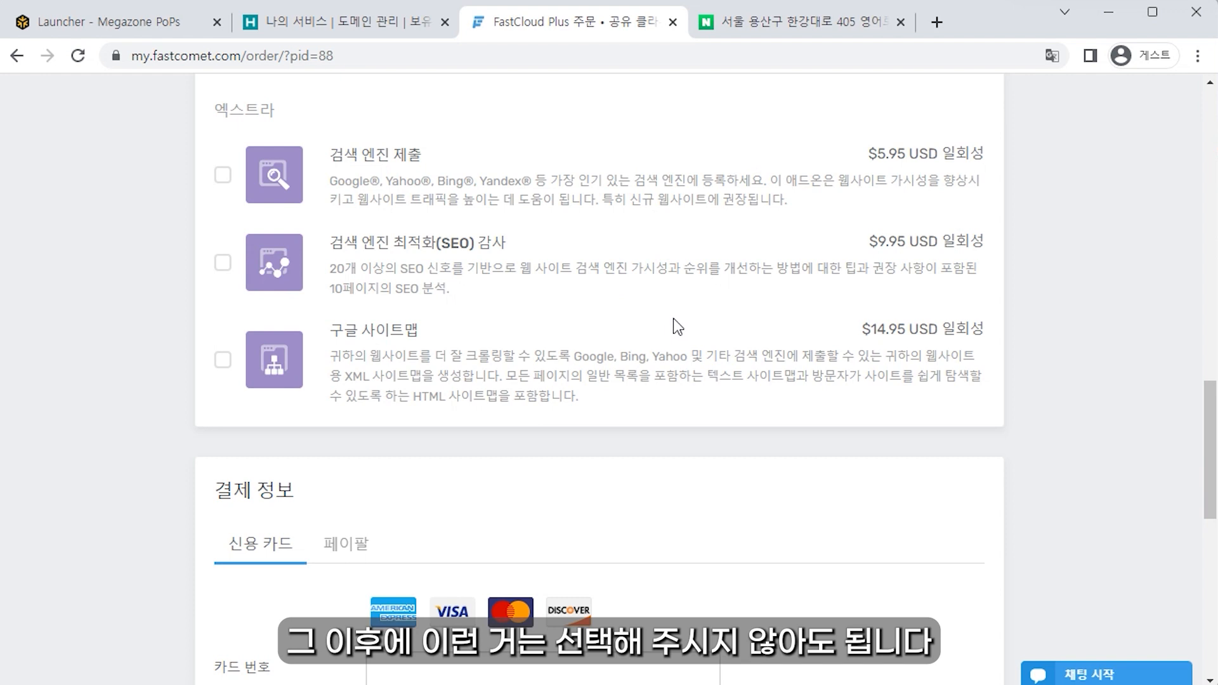
scroll(685, 423, down, 4)
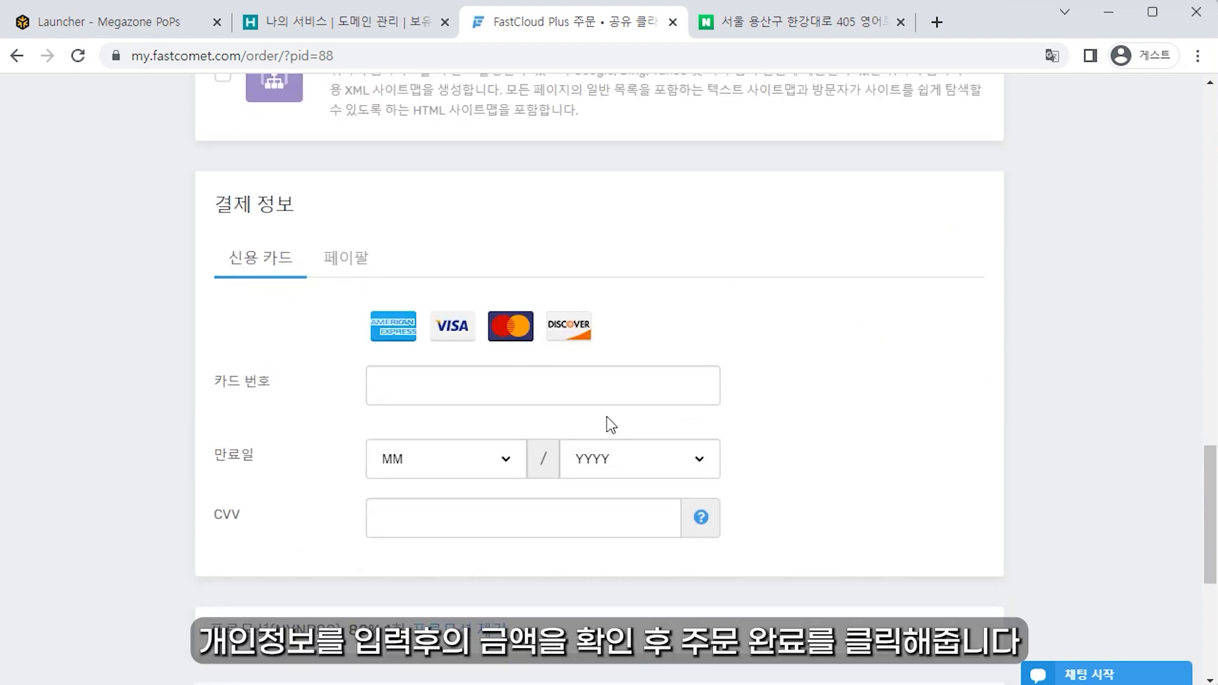
scroll(580, 490, down, 6)
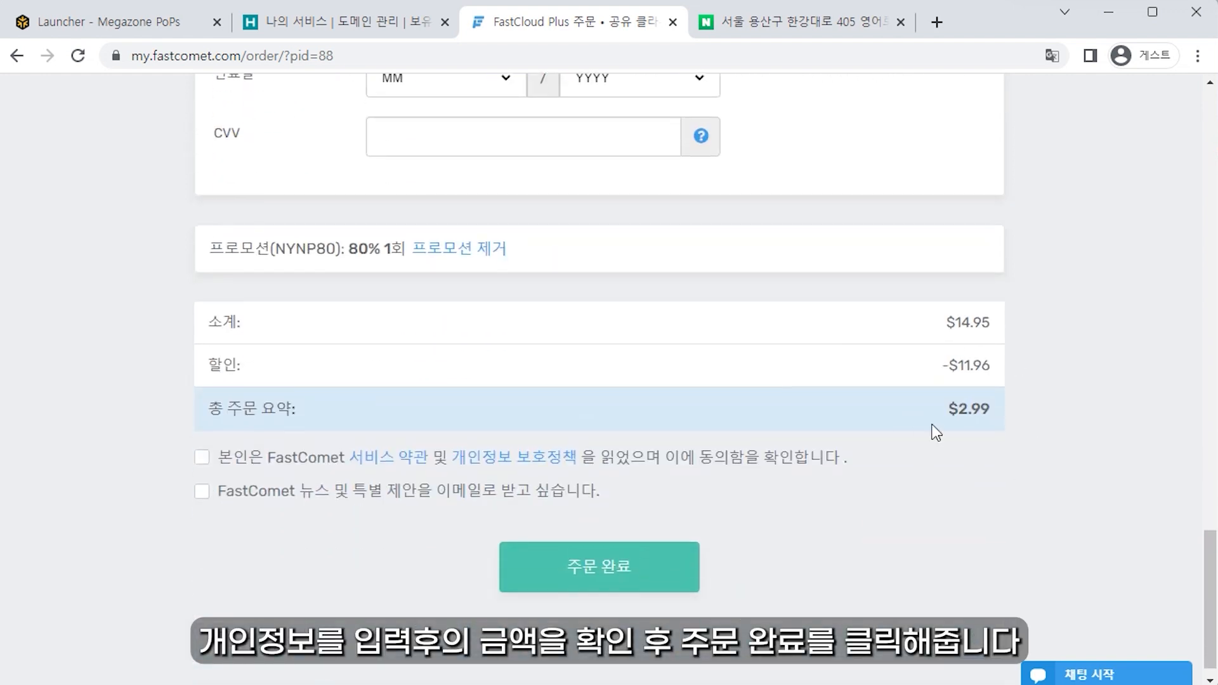
scroll(658, 589, up, 1)
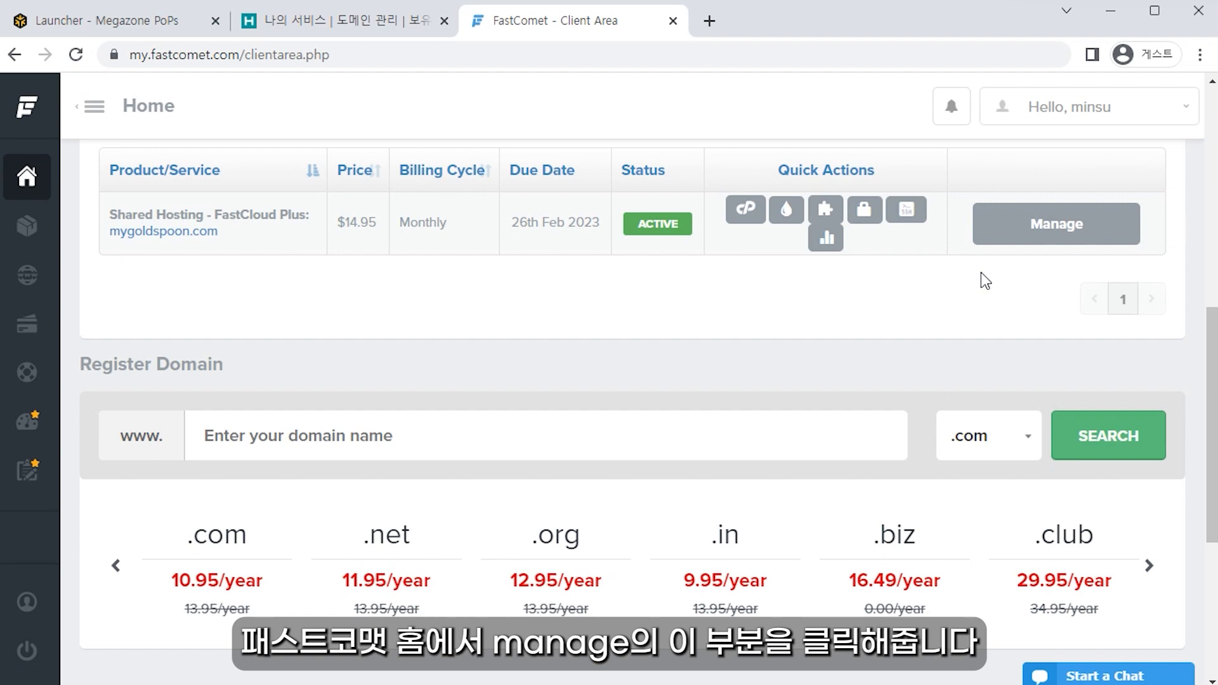
Step: Note nameservers ns1.jp8.fcomet.com and ns2.jp8.fcomet.com in Account Info, then open mygoldspoon.com's domain actions
click(1011, 223)
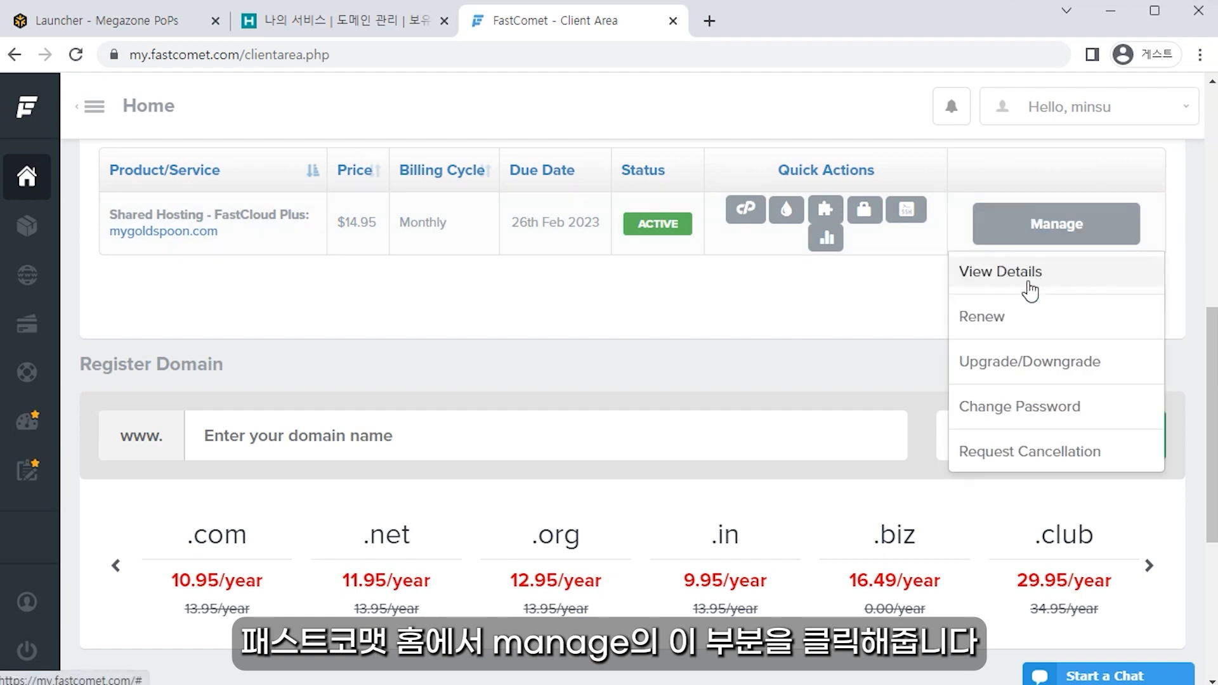
click(997, 280)
drag(386, 373, 208, 357)
drag(365, 475, 218, 444)
drag(359, 375, 220, 339)
click(366, 442)
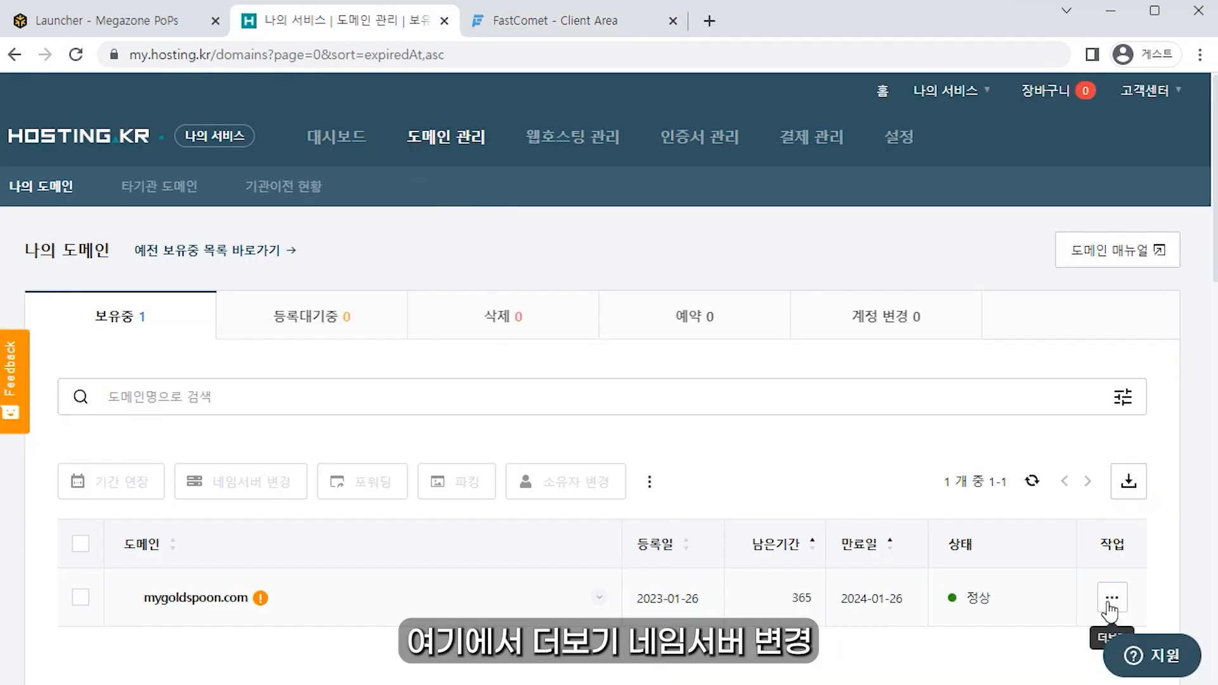
click(1110, 603)
scroll(1028, 579, down, 7)
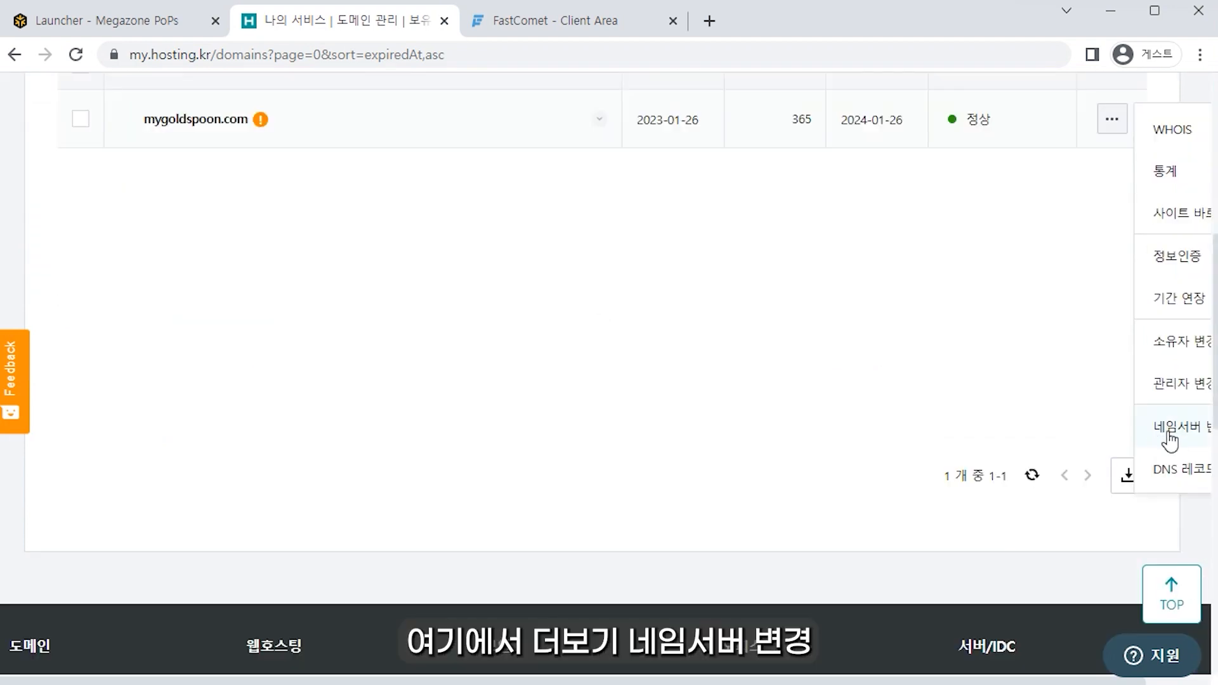
Step: Open mygoldspoon.com's nameserver form and replace the first entry with ns1.jp8.fcomet.com
click(1171, 435)
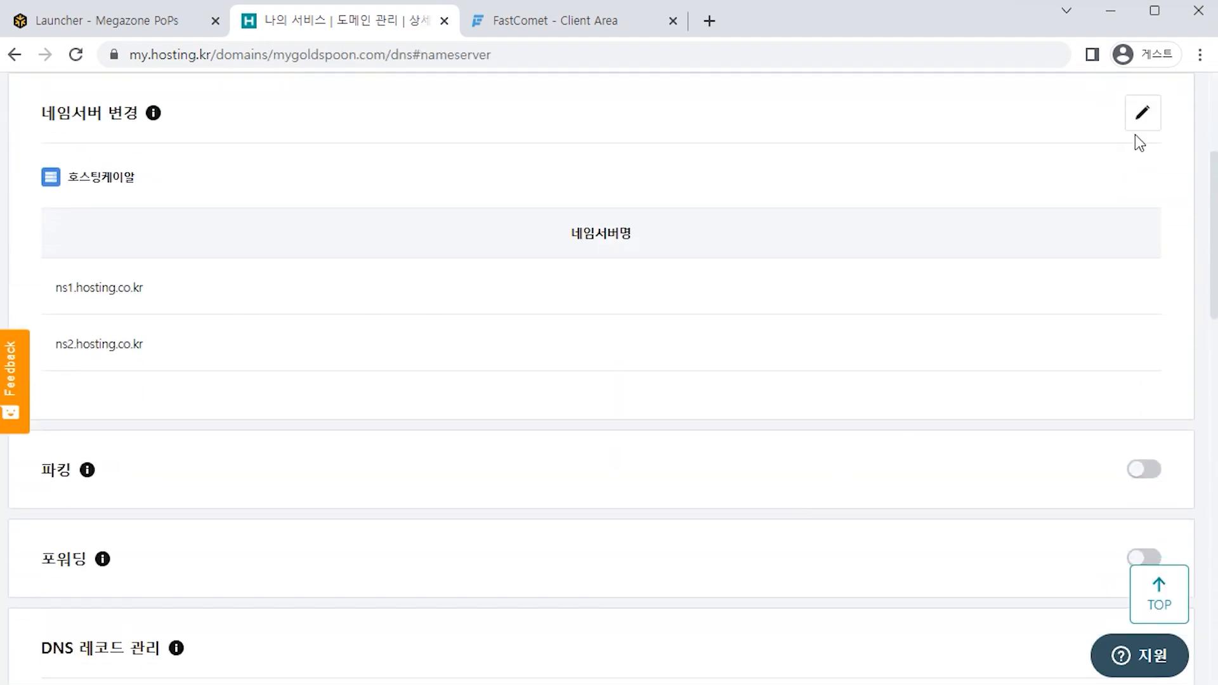
click(1140, 123)
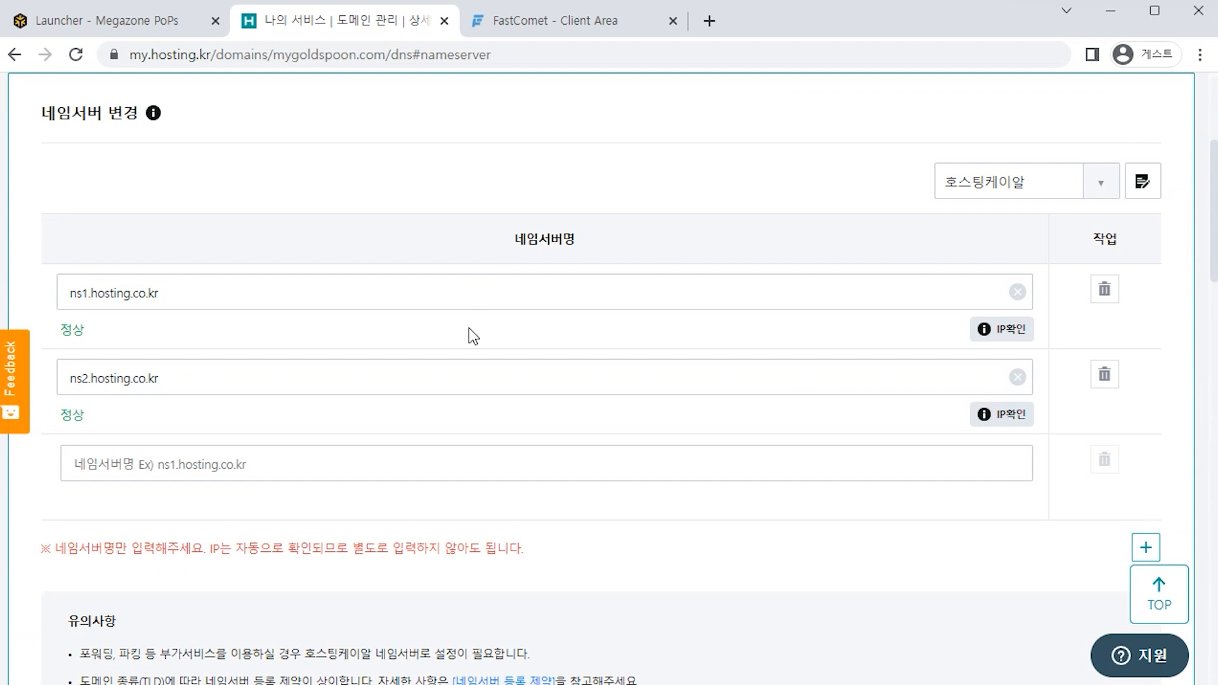
click(174, 300)
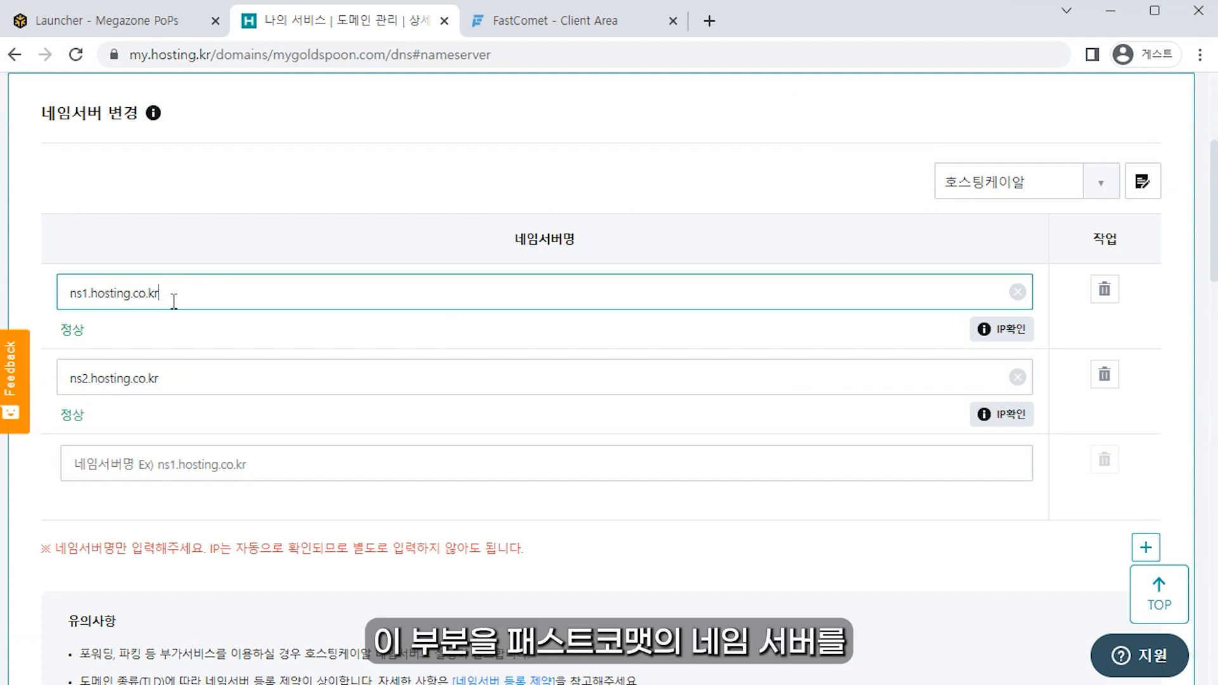
drag(171, 296, 51, 298)
click(267, 291)
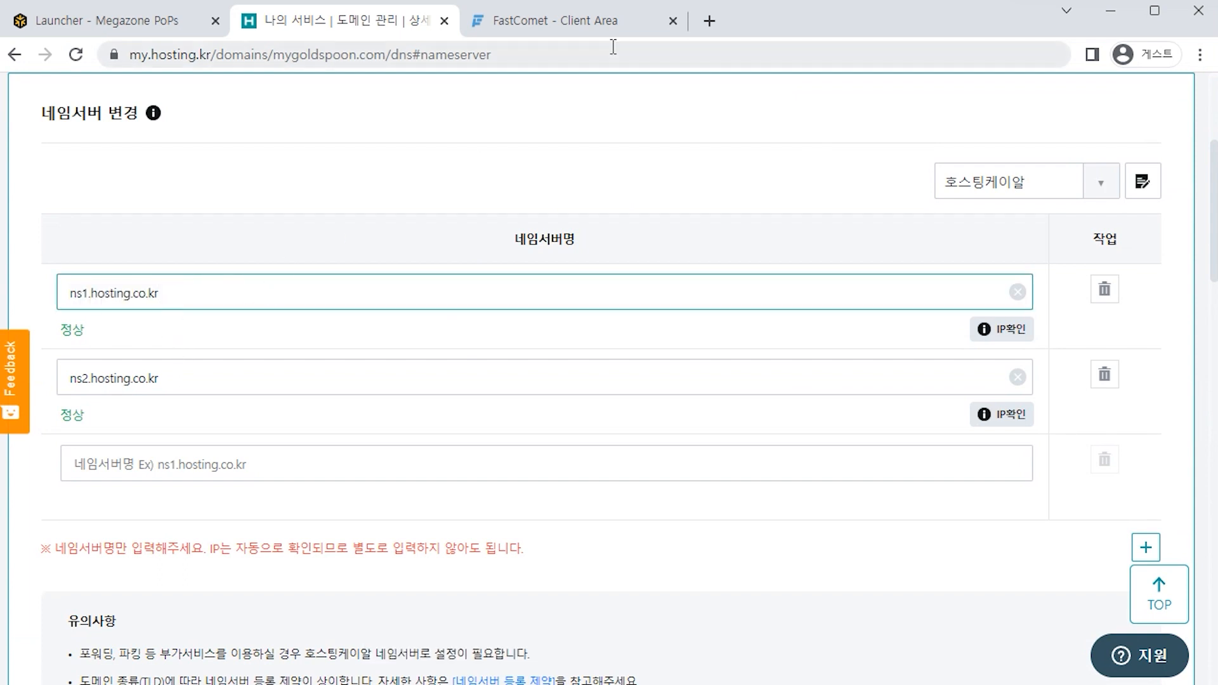
click(599, 22)
drag(350, 371, 219, 371)
key(ctrl+c)
click(343, 20)
drag(240, 289, 32, 295)
key(ctrl+v)
Step: Replace the second nameserver with ns2.jp8.fcomet.com and save the nameserver change
click(558, 22)
drag(353, 477, 222, 479)
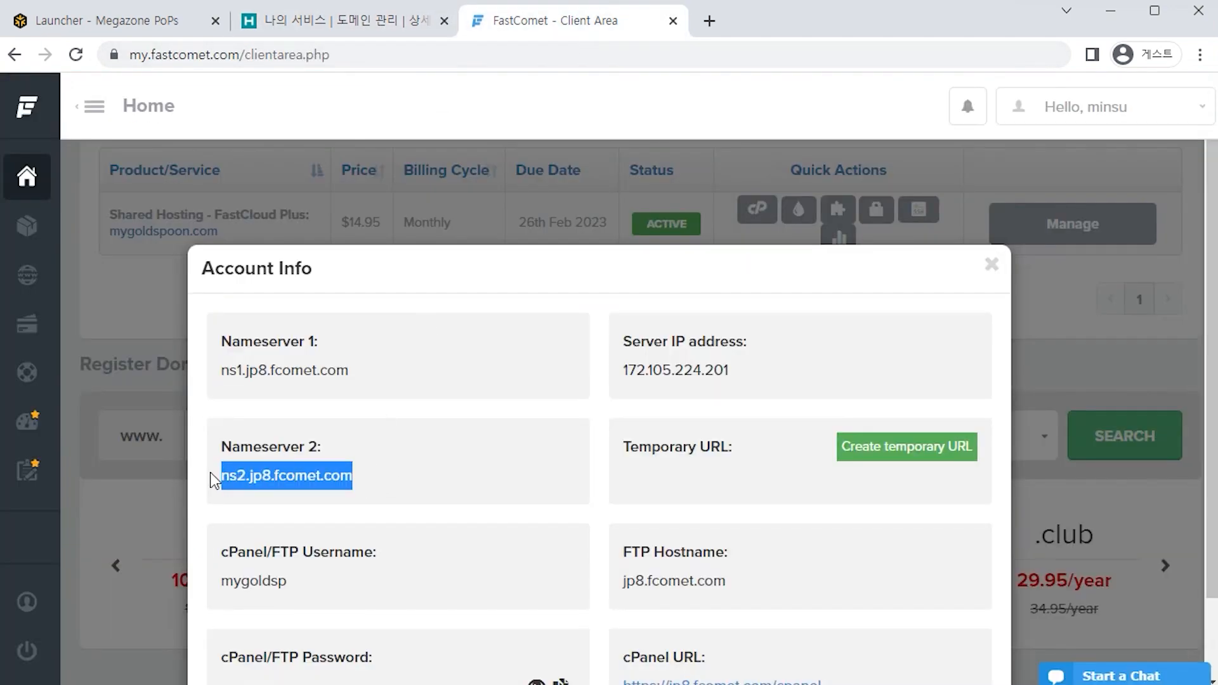
click(345, 20)
drag(221, 383, 108, 364)
text(ns2.jp8.fcomet.com)
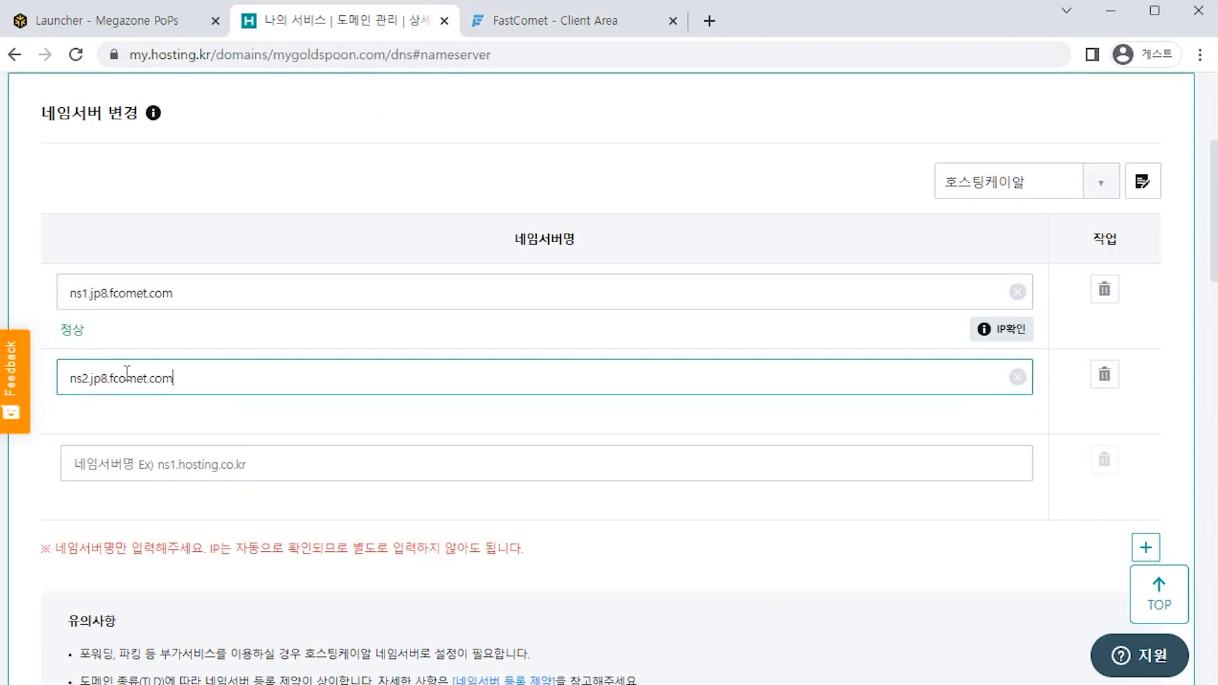
scroll(476, 444, down, 5)
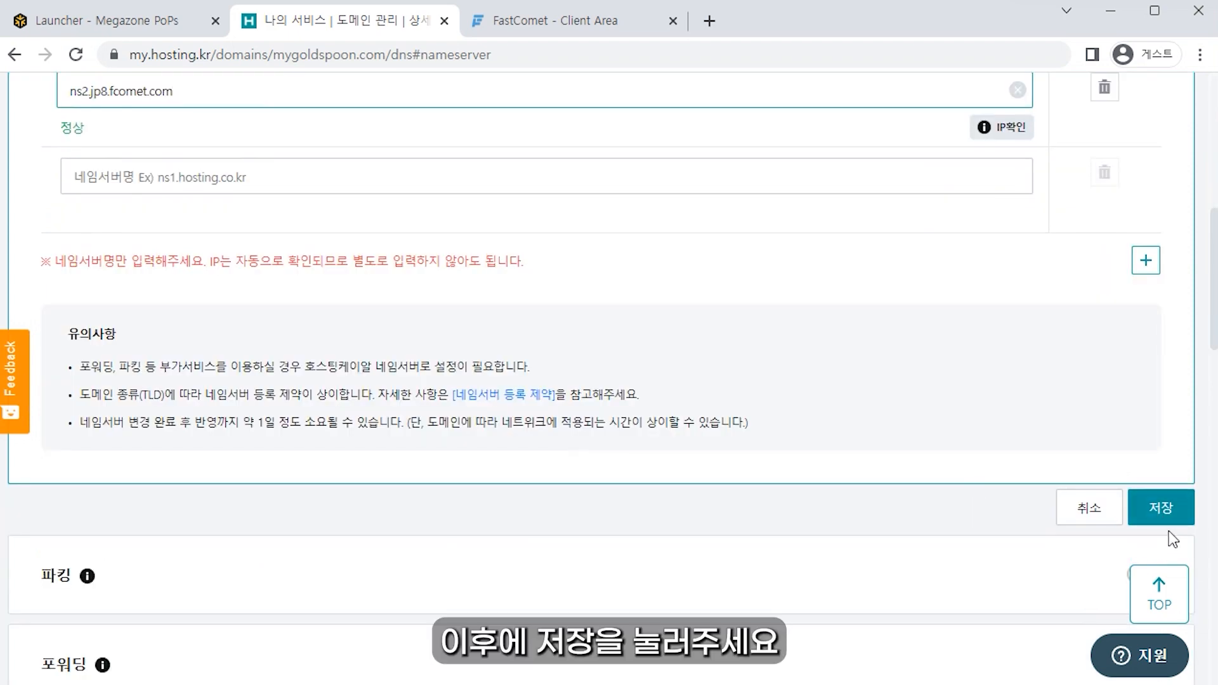
click(1160, 519)
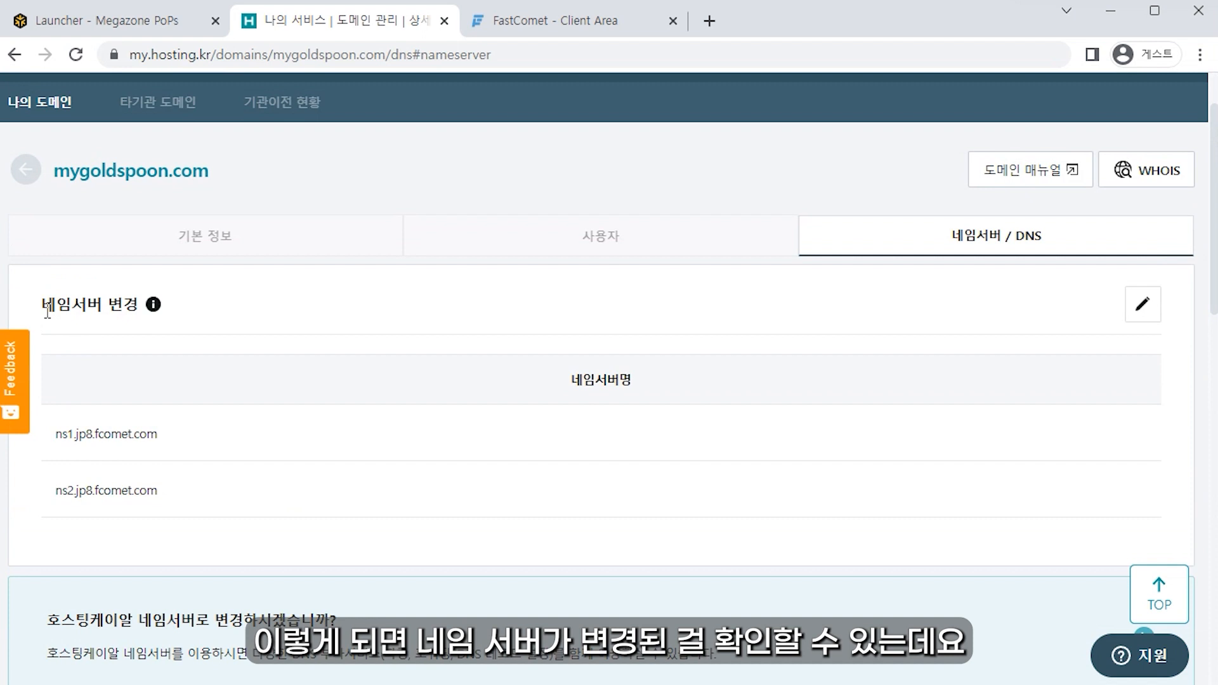
Step: Check the saved nameserver list for mygoldspoon.com
drag(41, 305, 265, 501)
click(265, 502)
drag(63, 341, 250, 493)
click(250, 494)
drag(53, 168, 276, 196)
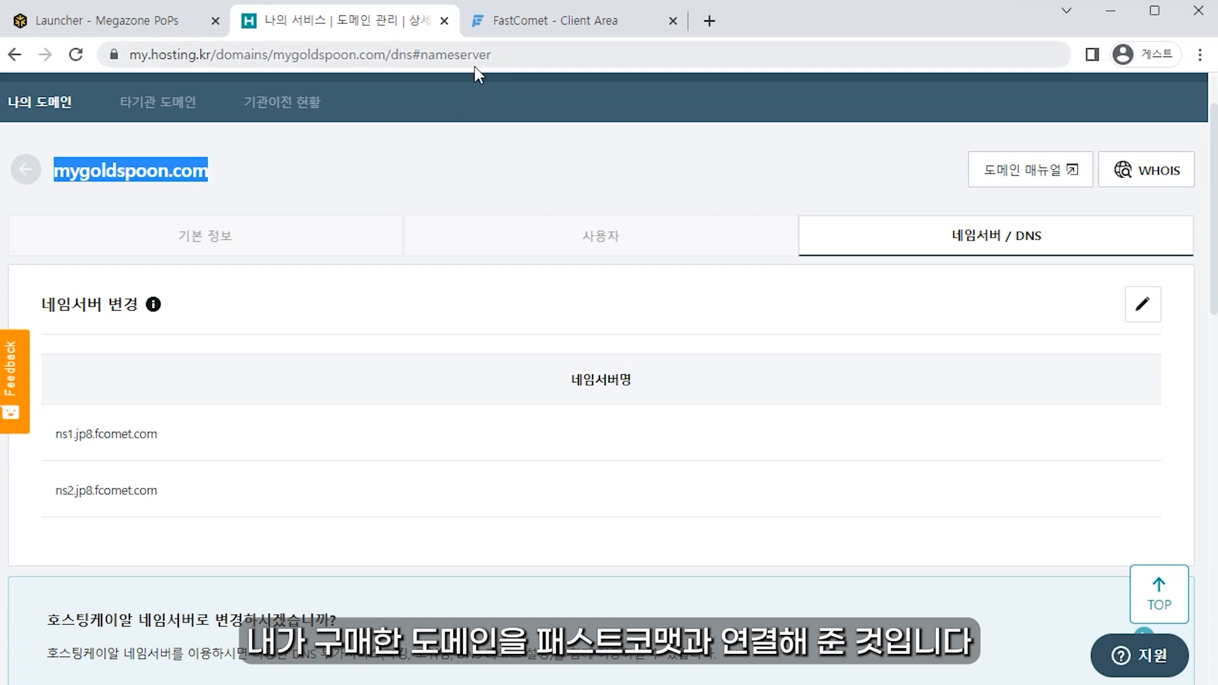
key(ctrl+Tab)
Step: Launch cPanel with the master password and confirm mygoldspoon.com is the main domain
click(1036, 344)
scroll(888, 330, up, 1)
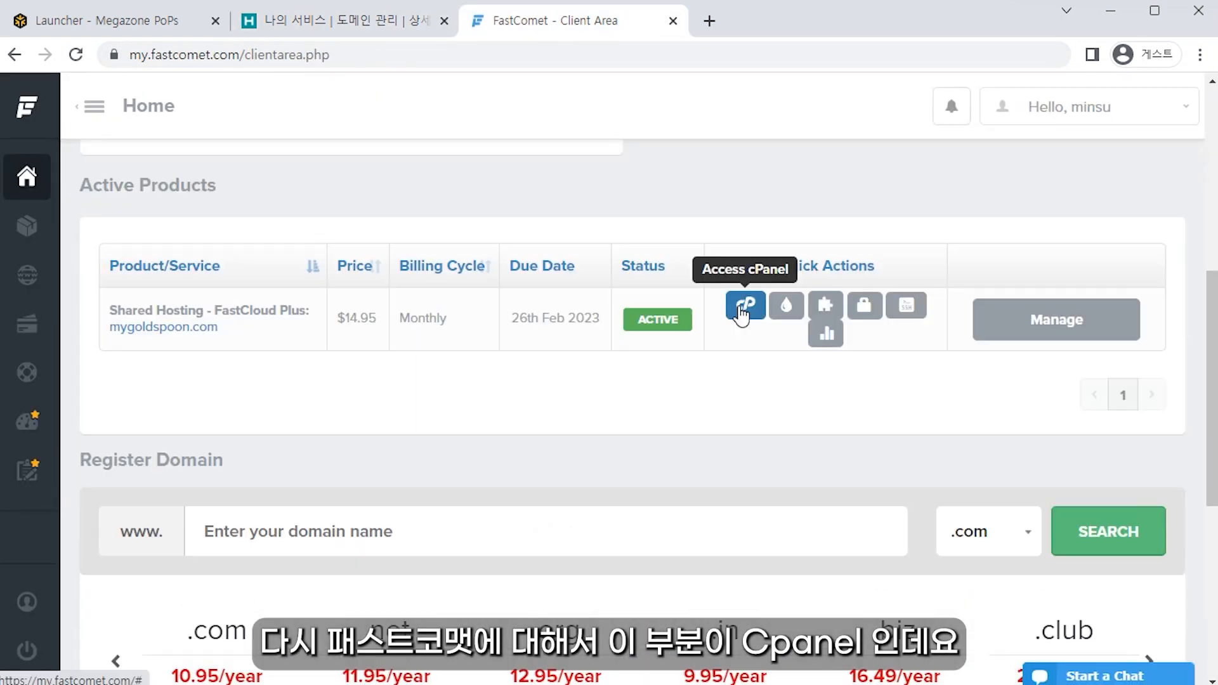
click(745, 306)
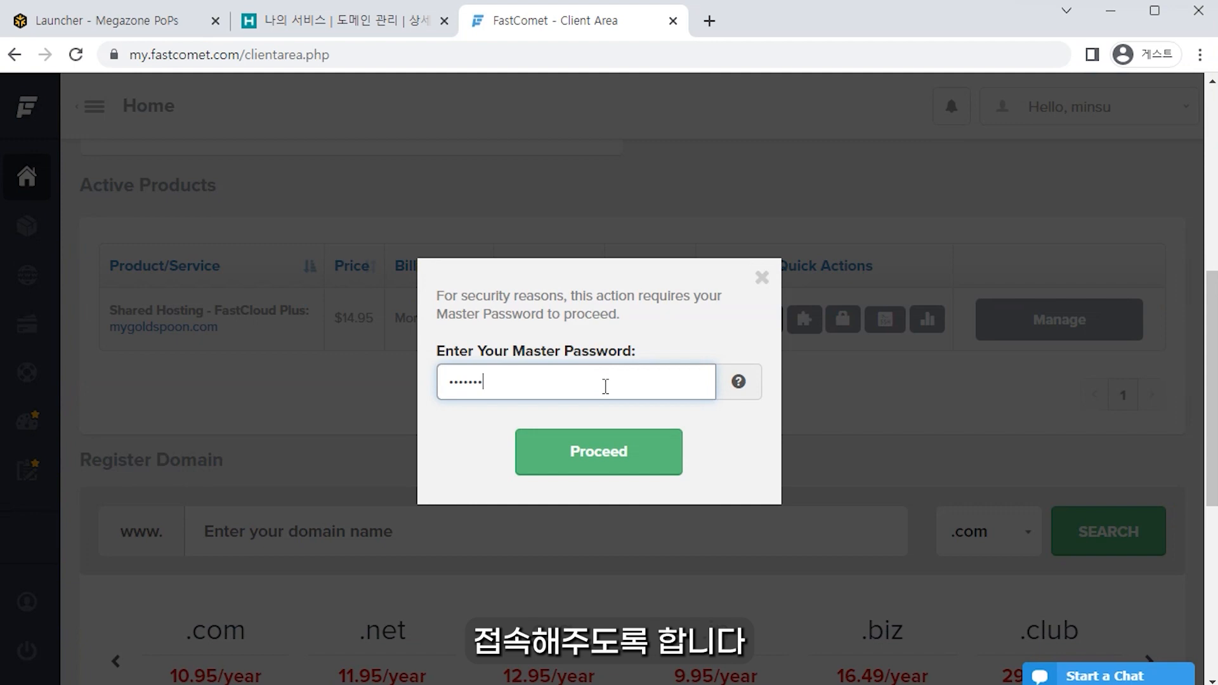
click(628, 460)
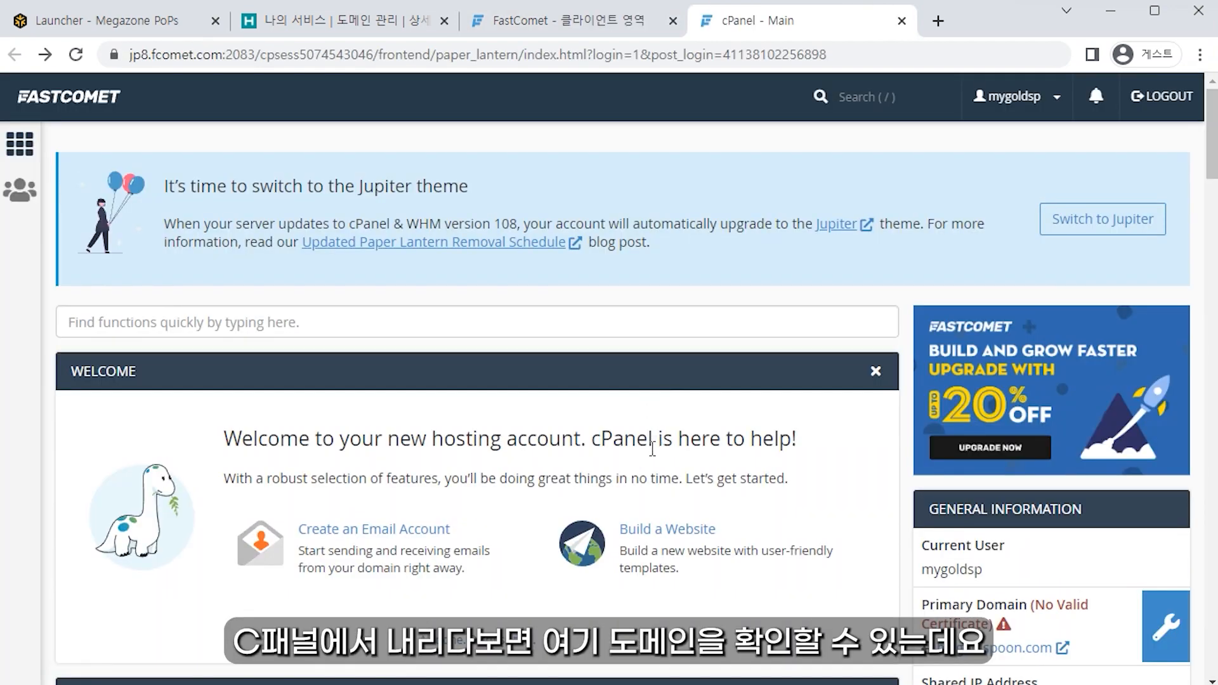
scroll(652, 470, down, 15)
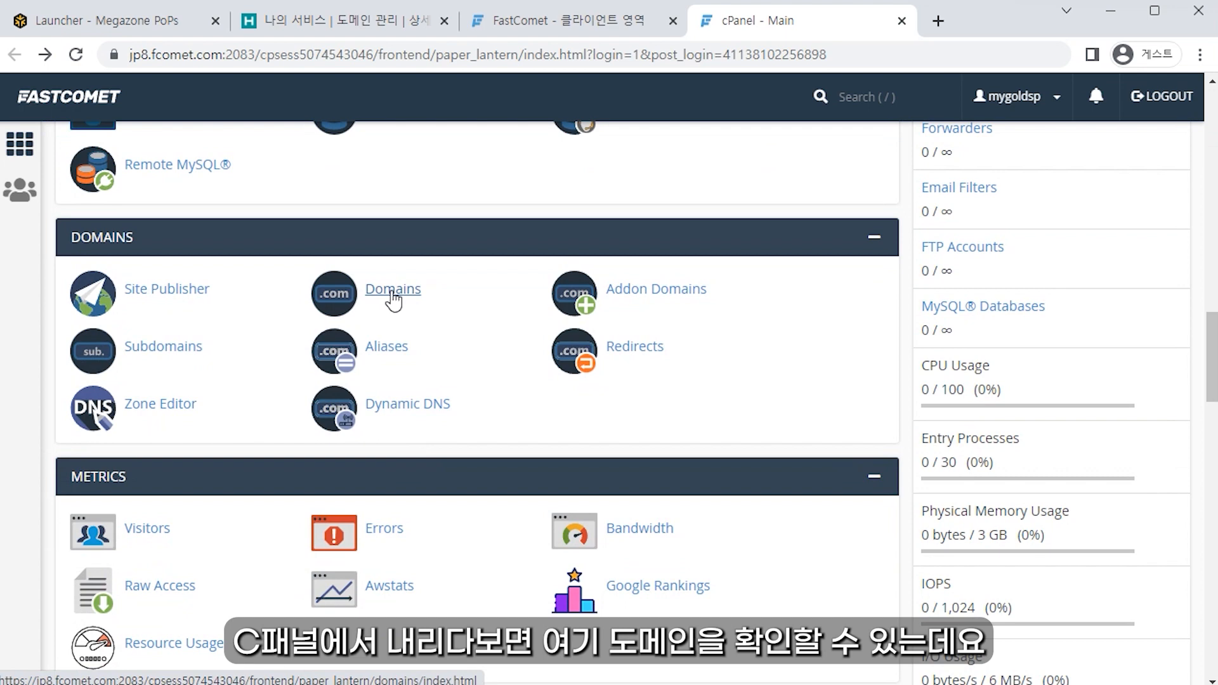
click(392, 293)
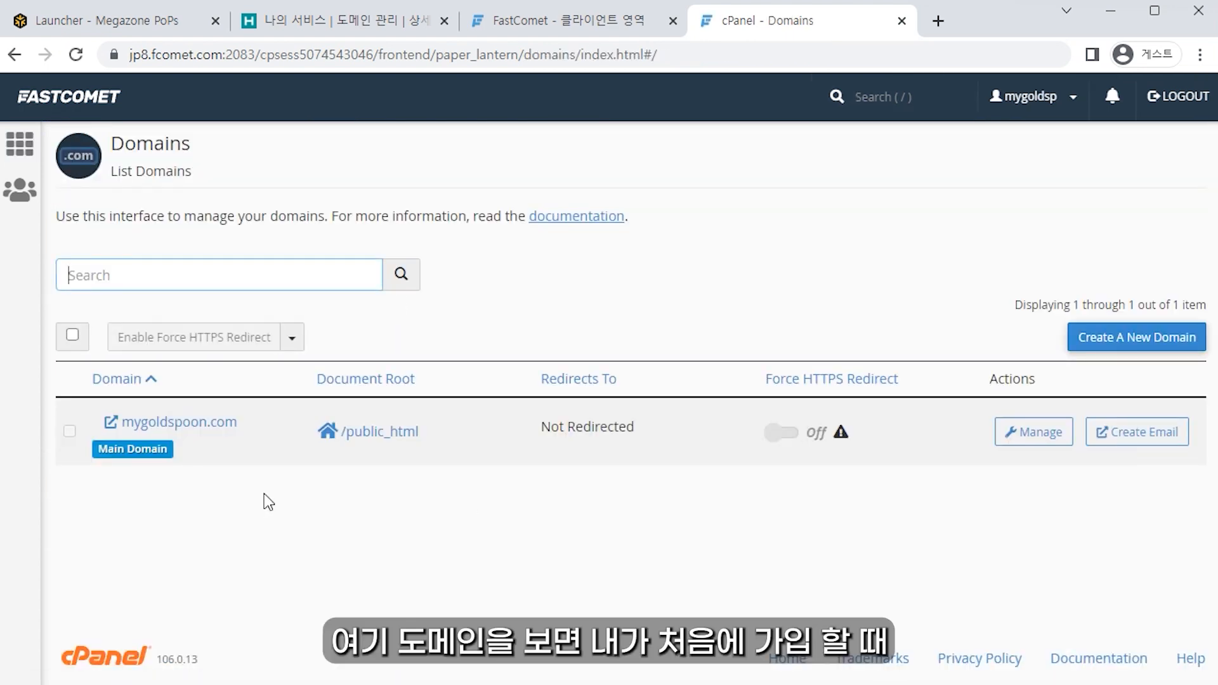
drag(232, 452, 152, 425)
drag(228, 439, 140, 445)
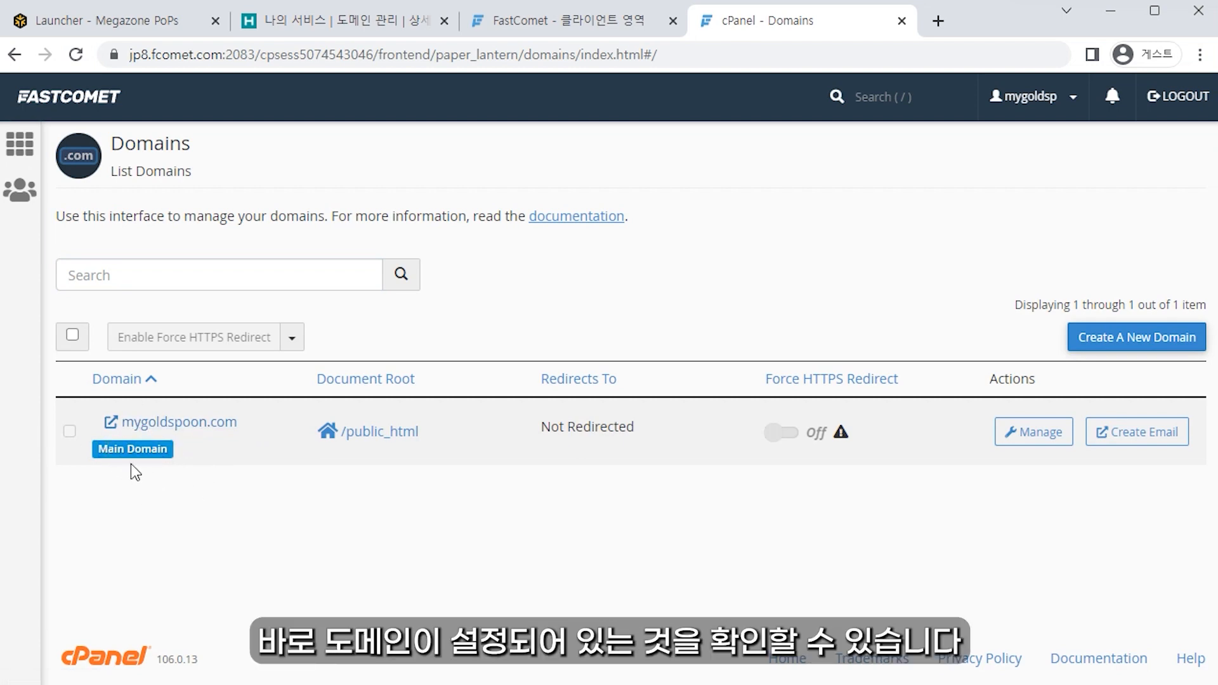
key(alt+Left)
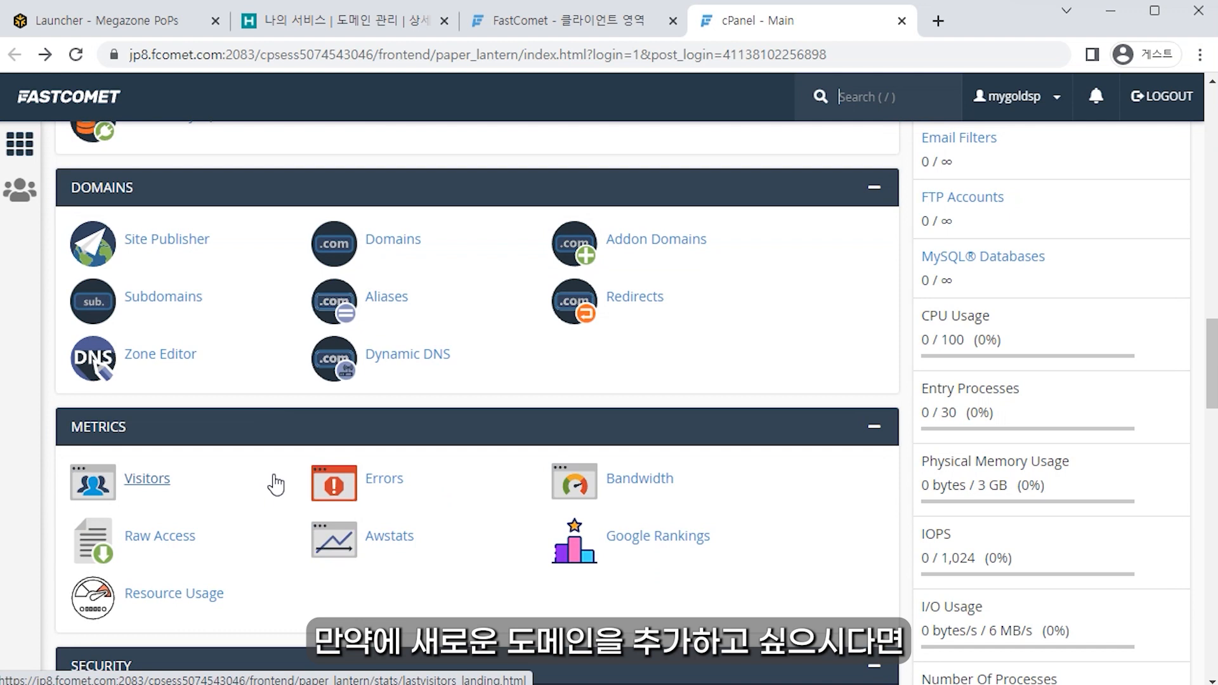
Step: Try the Addon Domain form with mymymy.com, then go back without adding it
click(678, 249)
text(mymymy.com)
click(667, 494)
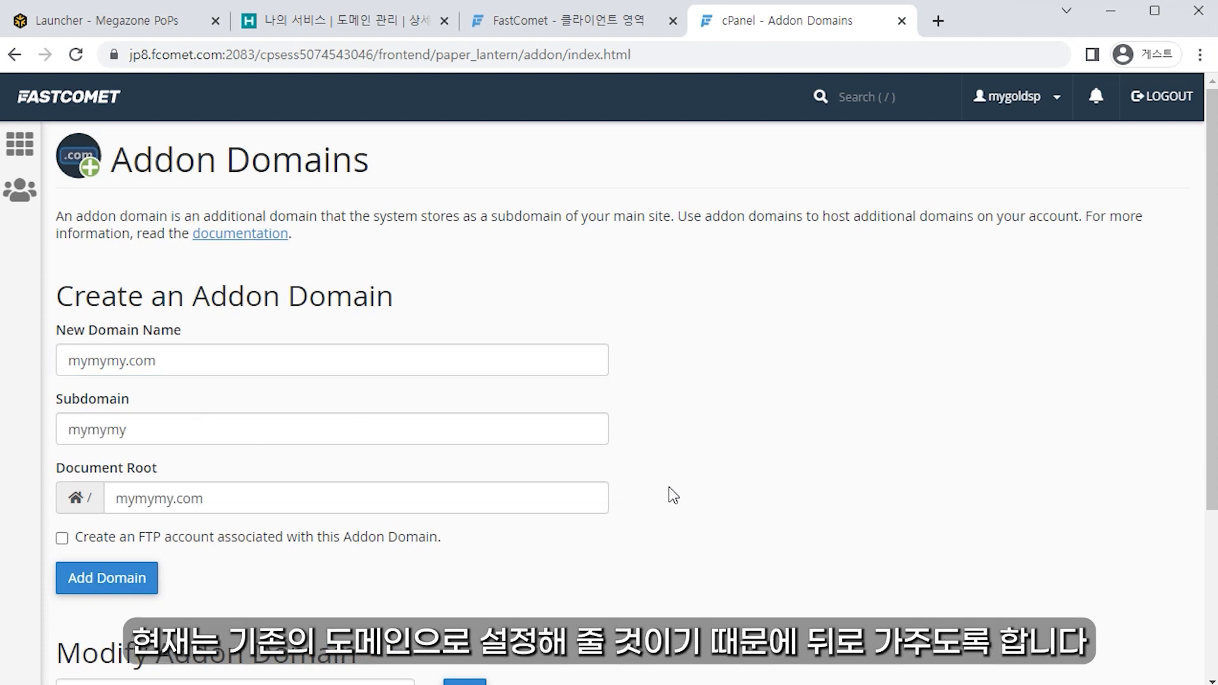
key(alt+Left)
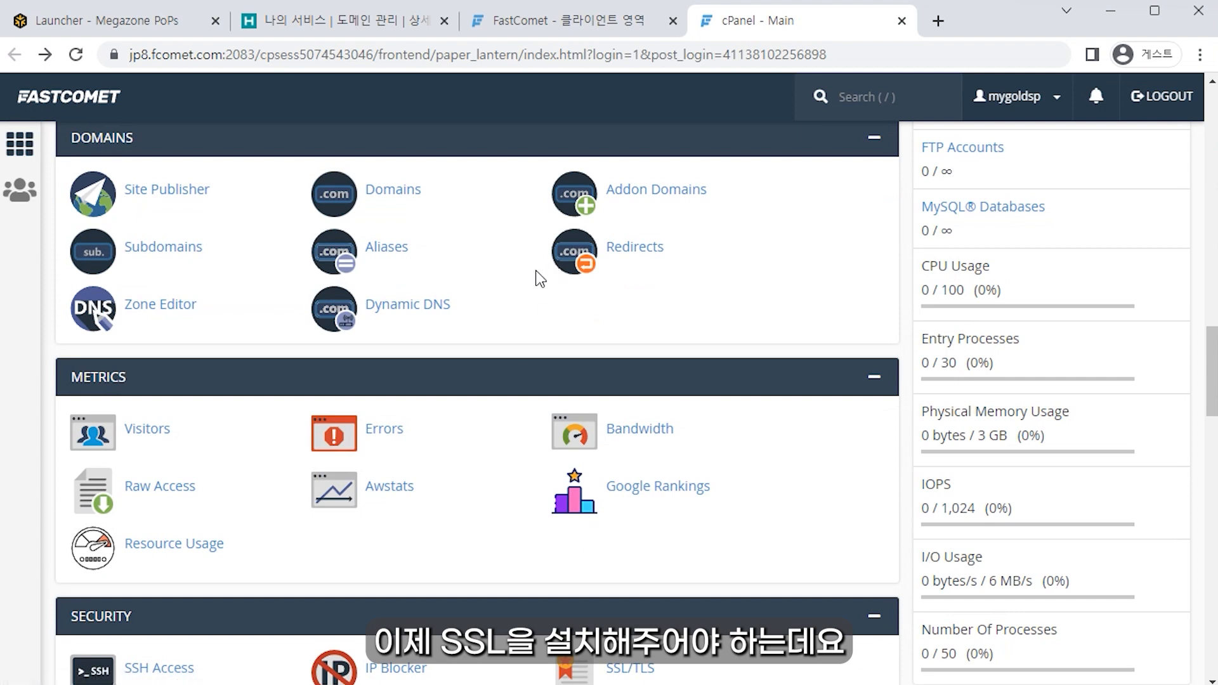
Step: Start Enable SSL with the master password and review mygoldspoon.com in the certificate list
click(556, 21)
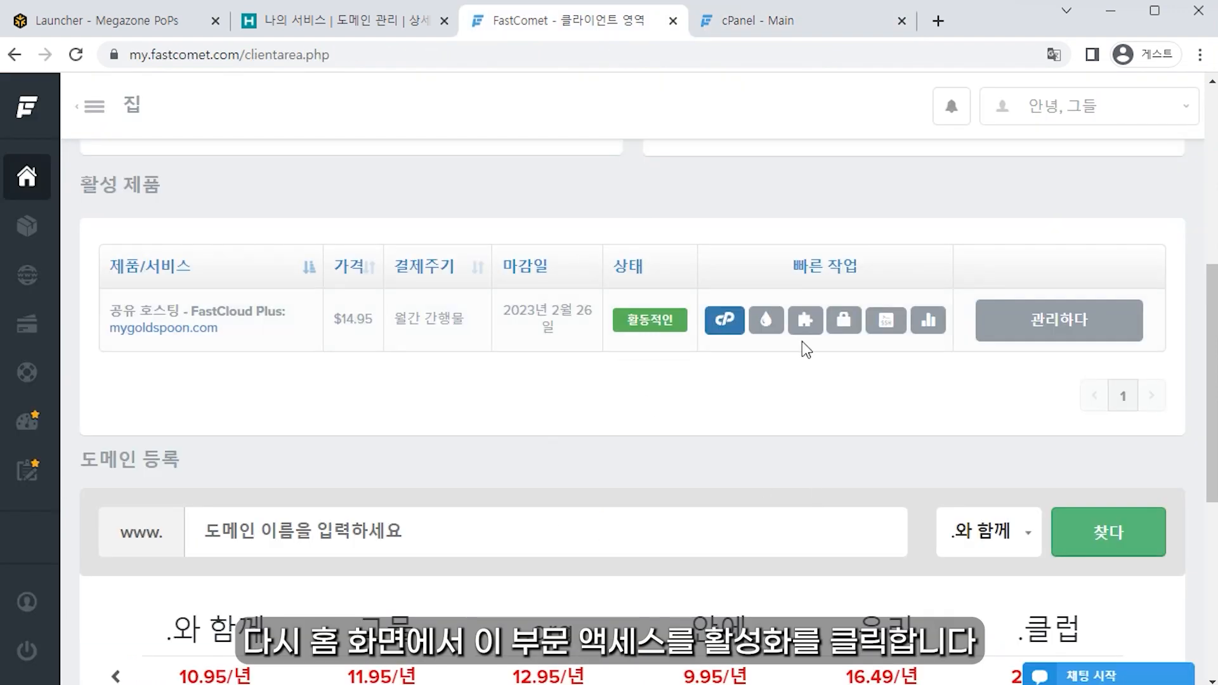
click(843, 323)
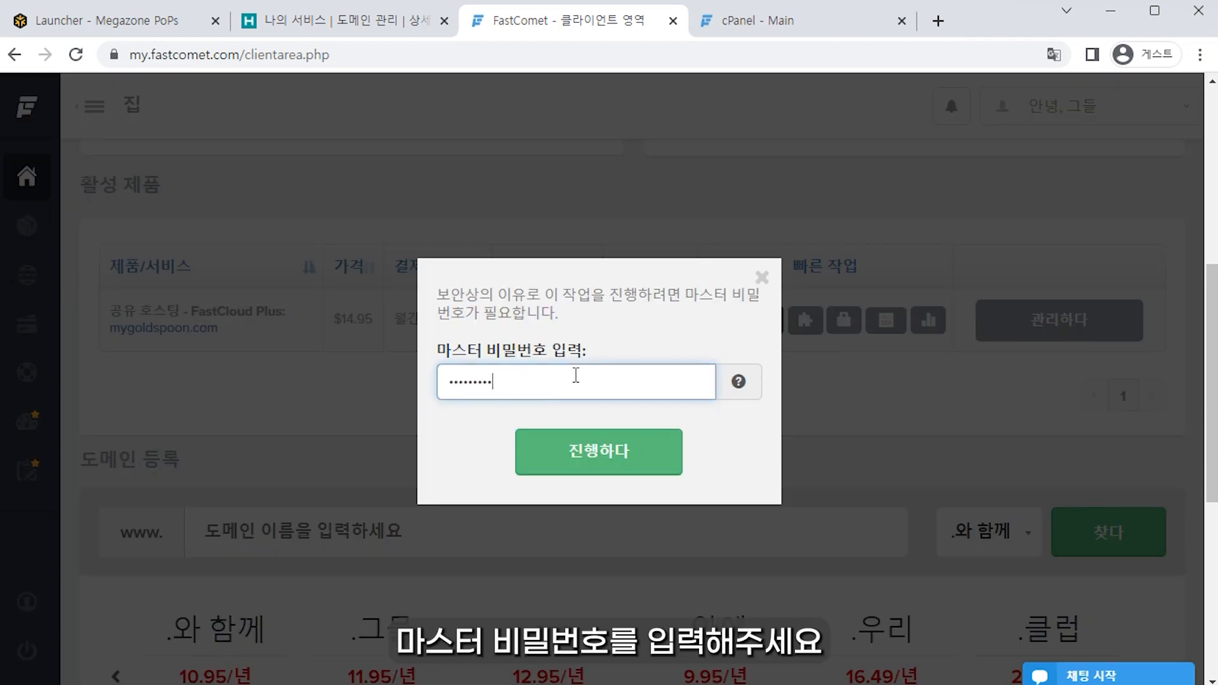
key(Return)
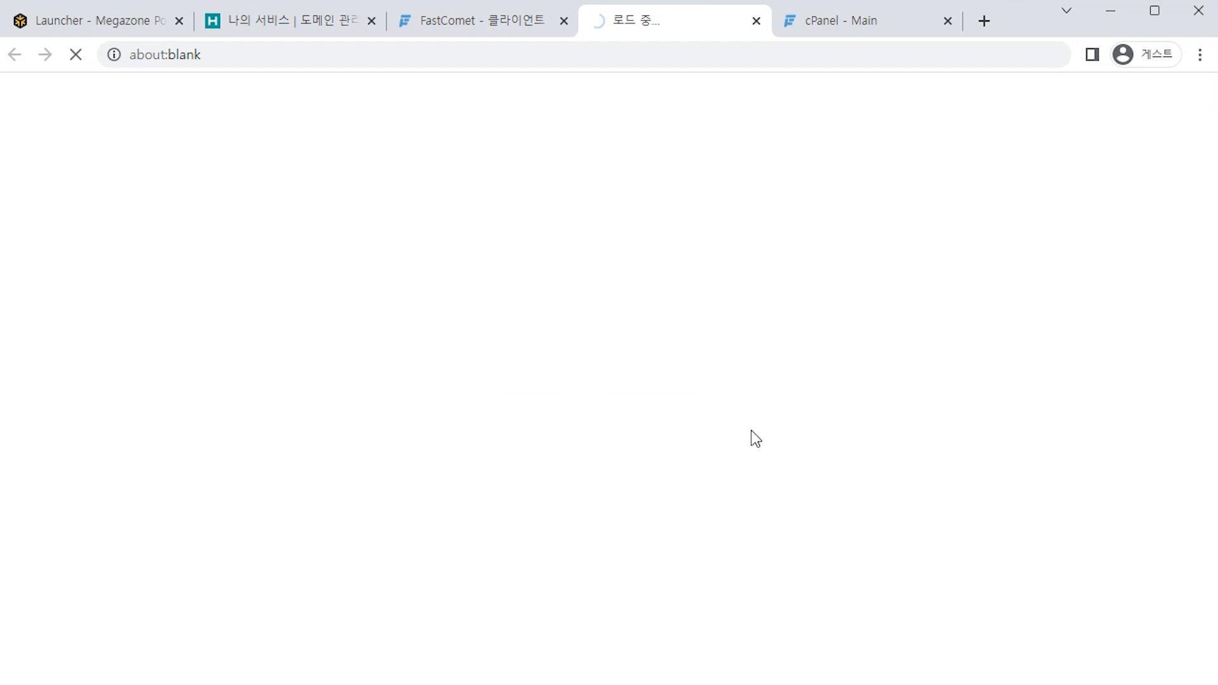
scroll(751, 430, down, 3)
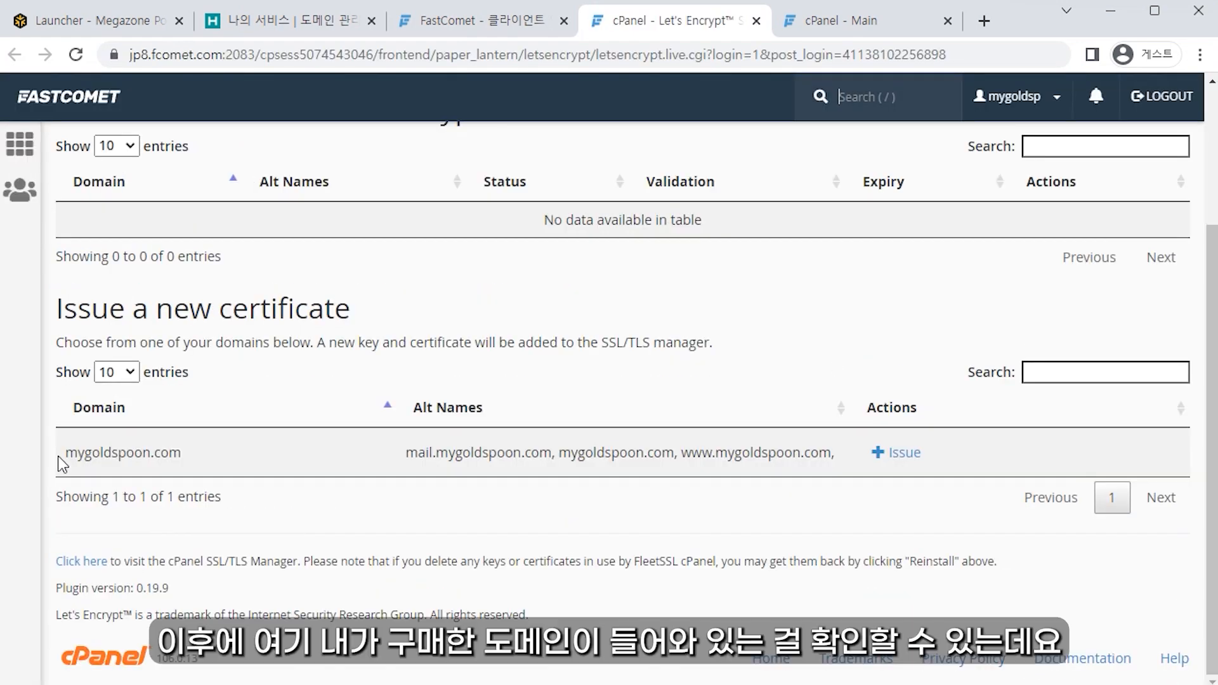
drag(59, 456, 189, 457)
click(326, 462)
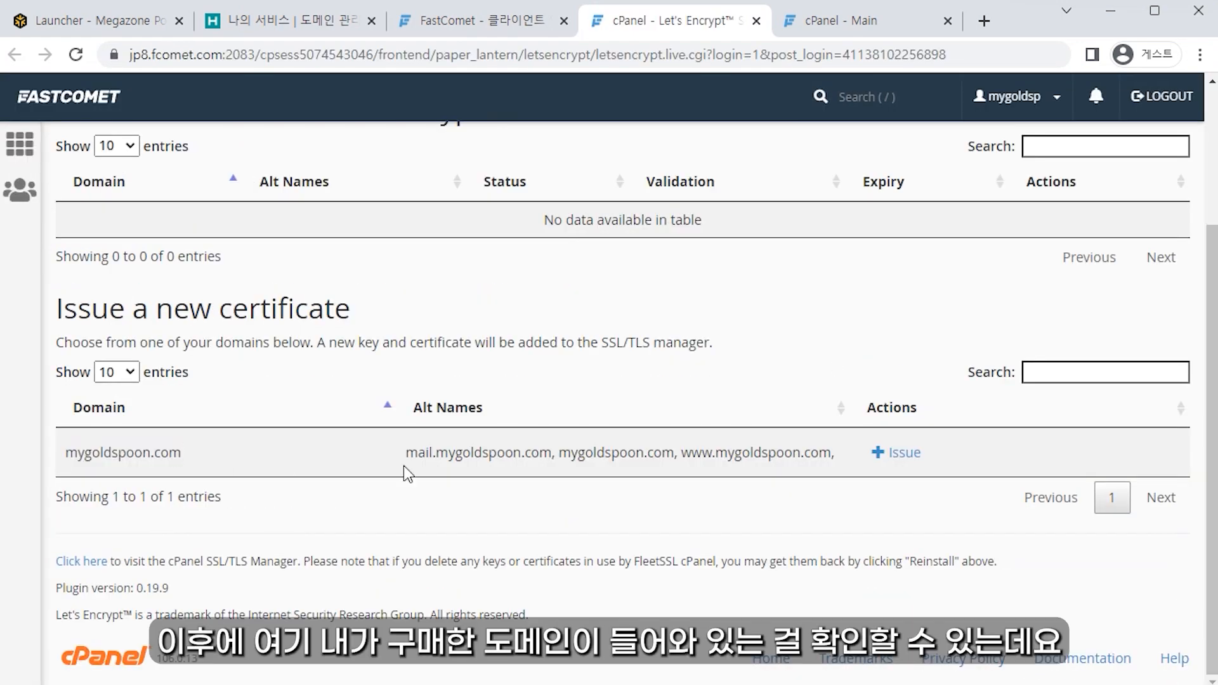
drag(342, 470, 832, 475)
click(975, 439)
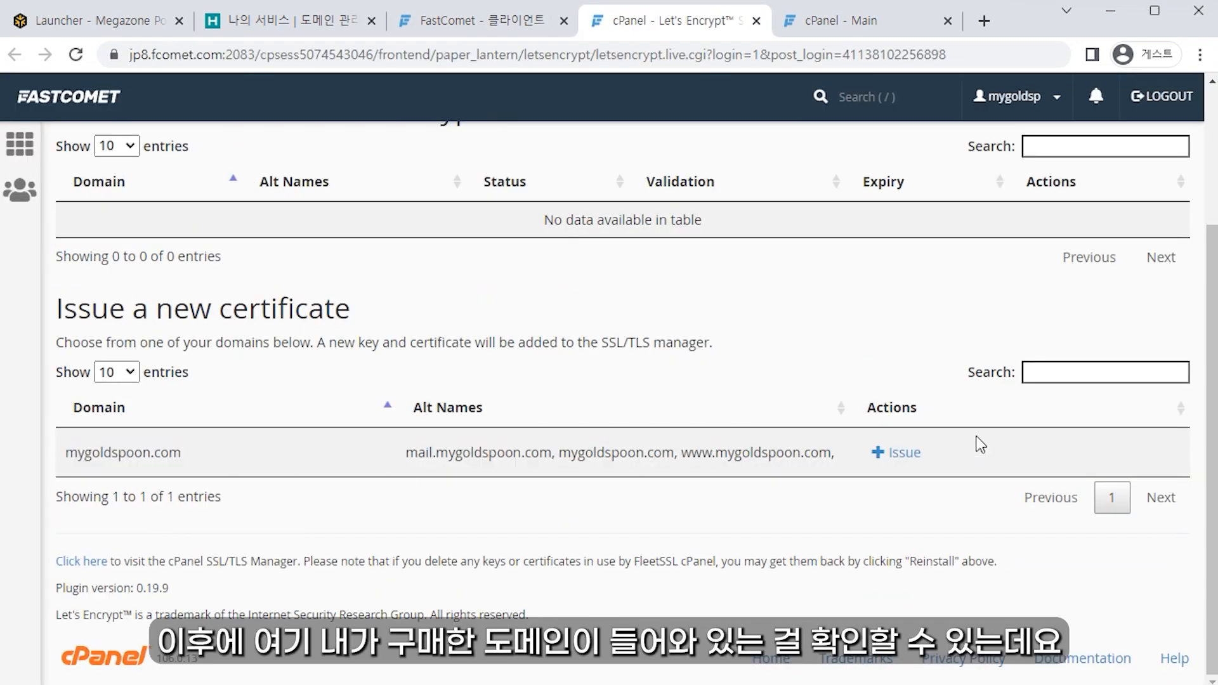
Step: Issue a Let's Encrypt certificate for mygoldspoon.com and www, excluding mail.mygoldspoon.com
click(906, 466)
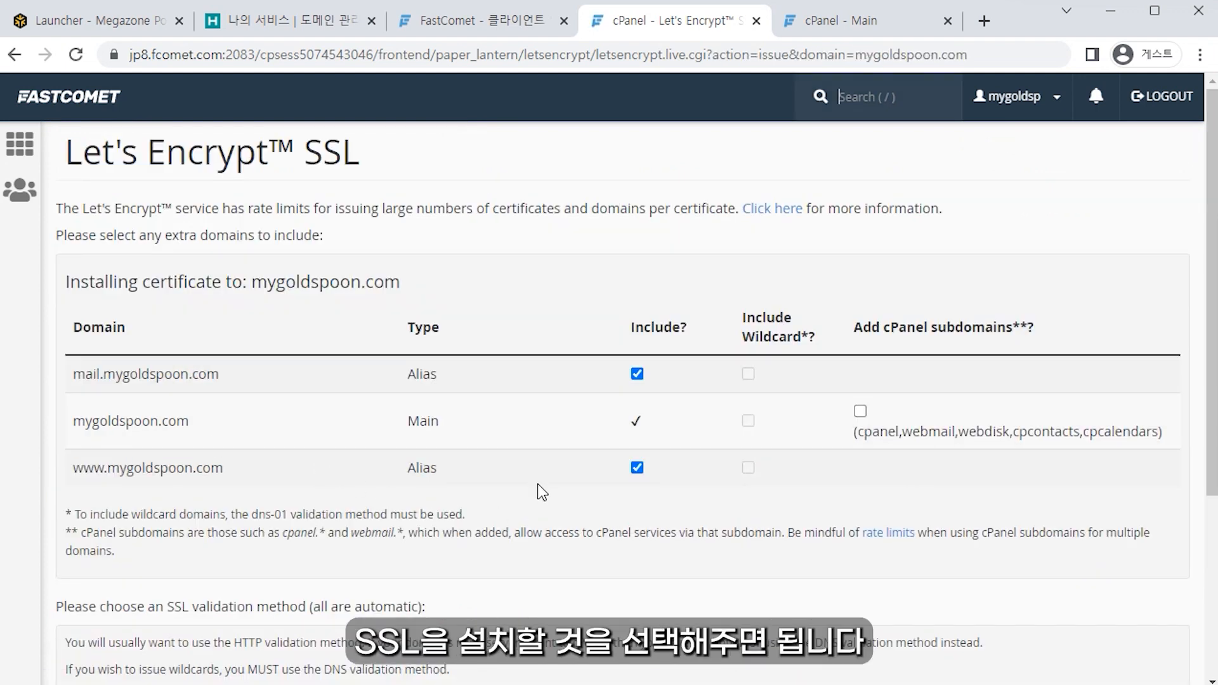
double_click(77, 378)
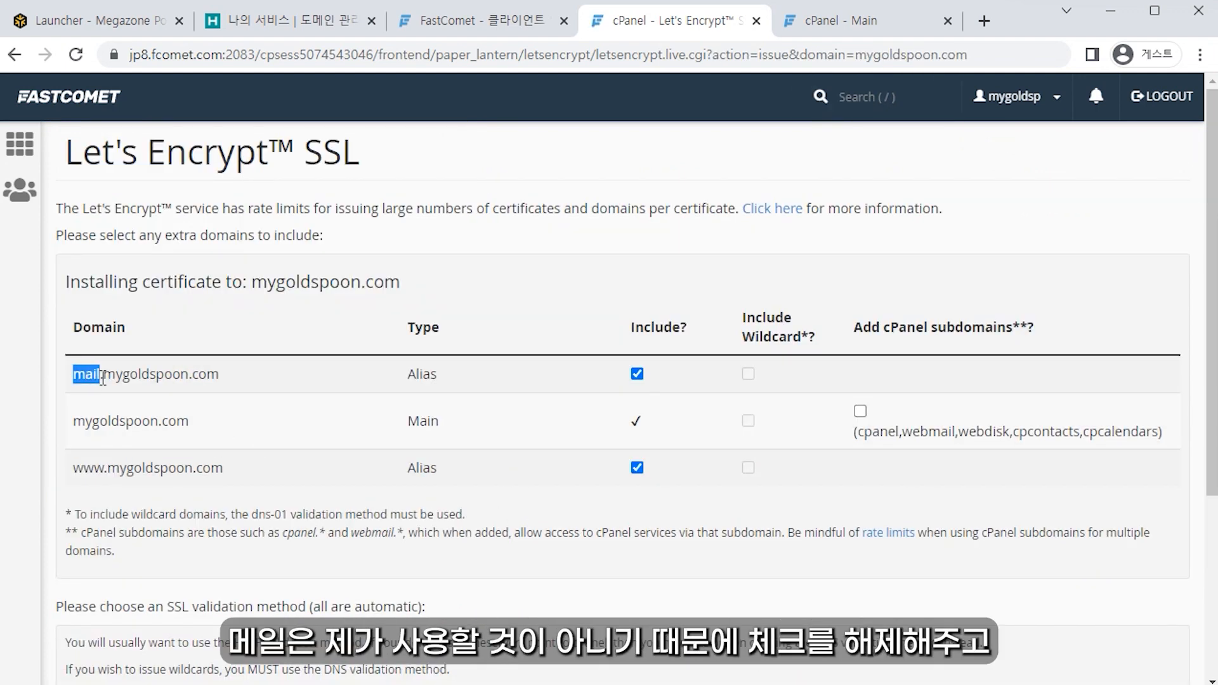
click(637, 374)
drag(72, 421, 236, 439)
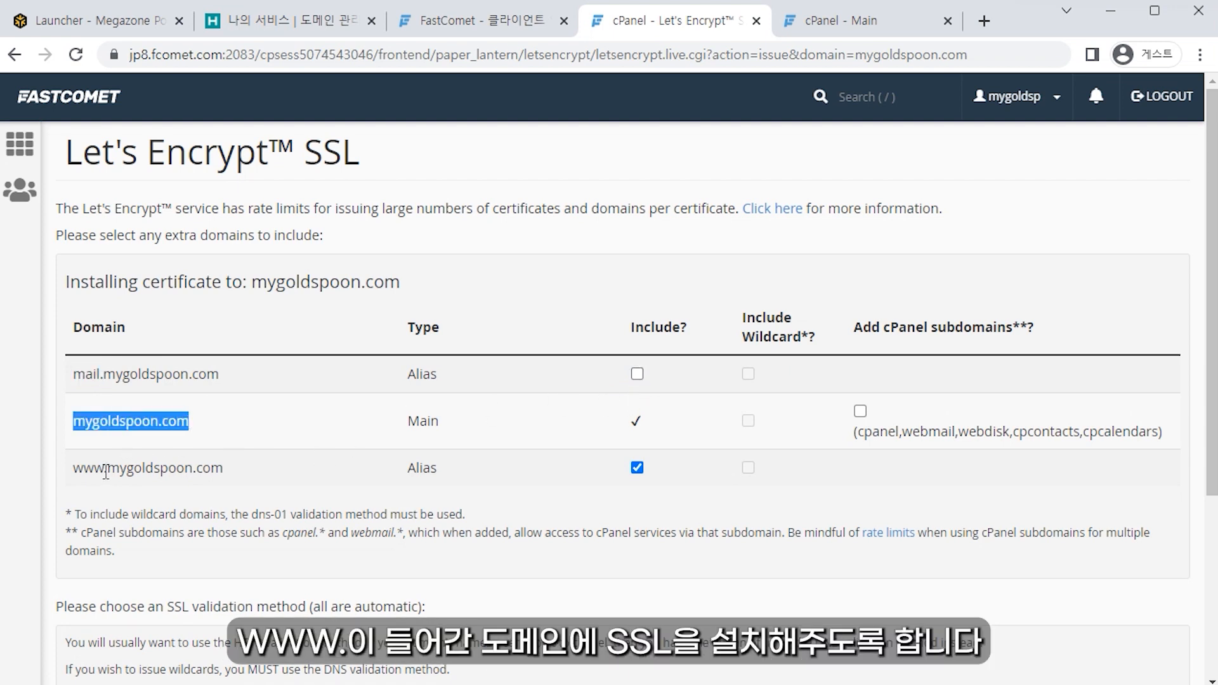
drag(107, 471, 72, 469)
drag(651, 476, 266, 420)
click(625, 488)
scroll(444, 526, down, 3)
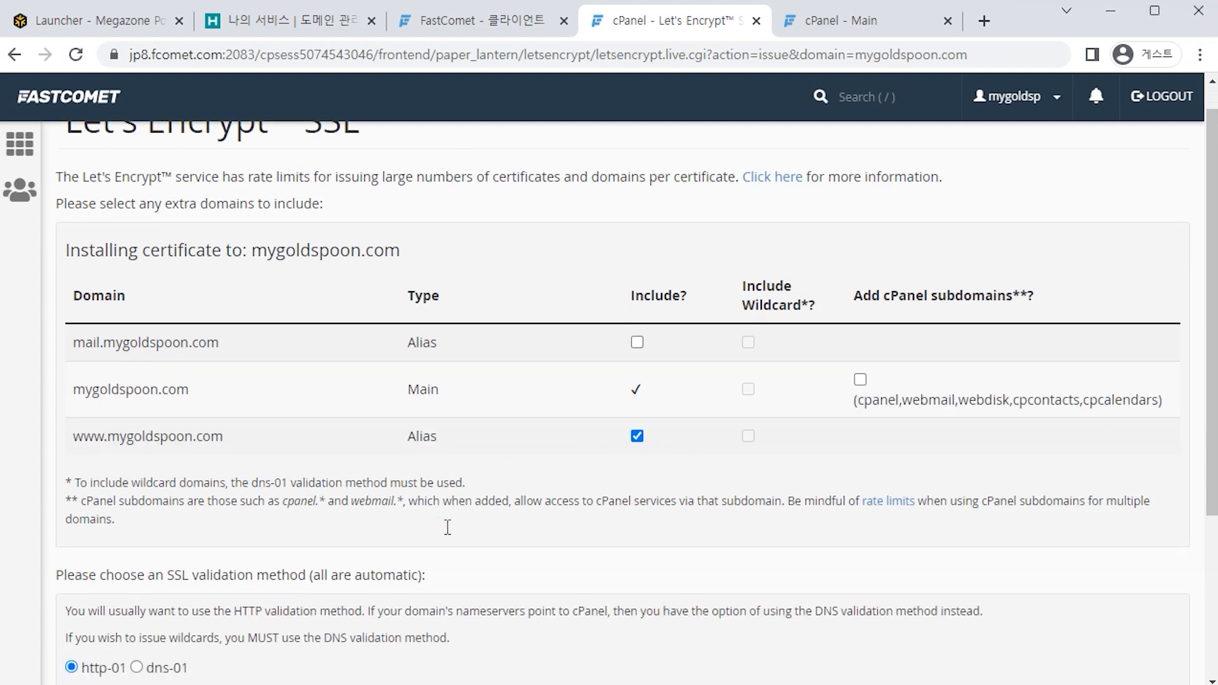
click(75, 583)
drag(472, 228, 553, 237)
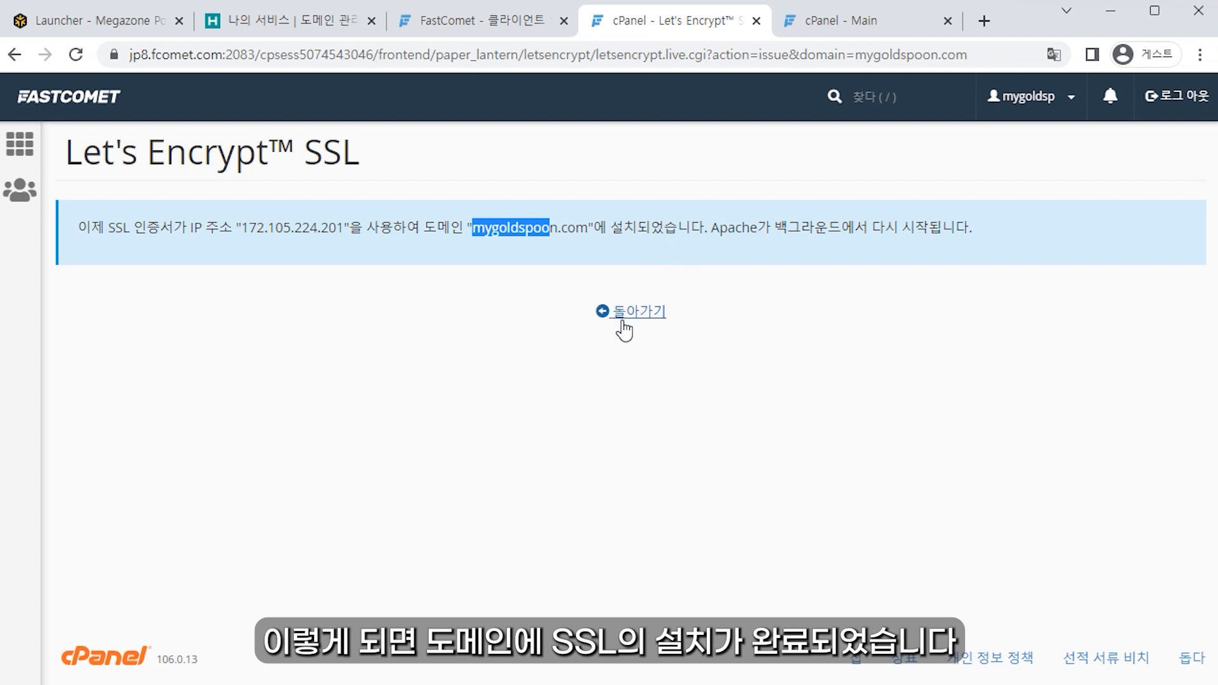
key(ctrl+w)
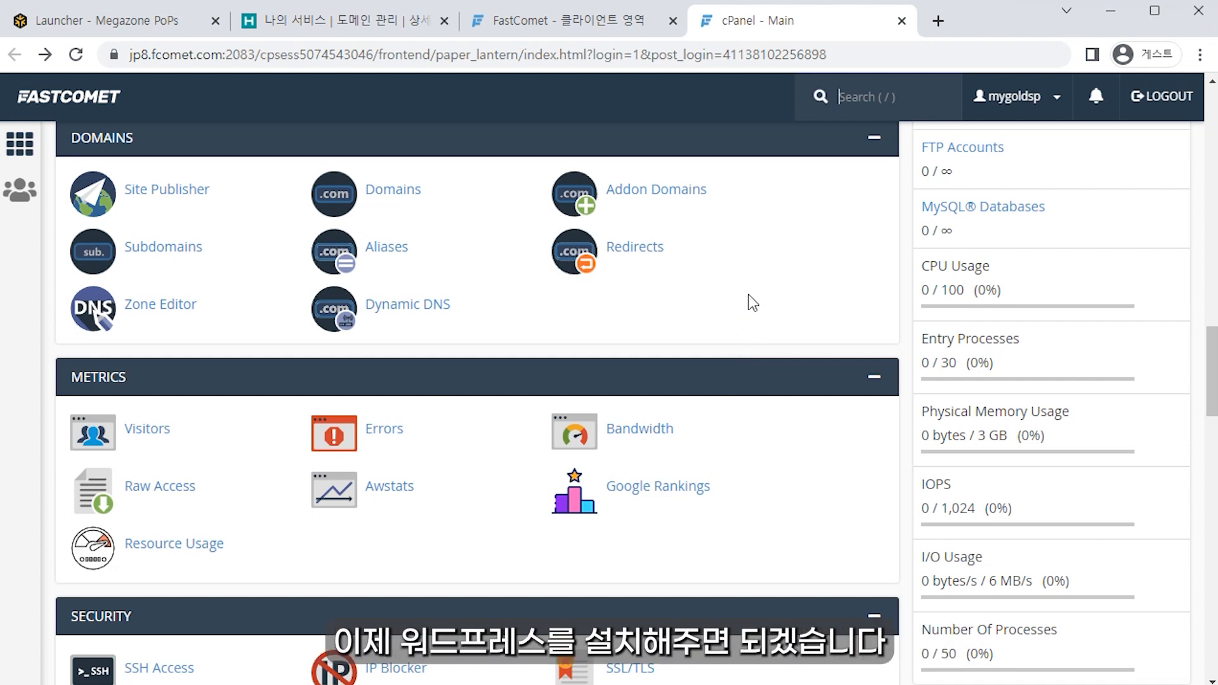
Step: Open cPanel and the Softaculous WordPress install form
click(724, 326)
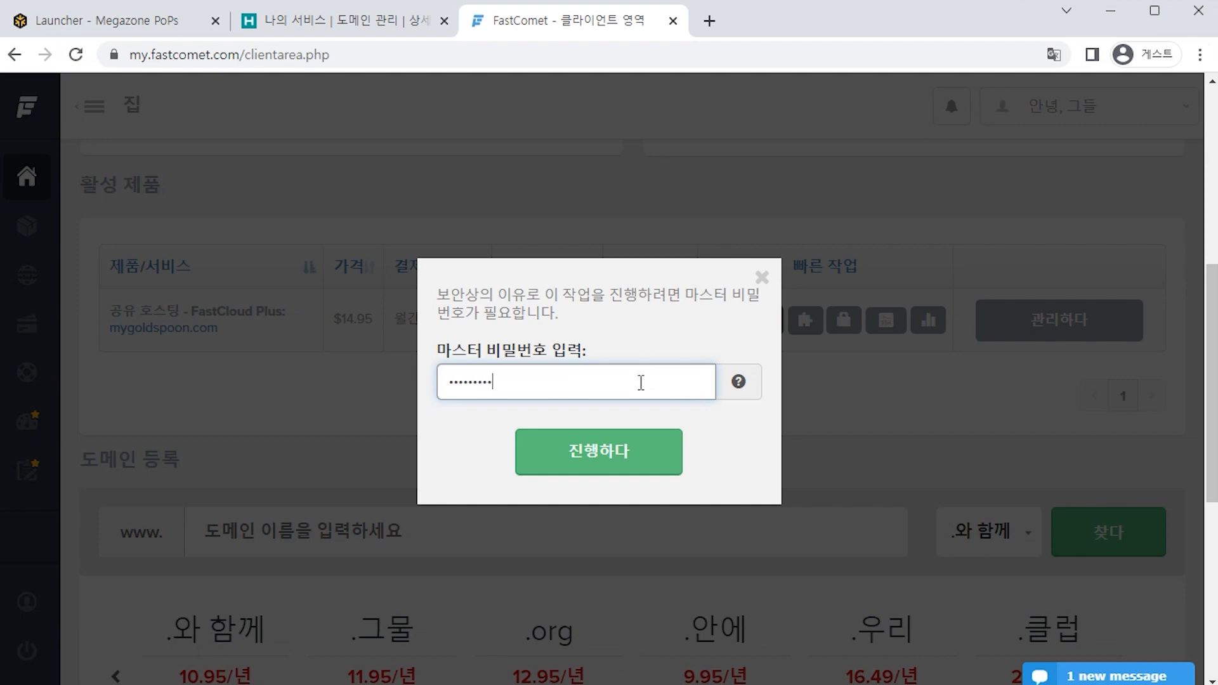
key(Return)
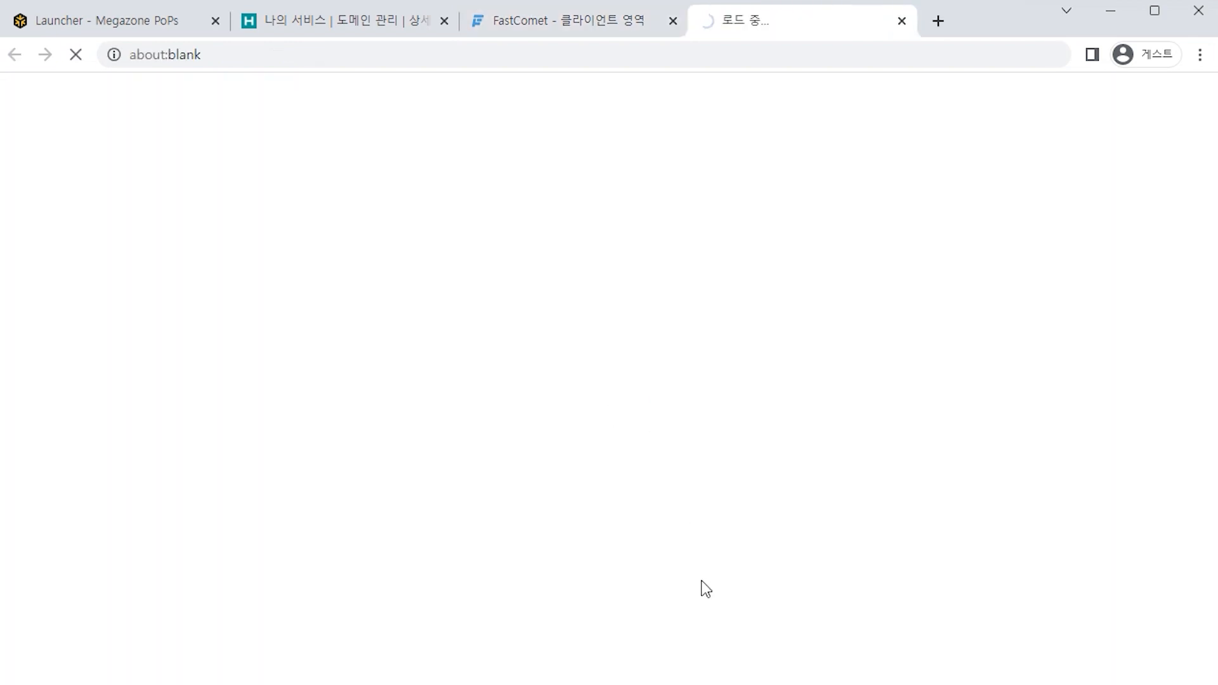
middle_click(712, 546)
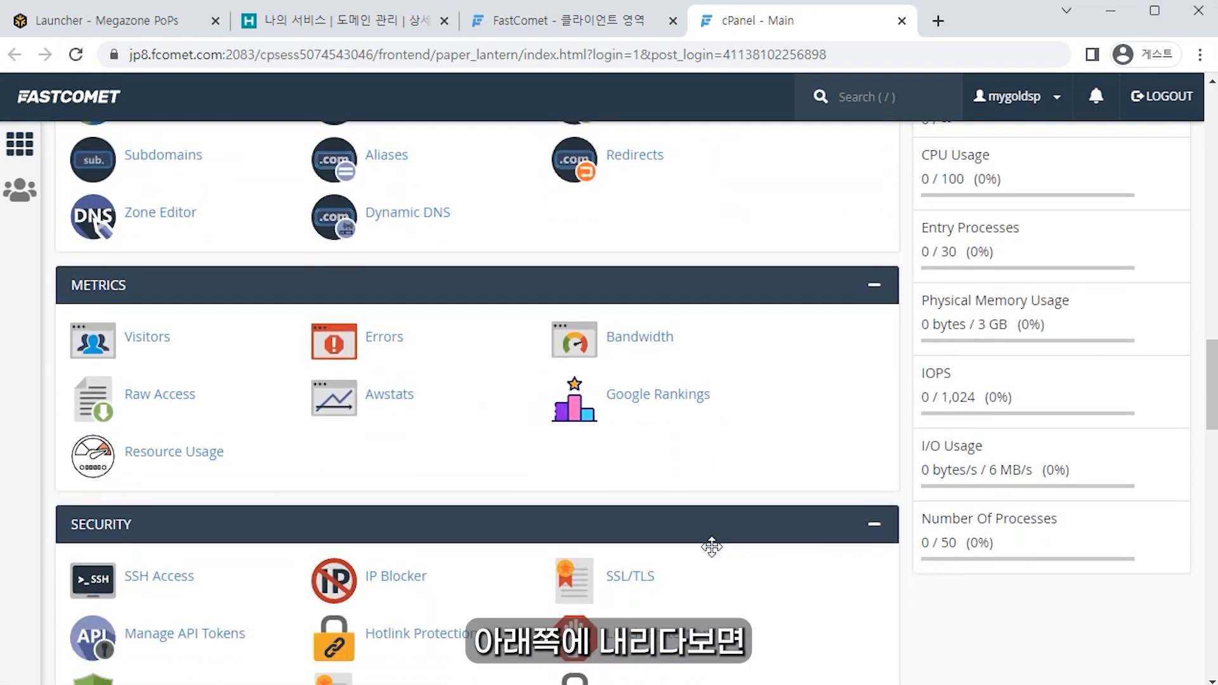
scroll(712, 547, down, 5)
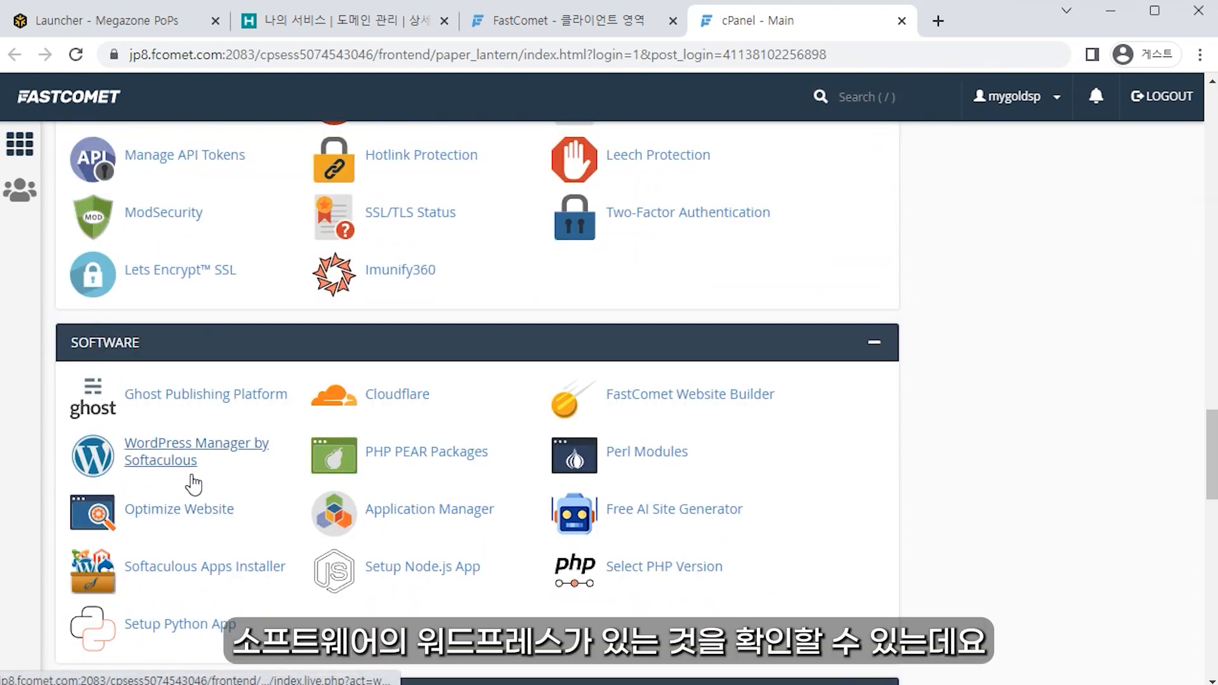
click(168, 477)
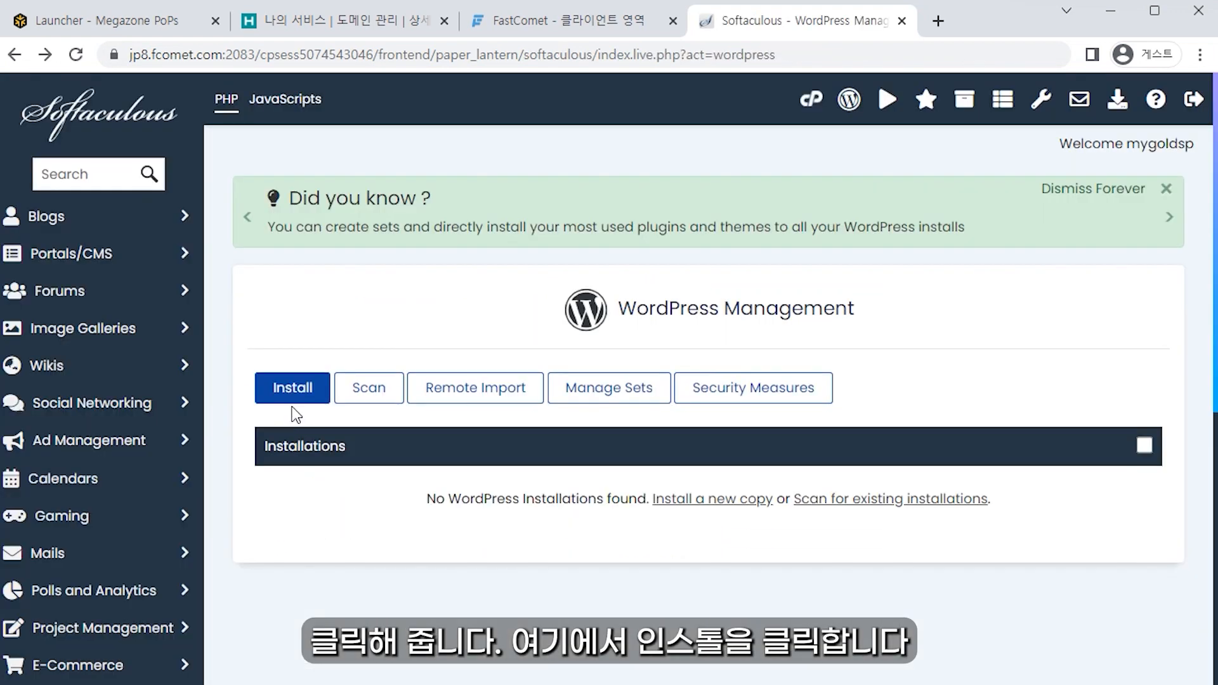
click(290, 398)
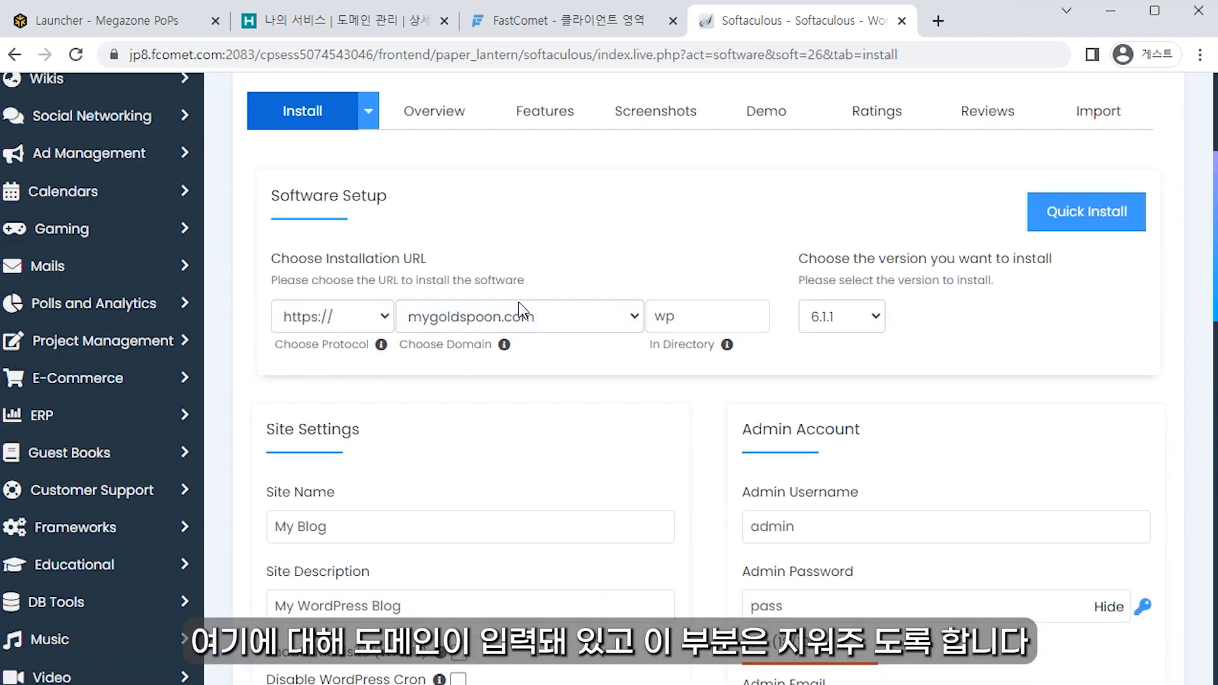
Step: Clear the 'wp' install directory and set the admin username, password and email address
drag(690, 318, 634, 322)
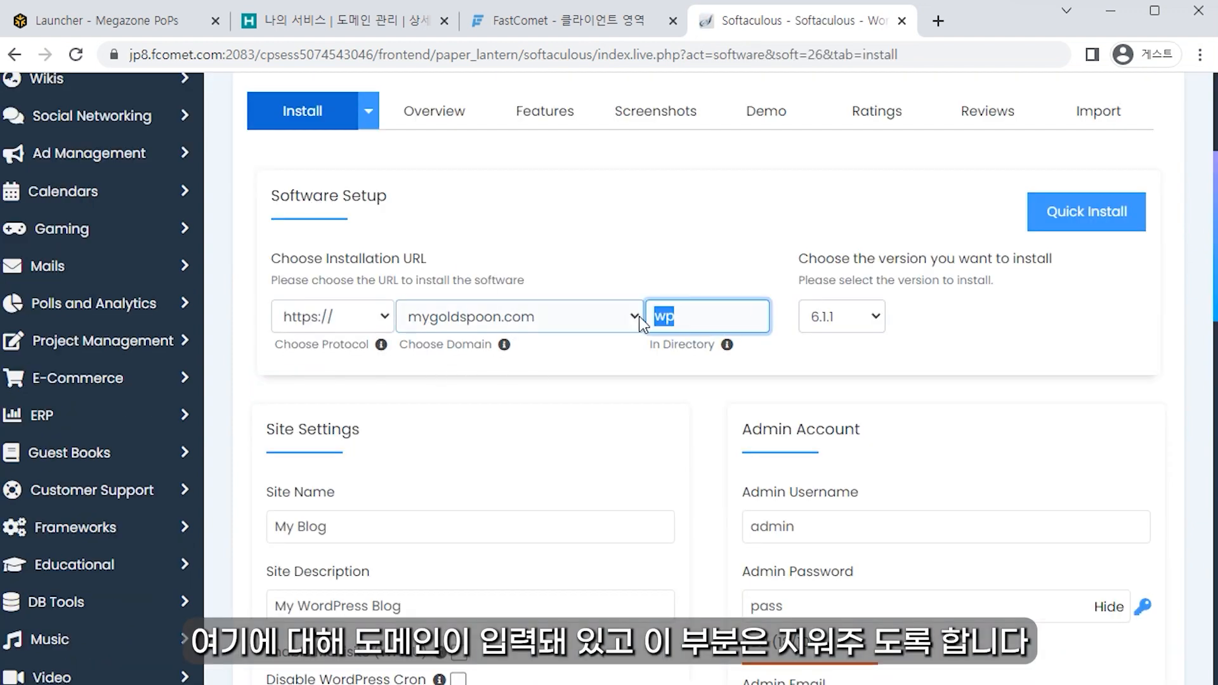
key(BackSpace)
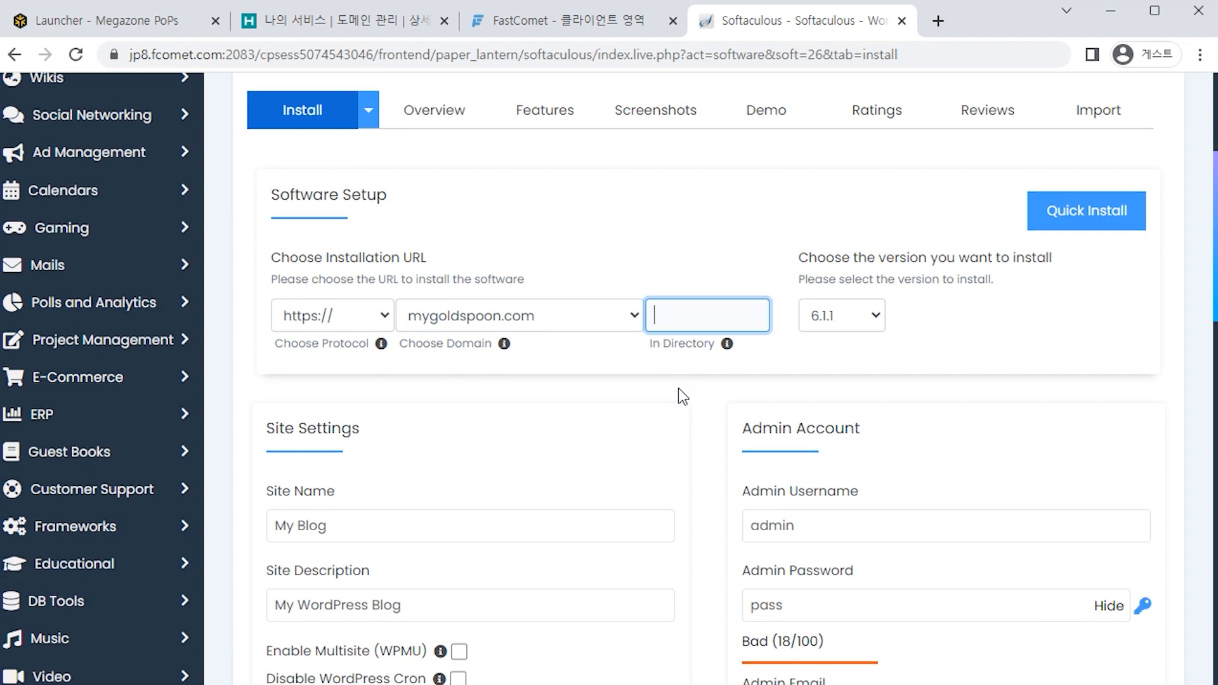
scroll(679, 387, down, 3)
triple_click(294, 341)
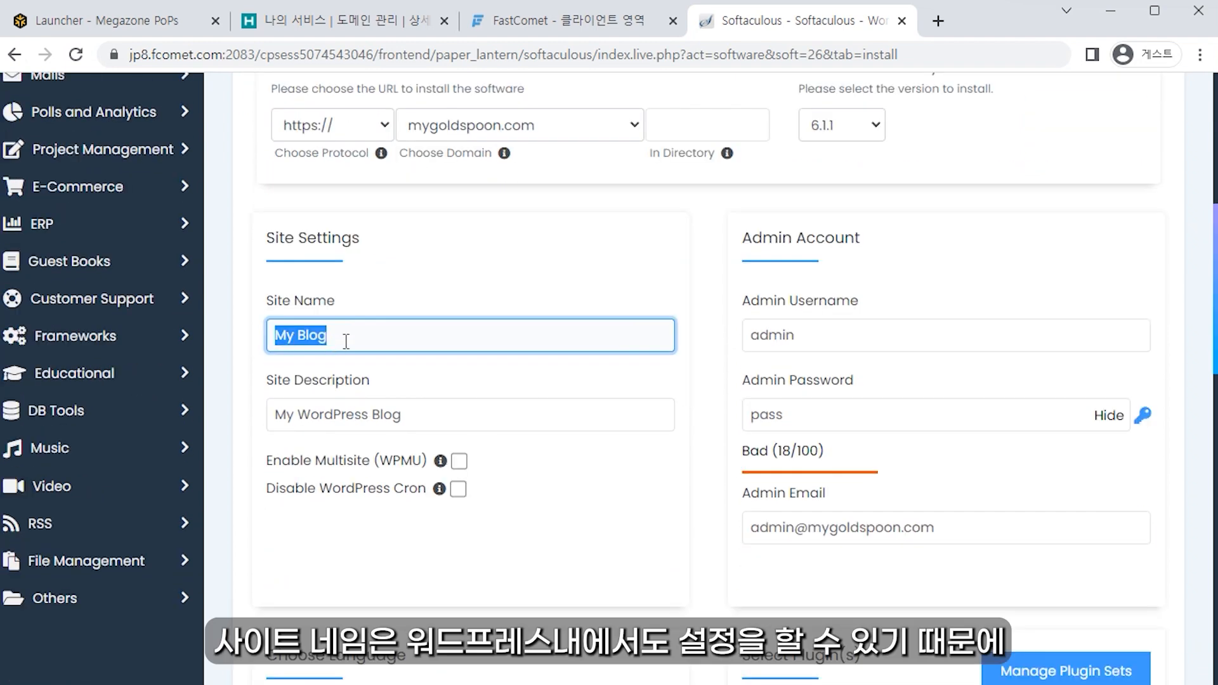
click(424, 413)
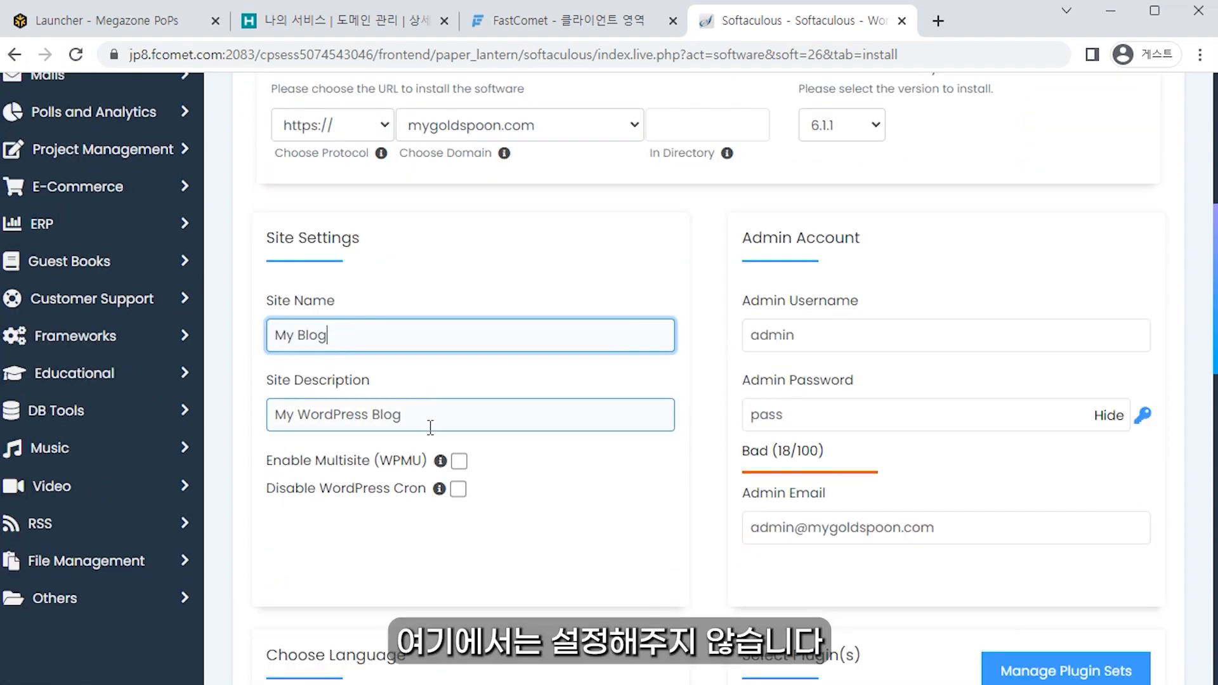
click(799, 336)
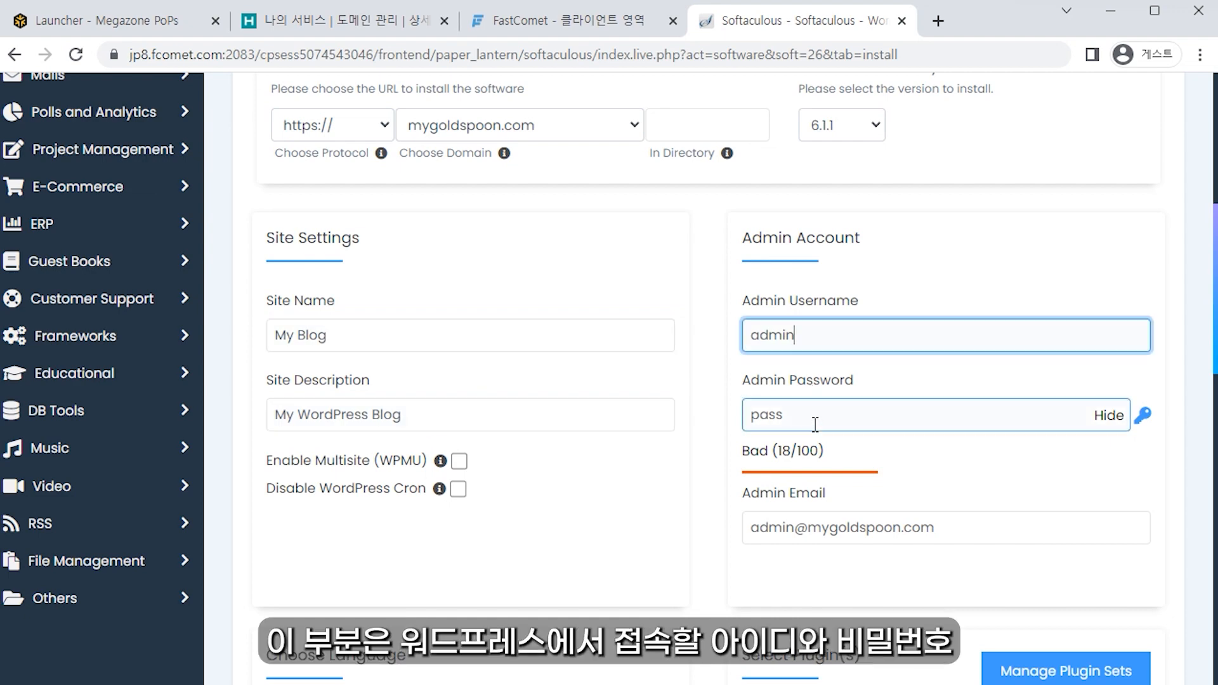
drag(826, 334, 714, 319)
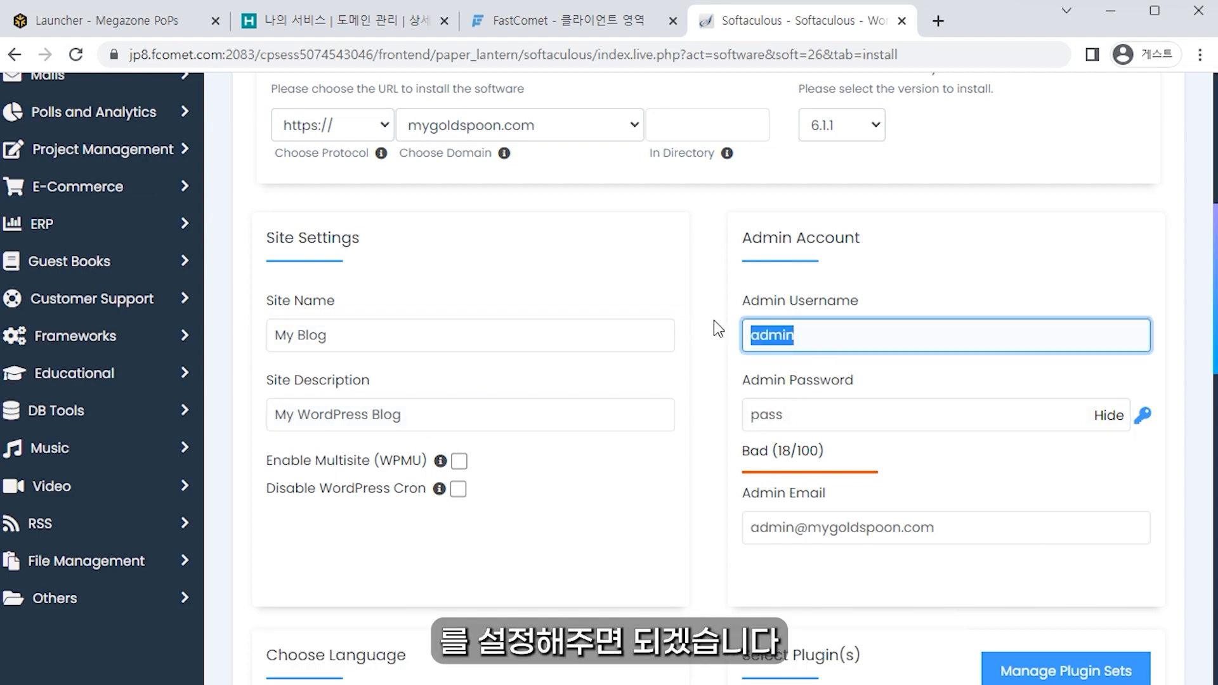
click(832, 403)
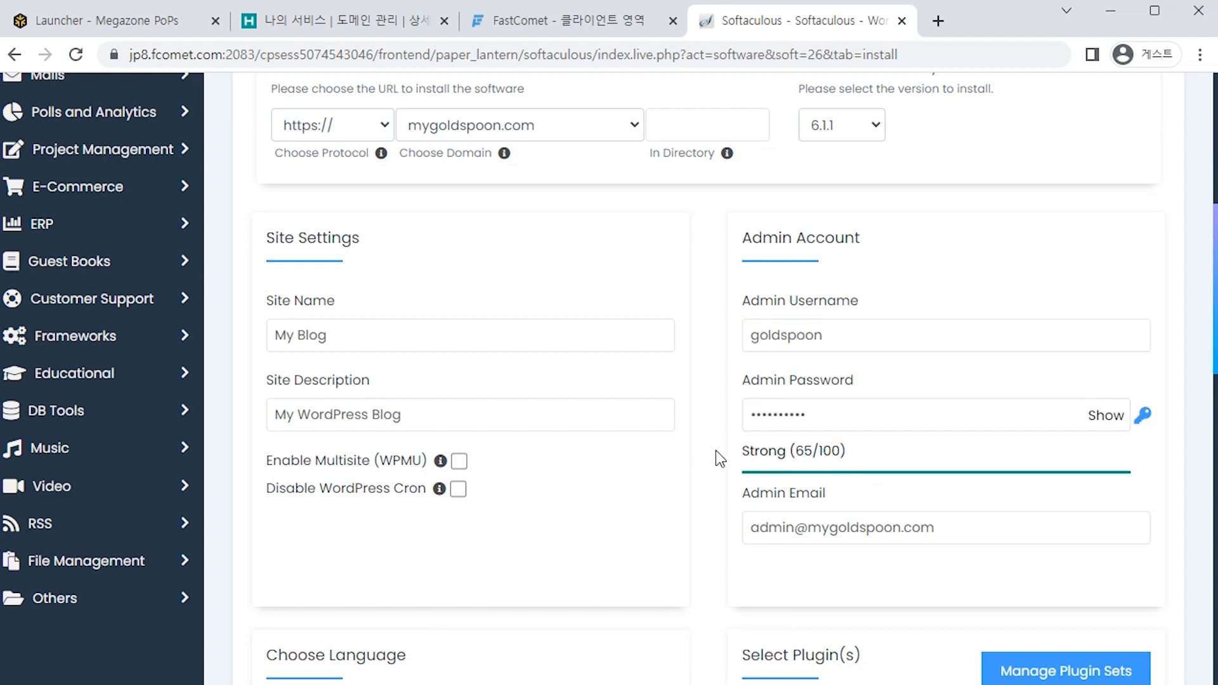
drag(938, 529, 721, 536)
Step: Choose Korean as the site language and install WordPress
scroll(728, 538, down, 6)
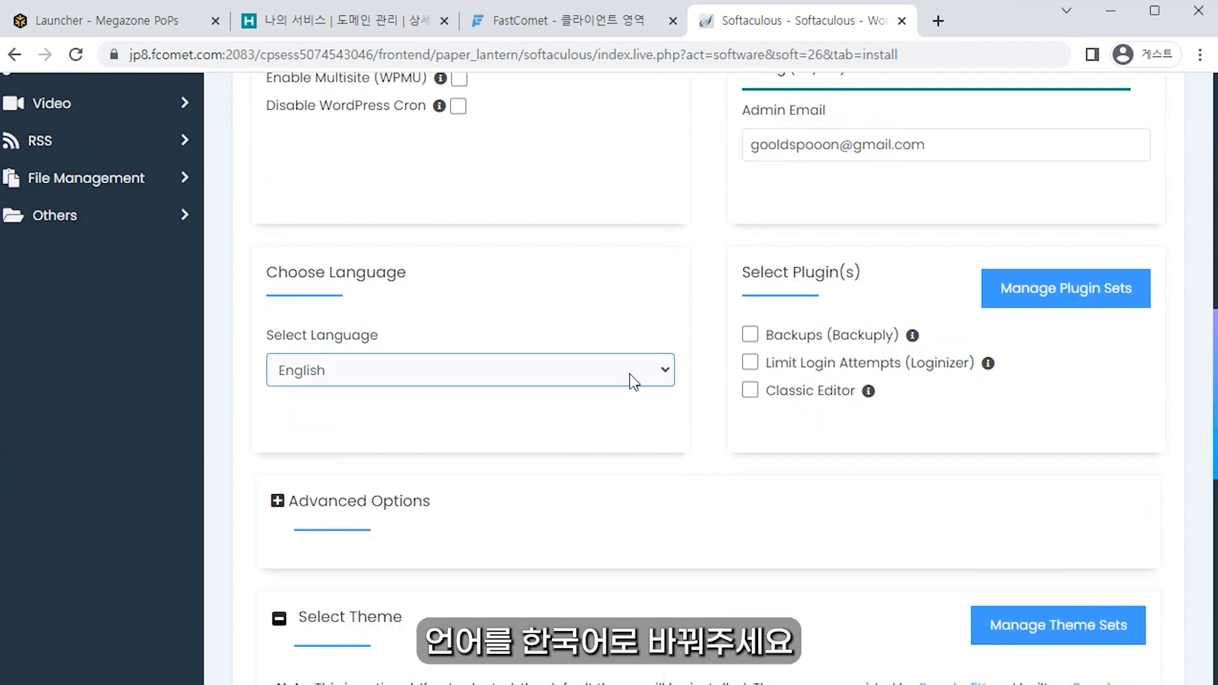
click(632, 380)
scroll(667, 457, down, 1)
drag(670, 473, 666, 514)
click(494, 664)
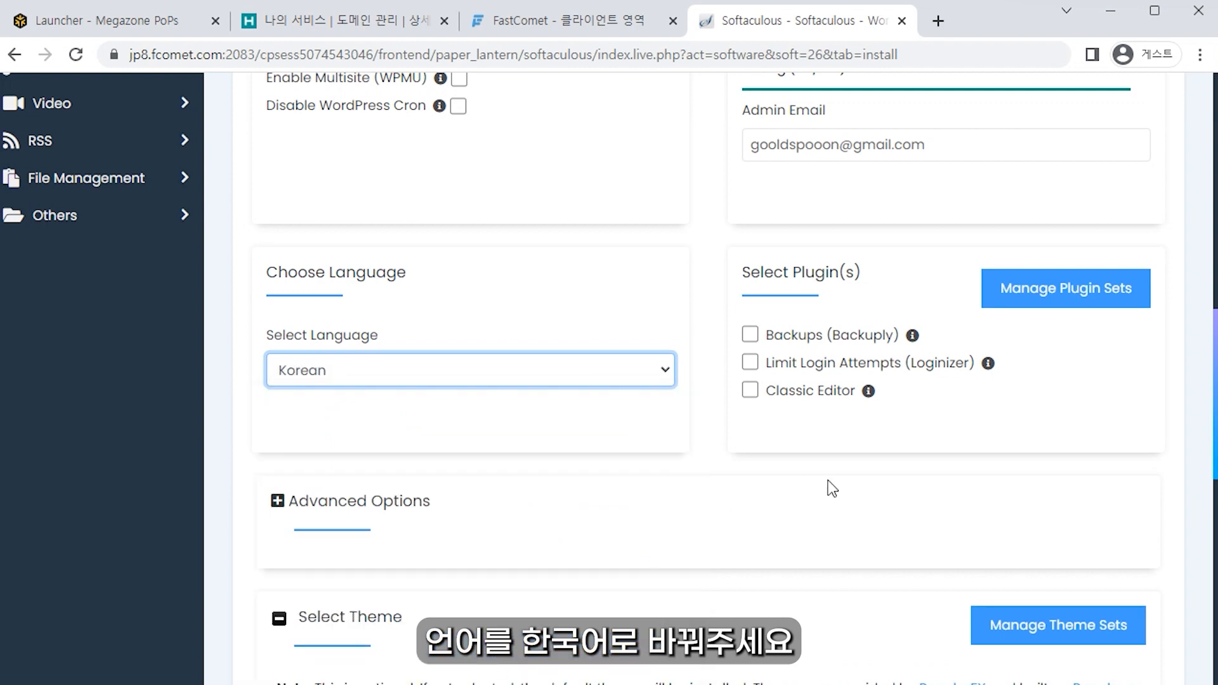
scroll(720, 463, down, 9)
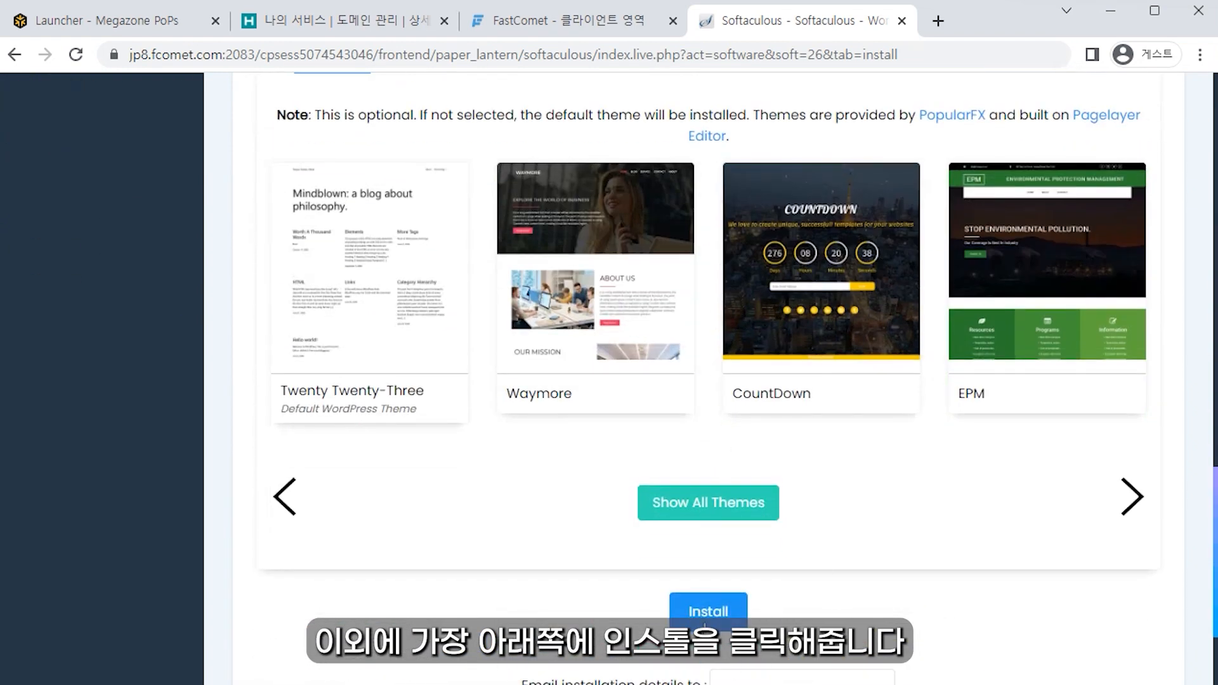
click(704, 624)
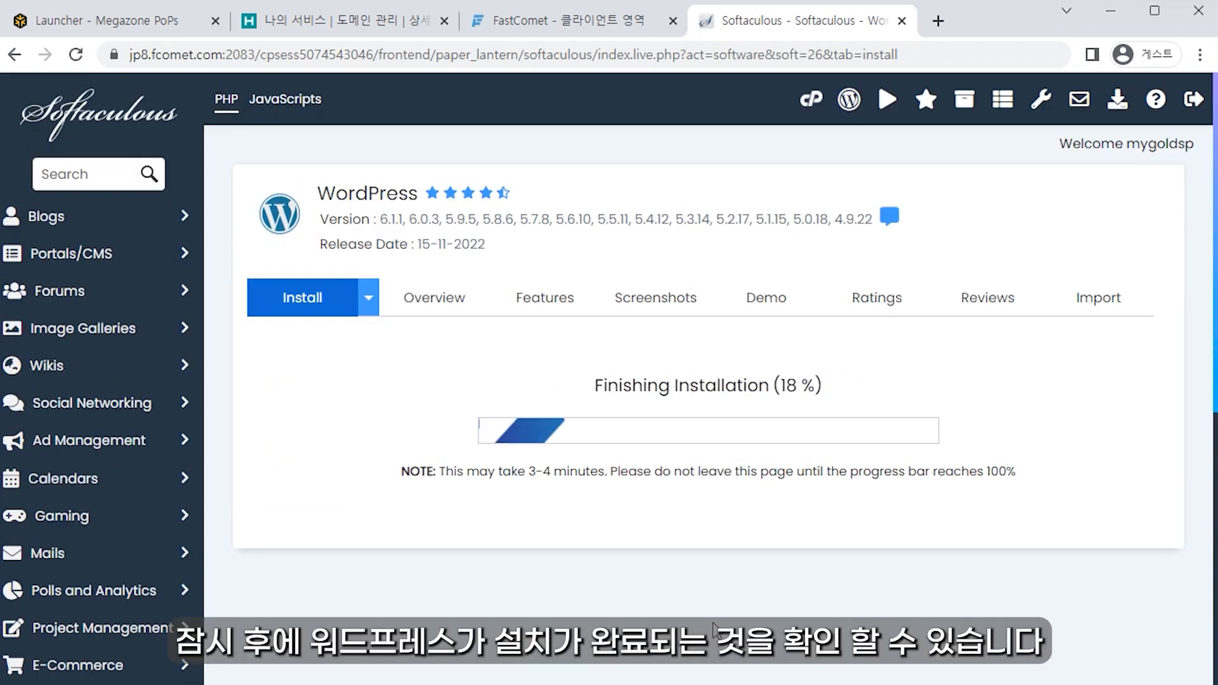
Step: View the newly installed blog, then open the /wp-admin dashboard in a new tab
scroll(327, 377, down, 1)
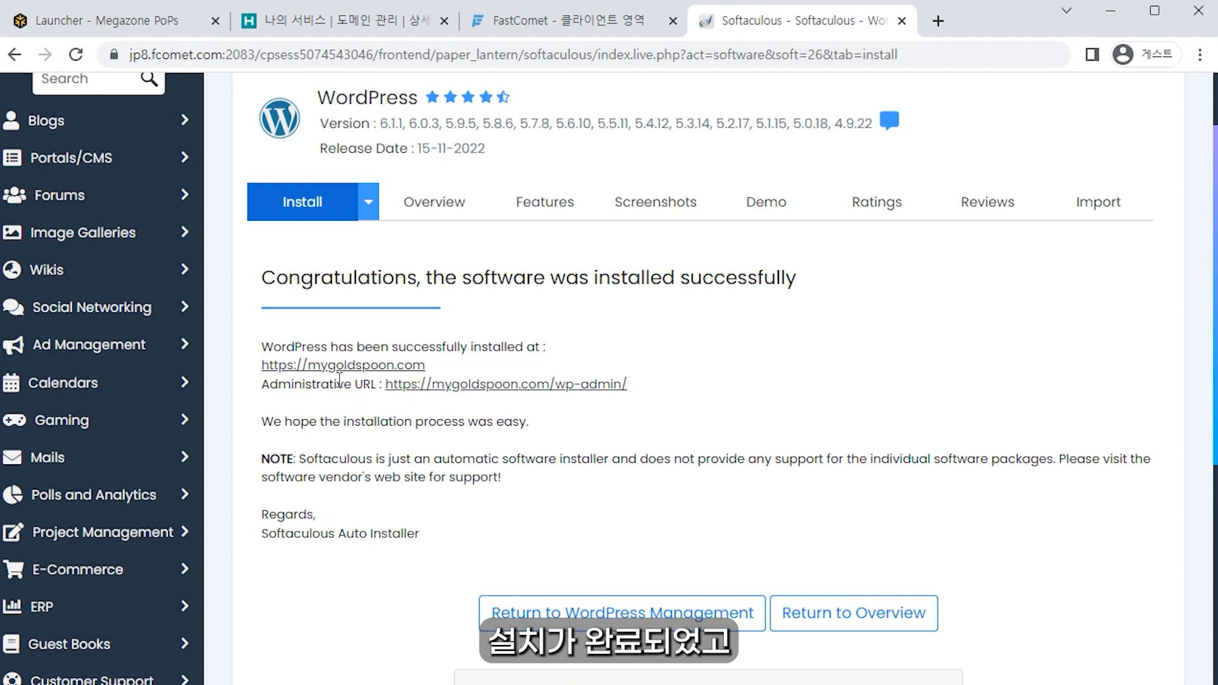
ctrl+click(317, 366)
click(832, 25)
scroll(573, 436, down, 10)
scroll(538, 463, up, 10)
drag(55, 128, 751, 86)
click(704, 22)
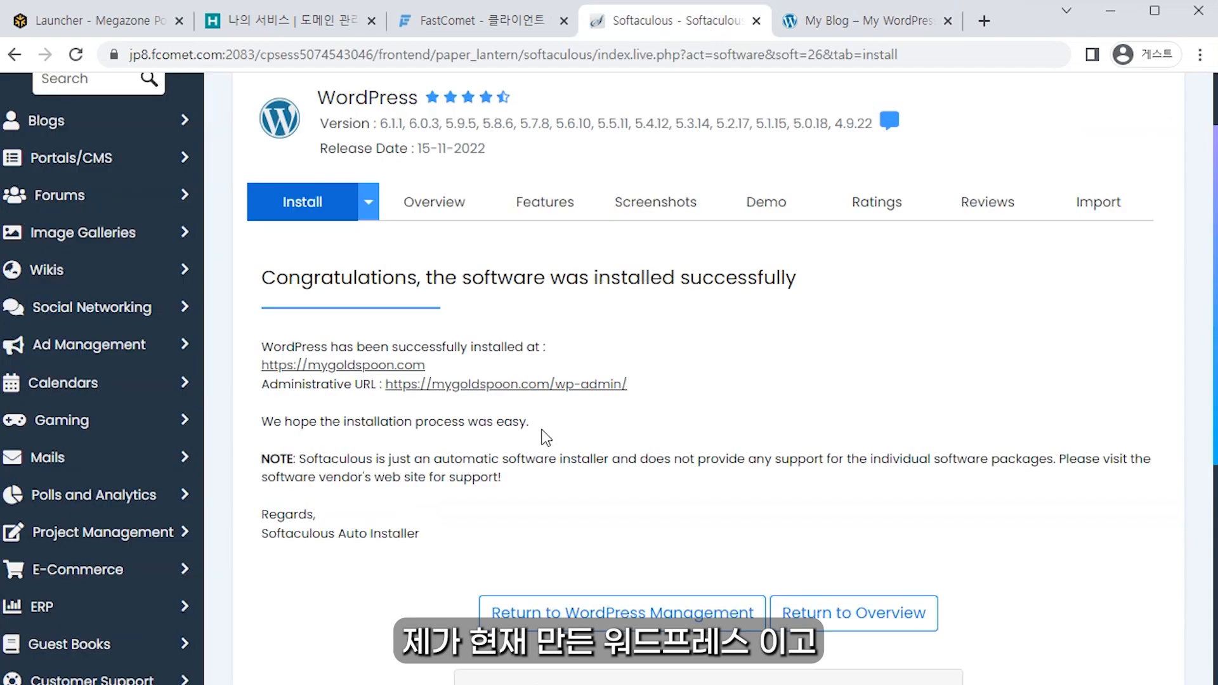
middle_click(515, 388)
click(726, 32)
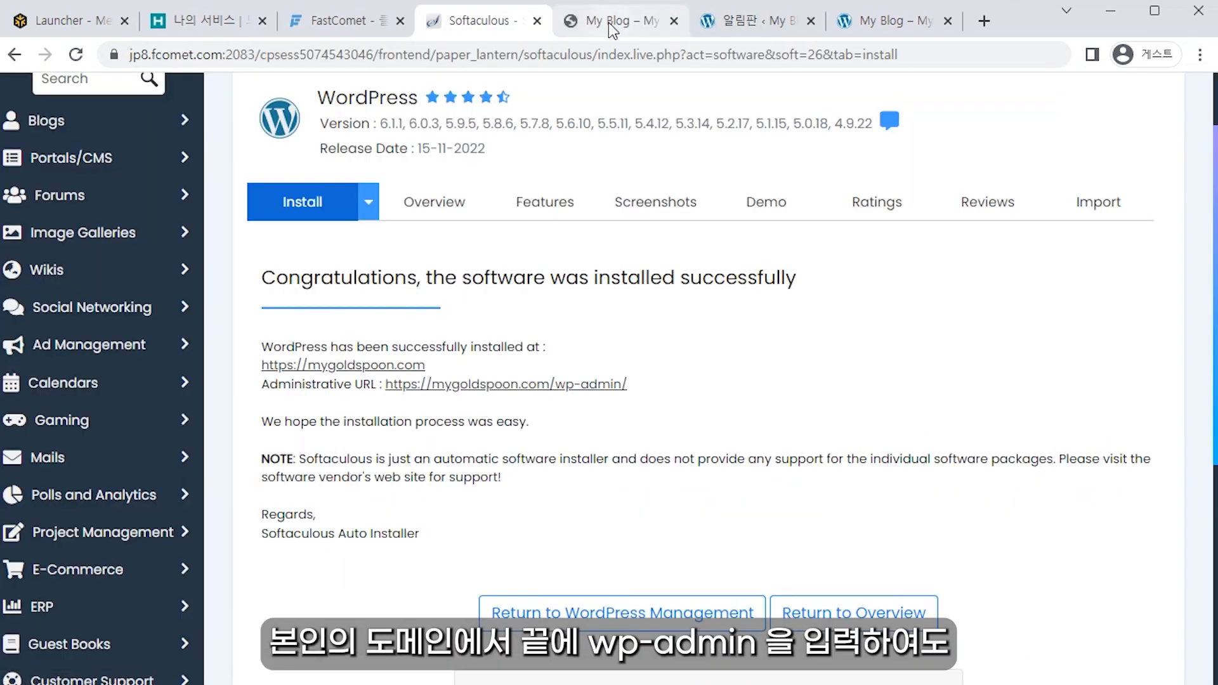
click(609, 20)
click(459, 54)
click(465, 56)
text(/wp-adm)
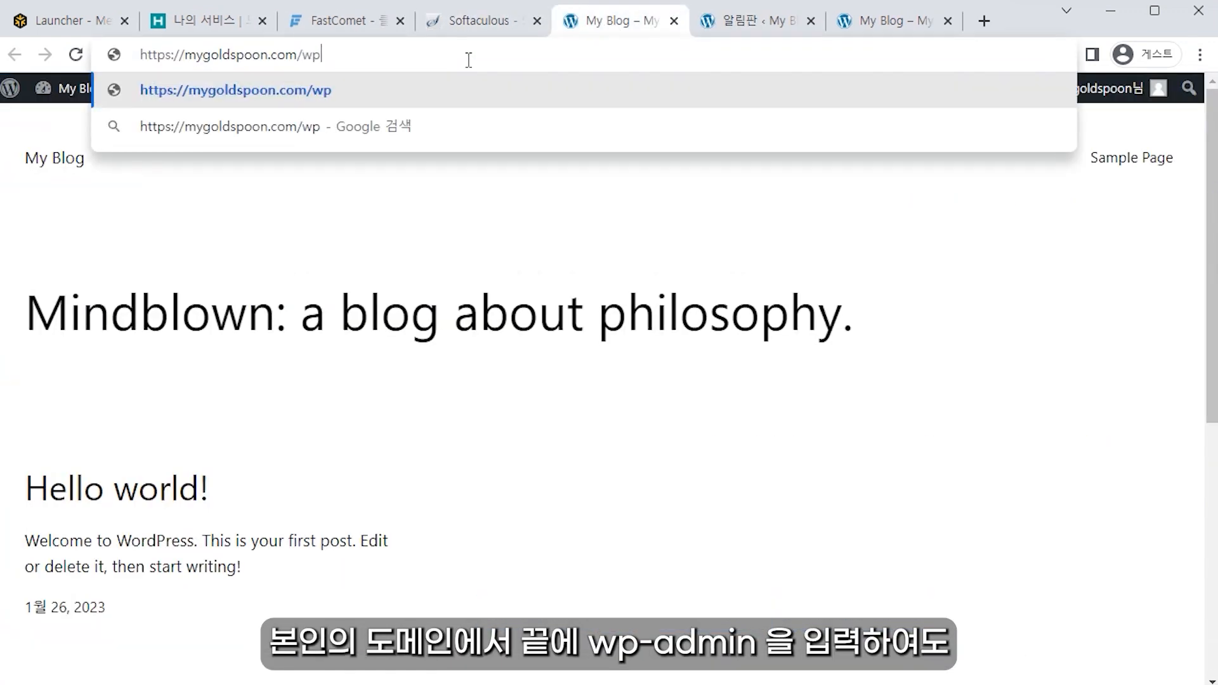
text(in)
key(Return)
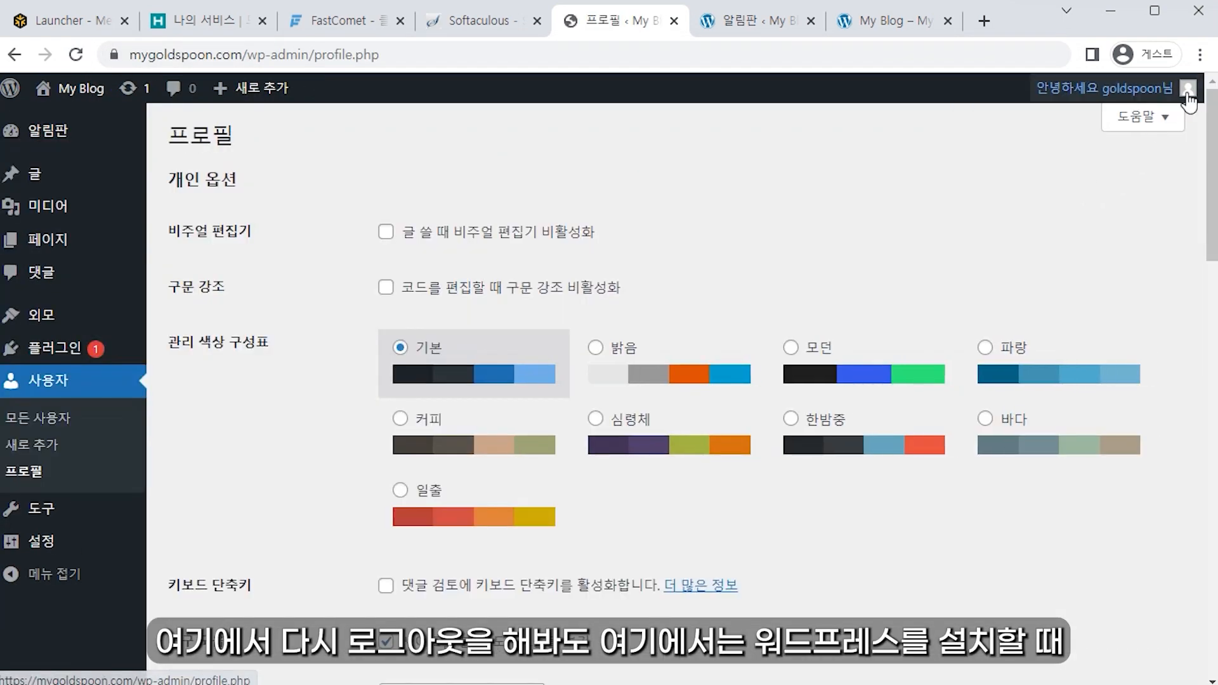
mouse_move(1189, 89)
click(1000, 258)
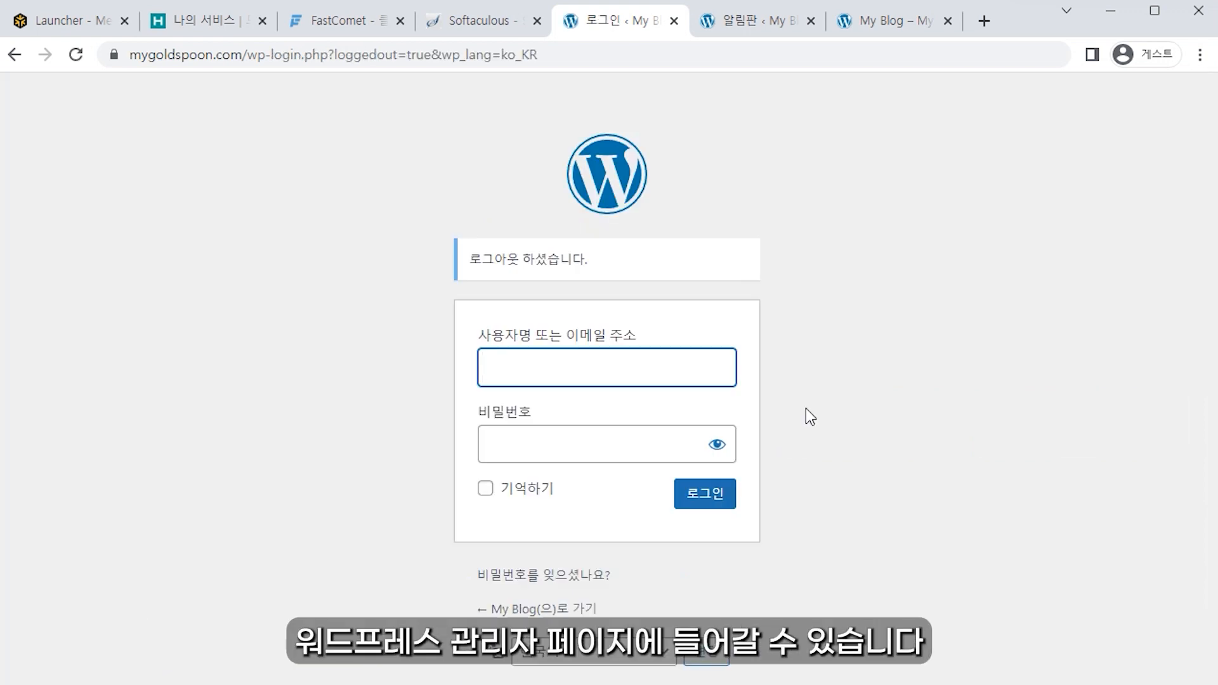
text(goldspoon)
key(Tab)
text(***********)
key(Return)
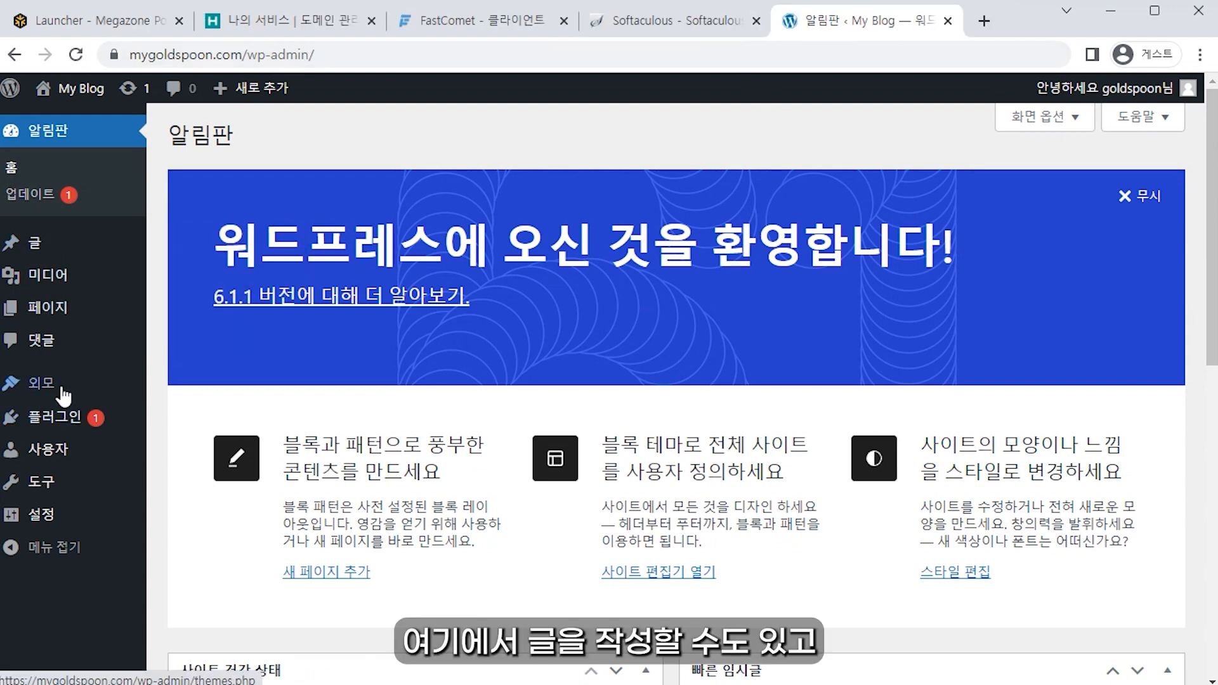
mouse_move(66, 420)
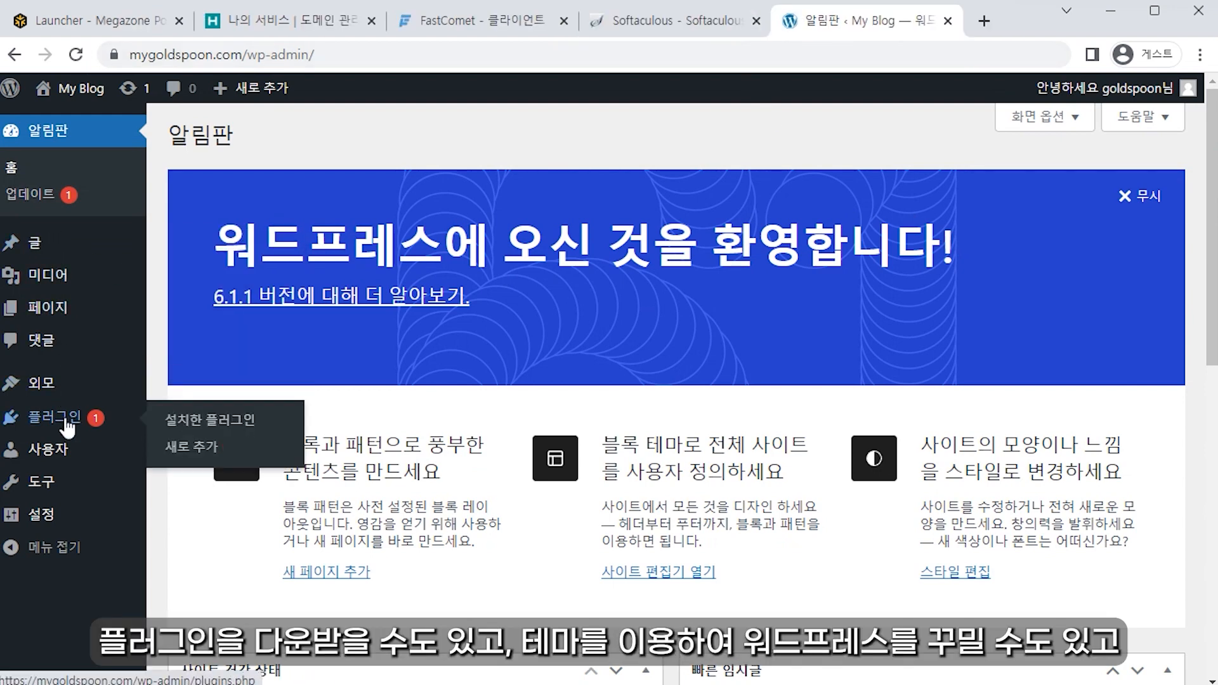
mouse_move(50, 394)
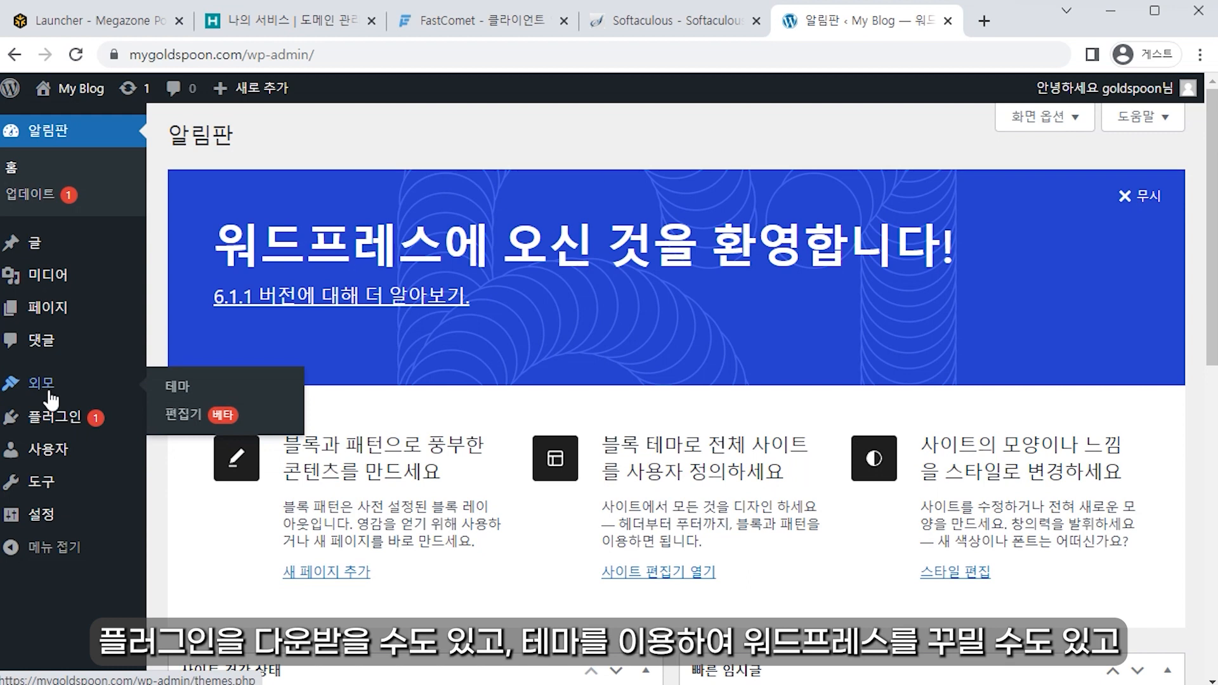
mouse_move(54, 532)
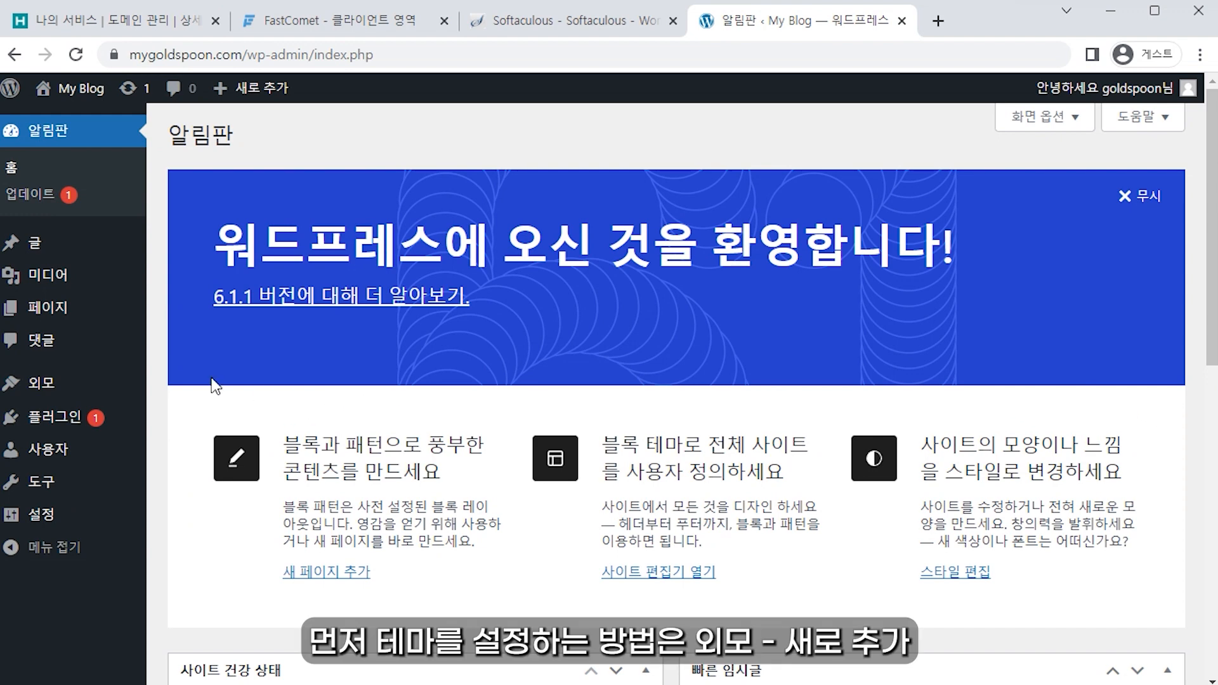
Step: Search for 'gene', then install and activate the GeneratePress theme
mouse_move(102, 388)
click(149, 383)
click(305, 151)
scroll(847, 543, down, 4)
scroll(848, 543, down, 7)
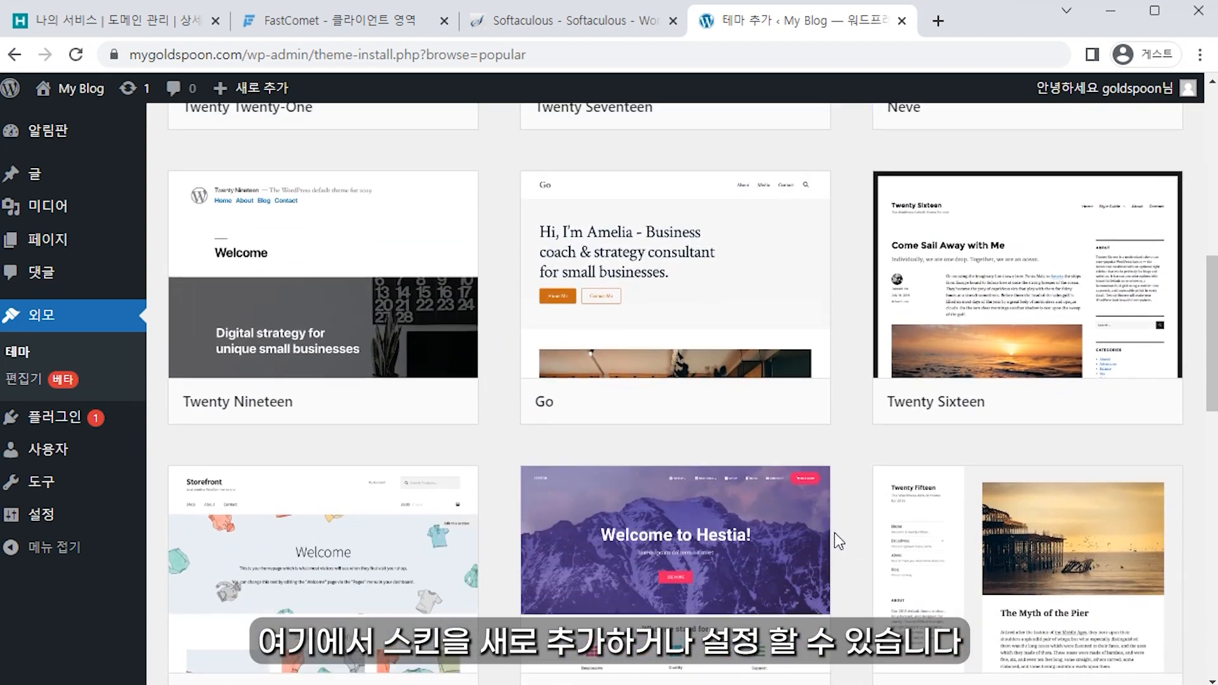
scroll(835, 532, up, 10)
click(968, 188)
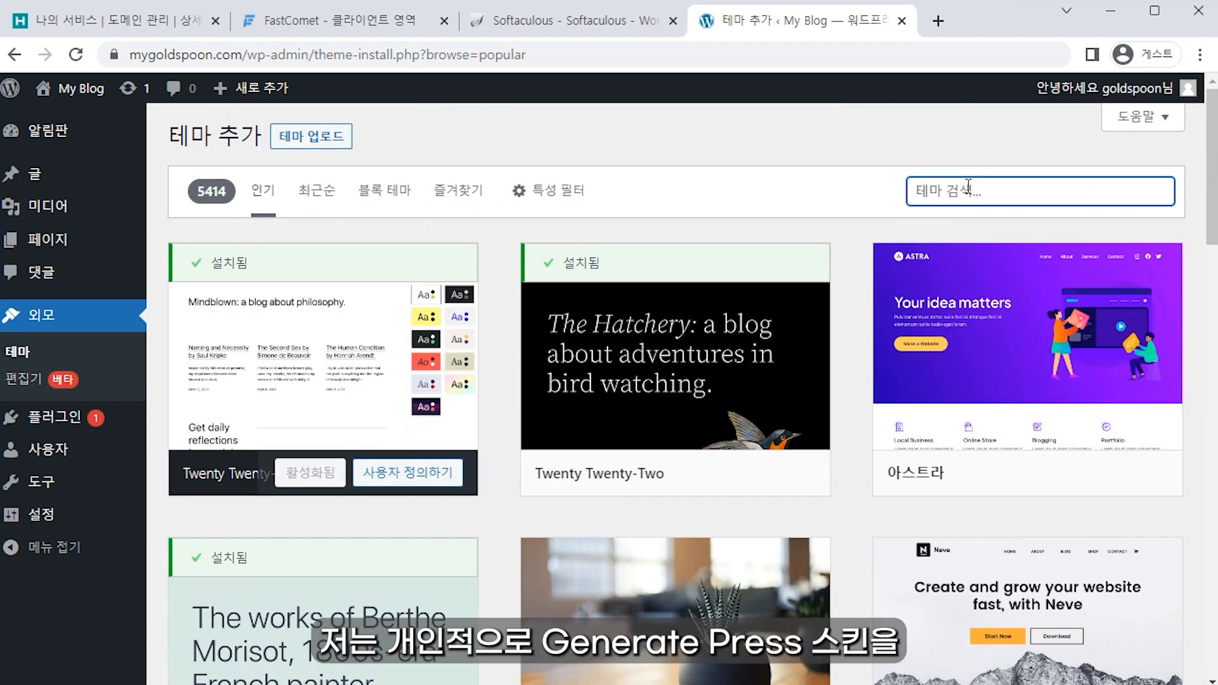
text(generate press)
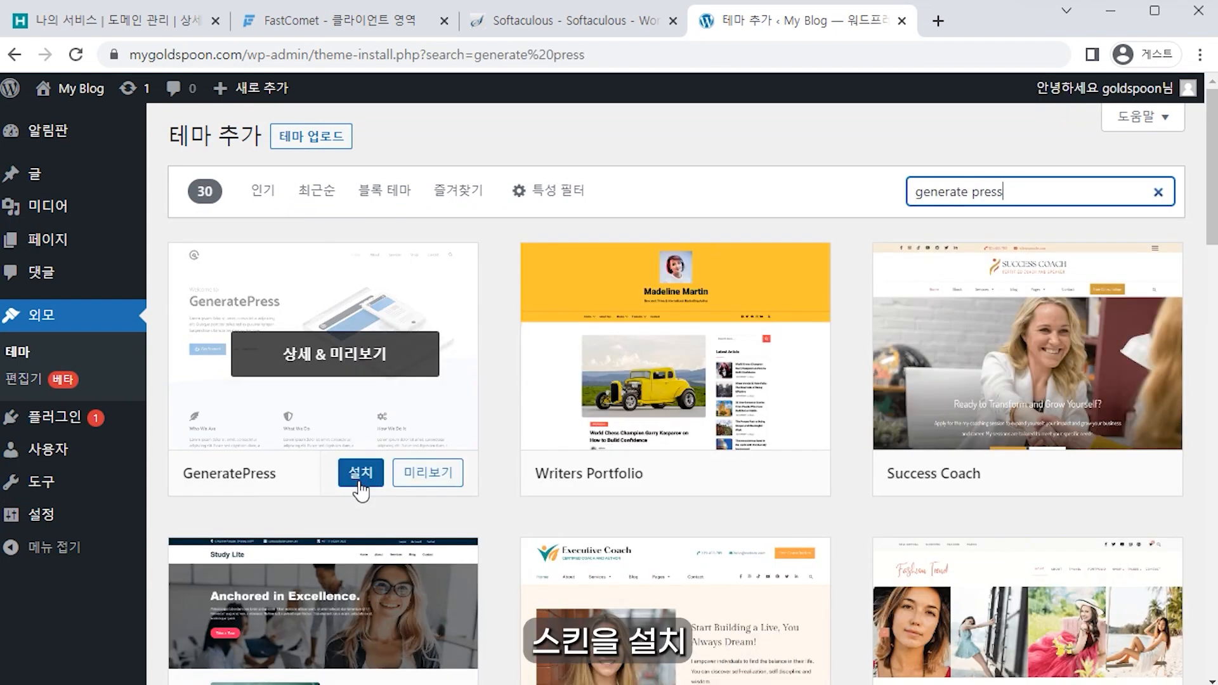
click(360, 483)
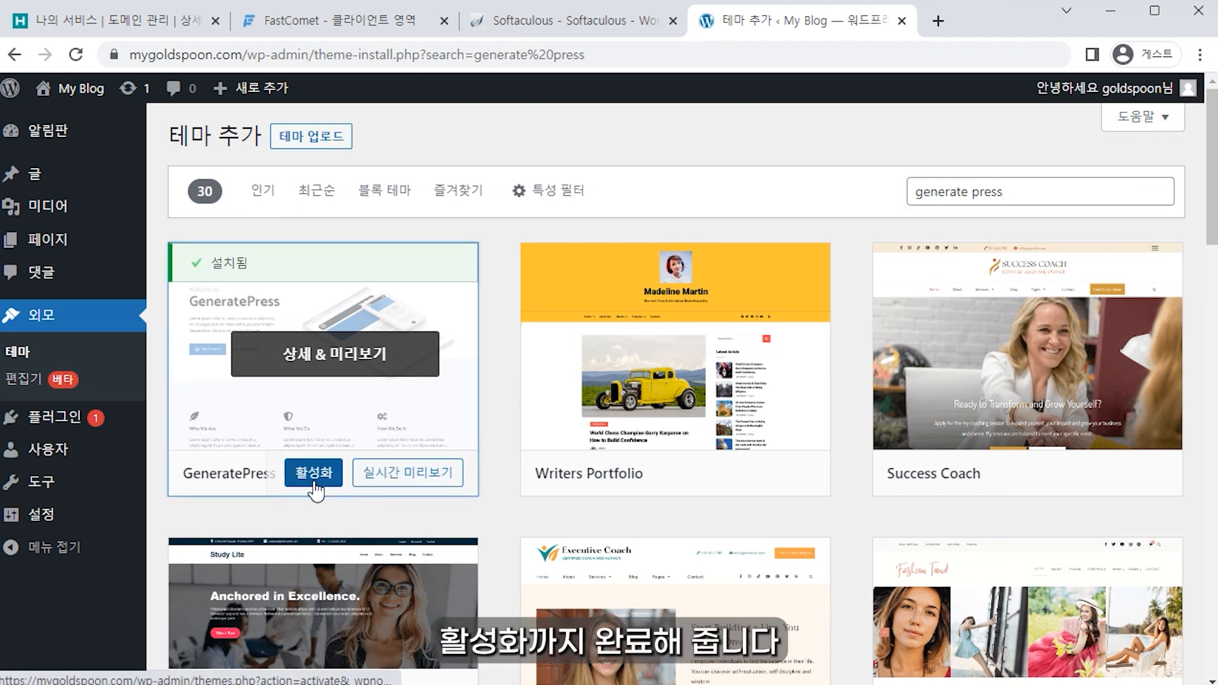
click(314, 484)
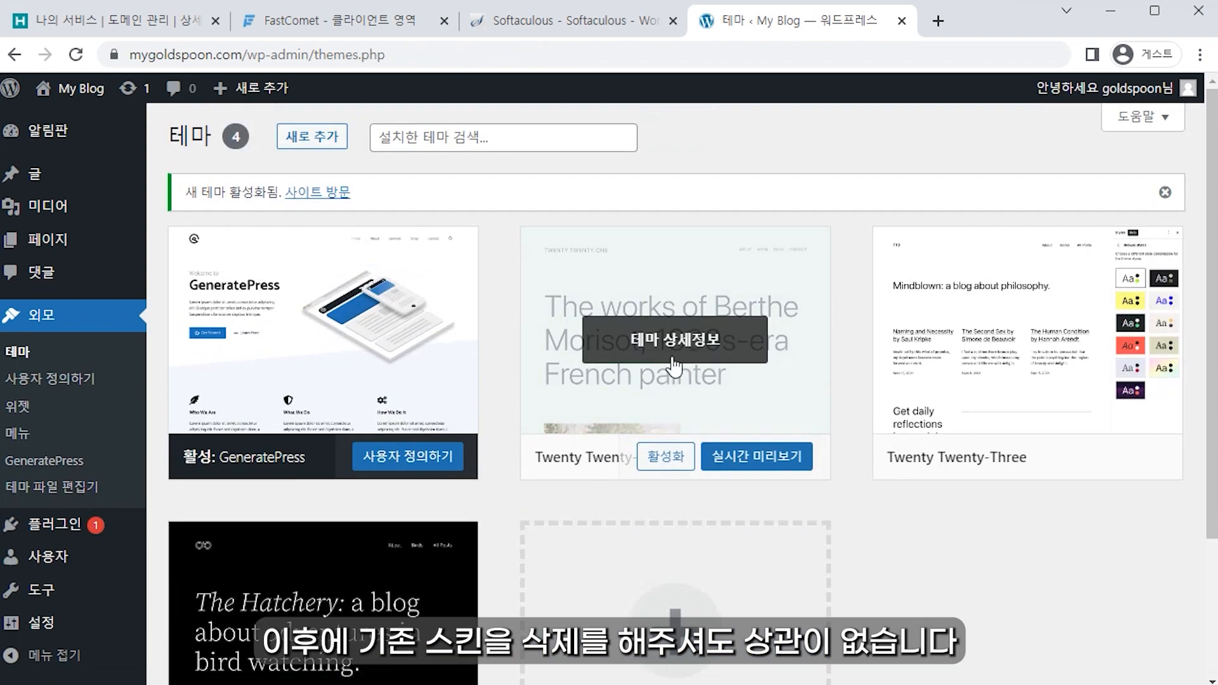
Step: Delete the Twenty Twenty-One and Twenty Twenty-Three themes
click(692, 346)
click(1142, 648)
click(770, 197)
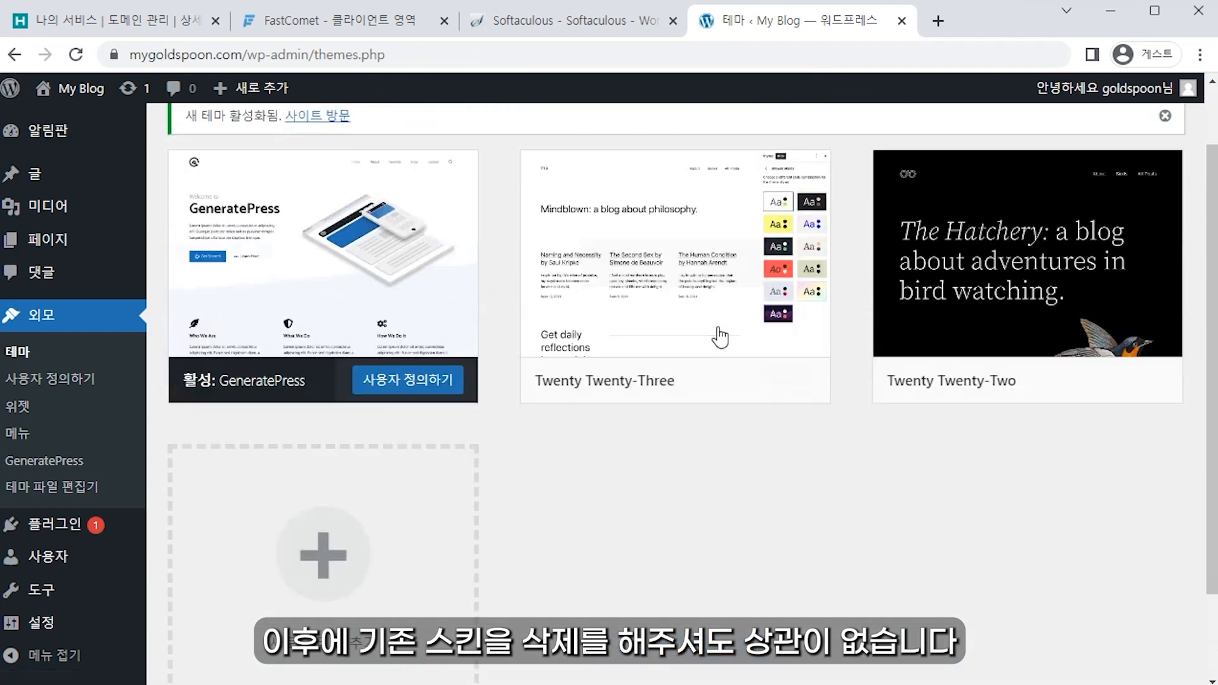
click(721, 340)
click(1138, 651)
click(731, 202)
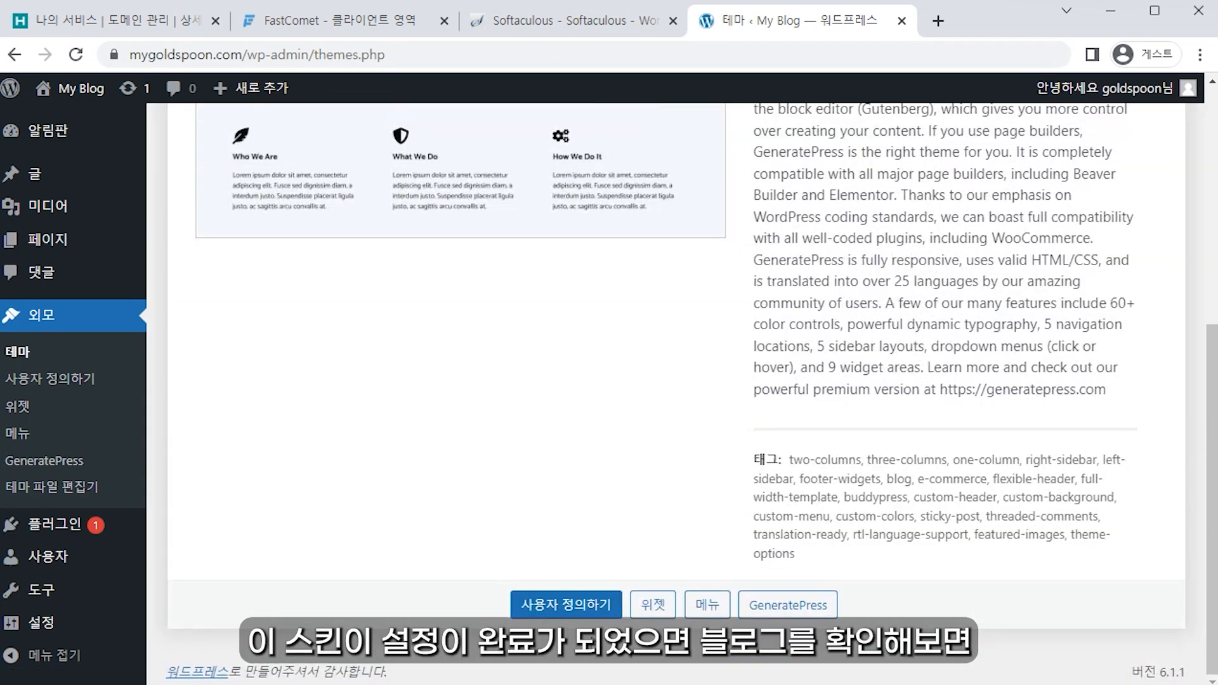
Step: Preview the blog front page's new look, then return to the themes page
scroll(533, 545, up, 10)
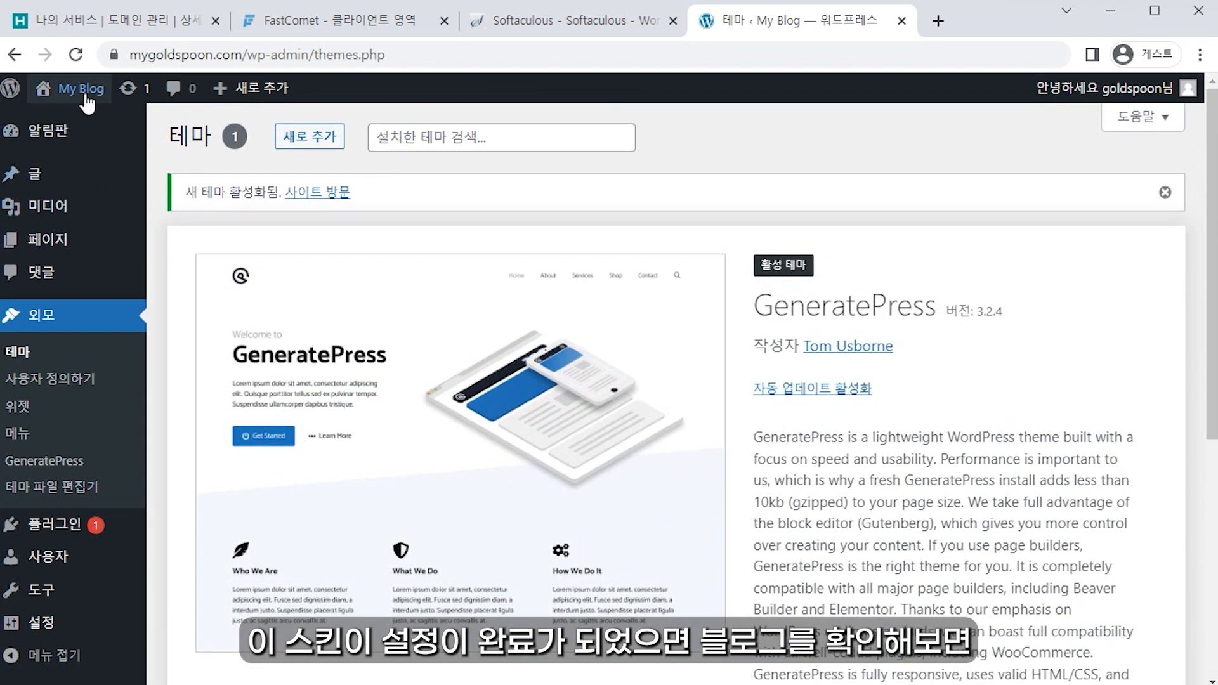
middle_click(80, 88)
click(873, 28)
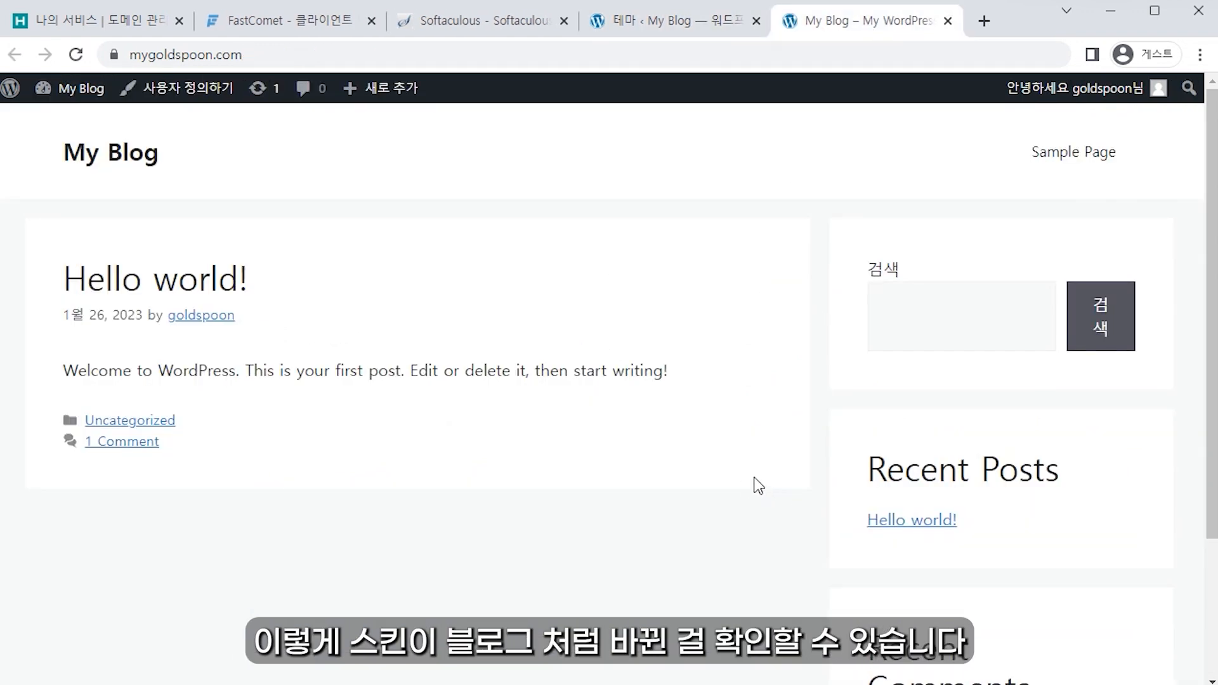
click(622, 21)
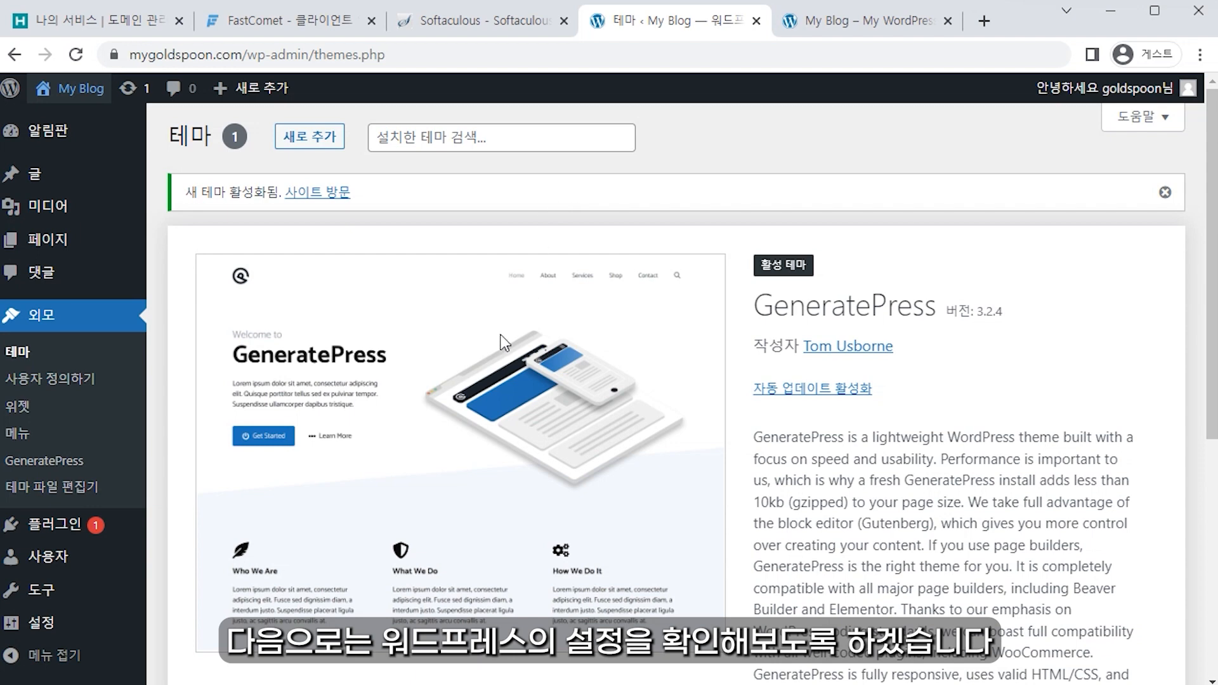
Step: Open General Settings and compare the site title with the blog's front page
mouse_move(91, 635)
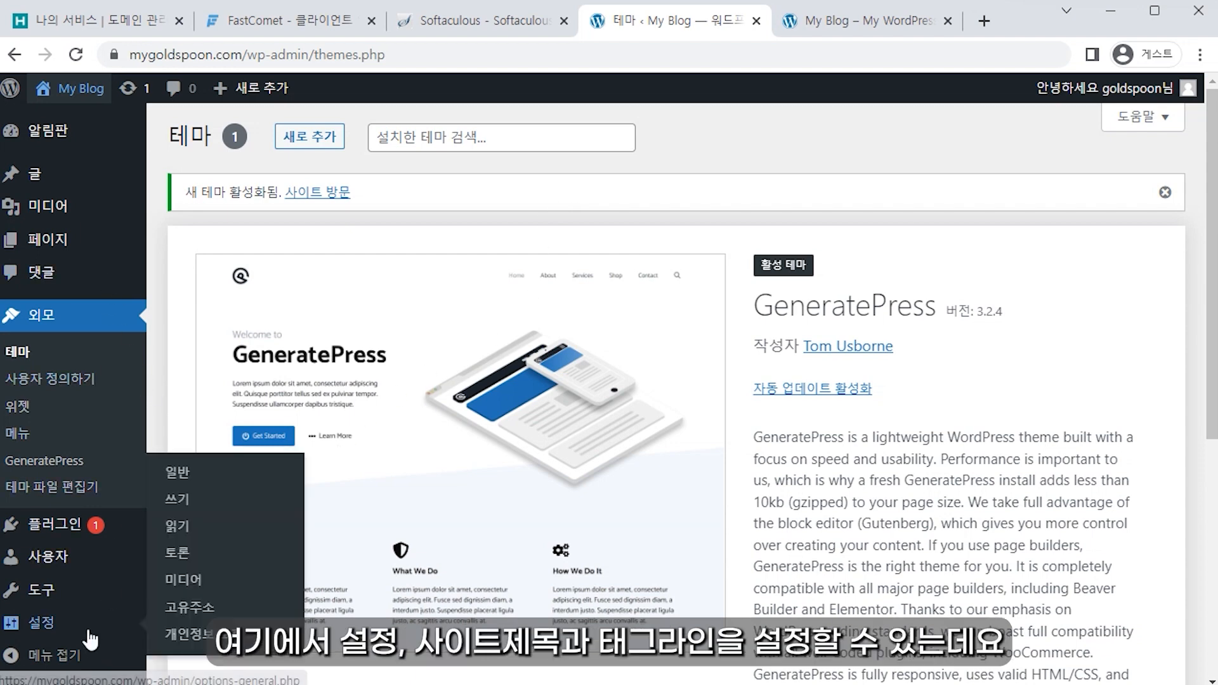
click(90, 634)
drag(166, 189, 367, 187)
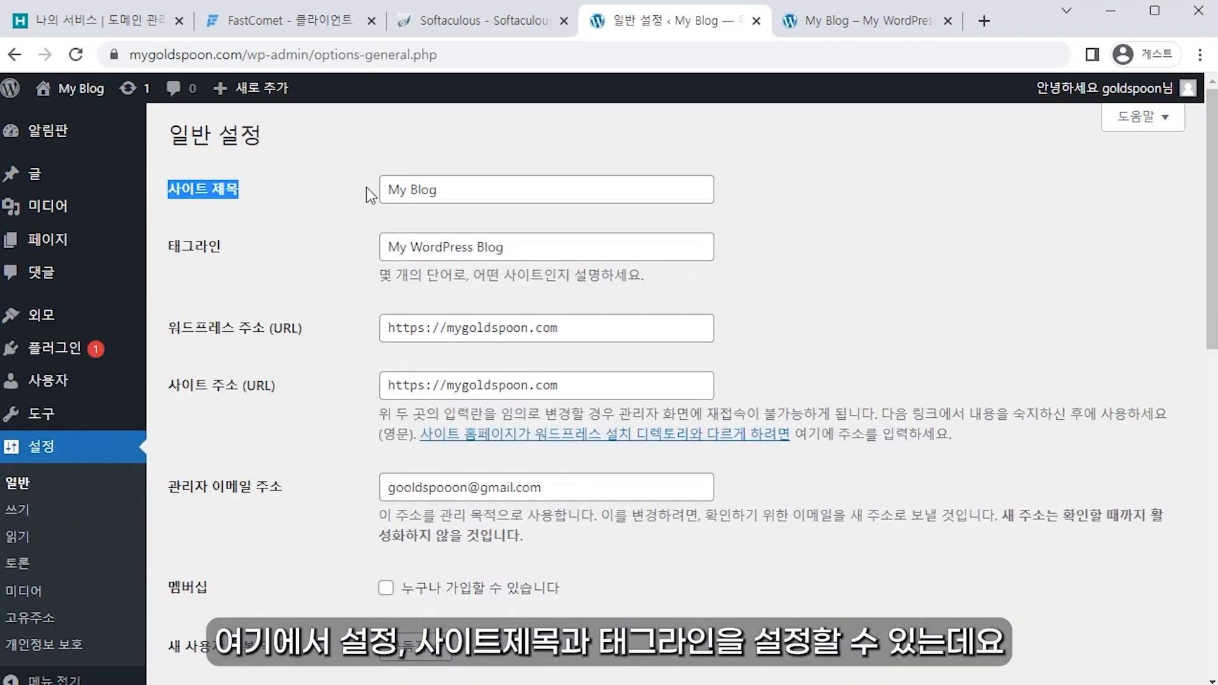
drag(163, 249, 424, 252)
click(252, 248)
drag(241, 192, 181, 196)
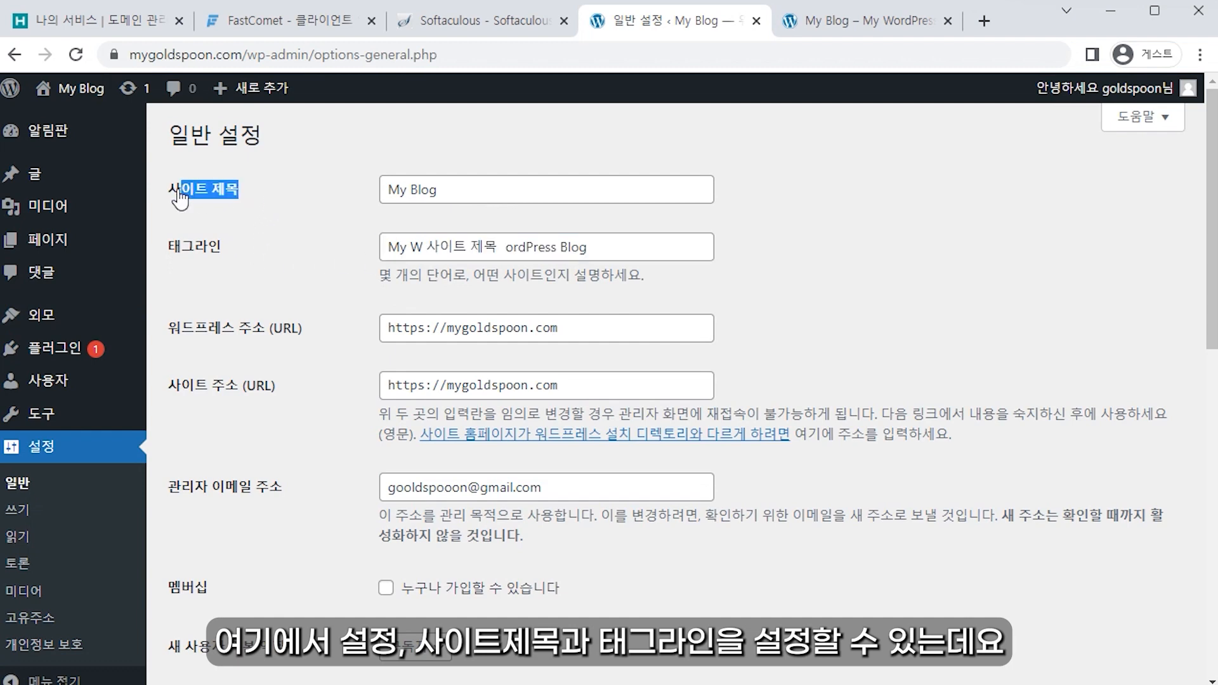
click(817, 29)
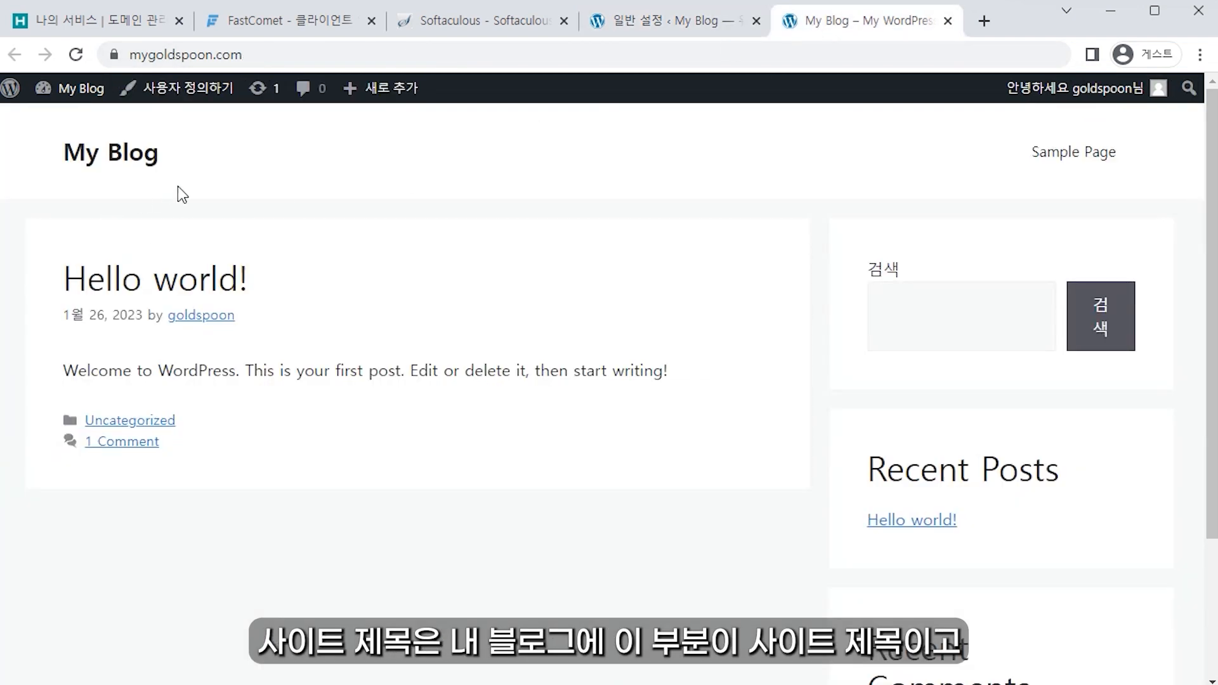
drag(171, 182, 74, 186)
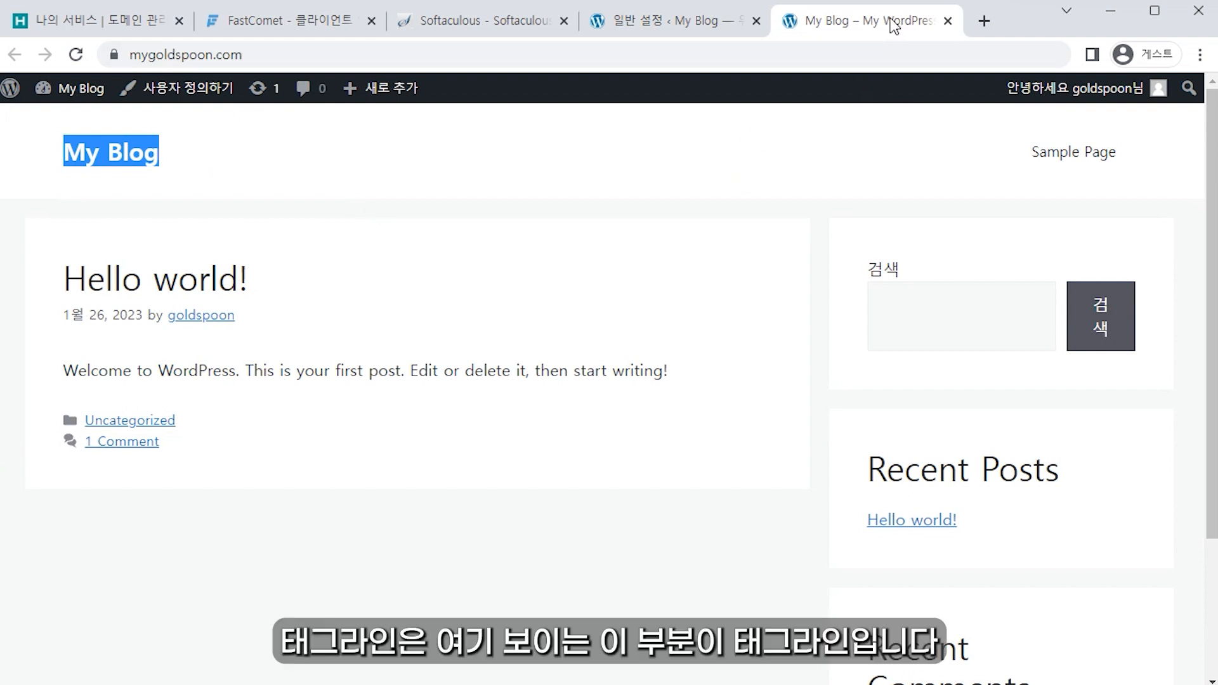
click(666, 20)
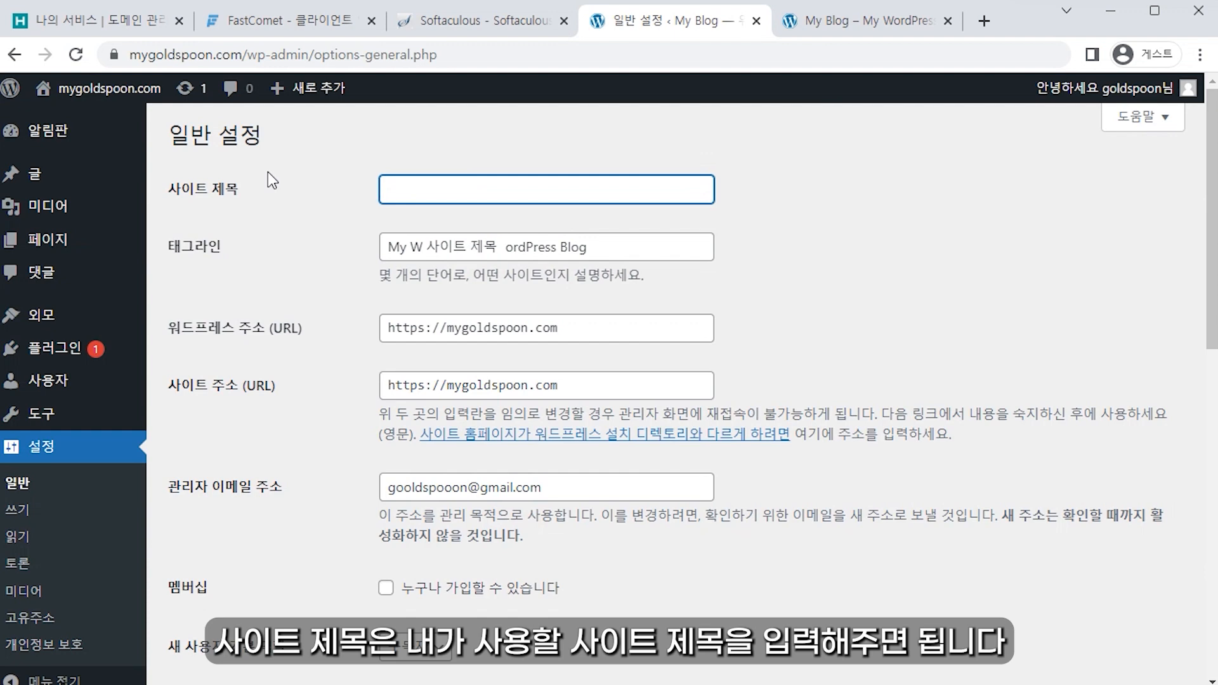
Step: Enter 사이트제목 as the site title and 태그라인 as the tagline, then save
text(사이트제목)
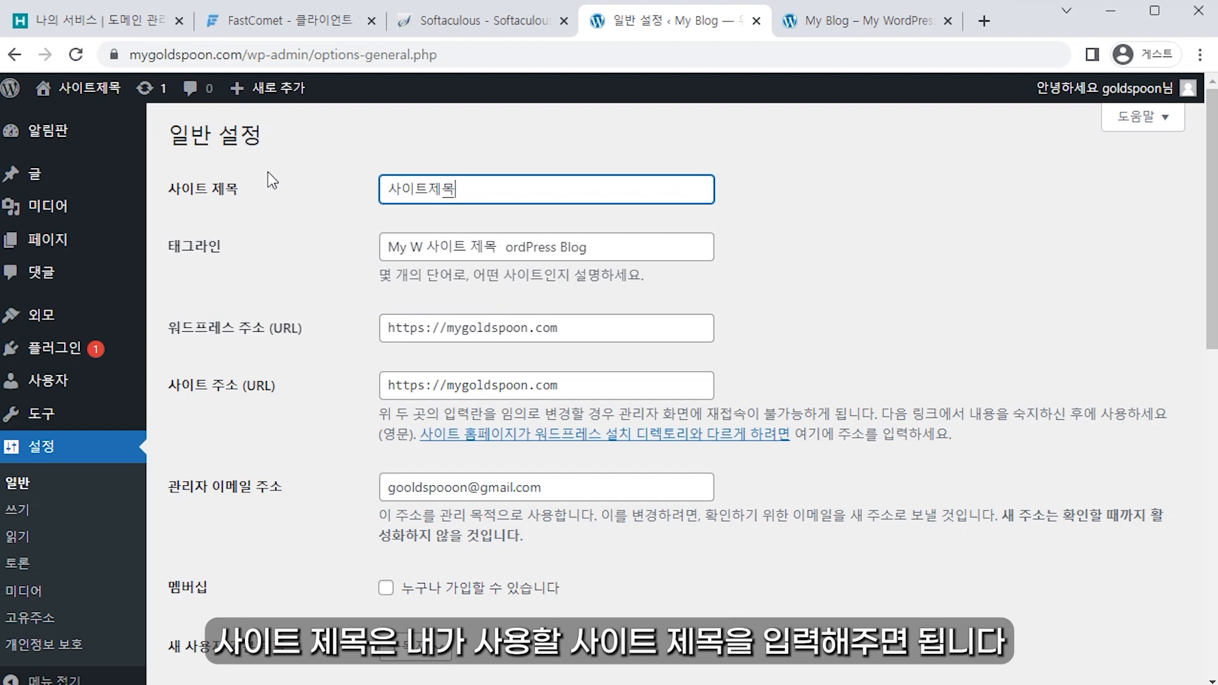
key(Tab)
text(트ㅐ그라인)
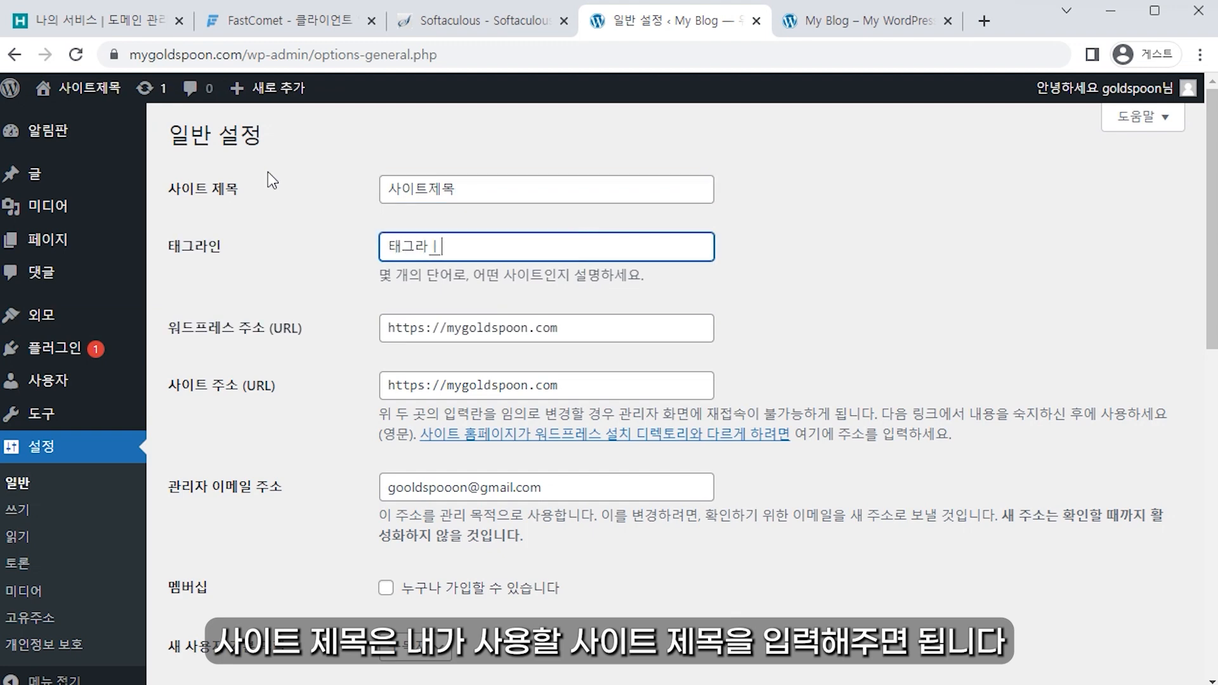
click(260, 209)
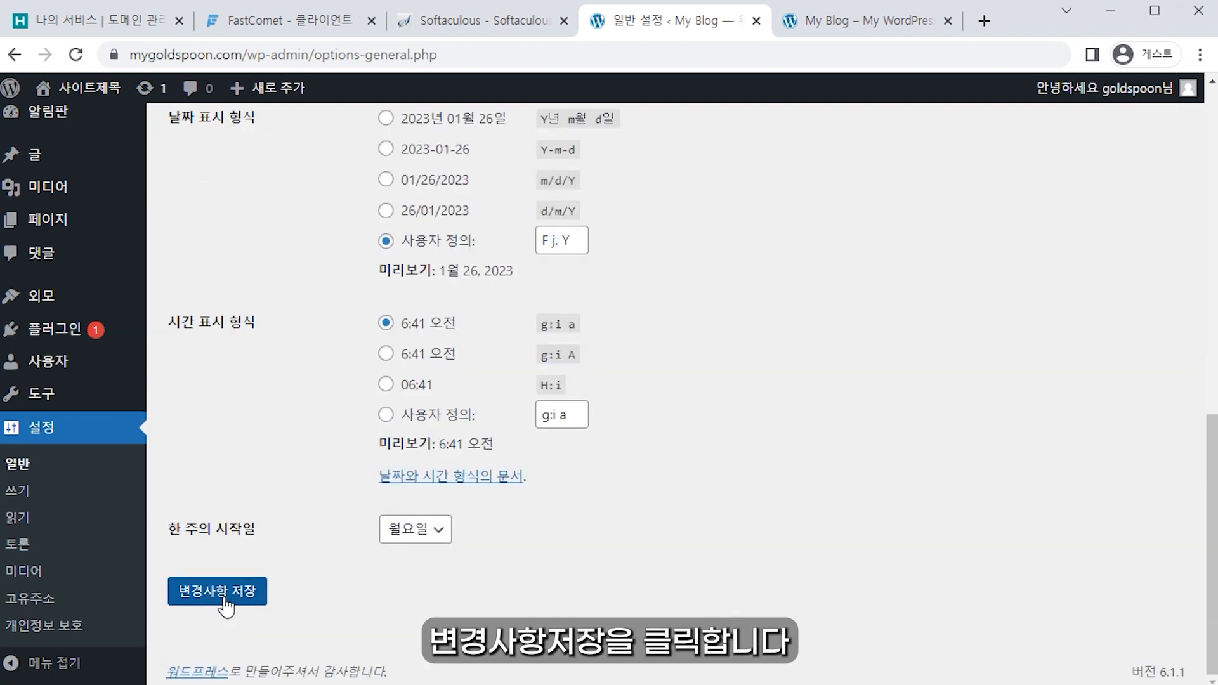
click(219, 593)
Step: Save the Post name permalink structure and check the post's new /hello-world/ address
click(91, 626)
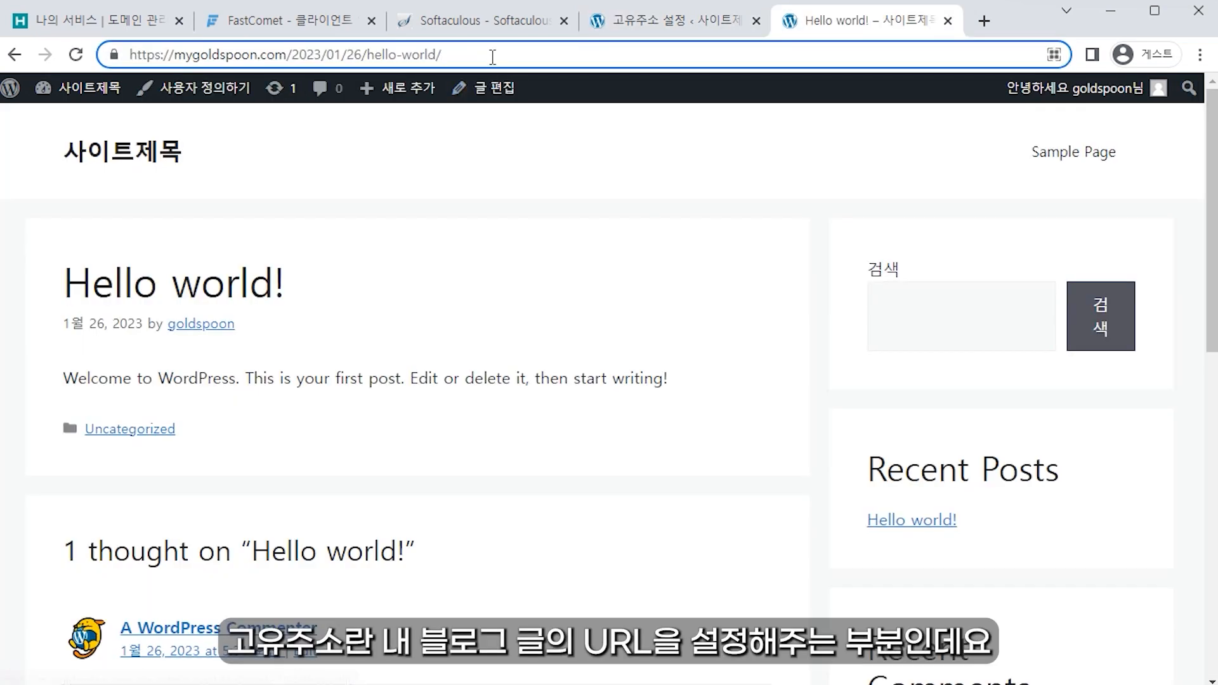
drag(509, 51, 291, 54)
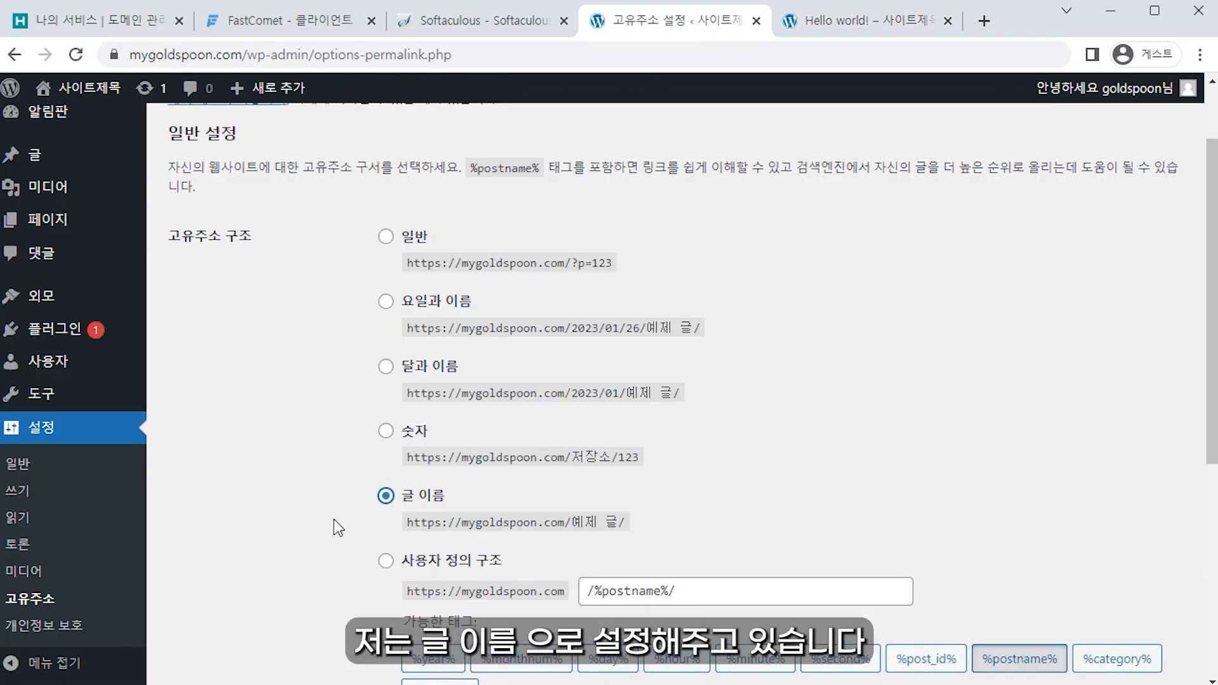
scroll(261, 498, down, 5)
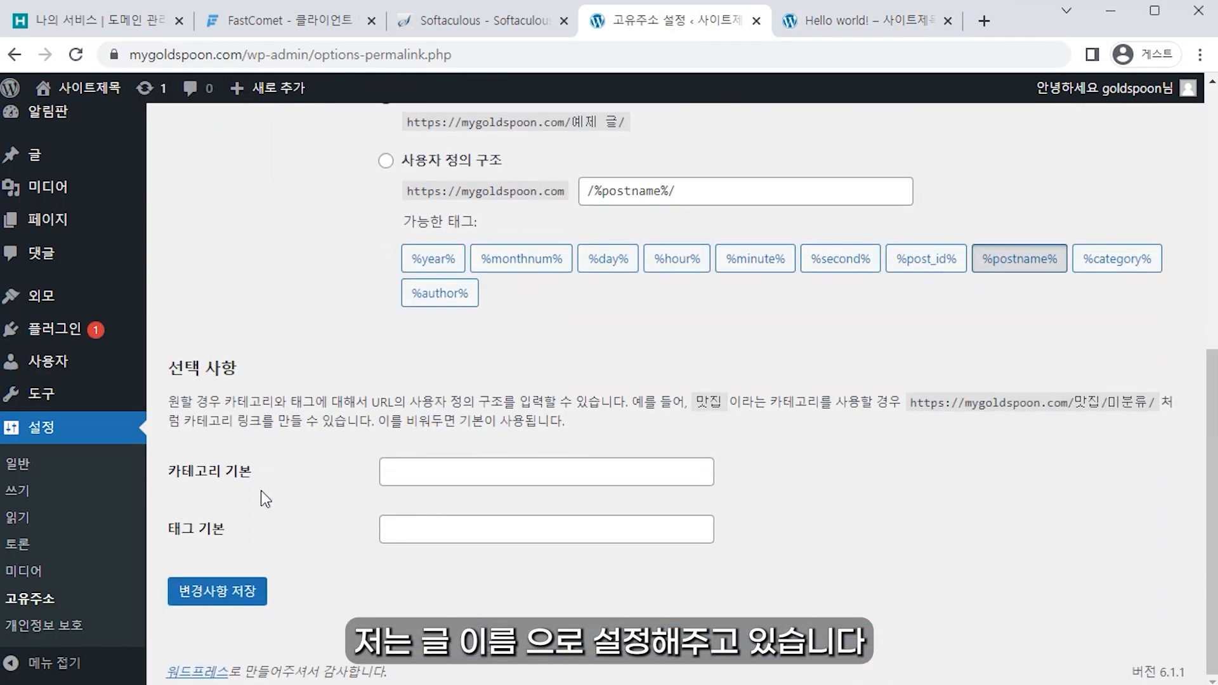
click(247, 607)
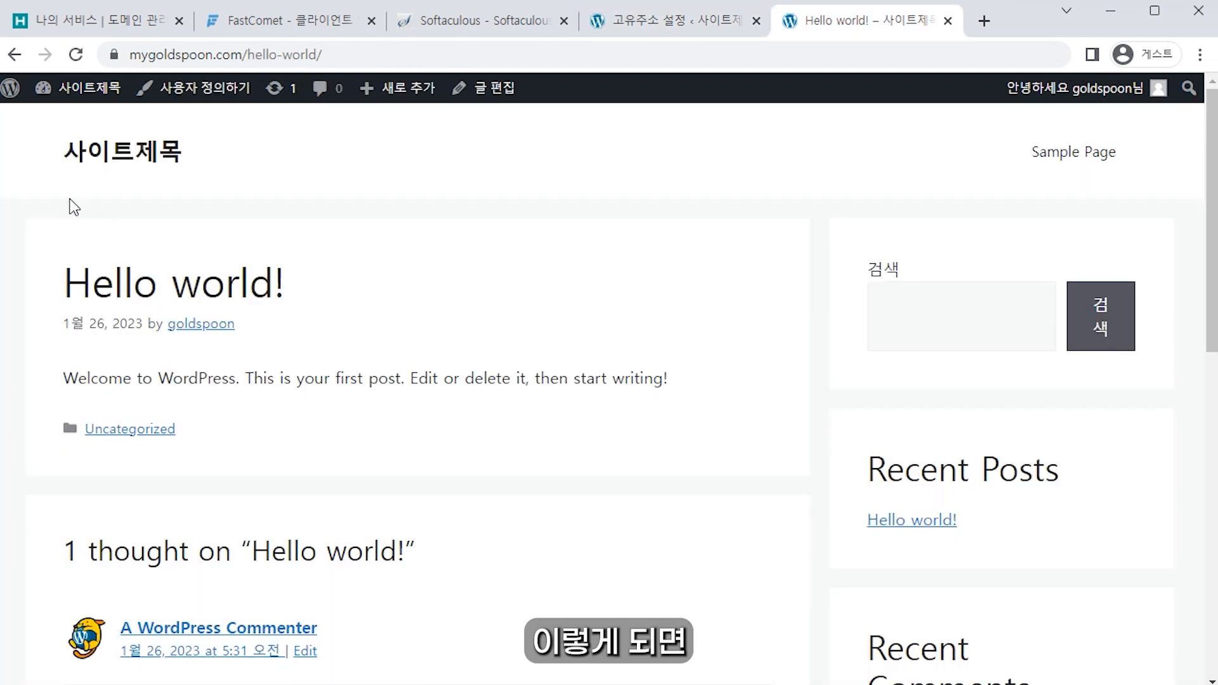
drag(70, 203, 843, 145)
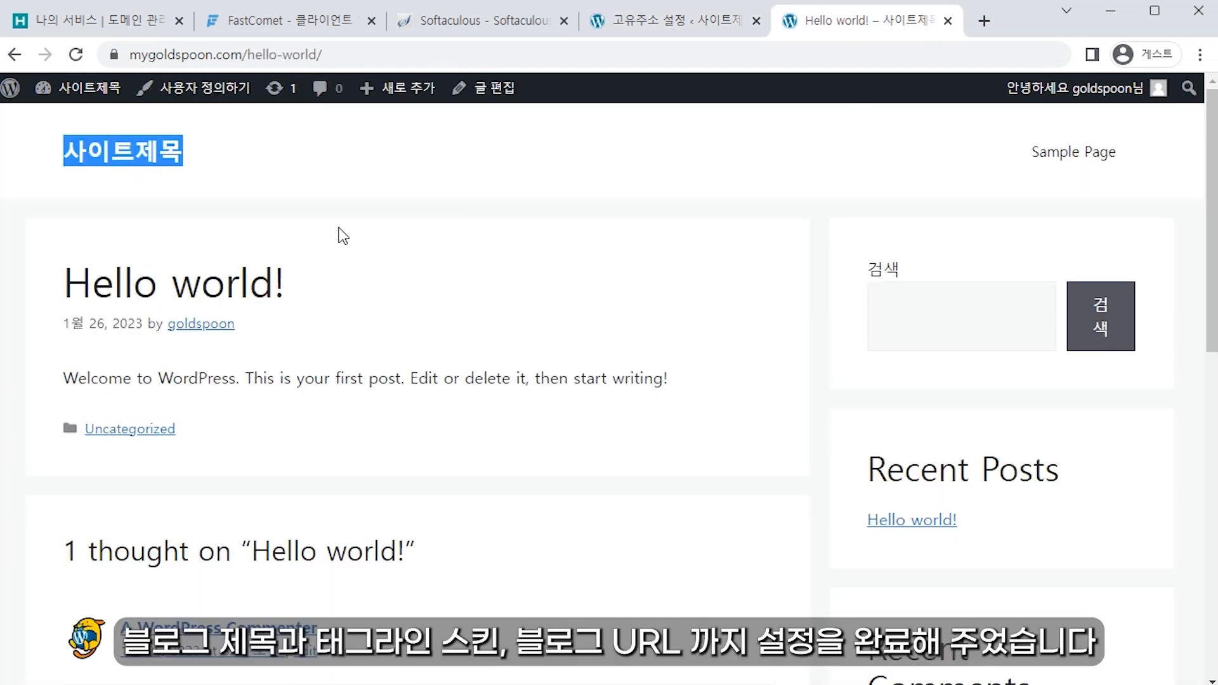
click(295, 54)
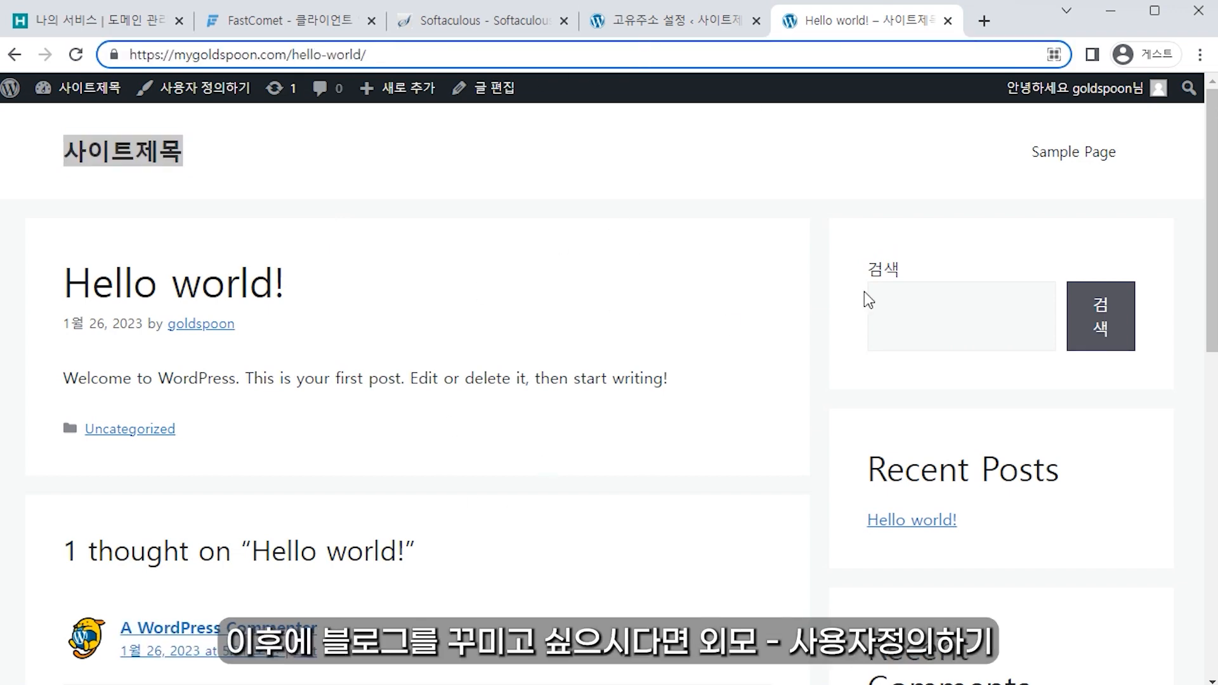
Step: Go back to the WordPress admin and launch Appearance > Customize for the GeneratePress theme
click(667, 31)
mouse_move(114, 317)
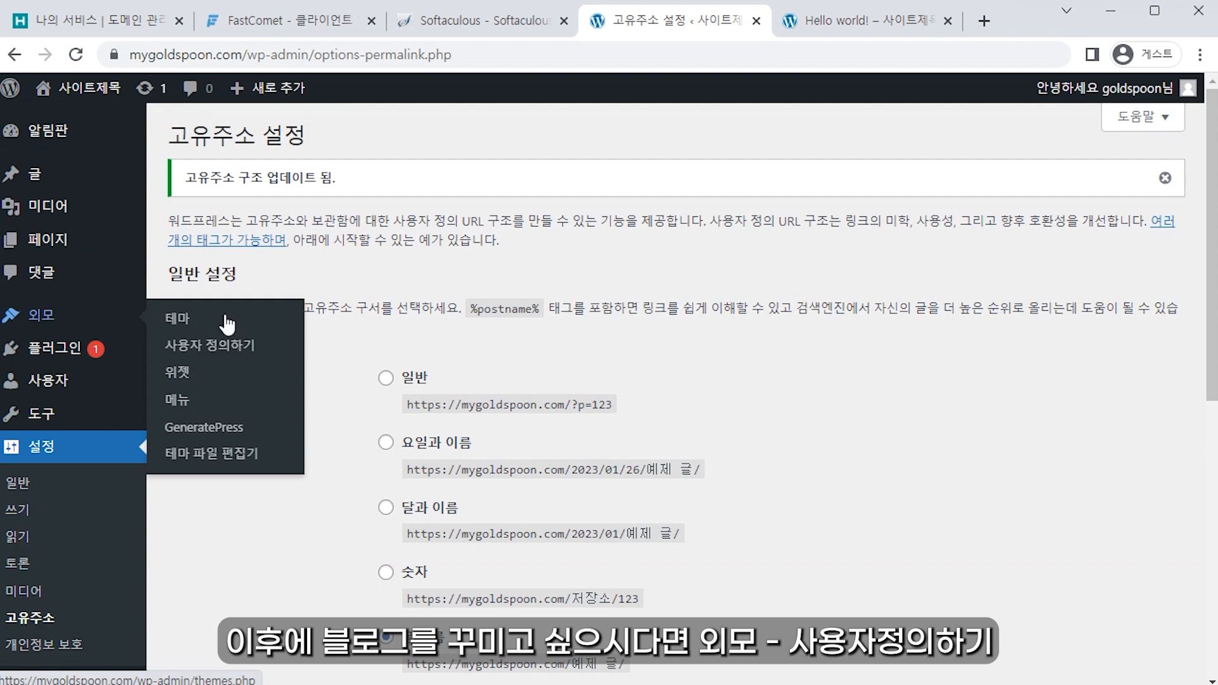
click(262, 347)
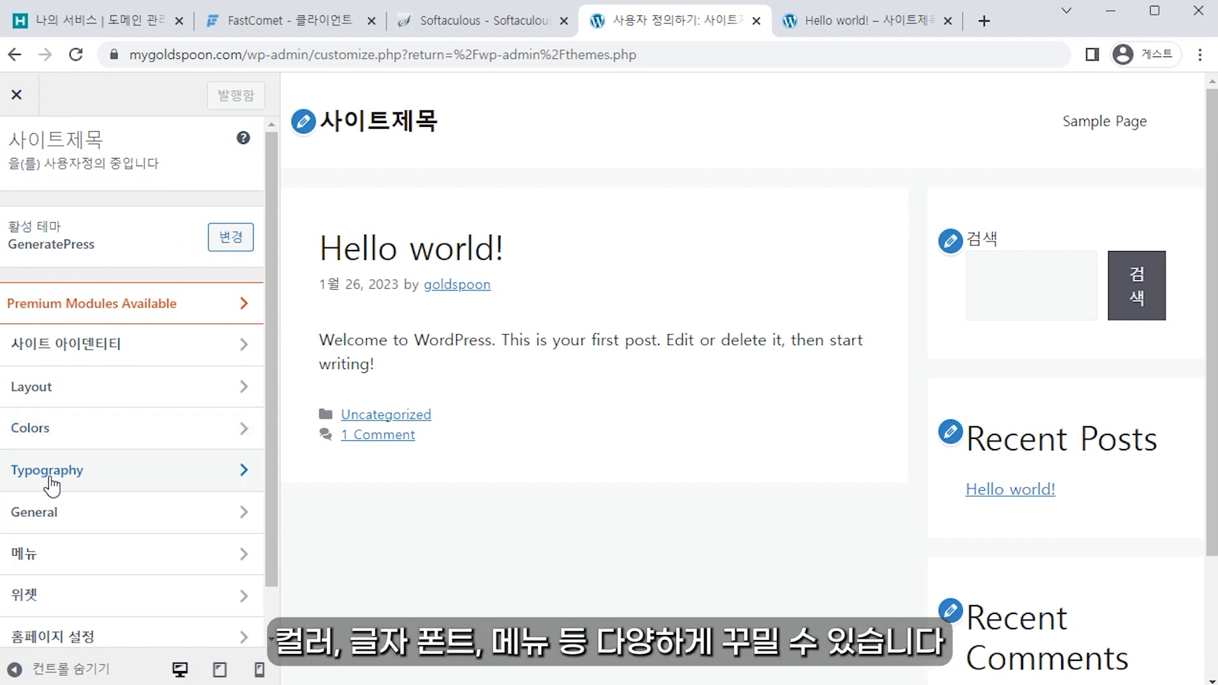
Step: Look over the Customizer preview, scrolling and selecting text in the sample post
click(69, 559)
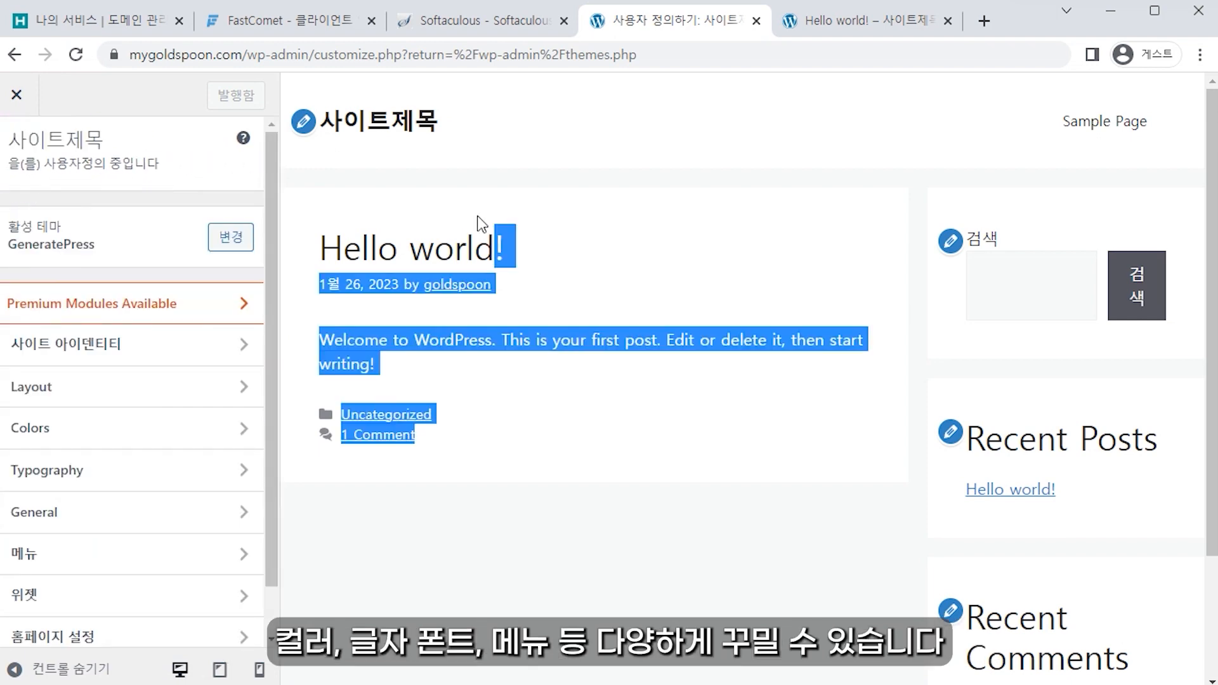
click(483, 223)
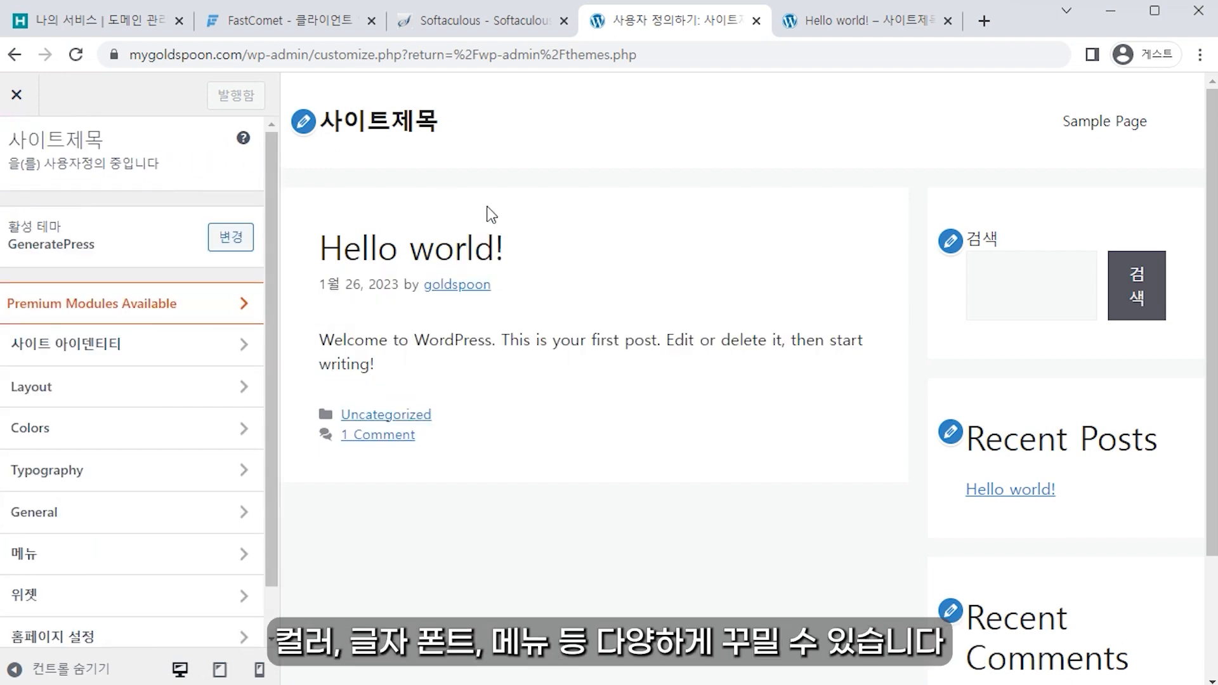
scroll(584, 372, down, 3)
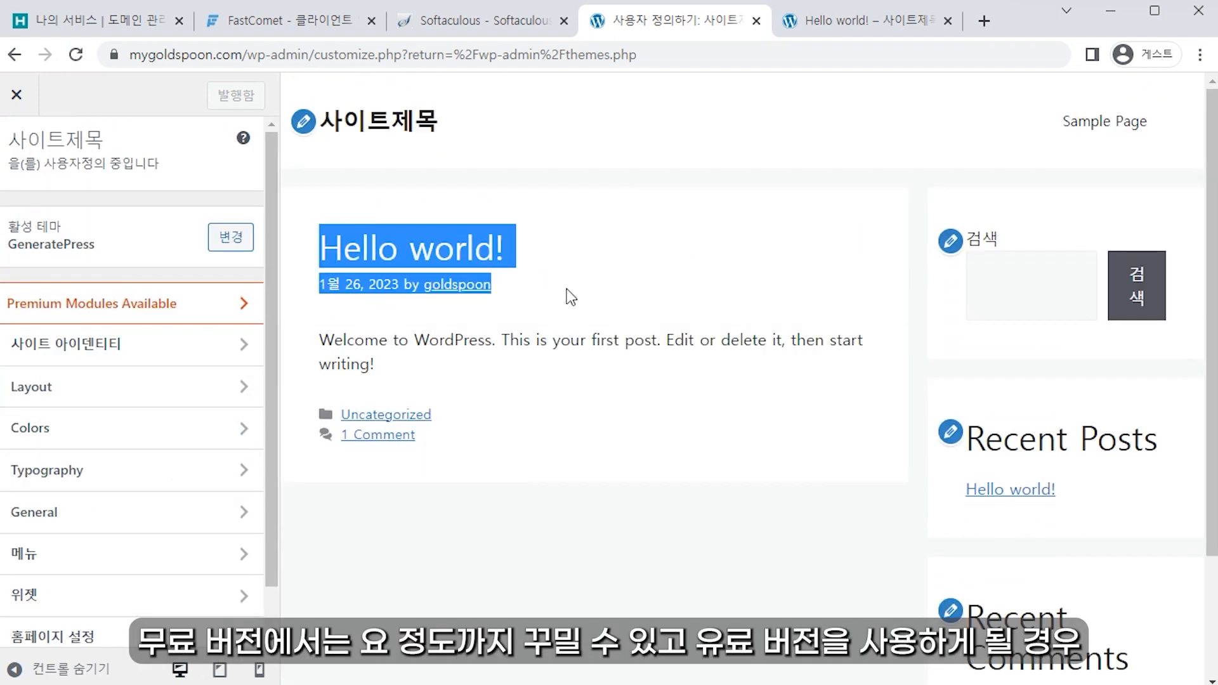
drag(566, 288, 679, 485)
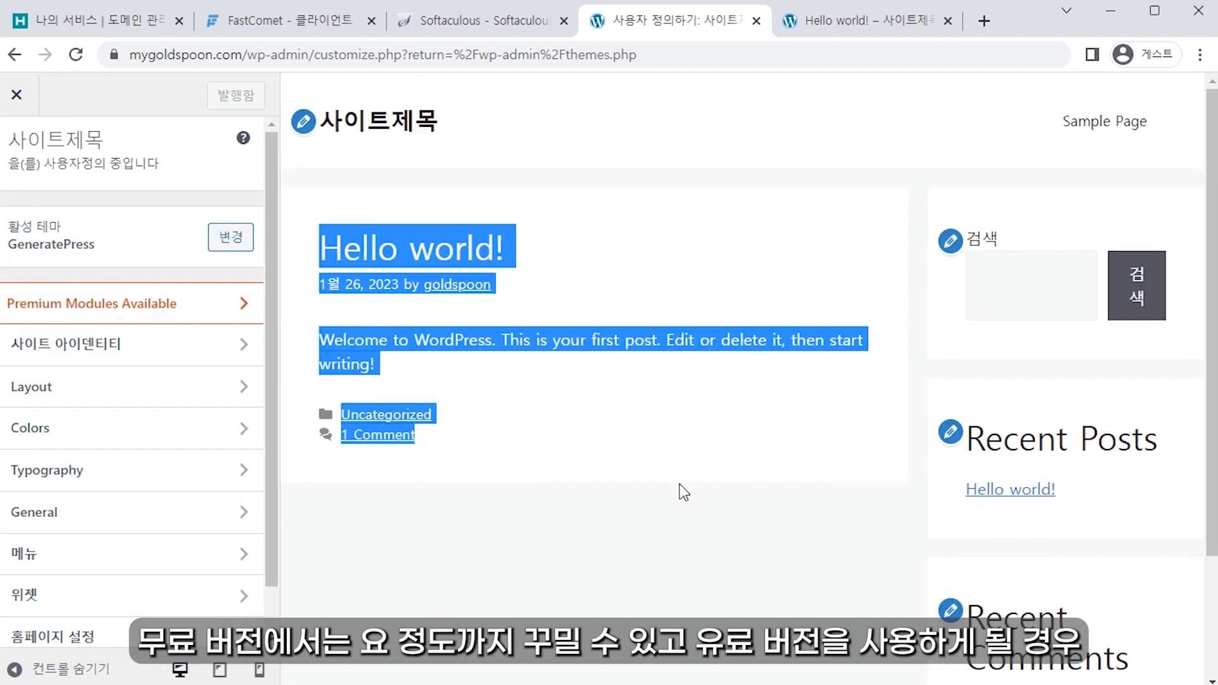
click(682, 487)
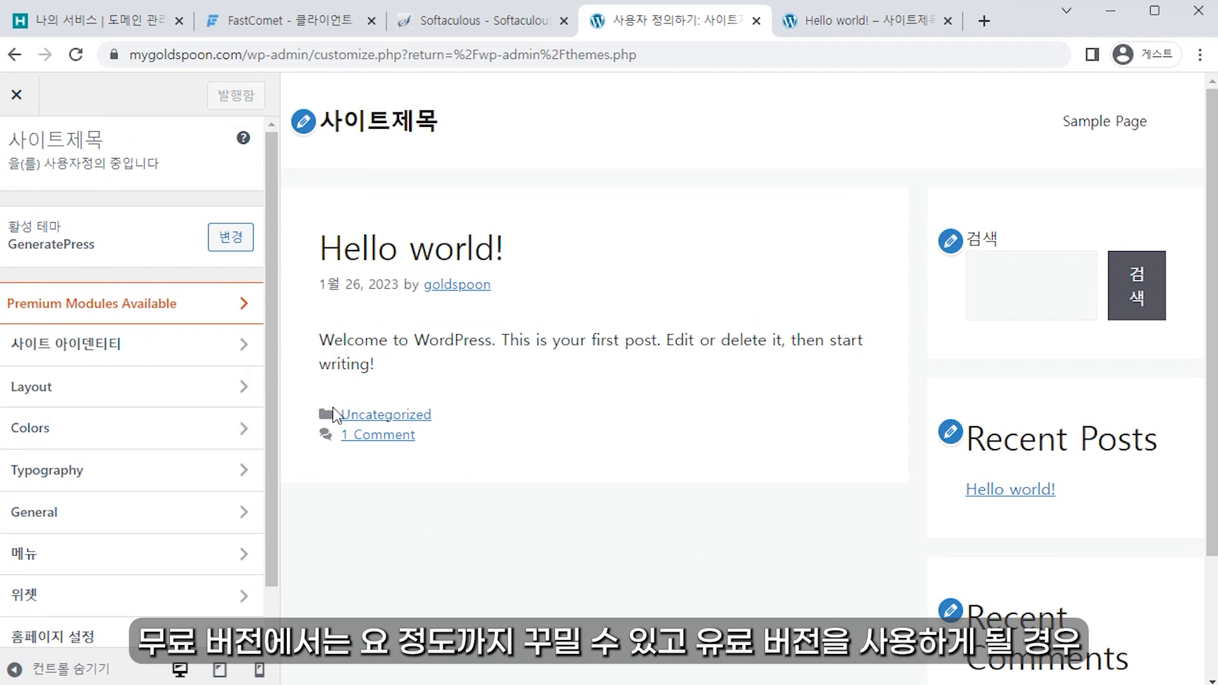
drag(500, 444, 336, 246)
click(468, 329)
Step: Scroll the channel's Videos tab down to uploads on AdSense approval, blog images, ad placement and Tistory indexing
scroll(519, 511, down, 1)
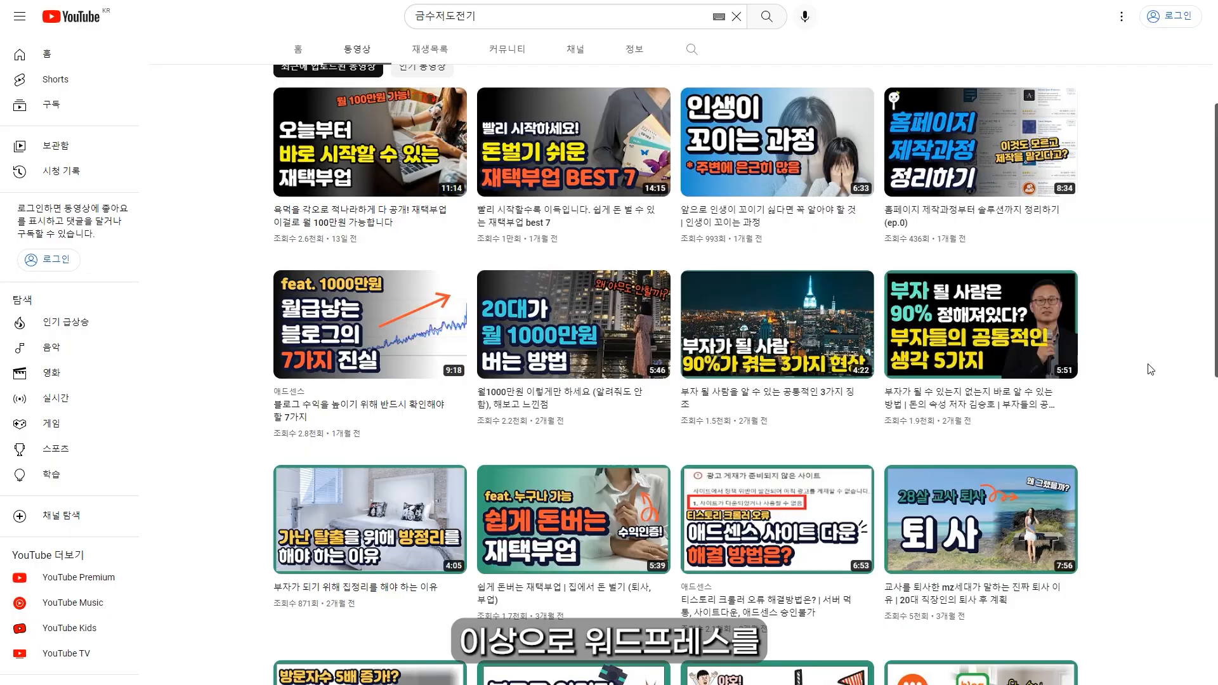
scroll(1150, 370, down, 1)
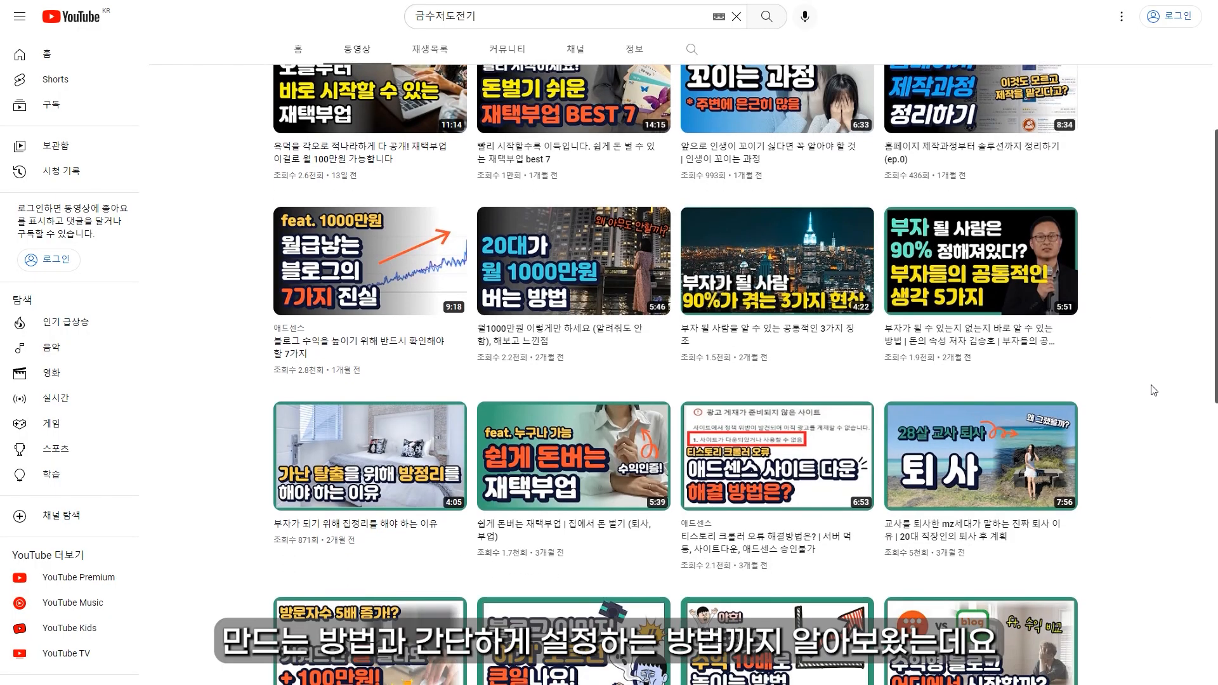
scroll(1155, 384, down, 1)
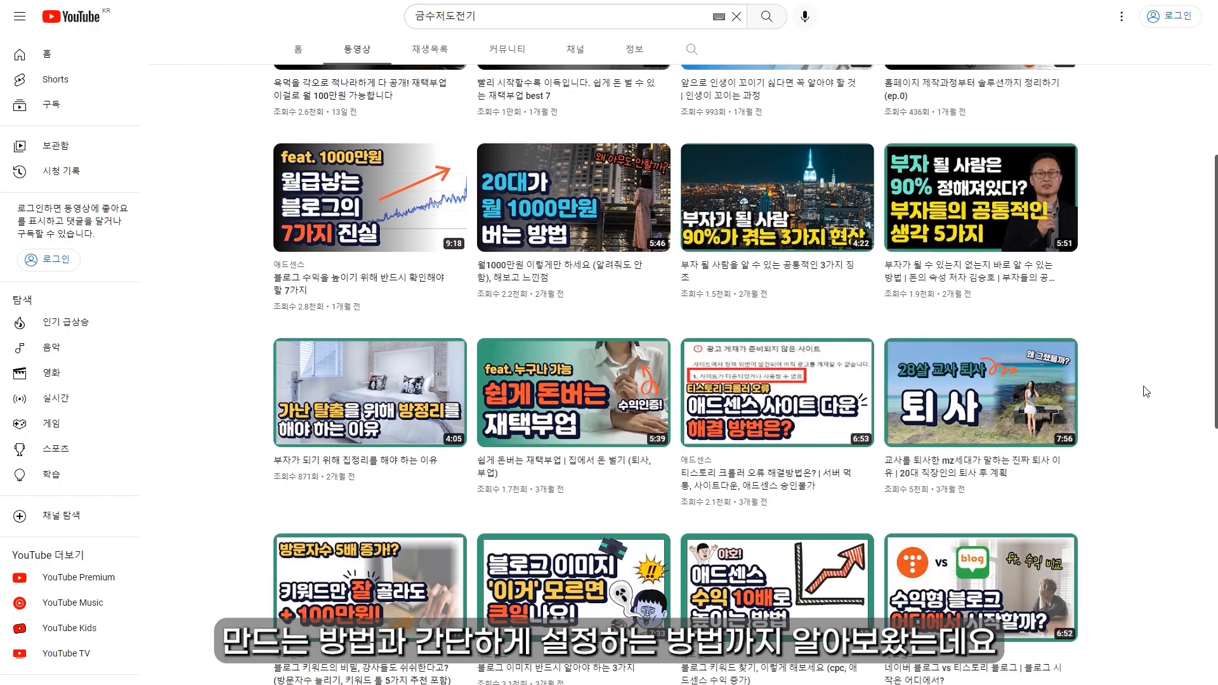
scroll(1145, 394, down, 1)
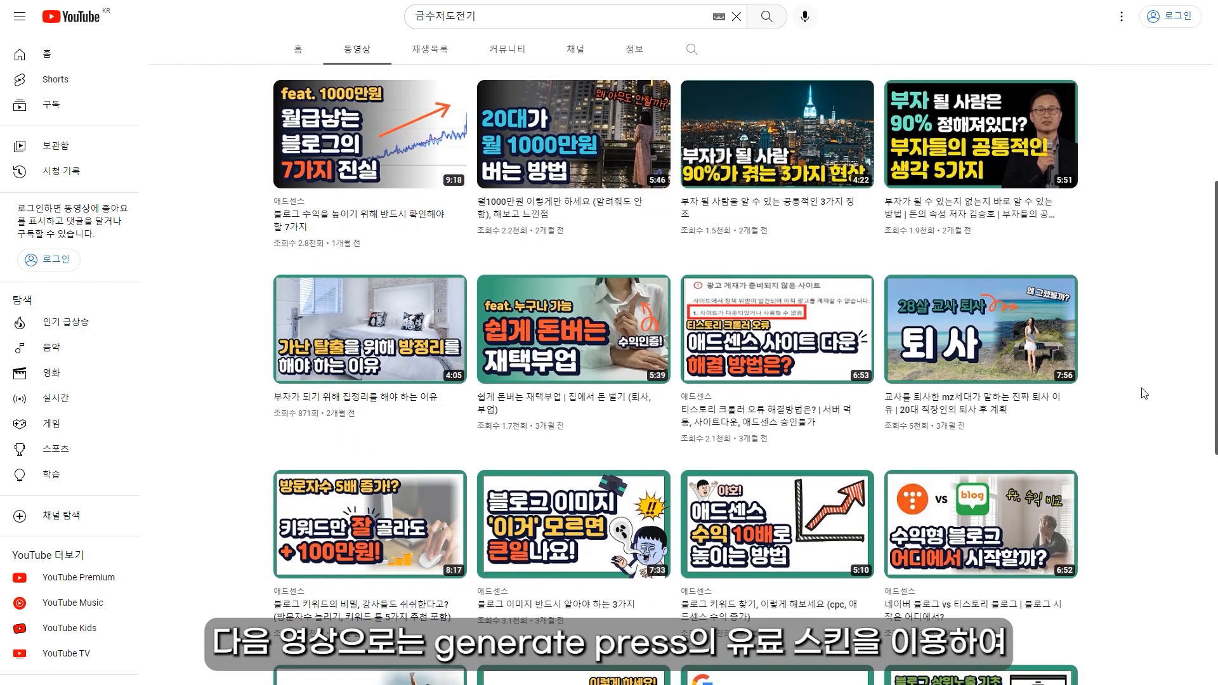
scroll(1143, 394, down, 1)
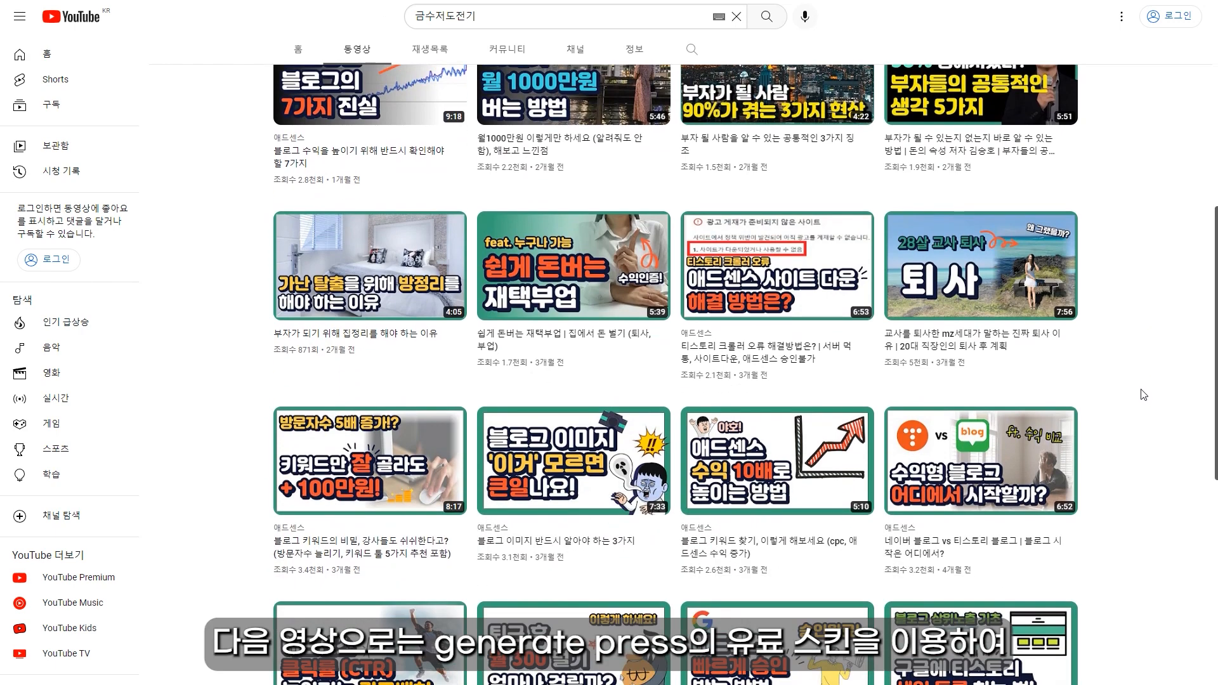
scroll(1144, 394, down, 1)
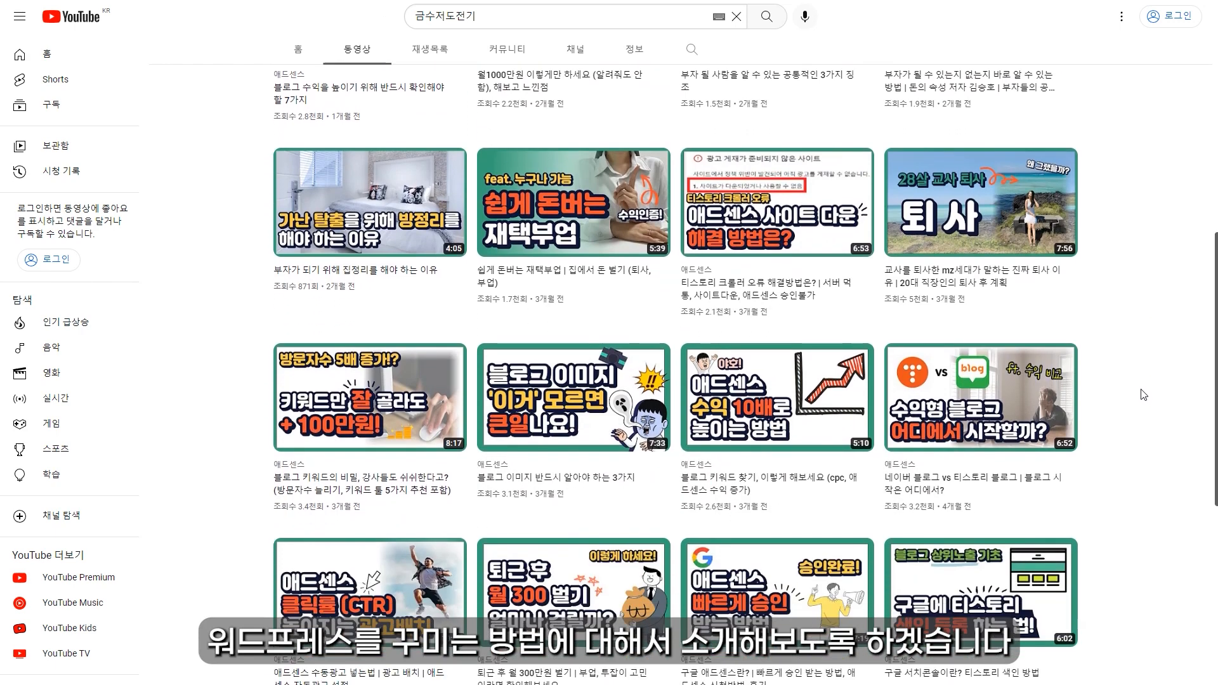
scroll(1144, 394, down, 1)
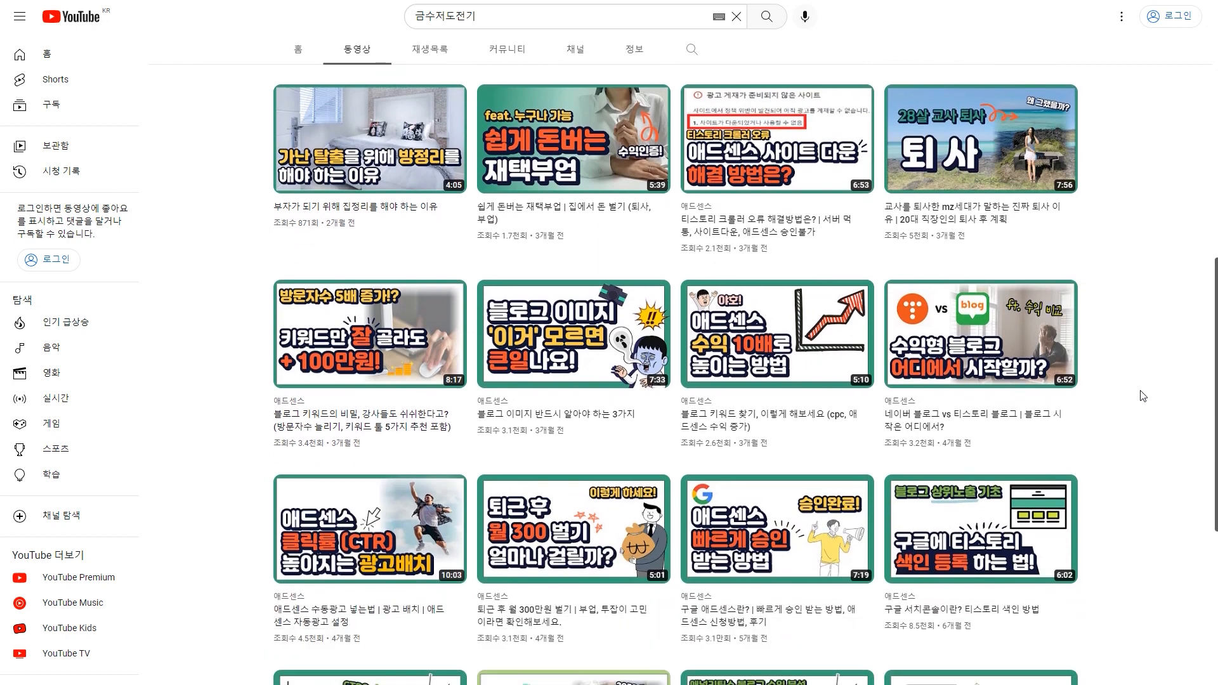